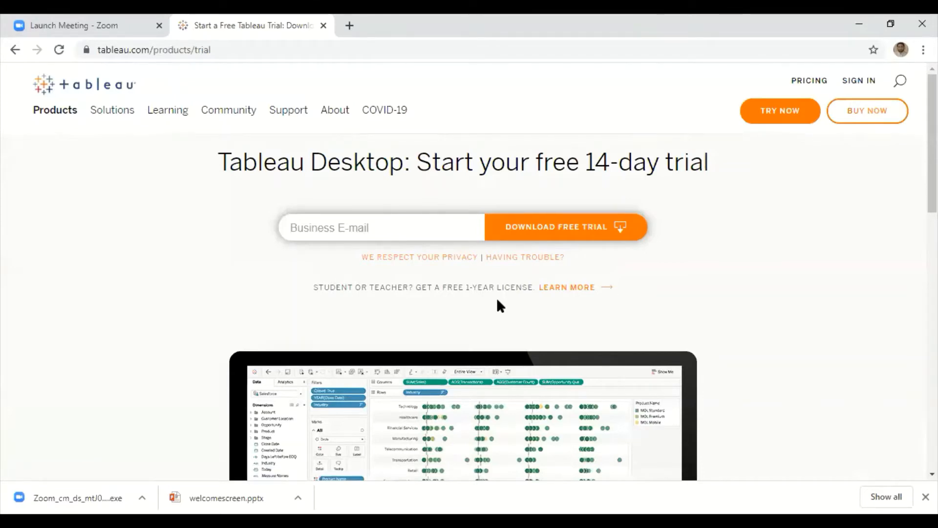
# Open the Academic page from the links at the end of Tableau's free trial page
pyautogui.scroll(-10, 497, 300)
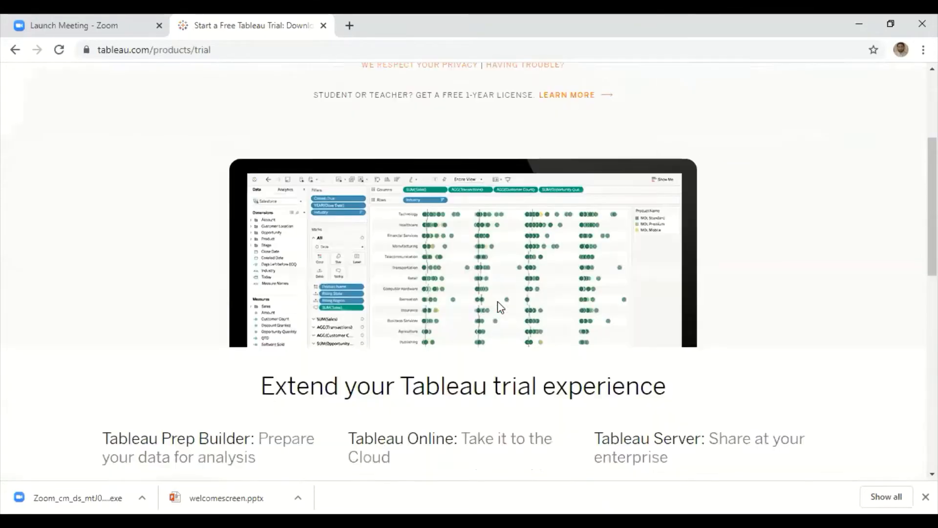
pyautogui.scroll(-6, 503, 310)
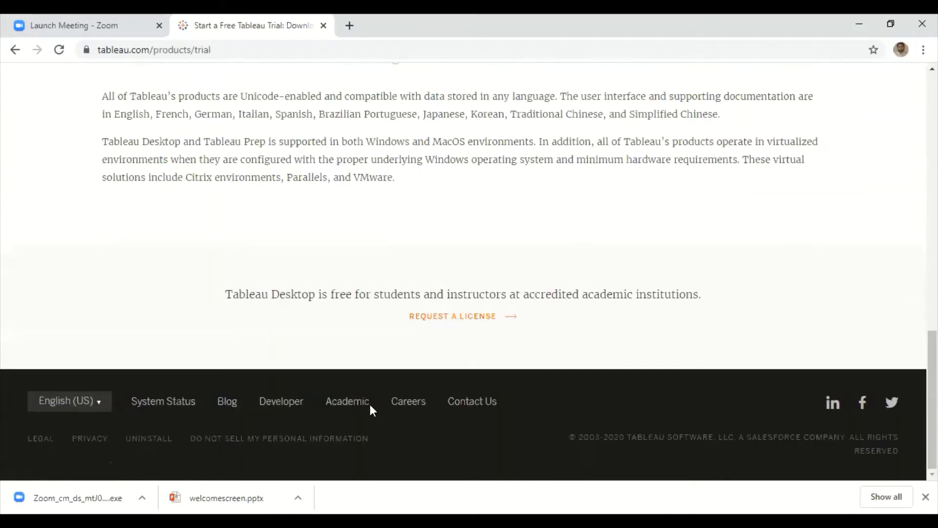
pyautogui.click(346, 402)
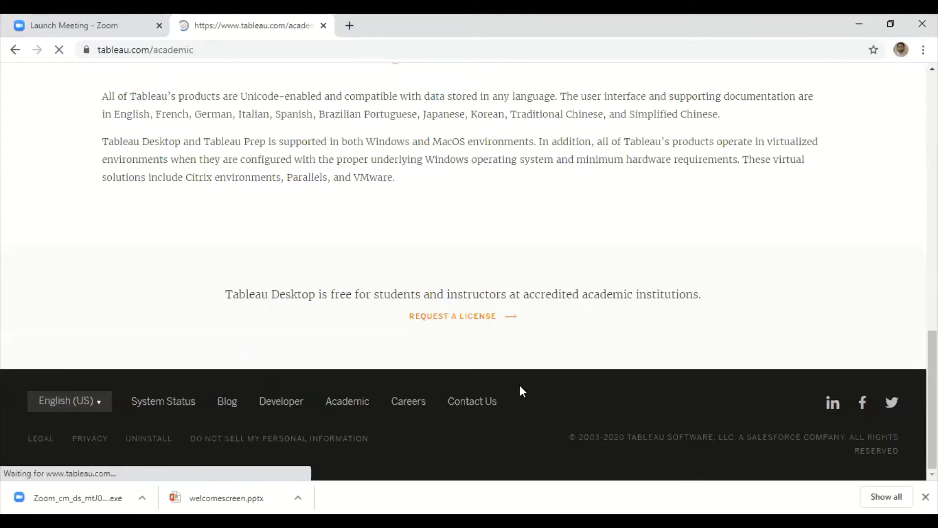
# Examine the Academic Programs page for the student, instructor and administration offers and what each free license includes
pyautogui.scroll(-5, 469, 329)
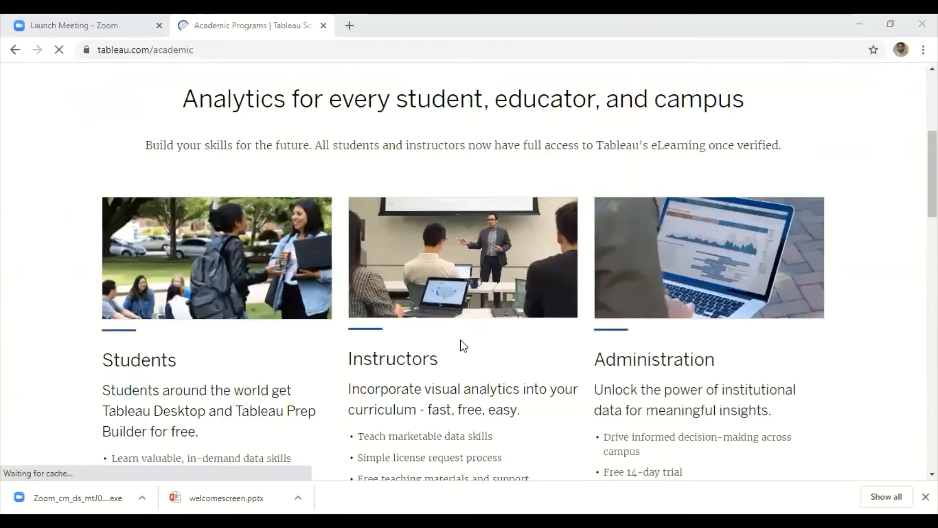
pyautogui.scroll(-5, 461, 340)
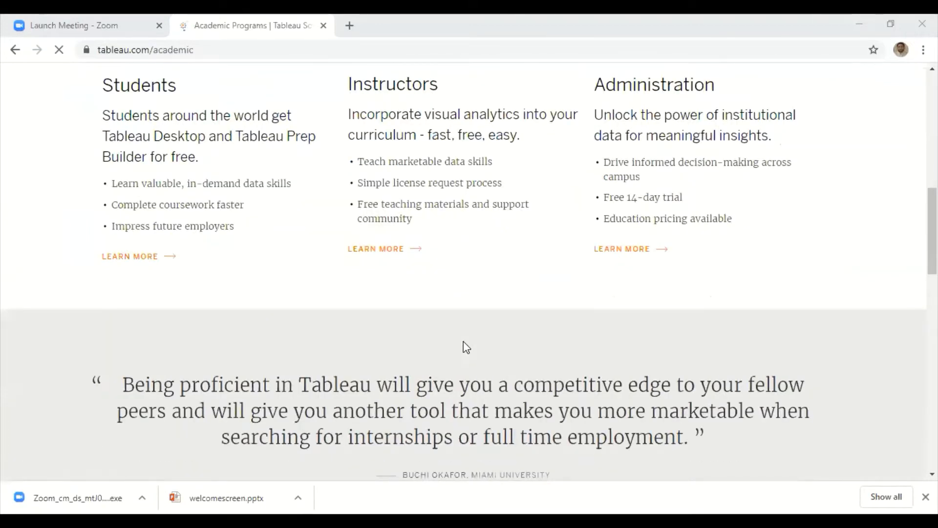
pyautogui.scroll(-10, 464, 346)
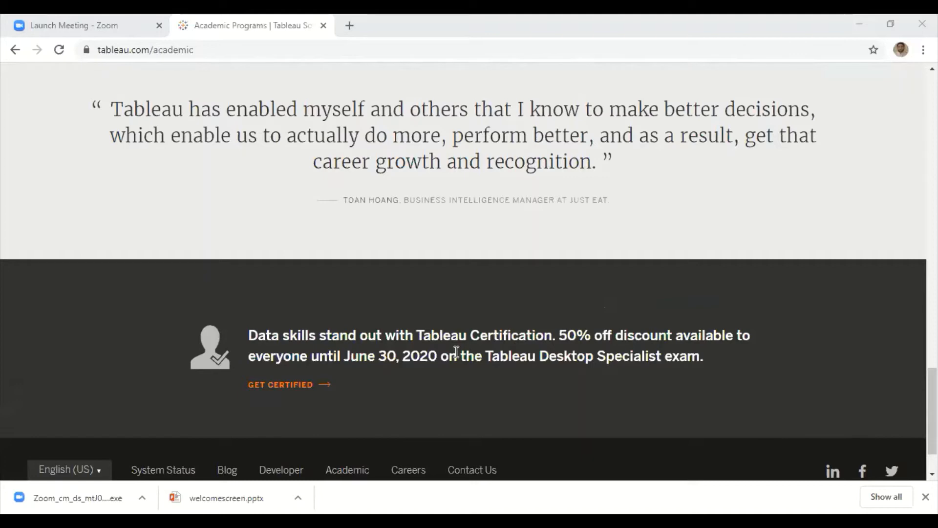
pyautogui.scroll(4, 455, 352)
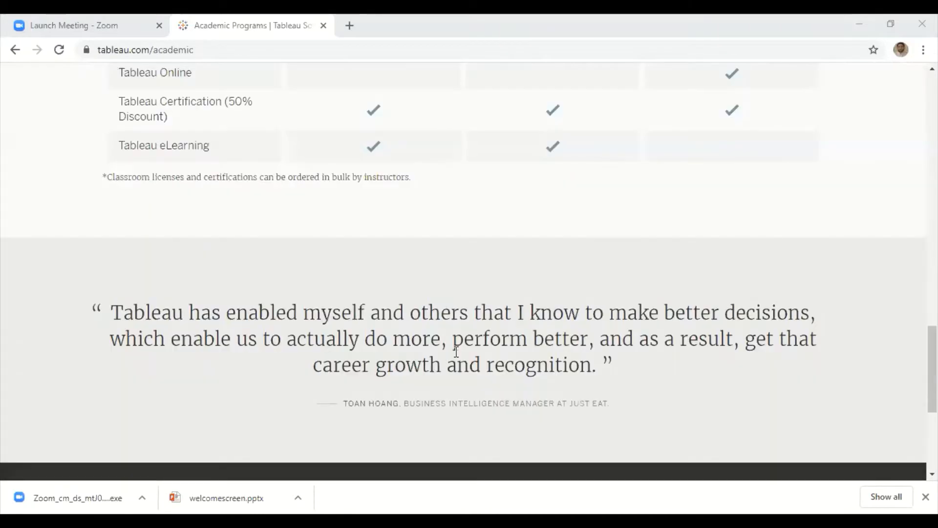
pyautogui.scroll(6, 456, 352)
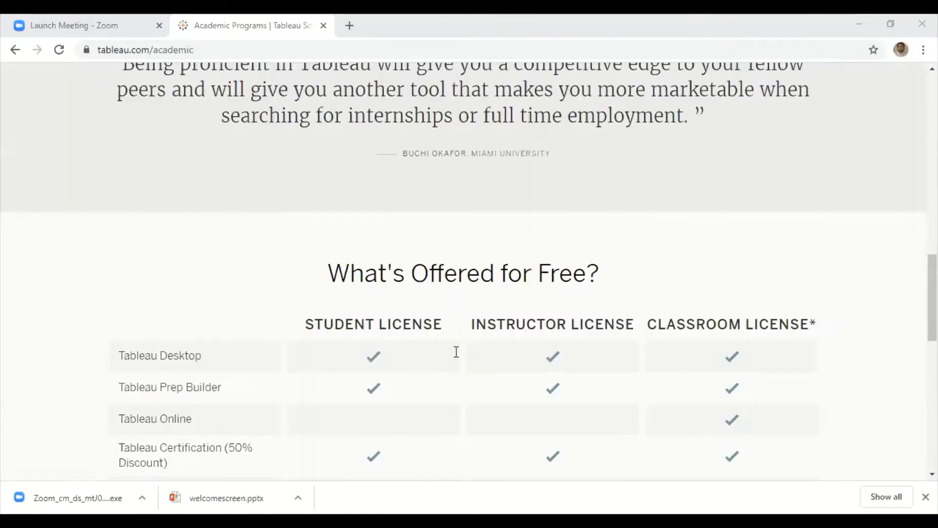
pyautogui.scroll(12, 456, 351)
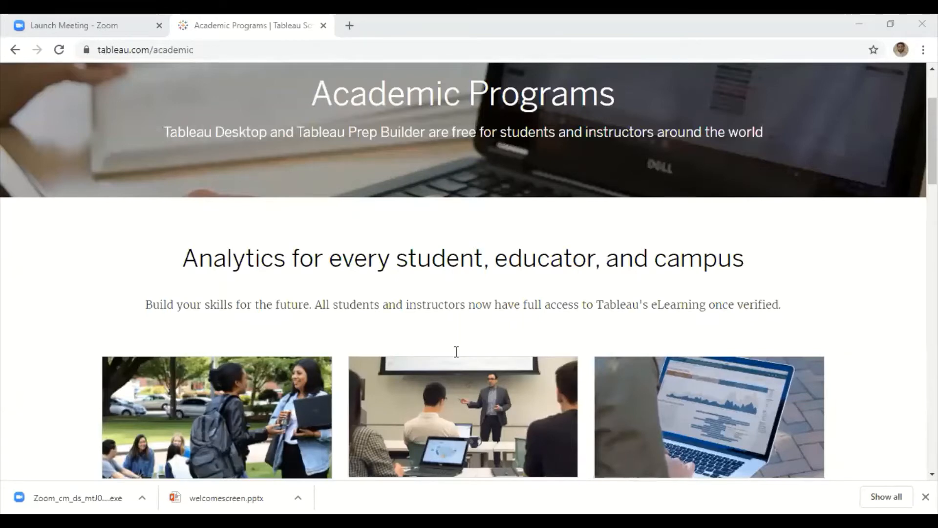
pyautogui.scroll(3, 455, 352)
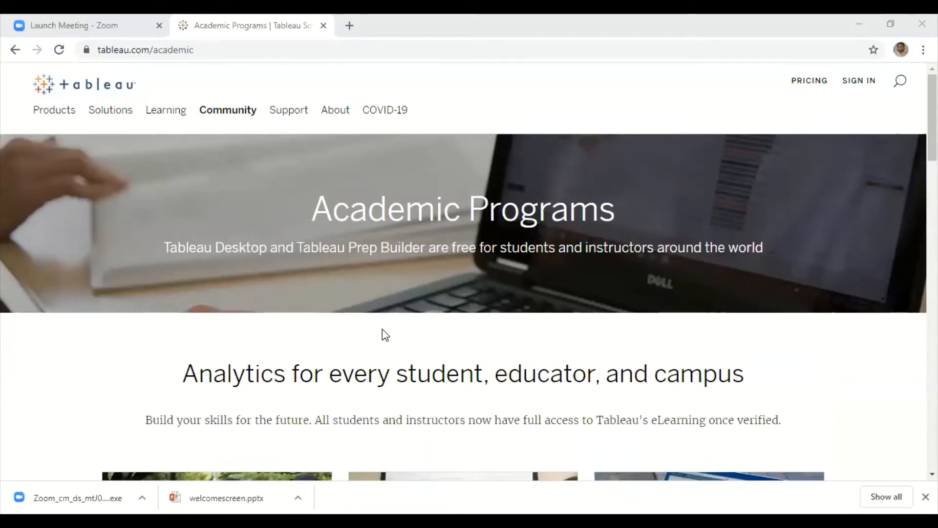
pyautogui.scroll(-1, 382, 329)
pyautogui.scroll(1, 382, 329)
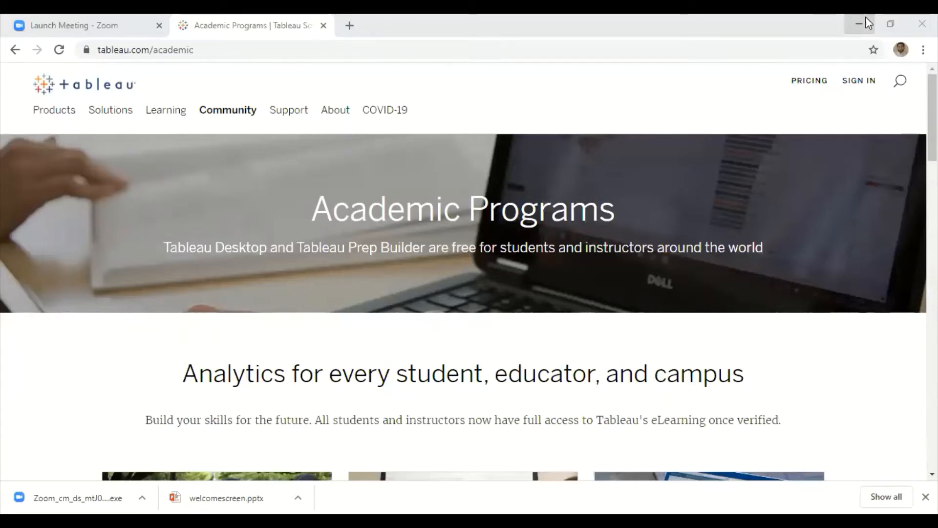
# Switch to Tableau Prep Builder and review its file, edit, flow, server and help commands and the Superstore and WorldIndicators sample flow previews
pyautogui.click(866, 20)
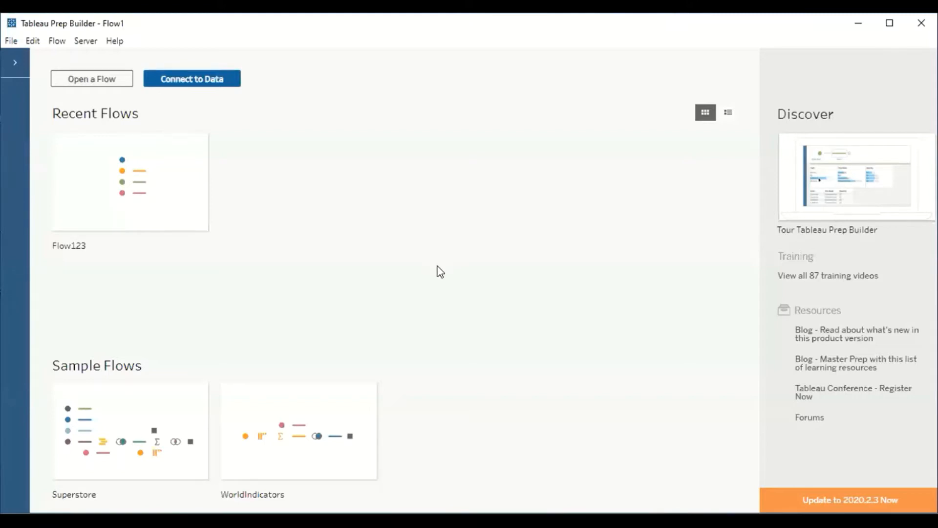
pyautogui.click(15, 41)
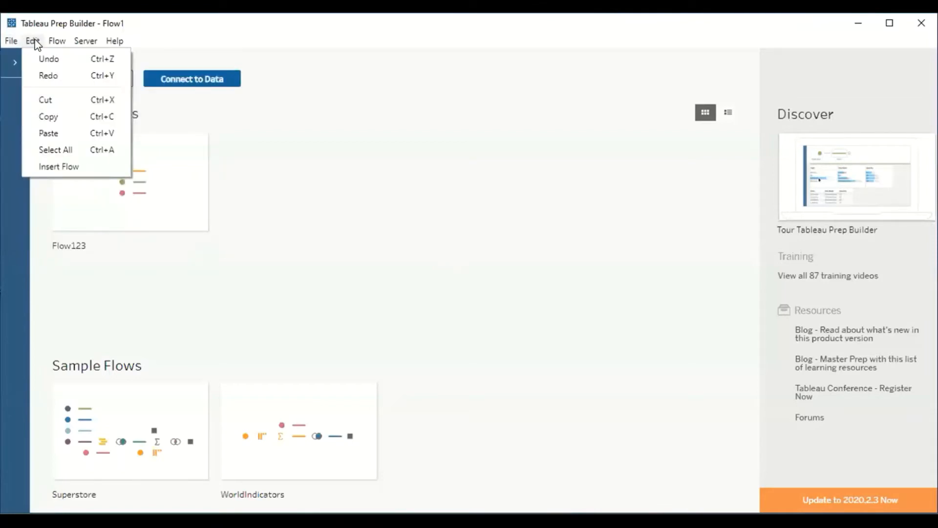
pyautogui.moveTo(57, 43)
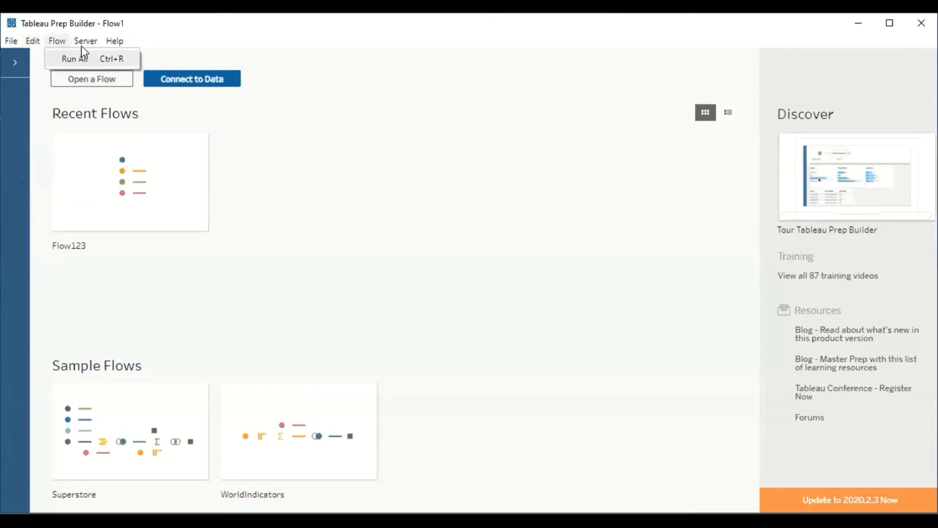
pyautogui.moveTo(86, 41)
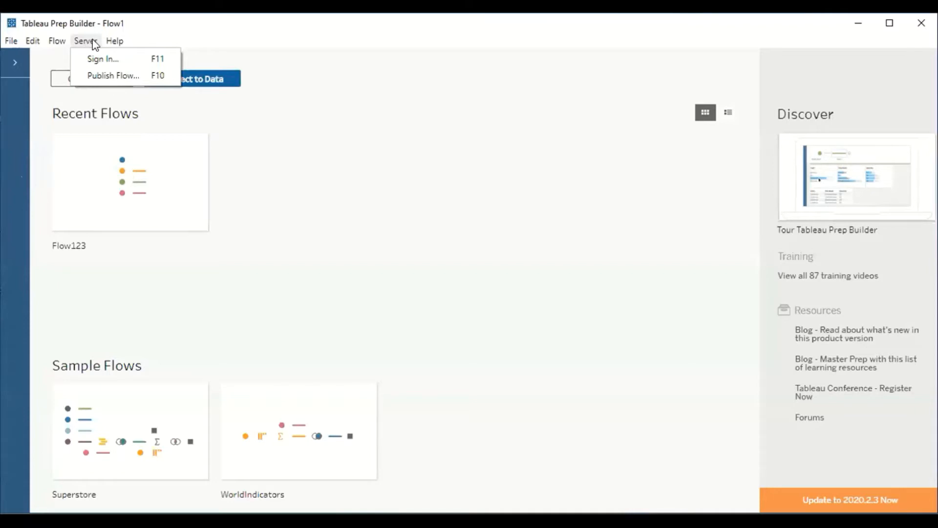
pyautogui.moveTo(114, 41)
pyautogui.click(361, 161)
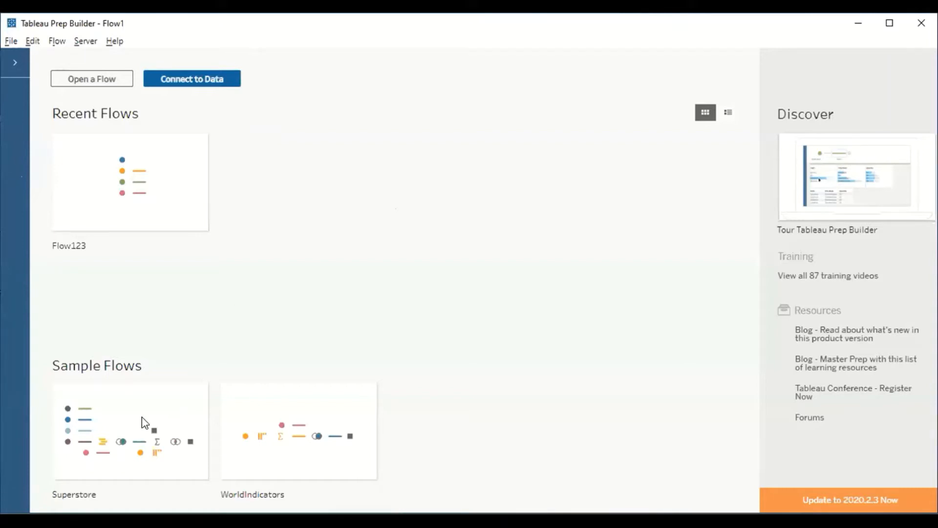
pyautogui.moveTo(99, 408)
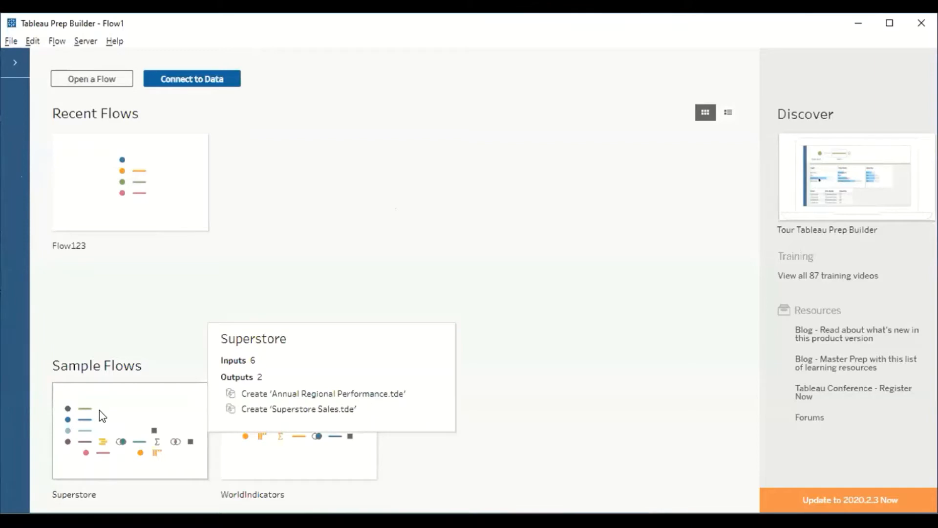
pyautogui.moveTo(321, 458)
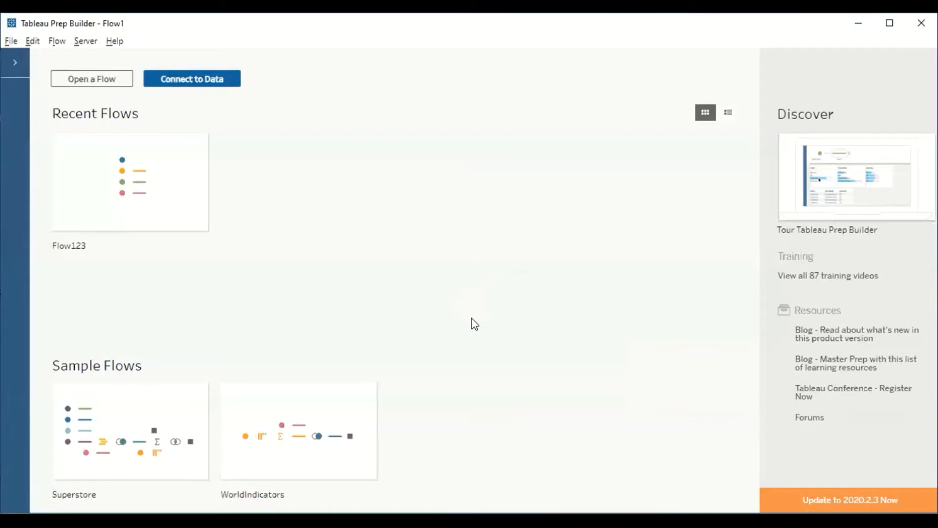
# Expand the Connections area and browse the full list of file and server connectors for a new connection
pyautogui.click(16, 62)
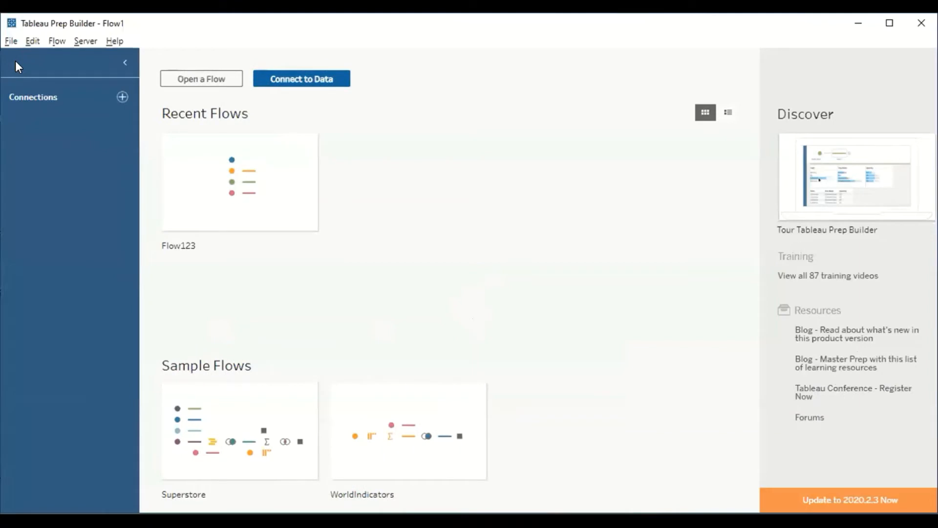
pyautogui.click(122, 96)
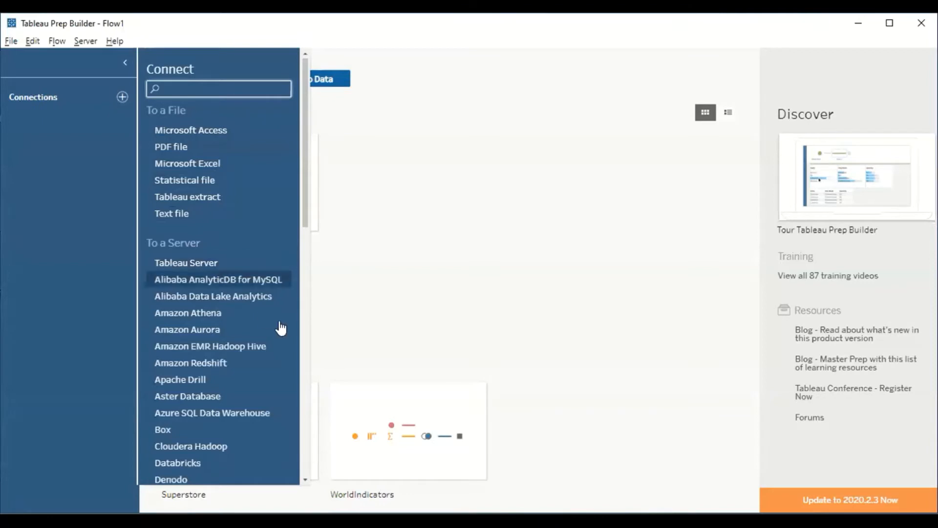
pyautogui.scroll(-8, 237, 302)
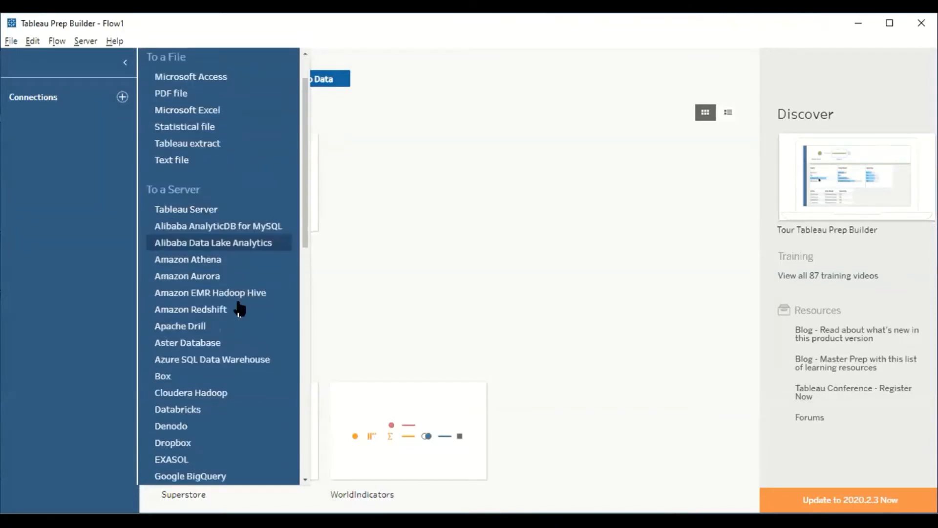
pyautogui.scroll(3, 227, 222)
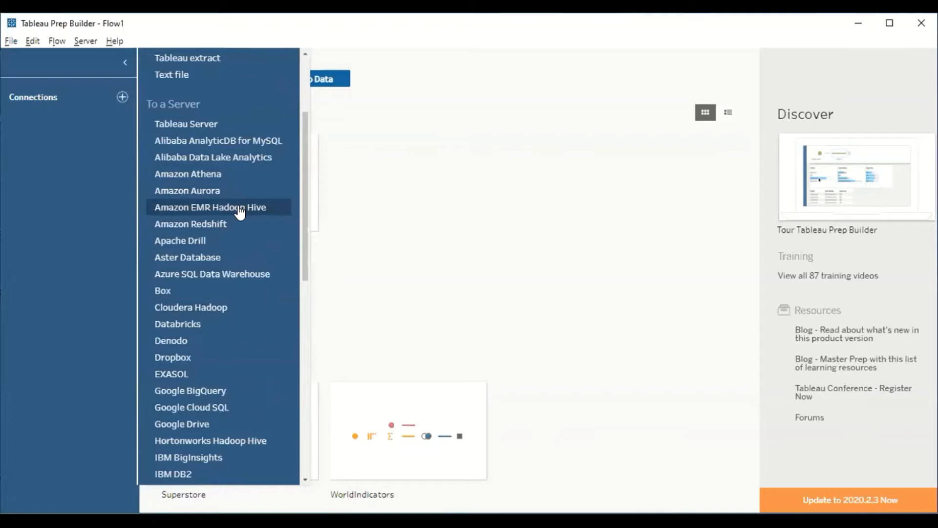
pyautogui.scroll(-3, 239, 259)
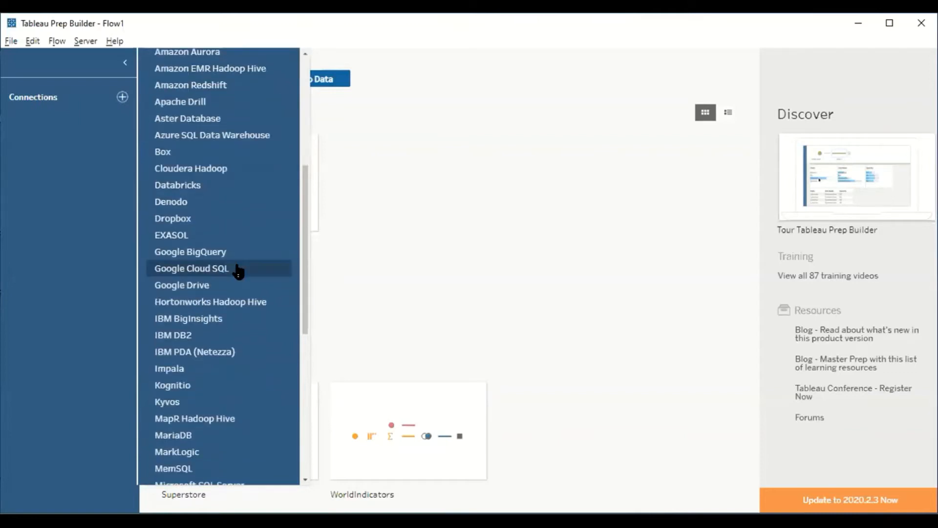
pyautogui.scroll(-8, 234, 281)
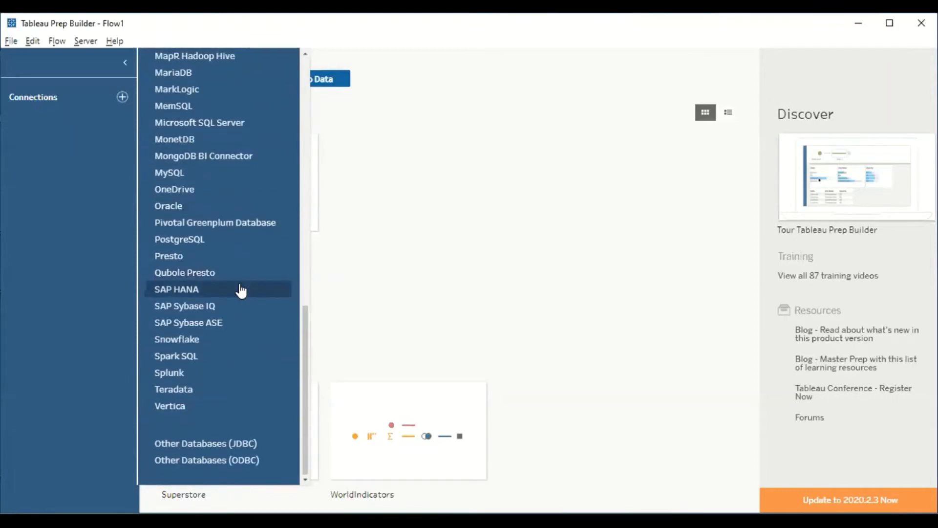
# Open the Other Databases (JDBC) connection form to inspect its fields, and close it without connecting
pyautogui.click(209, 449)
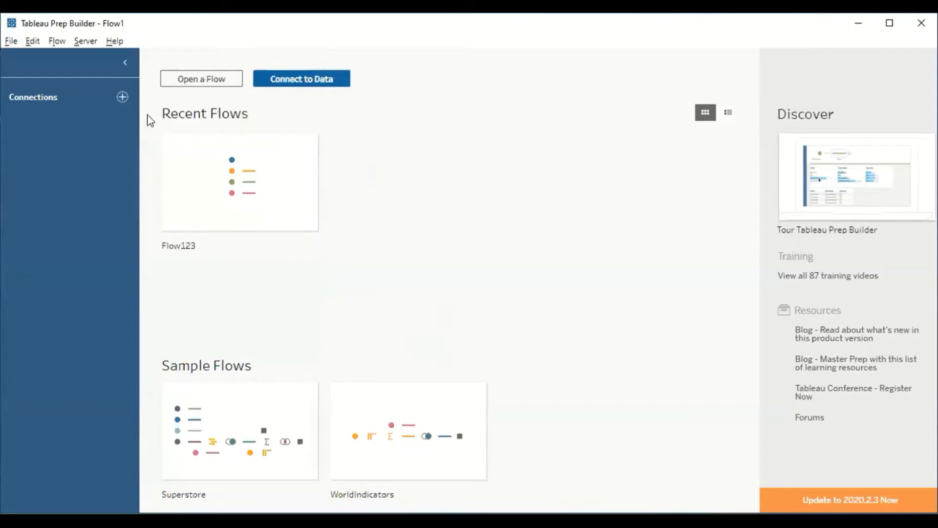
pyautogui.click(120, 97)
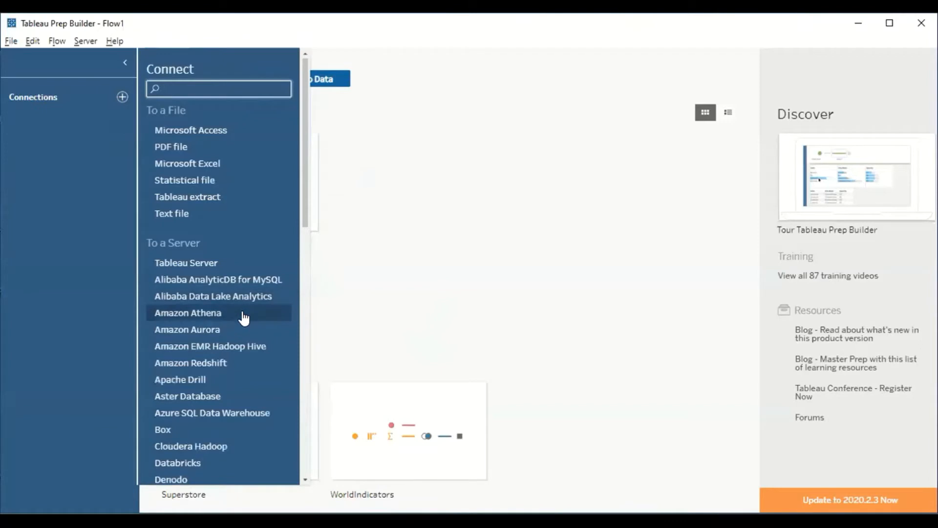
pyautogui.scroll(-10, 242, 319)
pyautogui.scroll(-5, 215, 466)
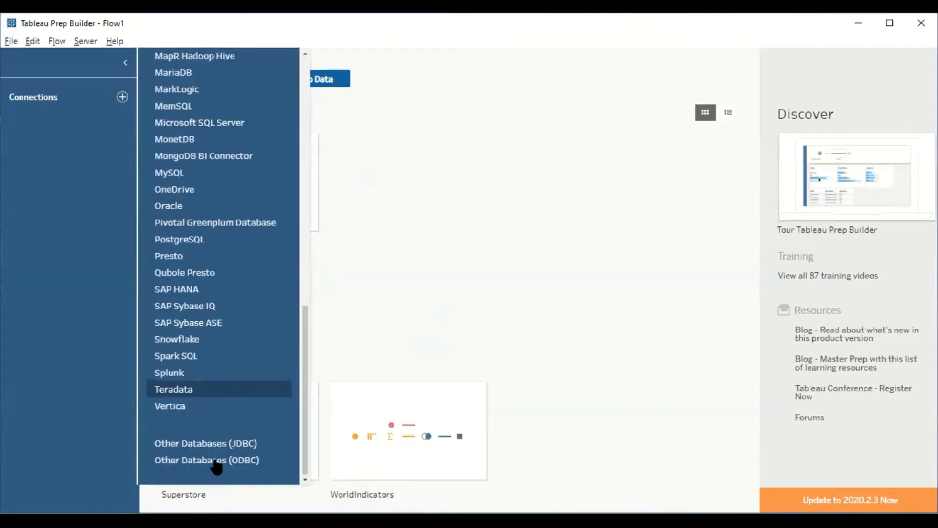
pyautogui.click(221, 442)
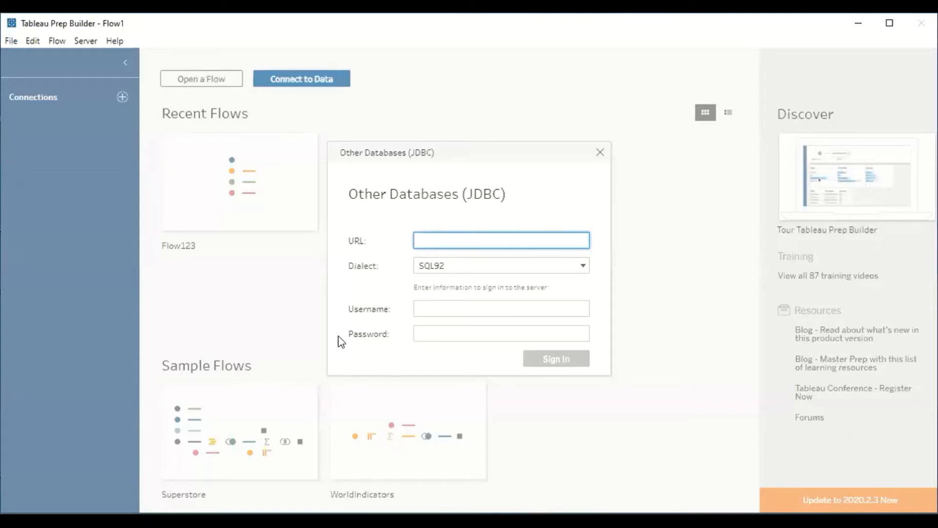
pyautogui.click(602, 155)
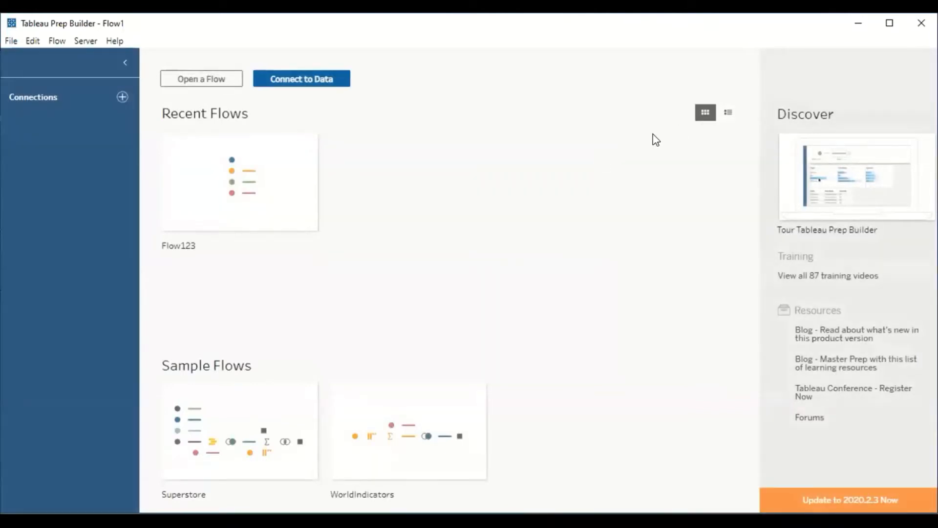
# Switch to File Explorer and open the Orders South-20200214T085027Z-001 folder inside the Tableau Prep folder
pyautogui.click(858, 23)
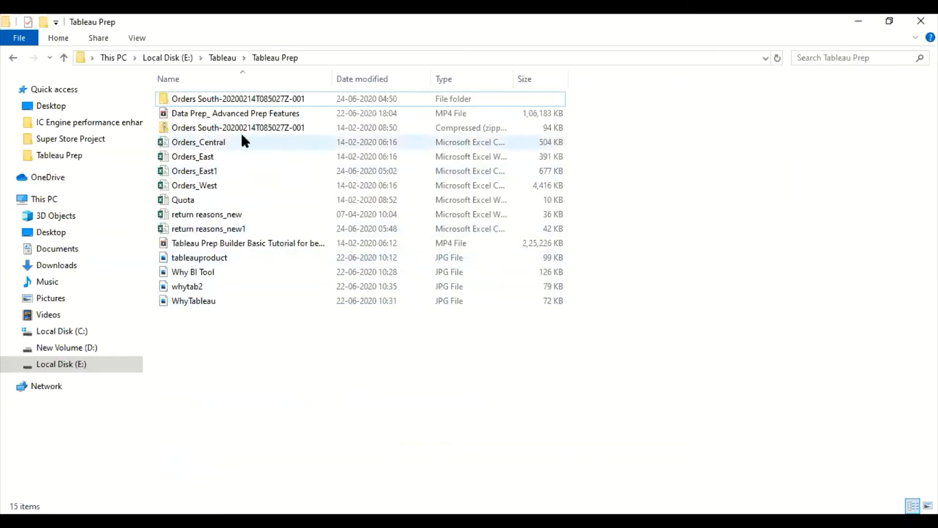
pyautogui.doubleClick(236, 105)
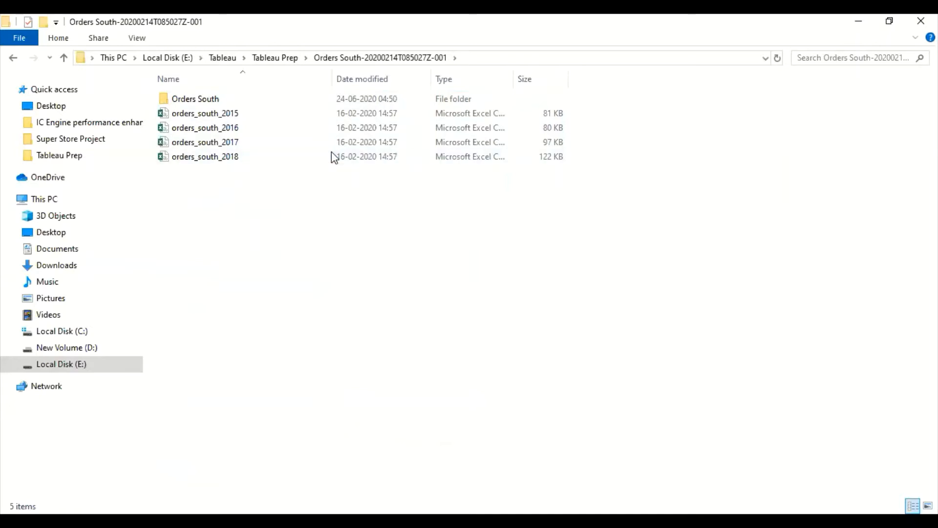
pyautogui.hotkey('alt', 'Tab')
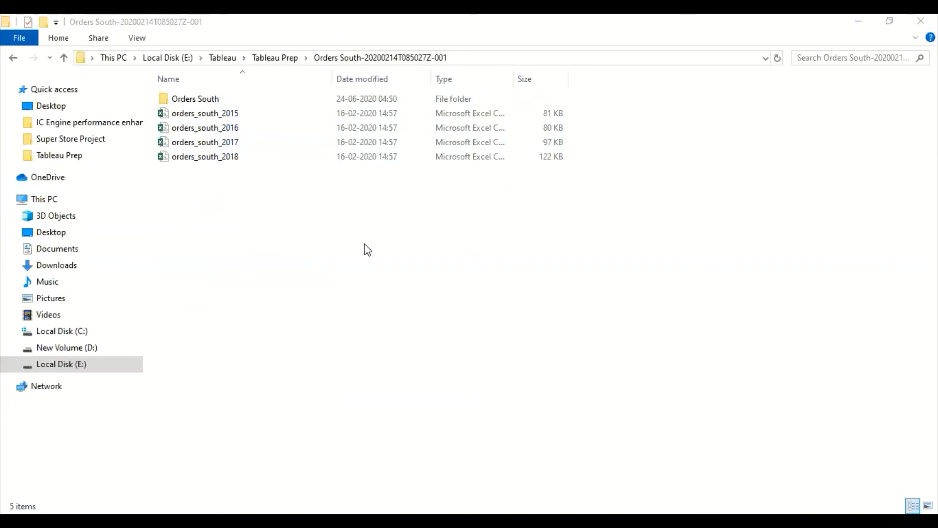
# Open orders_south_2015 in Excel, examine its order rows and columns through Product Name, and close it without saving changes
pyautogui.doubleClick(230, 113)
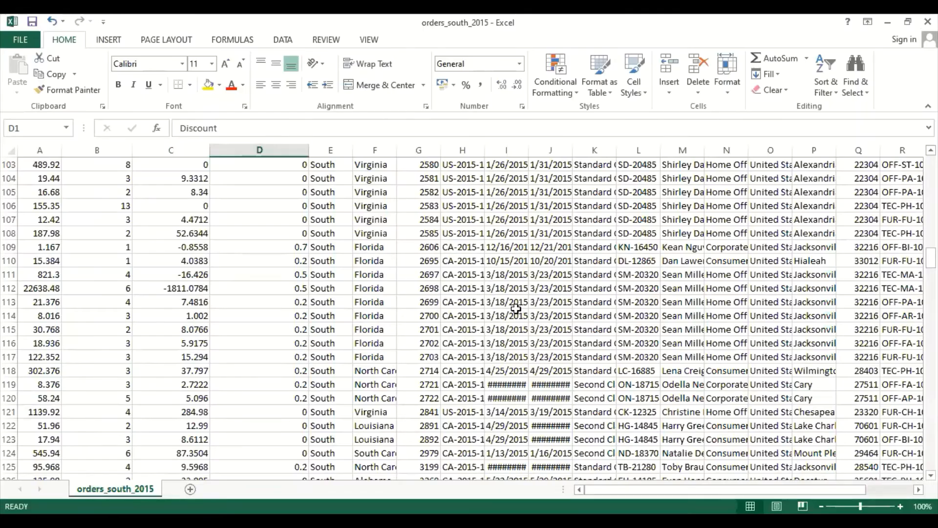
pyautogui.scroll(15, 300, 272)
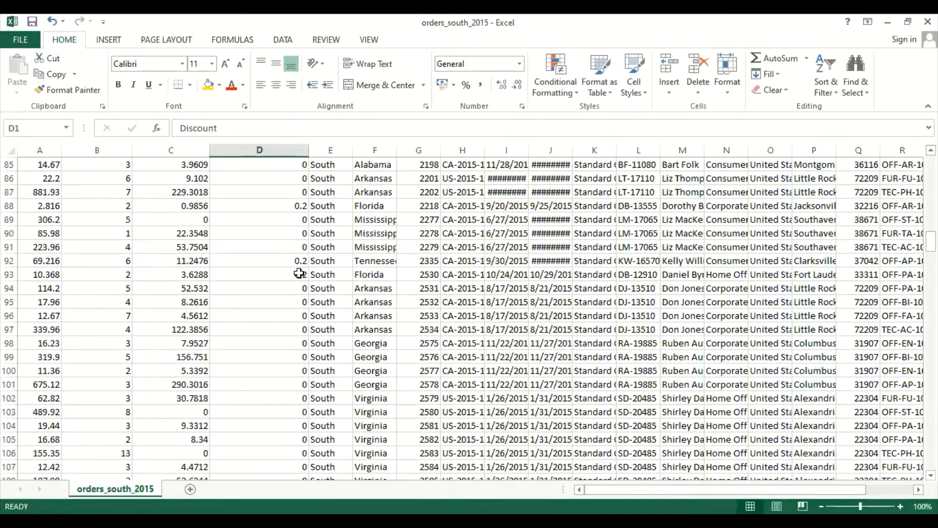
pyautogui.scroll(15, 302, 272)
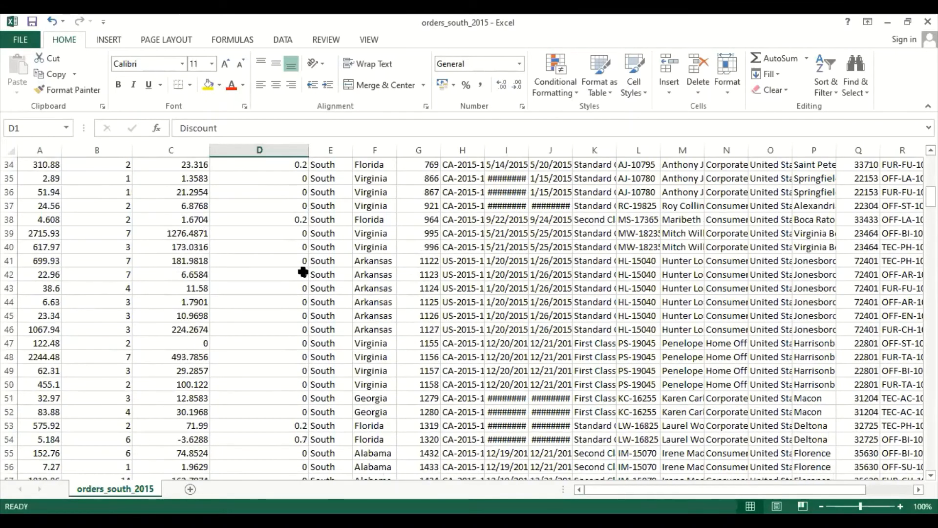
pyautogui.scroll(-8, 469, 317)
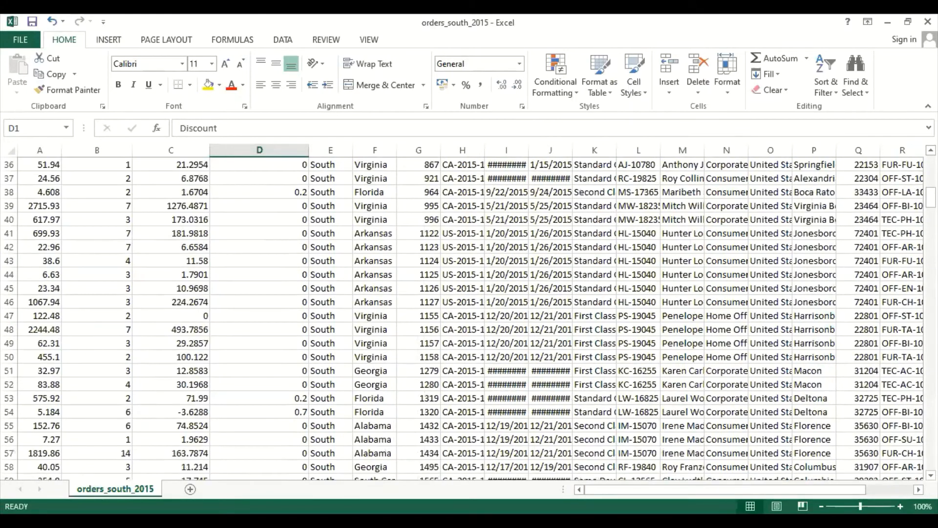
pyautogui.scroll(12, 361, 243)
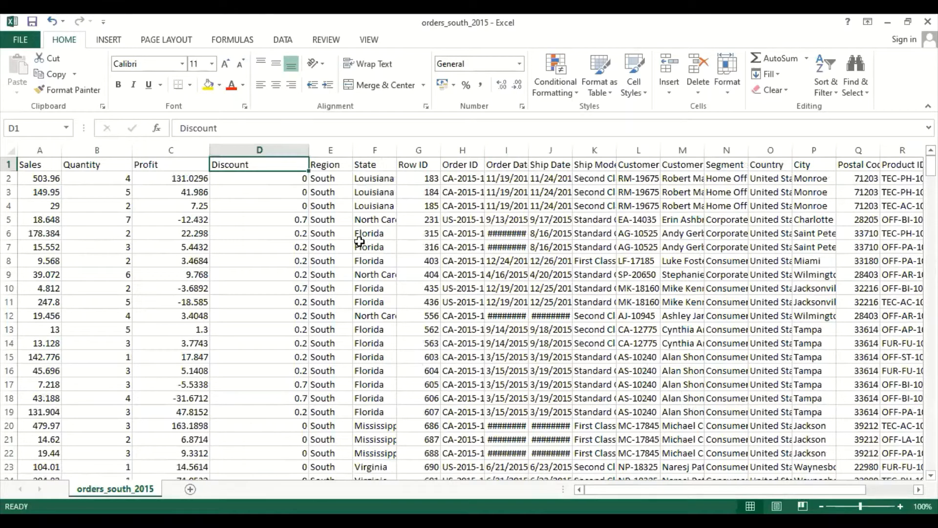
pyautogui.click(290, 179)
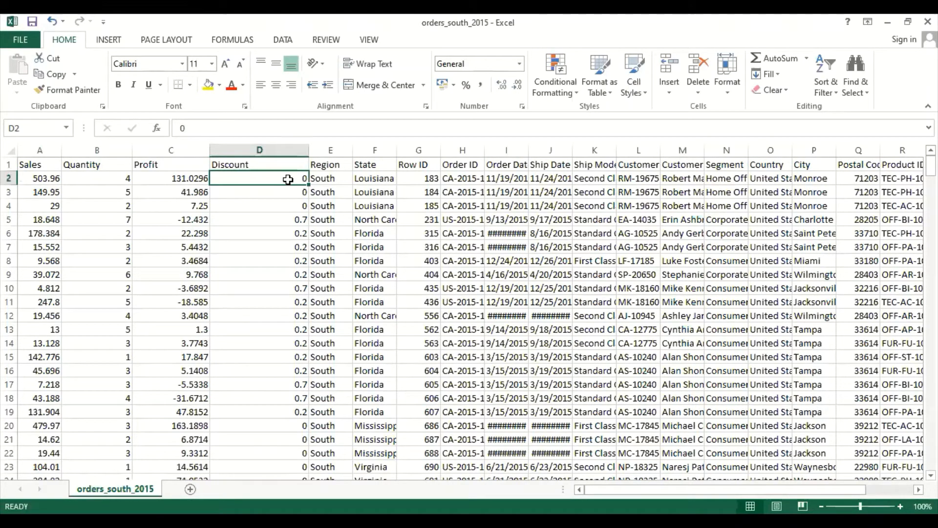
pyautogui.scroll(-5, 273, 255)
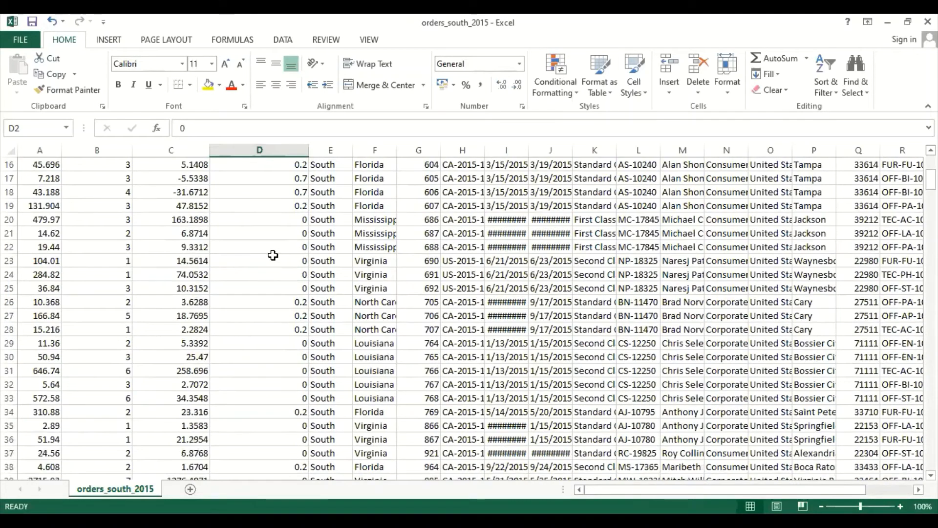
pyautogui.scroll(-12, 274, 264)
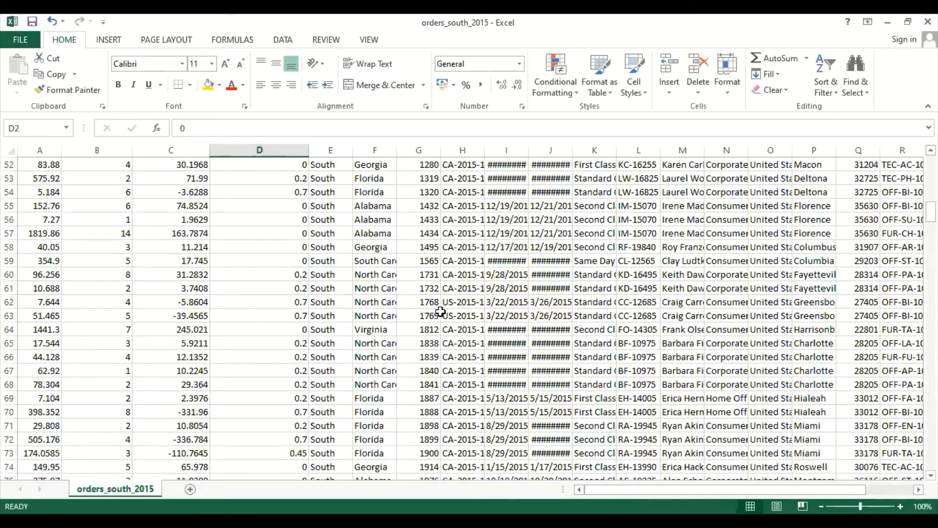
pyautogui.scroll(11, 440, 315)
pyautogui.scroll(6, 443, 318)
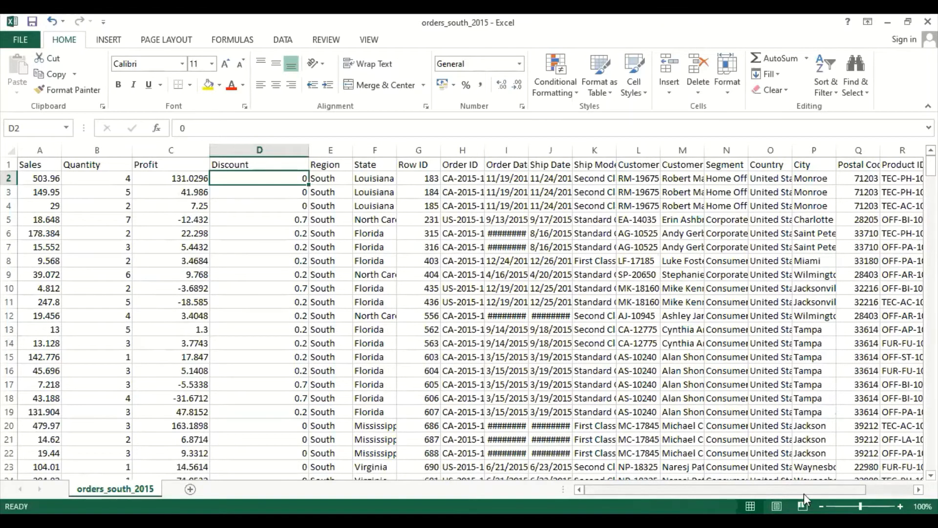
pyautogui.moveTo(804, 494); pyautogui.dragTo(821, 492)
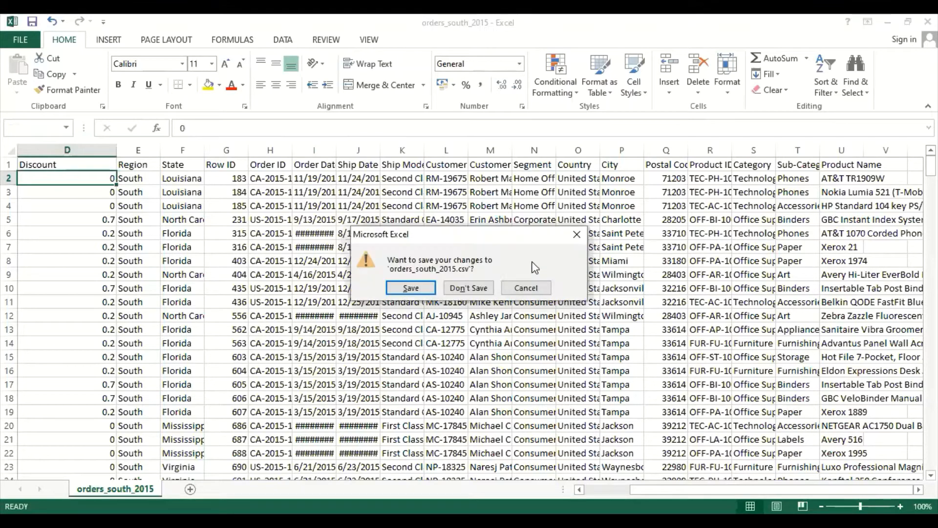
pyautogui.click(469, 288)
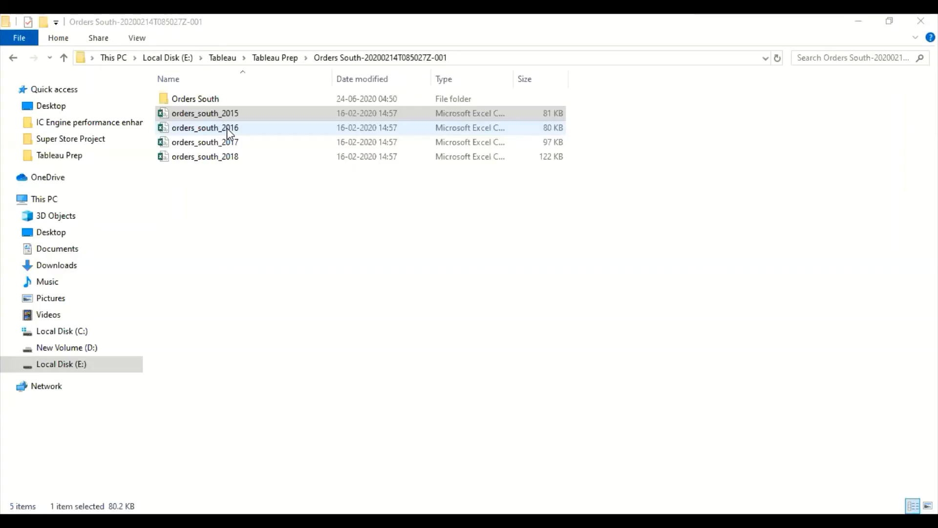
# Point out the orders_south_2017 and orders_south_2018 files, and return to the Tableau Prep folder to highlight Orders_Central
pyautogui.click(234, 142)
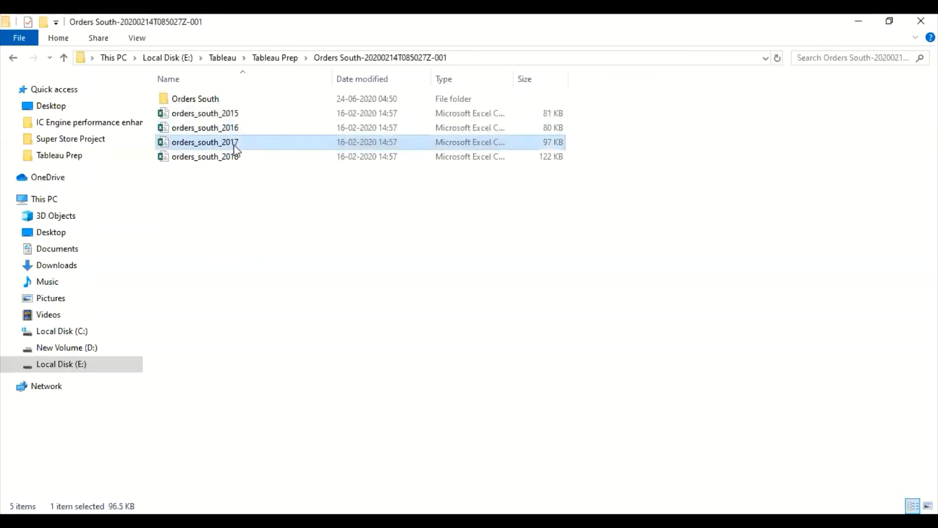
pyautogui.click(237, 157)
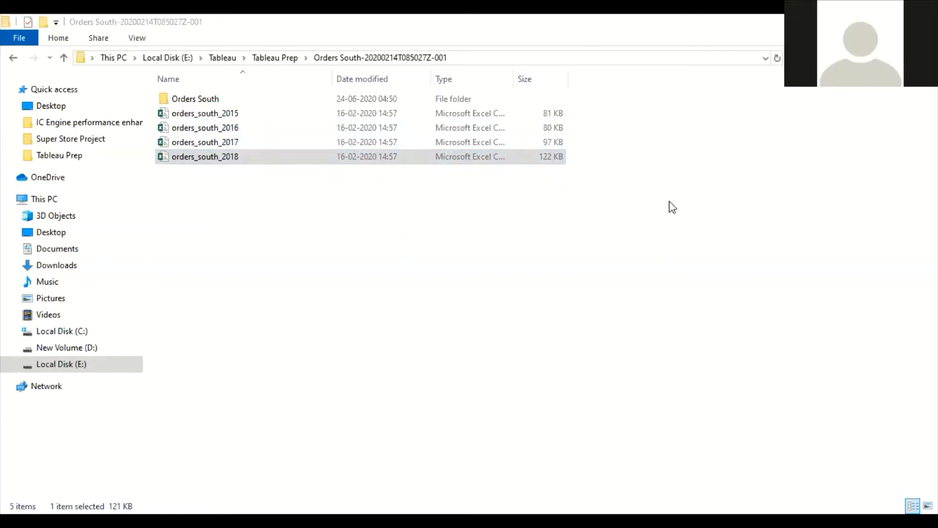
pyautogui.click(332, 74)
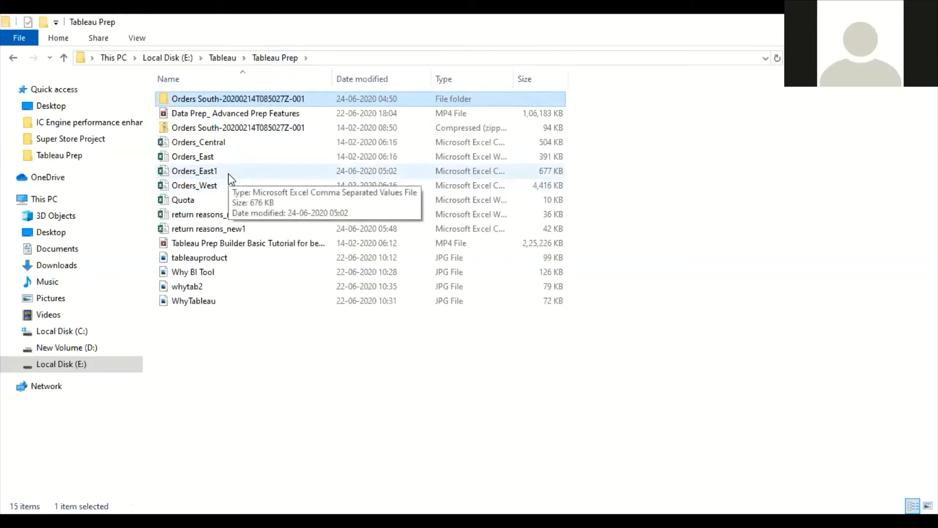
pyautogui.click(227, 146)
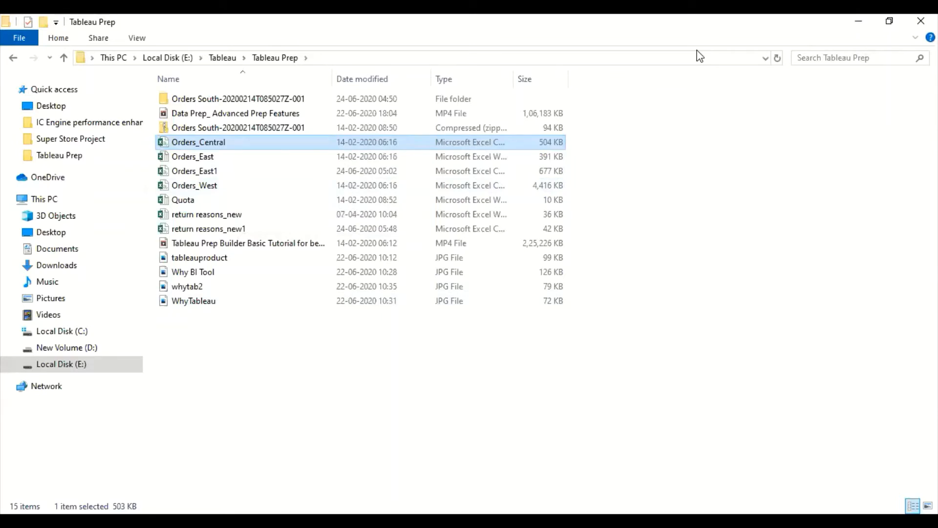
# Switch to Tableau Prep Builder and connect to the text file orders_south_2015 from the Orders South-20200214T085027Z-001 folder
pyautogui.hotkey('alt', 'Tab')
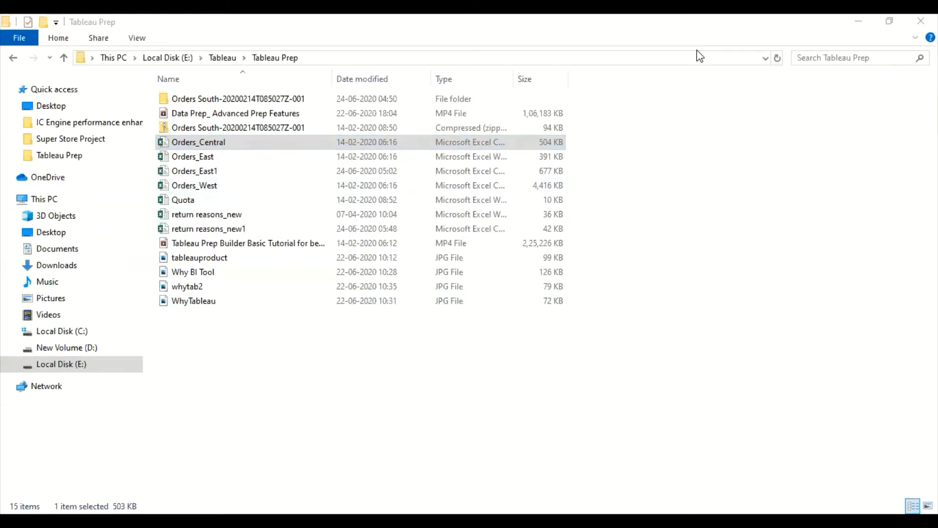
pyautogui.hotkey('alt', 'Tab')
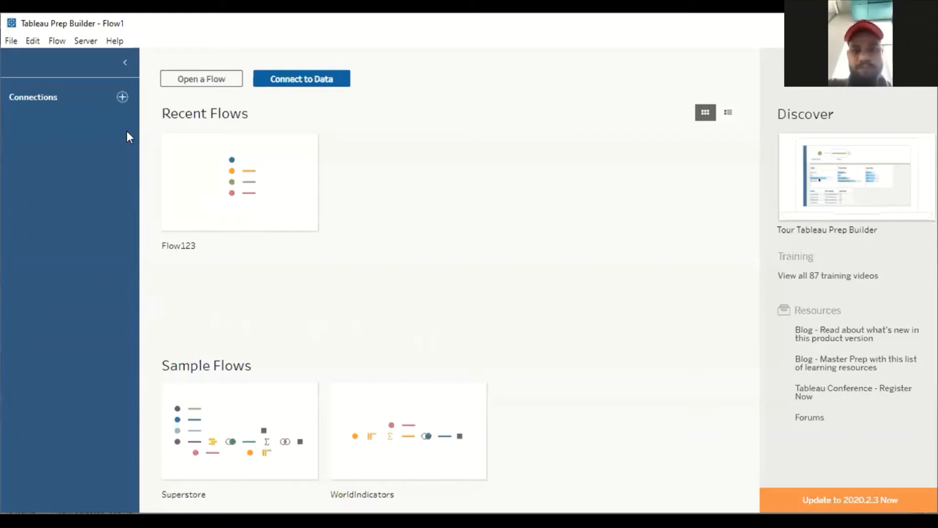
pyautogui.click(123, 97)
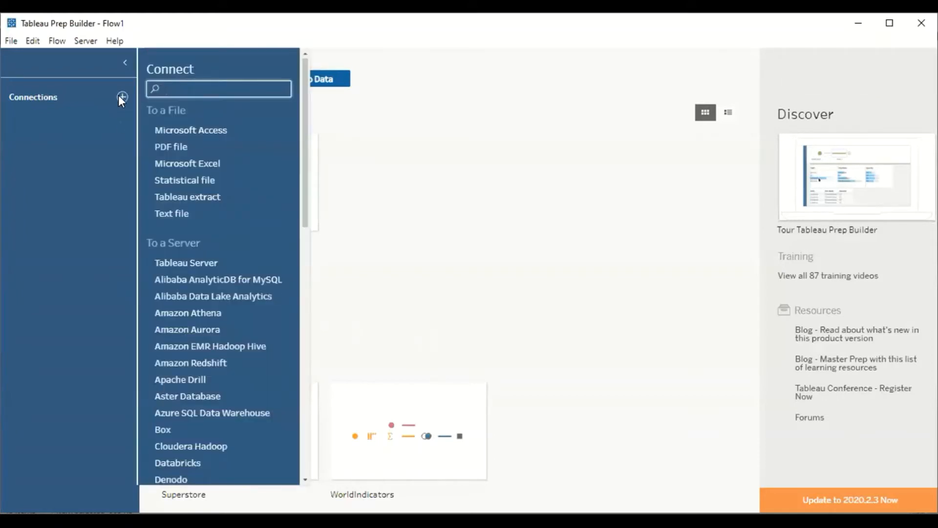
pyautogui.click(200, 216)
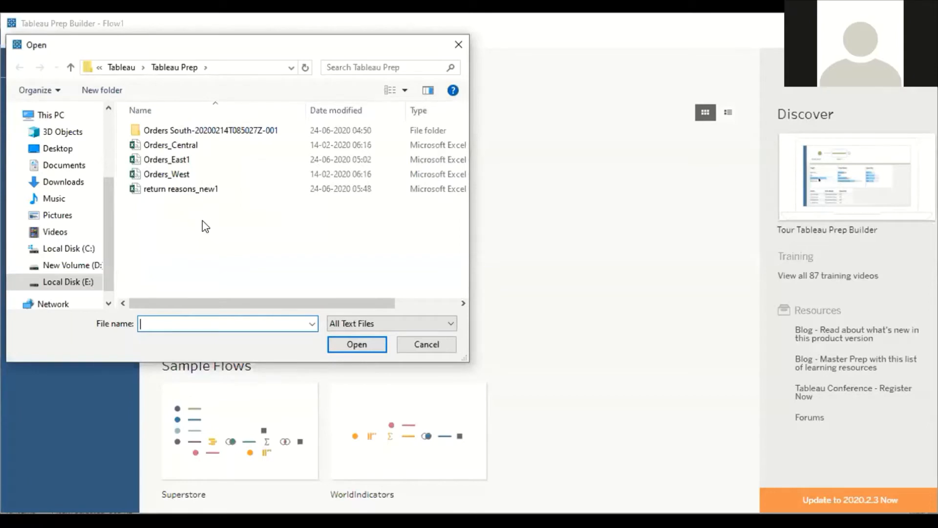
pyautogui.click(226, 135)
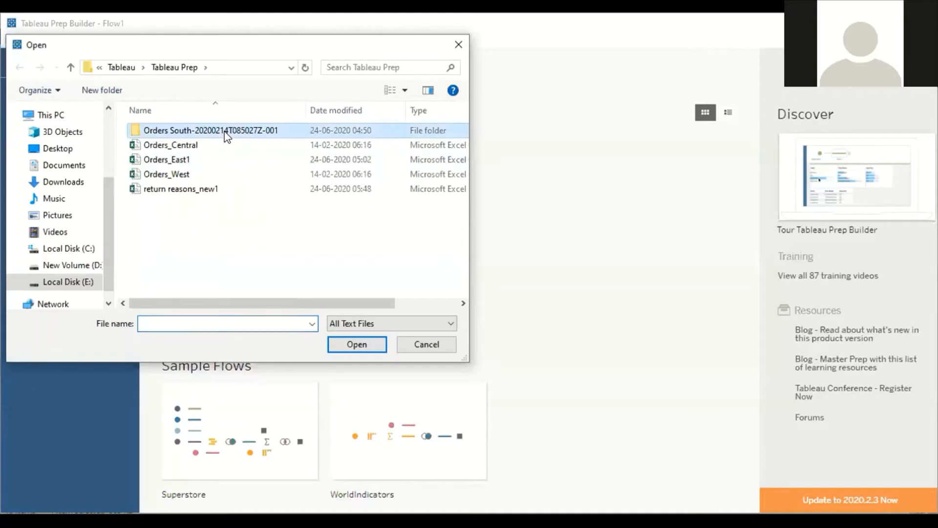
pyautogui.doubleClick(226, 136)
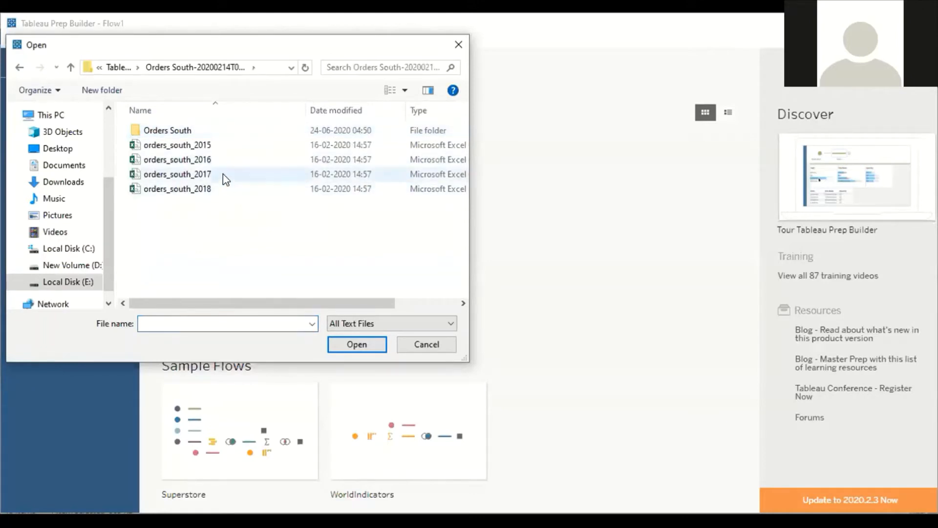
pyautogui.click(201, 146)
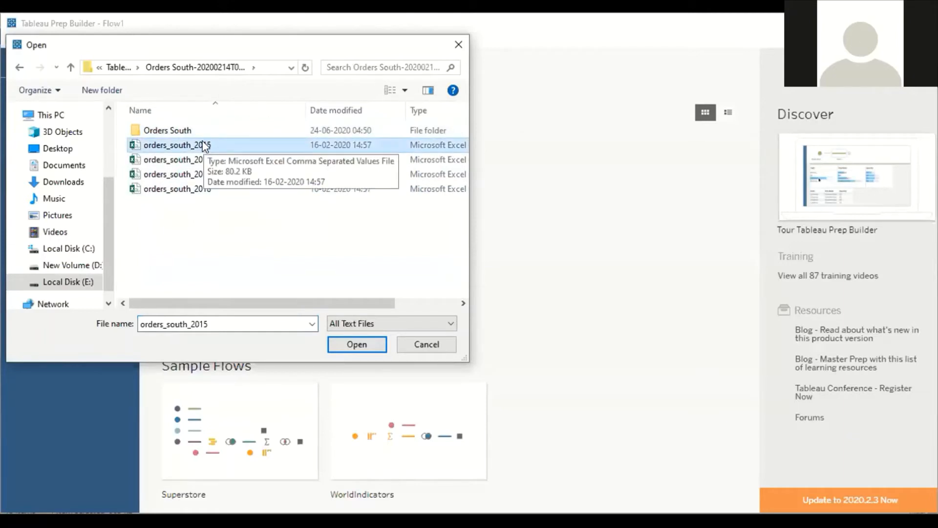
pyautogui.click(358, 346)
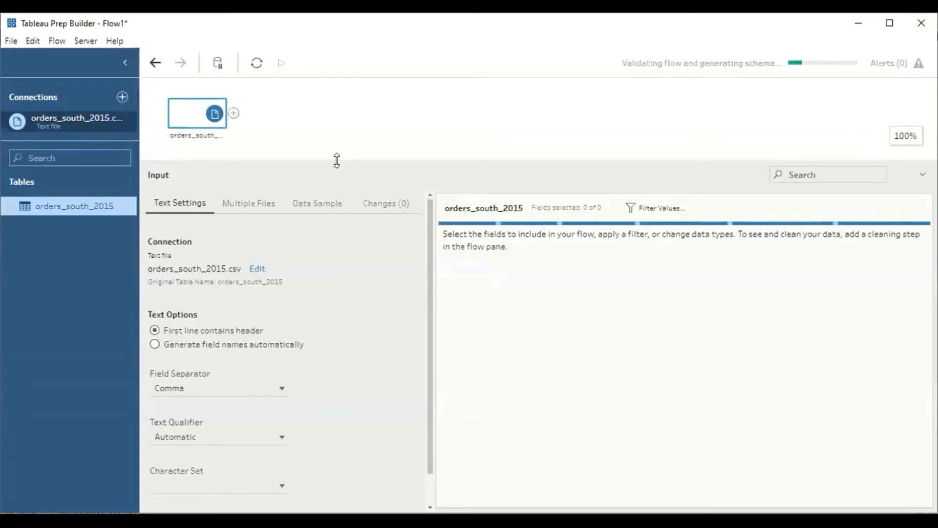
# Enlarge the input step's settings area and review the field names, data types and sample values of orders_south_2015
pyautogui.moveTo(337, 160); pyautogui.dragTo(336, 227)
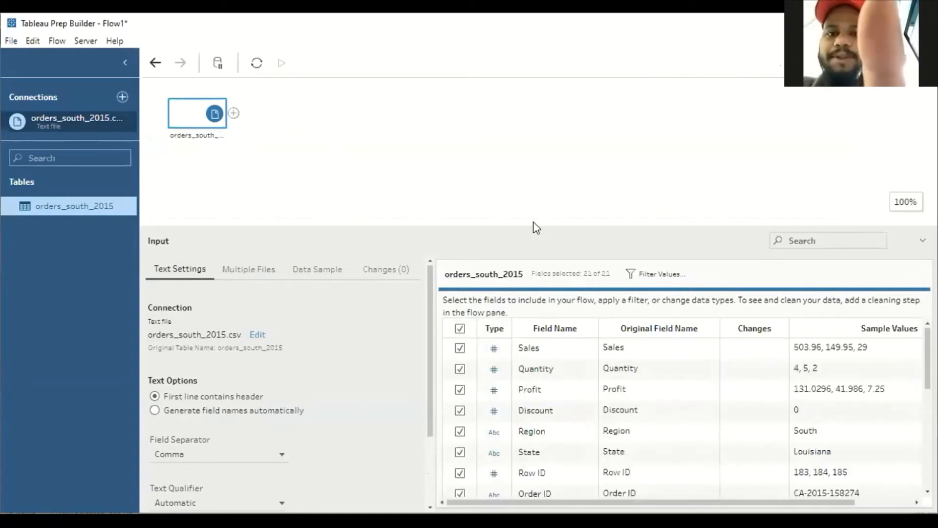
pyautogui.moveTo(531, 195); pyautogui.dragTo(520, 86)
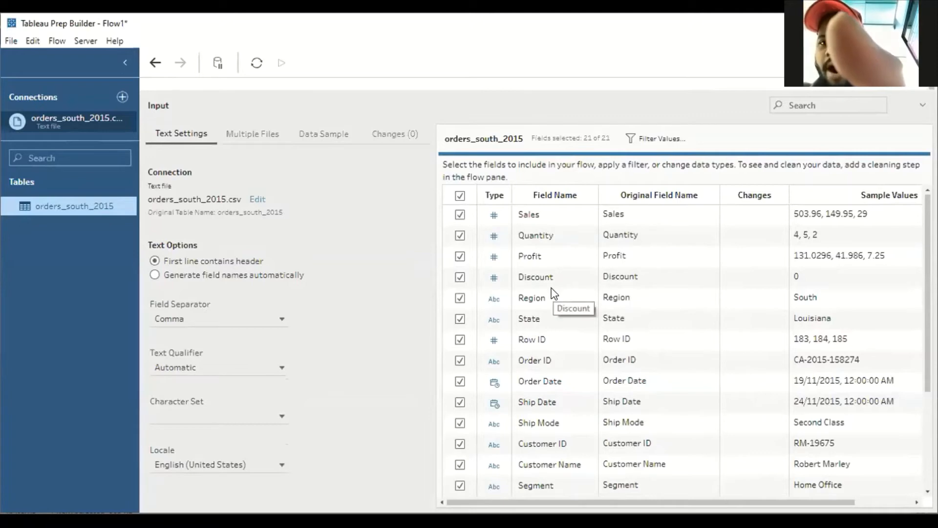
pyautogui.scroll(-3, 555, 293)
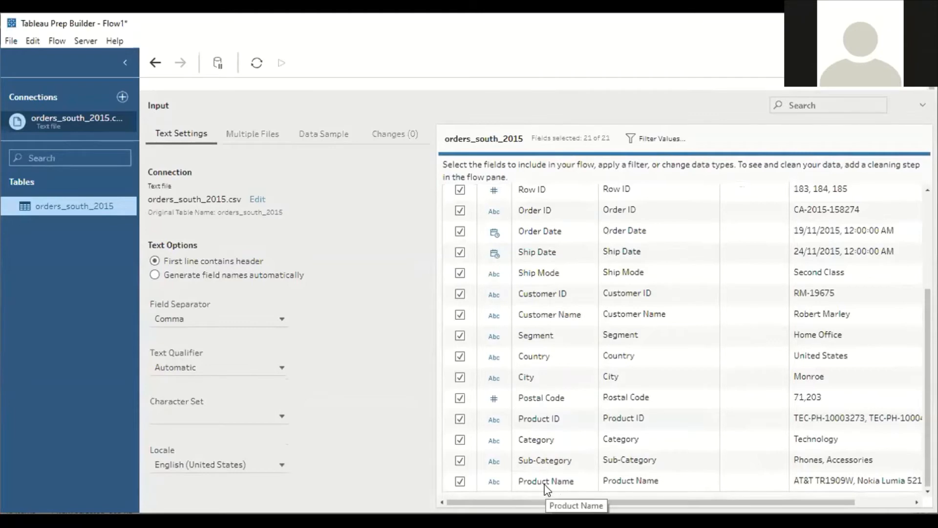
pyautogui.scroll(3, 552, 484)
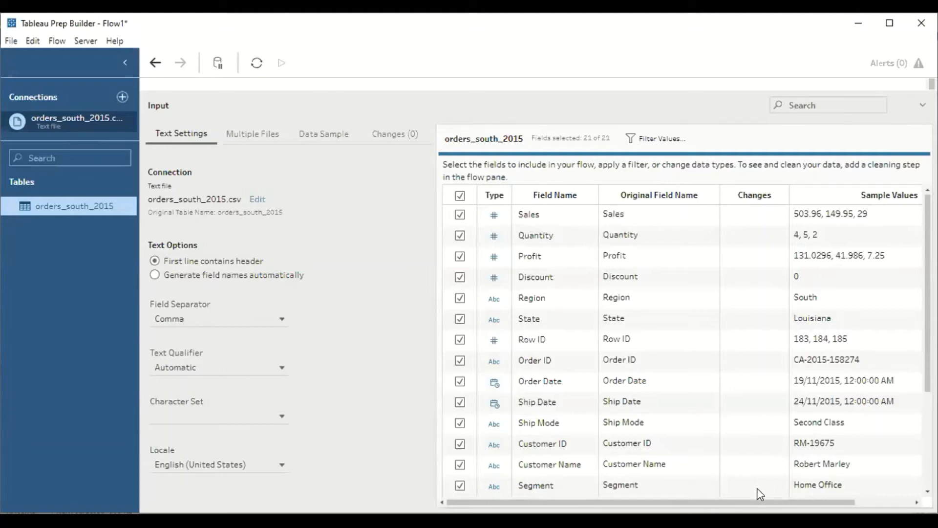
pyautogui.moveTo(747, 499); pyautogui.dragTo(818, 497)
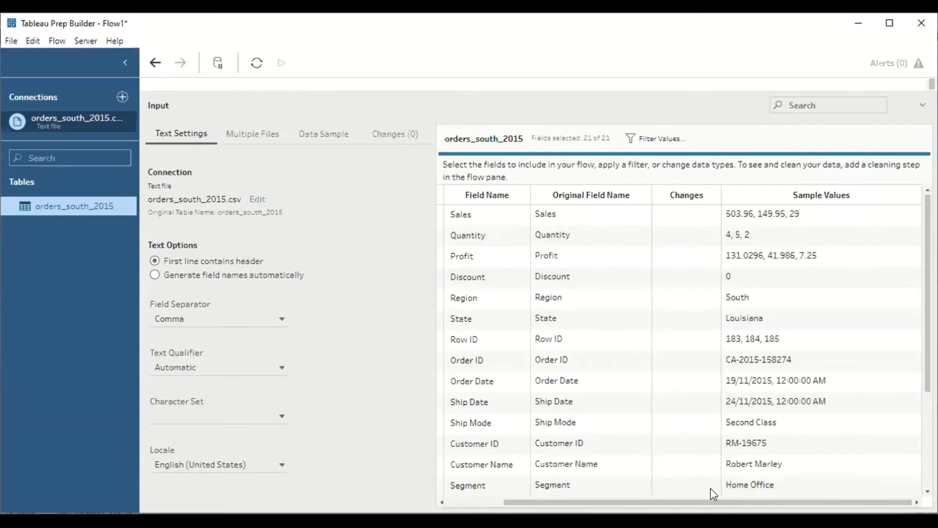
pyautogui.moveTo(692, 502); pyautogui.dragTo(631, 502)
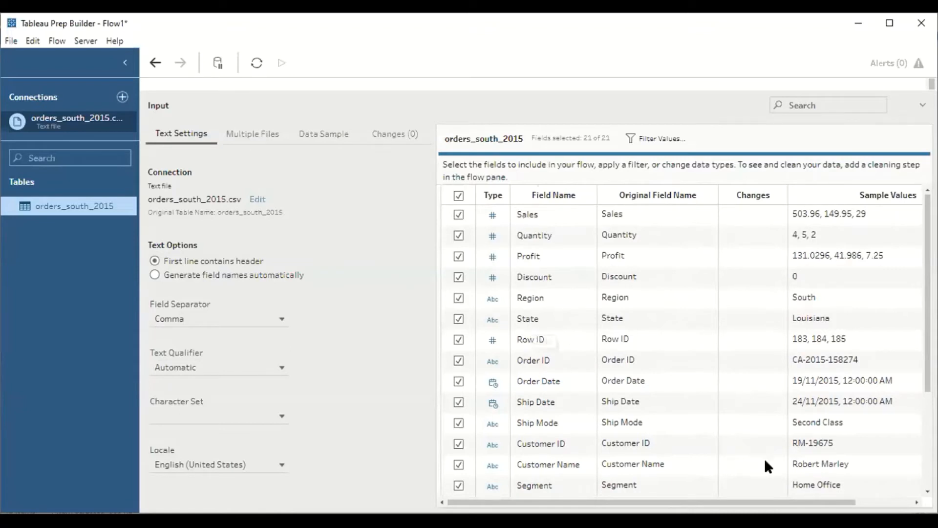
pyautogui.scroll(-2, 778, 484)
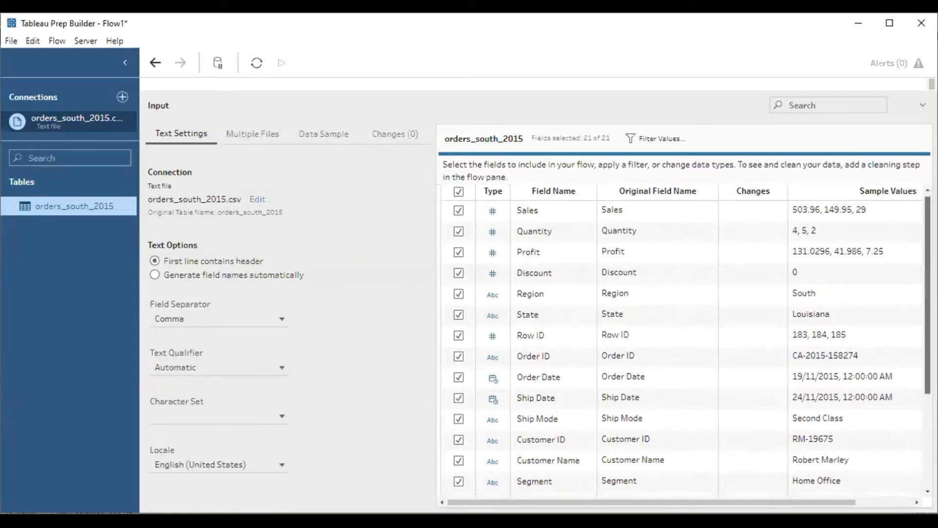
pyautogui.scroll(-1, 684, 340)
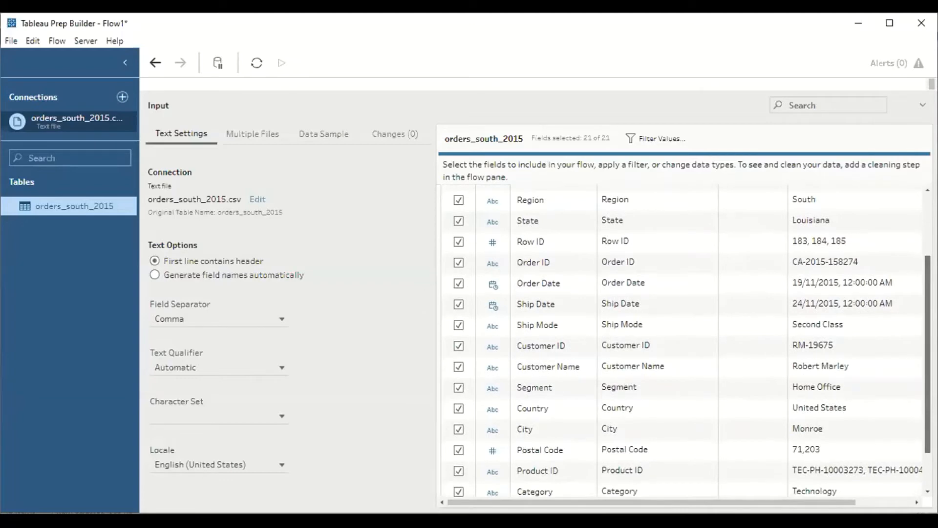
pyautogui.scroll(-1, 684, 340)
pyautogui.scroll(1, 684, 340)
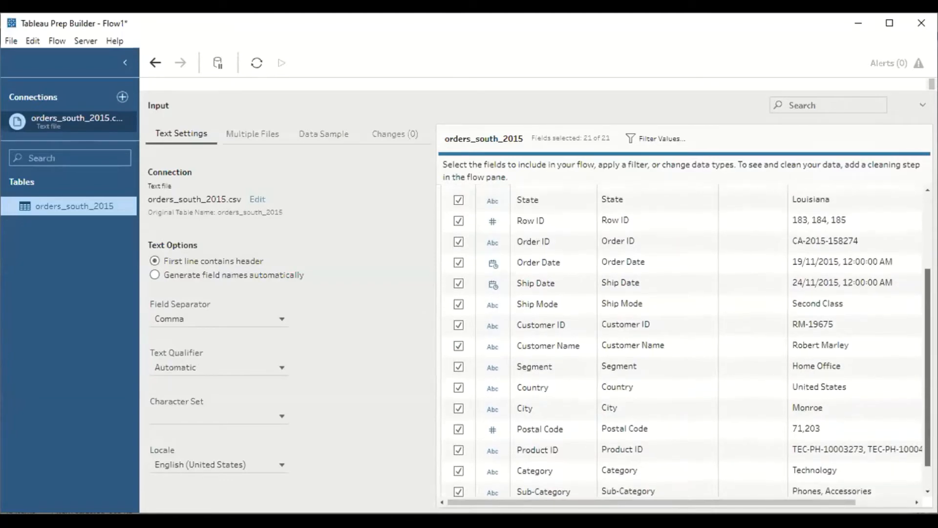
pyautogui.scroll(3, 684, 340)
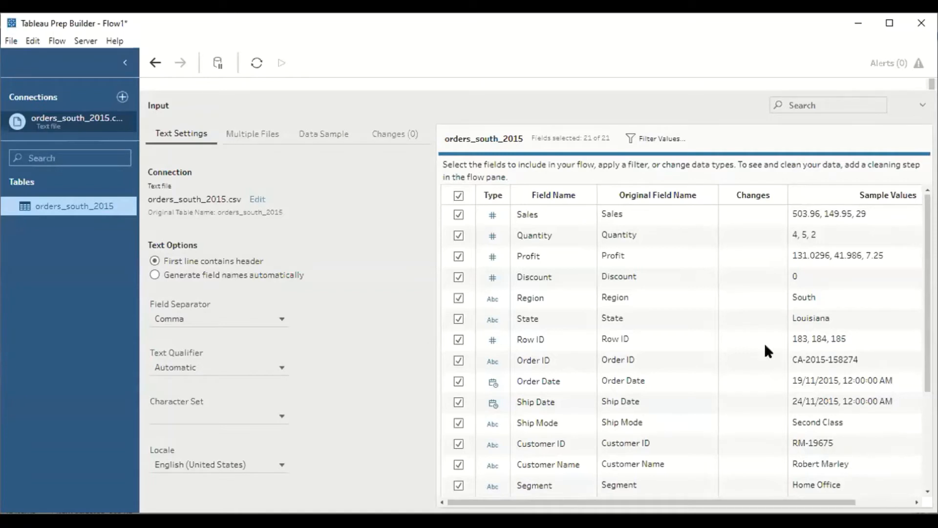
# Add a filter to the orders_south_2015 input with the calculation [Ship Mode]='First Class' and apply it
pyautogui.click(655, 139)
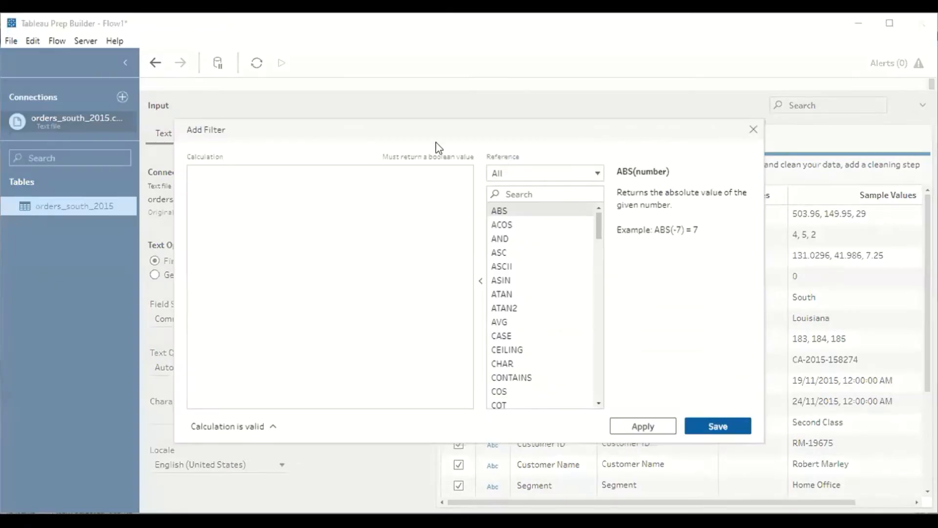
pyautogui.click(348, 245)
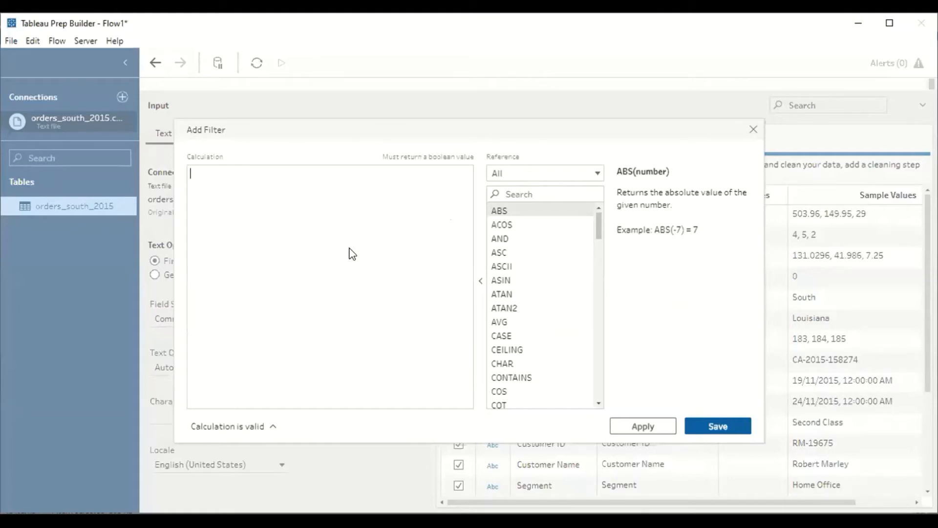
pyautogui.write('[')
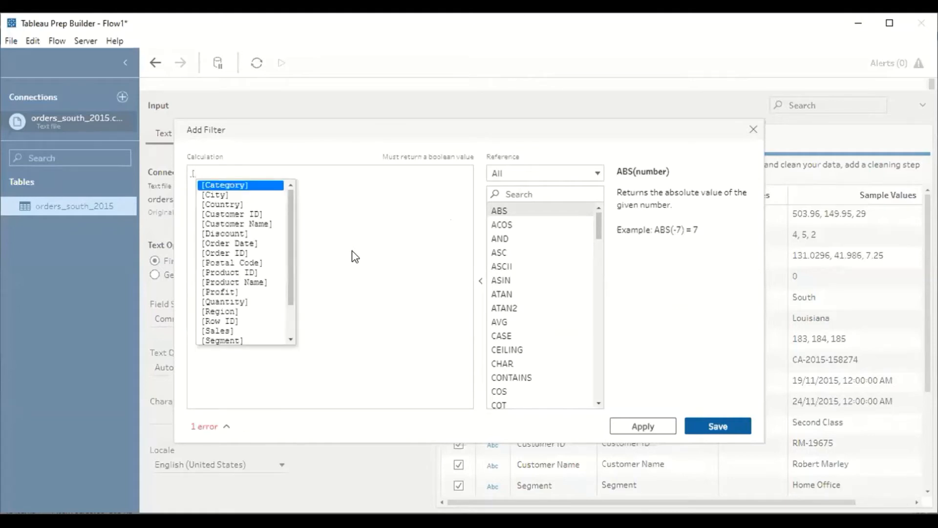
pyautogui.write('ship')
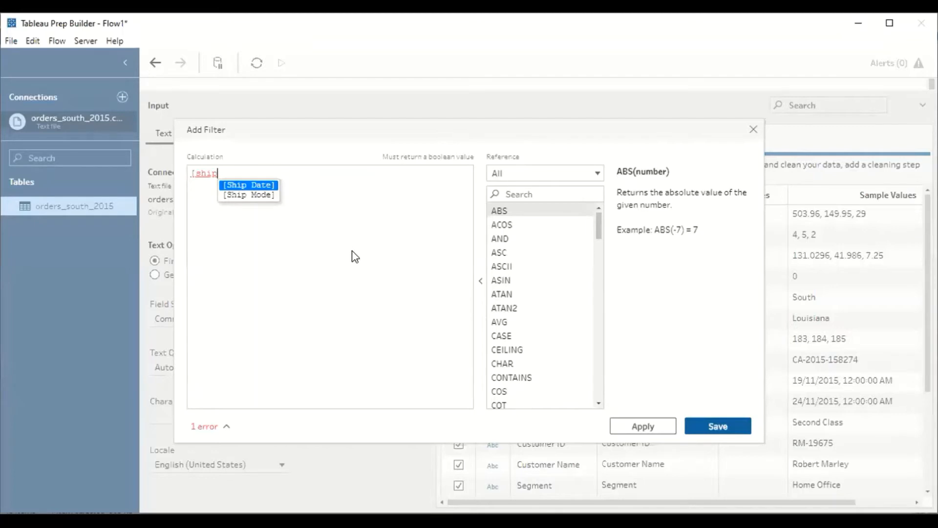
pyautogui.press('Down')
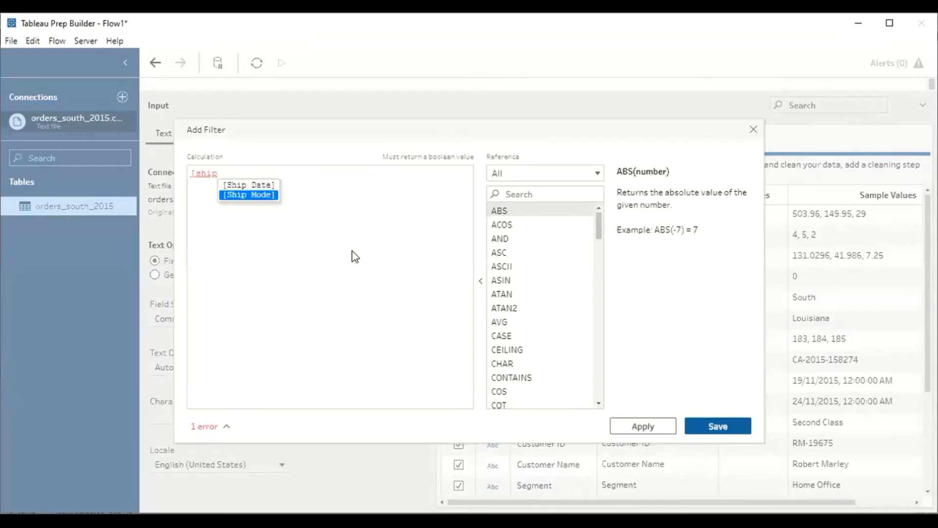
pyautogui.press('Return')
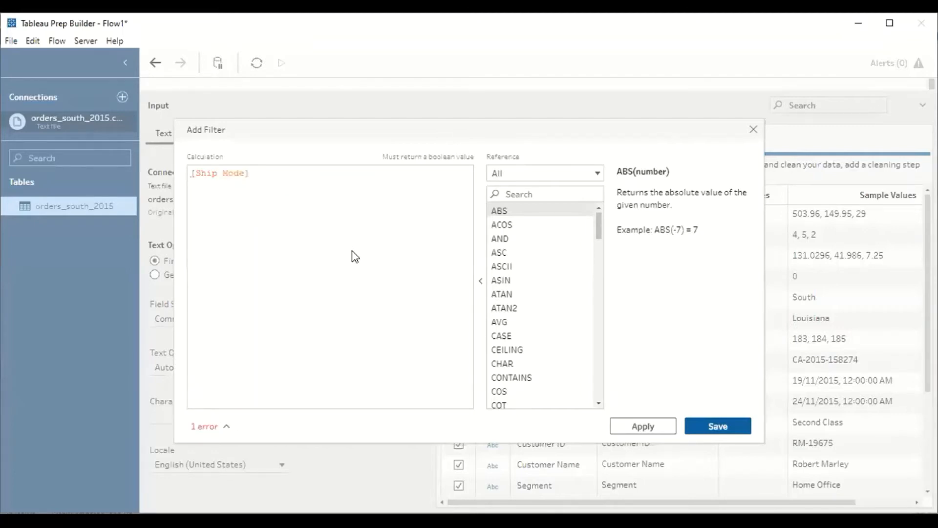
pyautogui.write("='c")
pyautogui.press('BackSpace')
pyautogui.write('Firs')
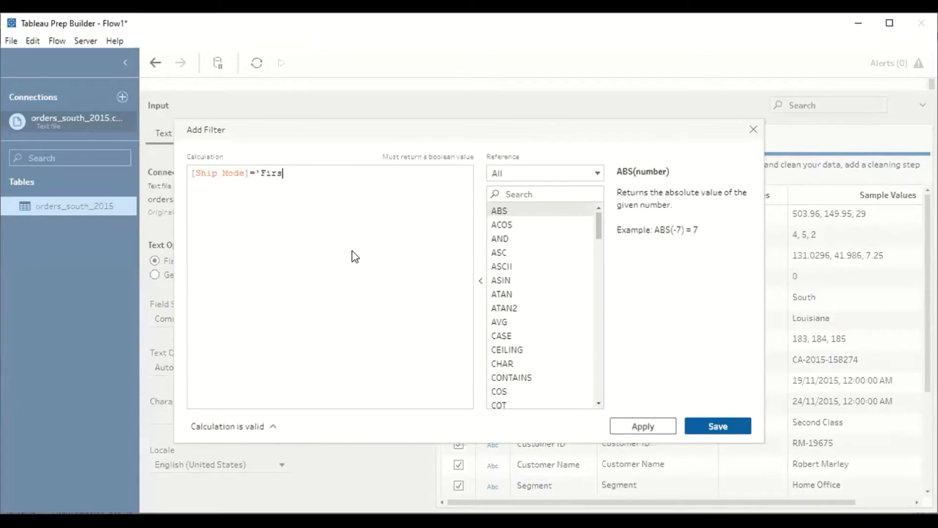
pyautogui.write('t Class')
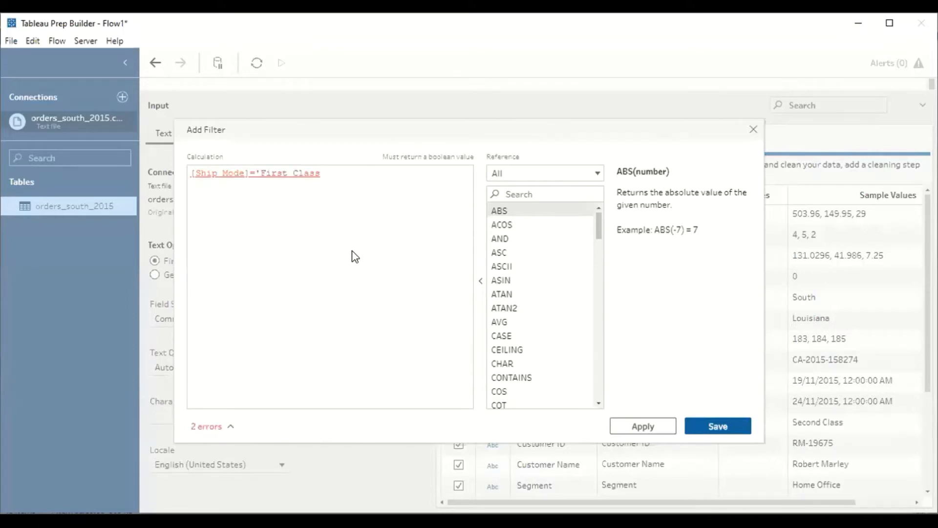
pyautogui.write("'")
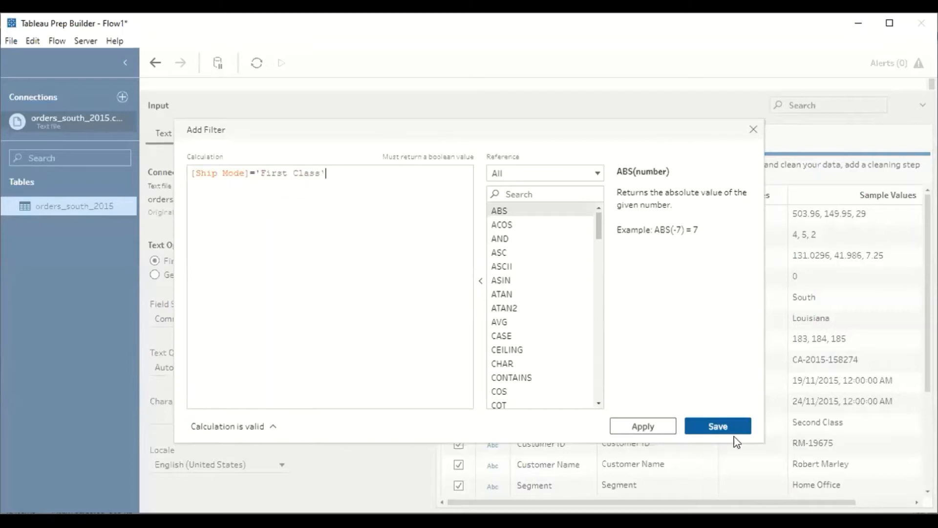
pyautogui.click(648, 430)
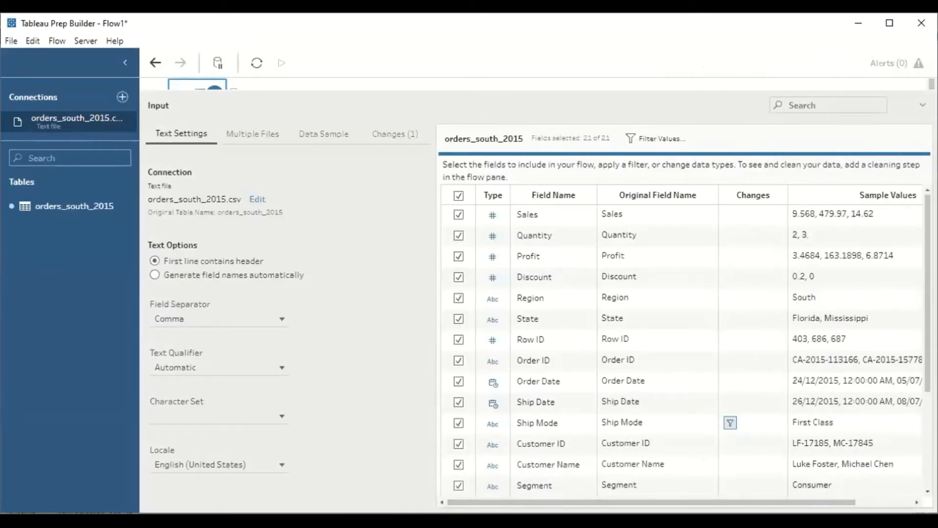
# Check the sample values of the filtered fields and remove the filter from Ship Mode
pyautogui.moveTo(709, 501); pyautogui.dragTo(760, 499)
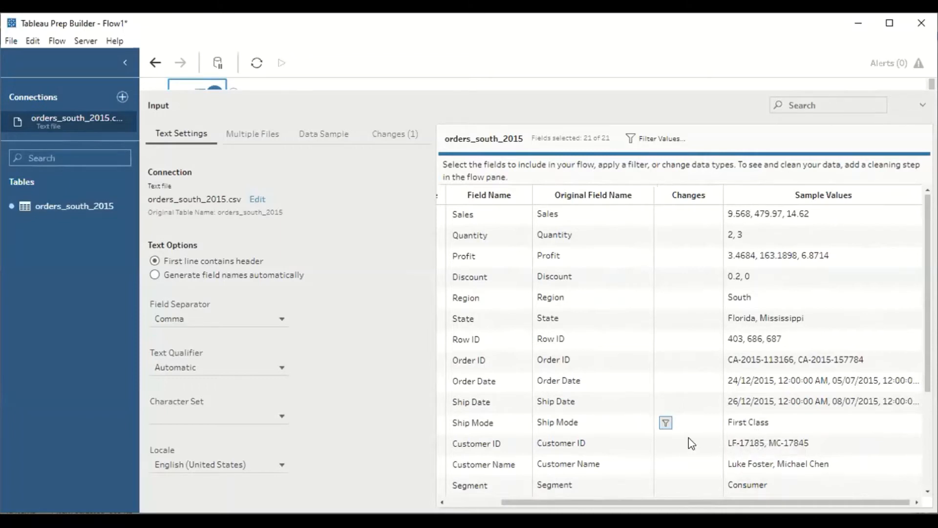
pyautogui.click(666, 423)
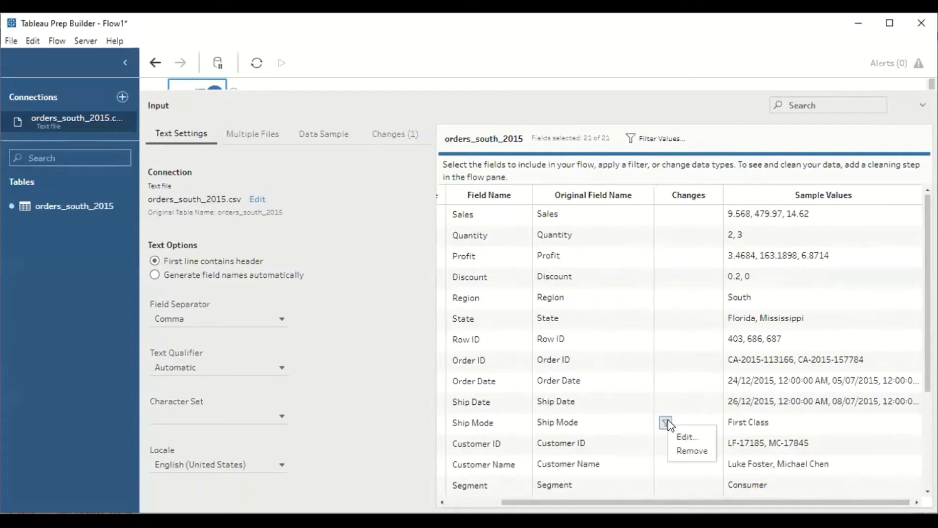
pyautogui.click(689, 450)
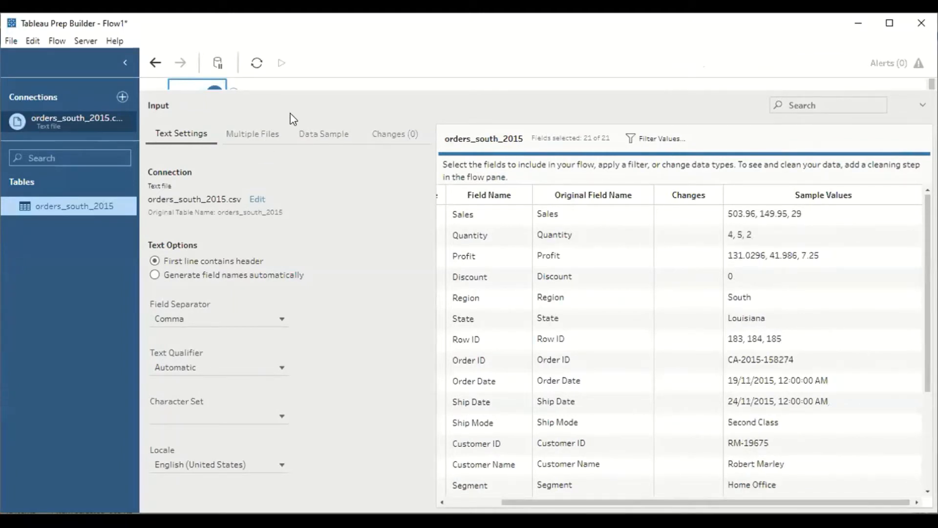
# Shrink the input settings area to reveal the flow step and review the available Field Separator options
pyautogui.moveTo(309, 91); pyautogui.dragTo(313, 196)
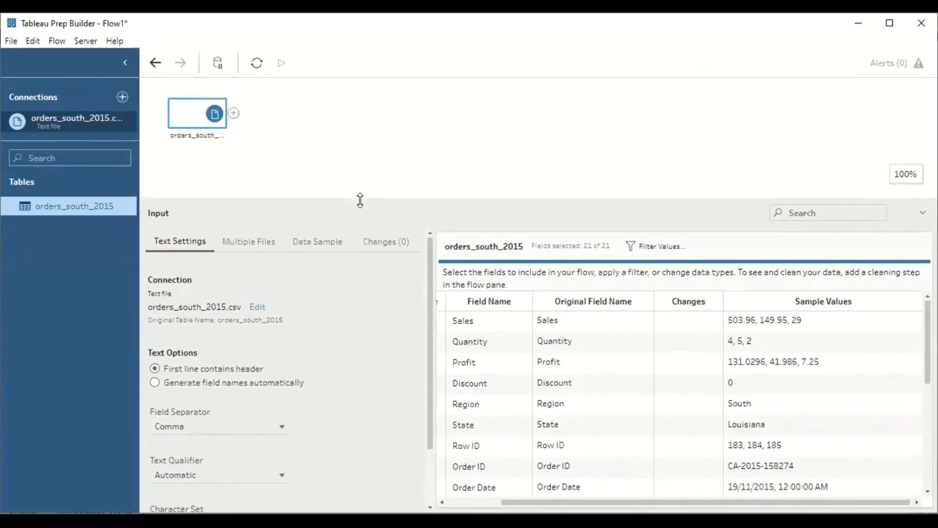
pyautogui.moveTo(360, 199); pyautogui.dragTo(364, 168)
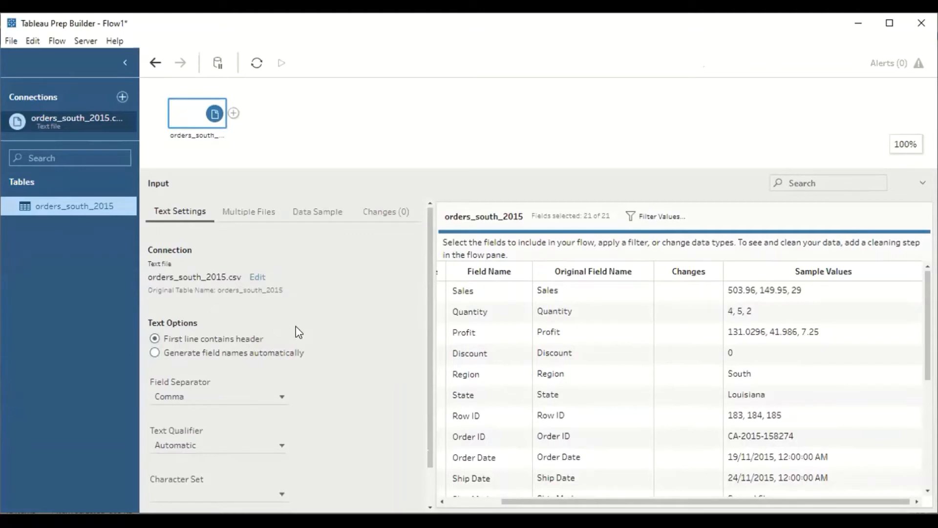
pyautogui.scroll(-1, 293, 327)
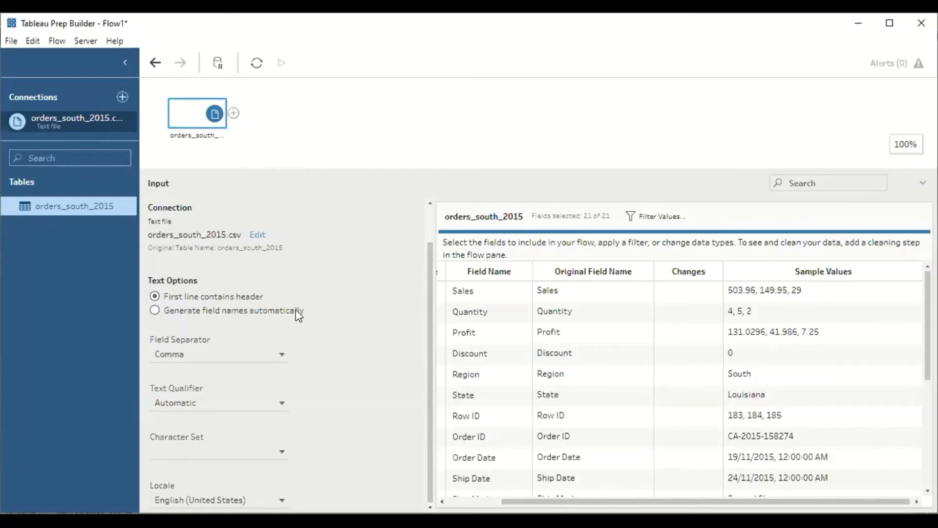
pyautogui.click(213, 354)
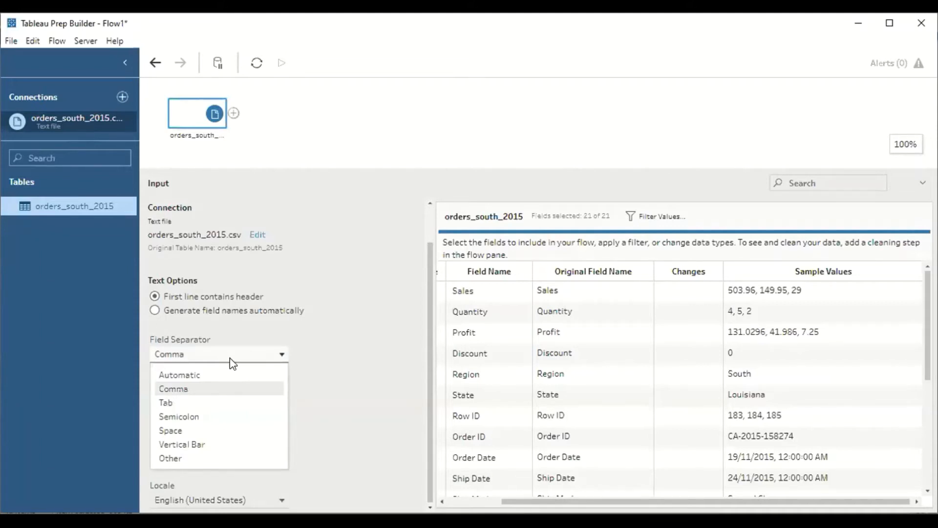
pyautogui.click(396, 341)
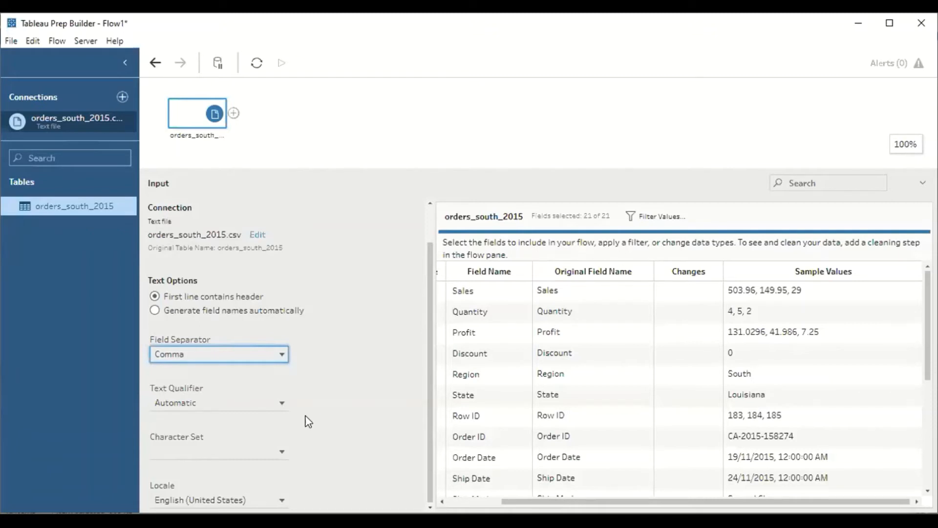
# Browse the Character Set encodings in the text options without choosing one
pyautogui.click(257, 454)
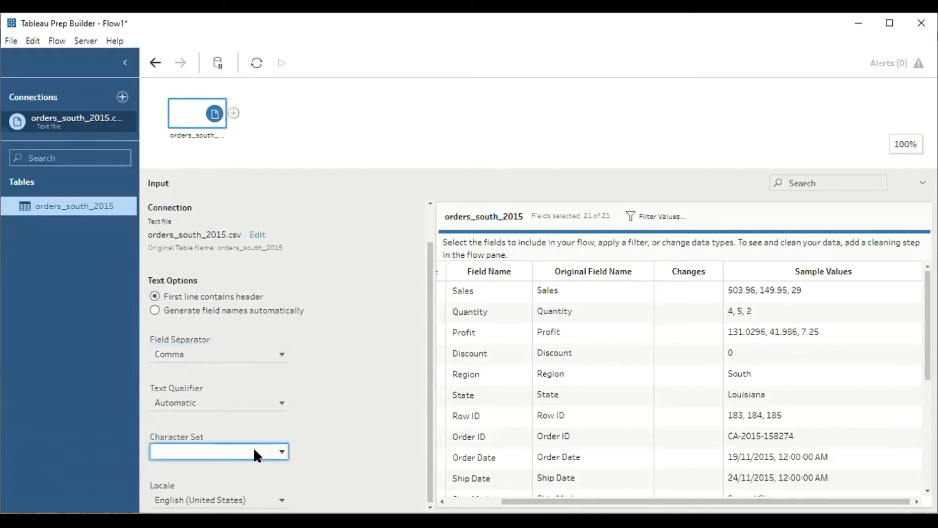
pyautogui.click(372, 441)
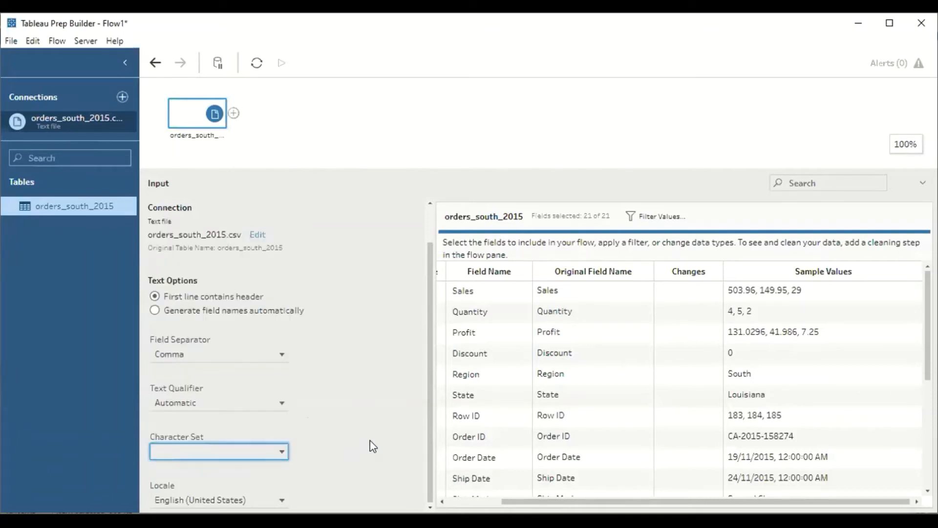
pyautogui.click(250, 454)
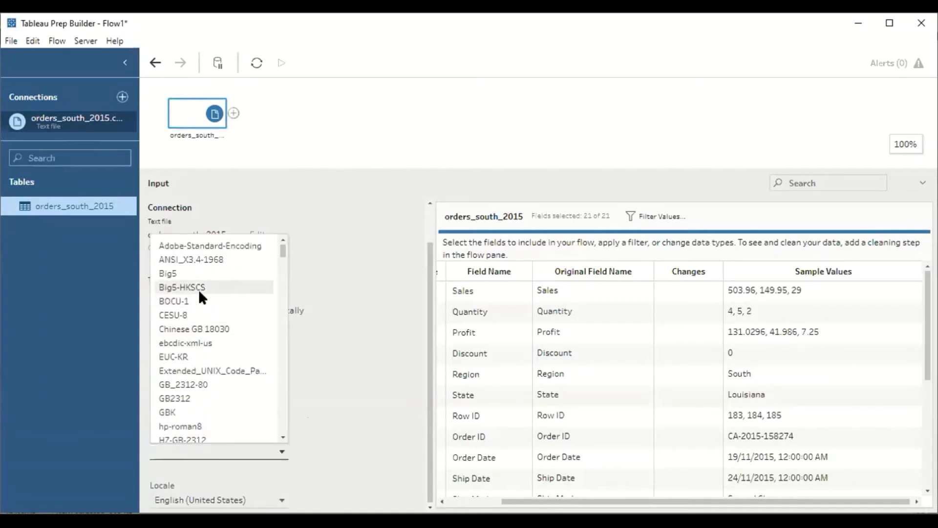
pyautogui.scroll(-2, 198, 309)
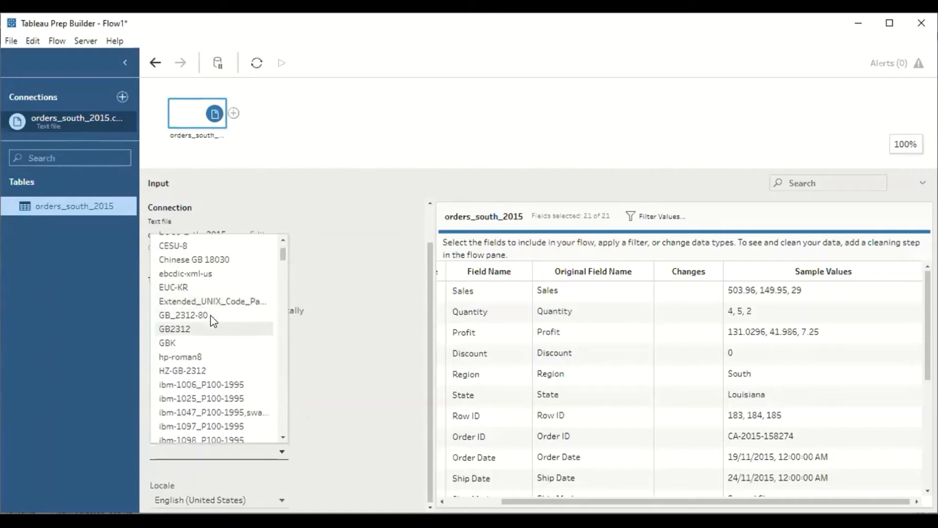
pyautogui.scroll(-3, 210, 320)
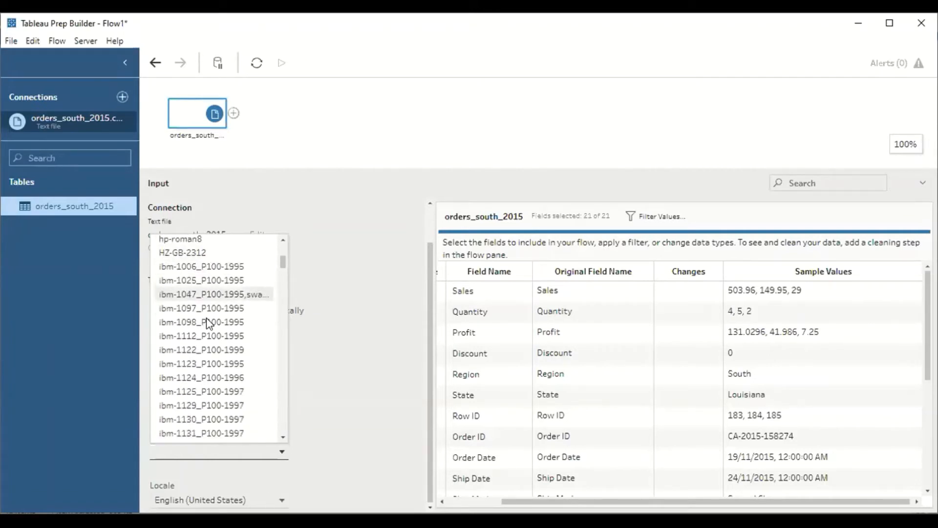
pyautogui.scroll(-10, 206, 319)
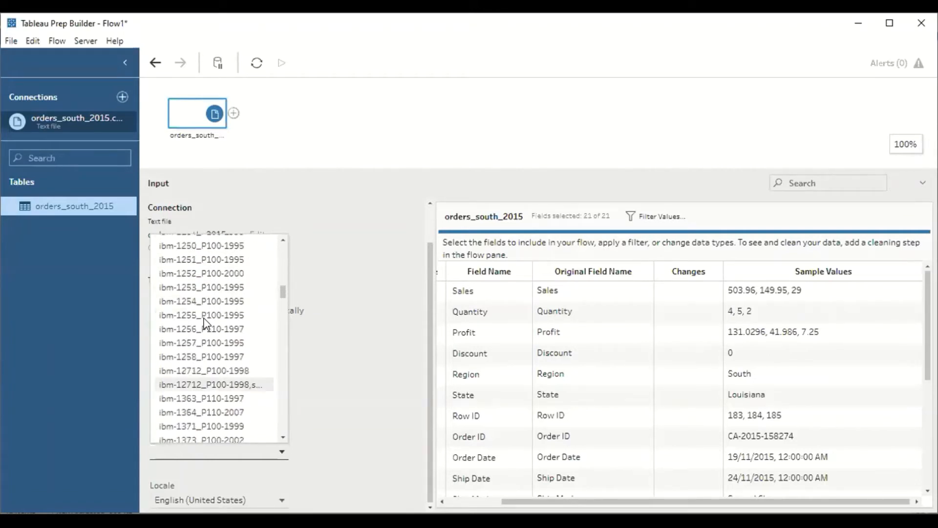
pyautogui.scroll(-8, 205, 321)
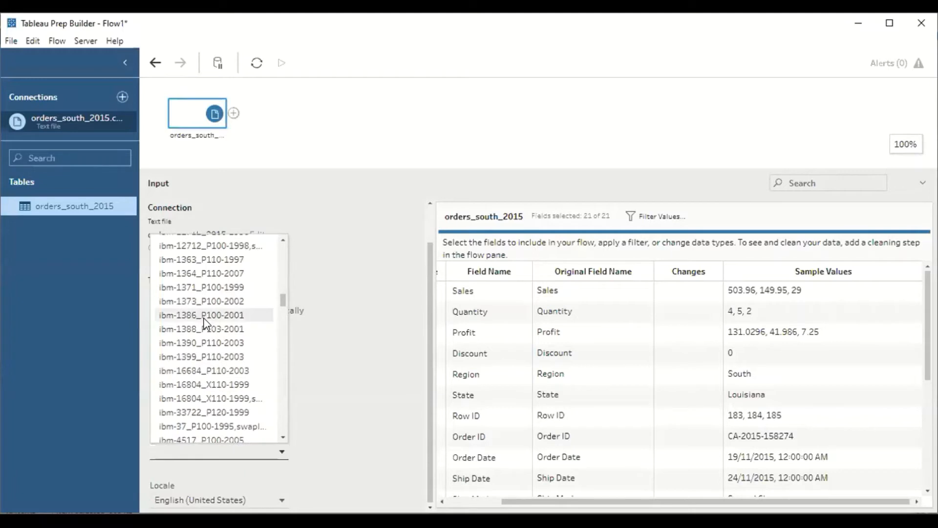
pyautogui.click(377, 398)
pyautogui.scroll(1, 320, 393)
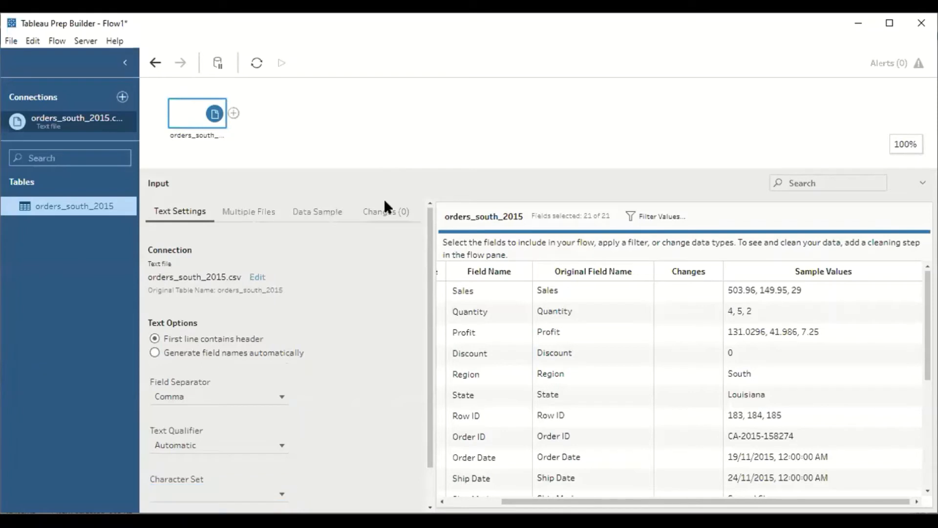
# Switch the orders_south_2015 input from a single table to a wildcard union and review the list of included files
pyautogui.moveTo(390, 171); pyautogui.dragTo(346, 236)
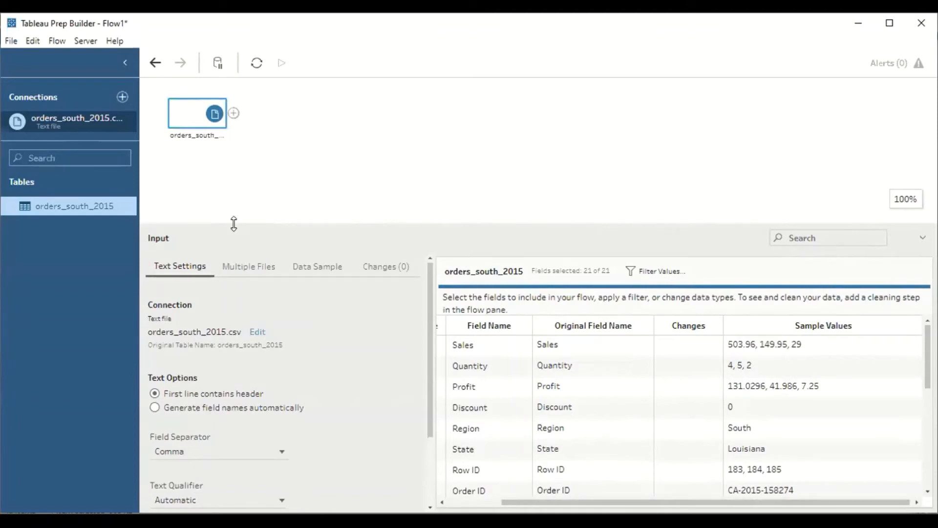
pyautogui.click(253, 273)
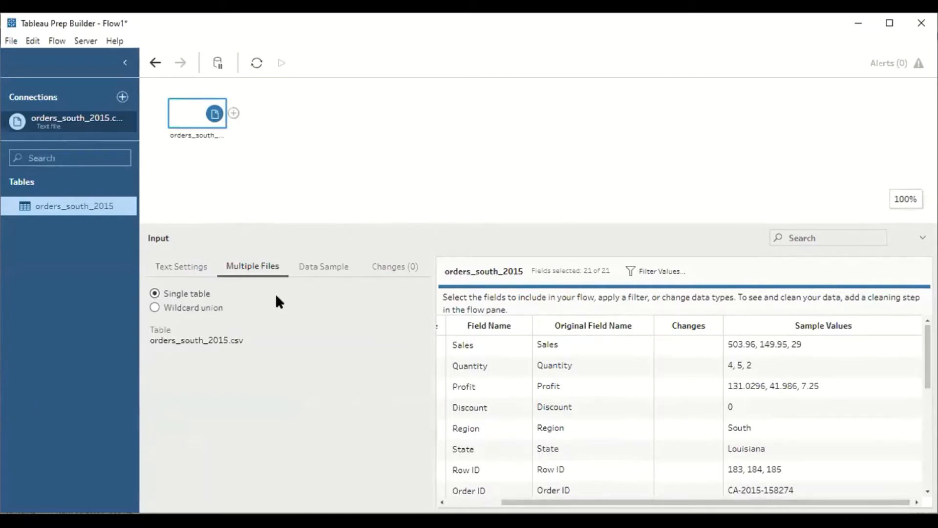
pyautogui.click(155, 308)
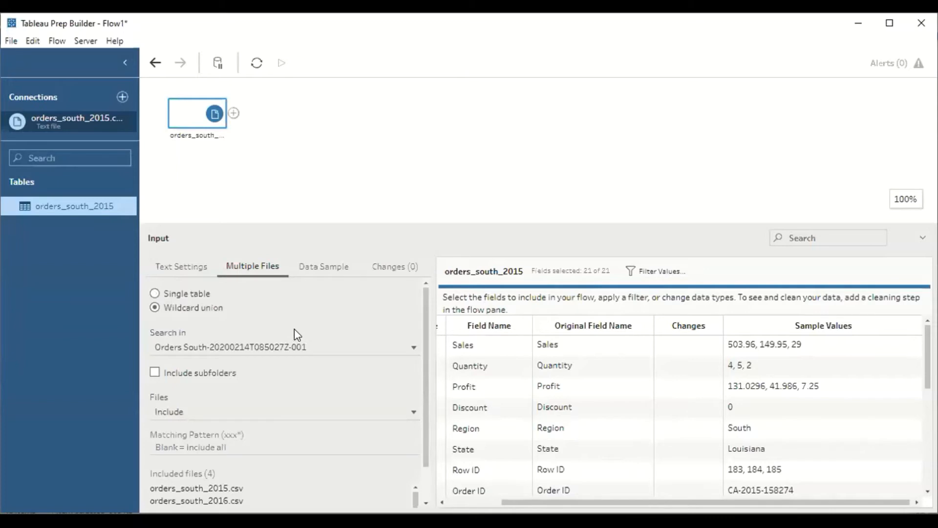
pyautogui.scroll(-1, 297, 335)
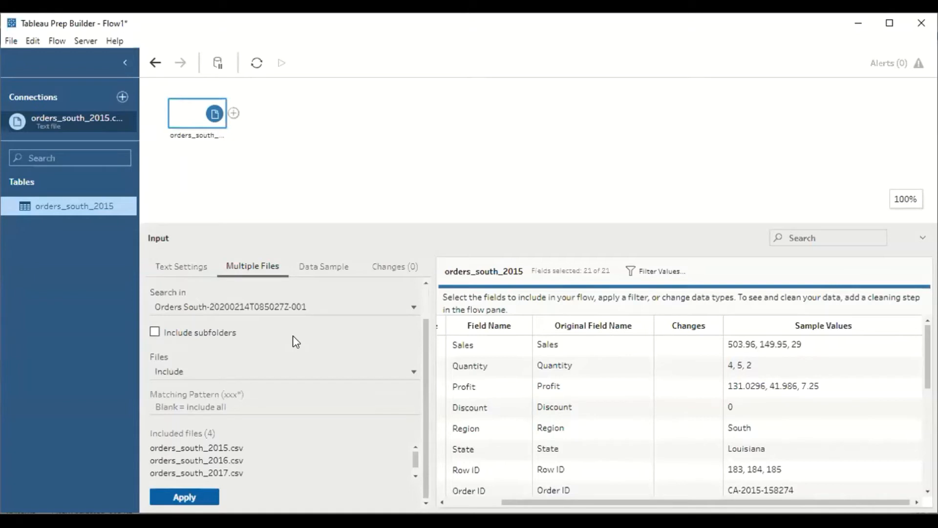
pyautogui.scroll(-1, 336, 459)
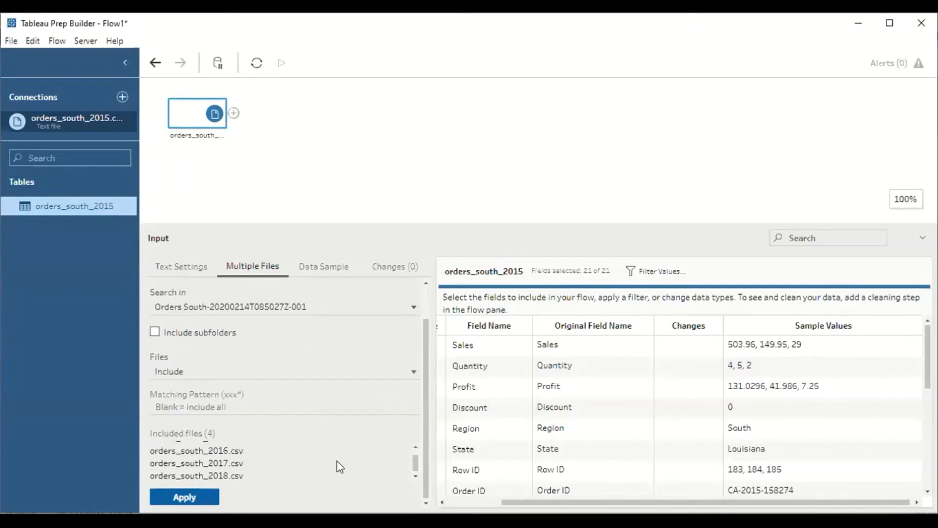
pyautogui.scroll(1, 338, 467)
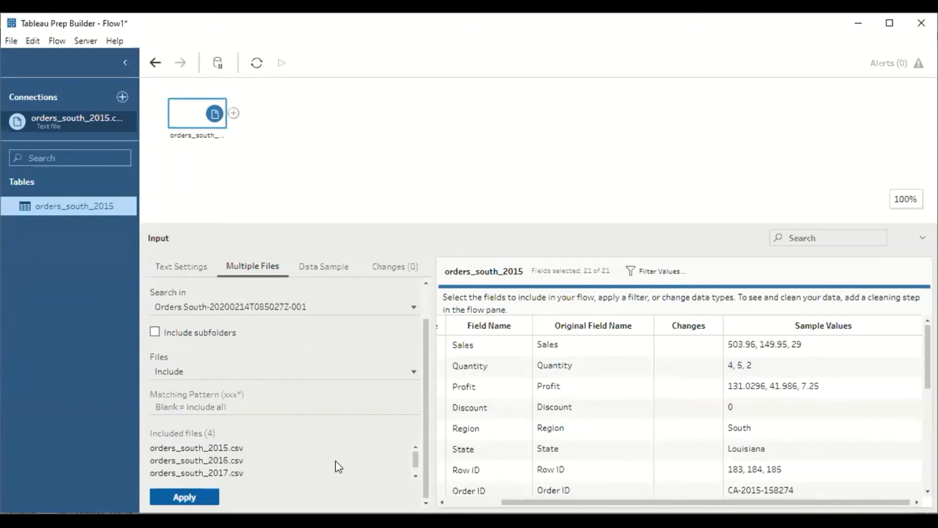
pyautogui.scroll(-1, 327, 464)
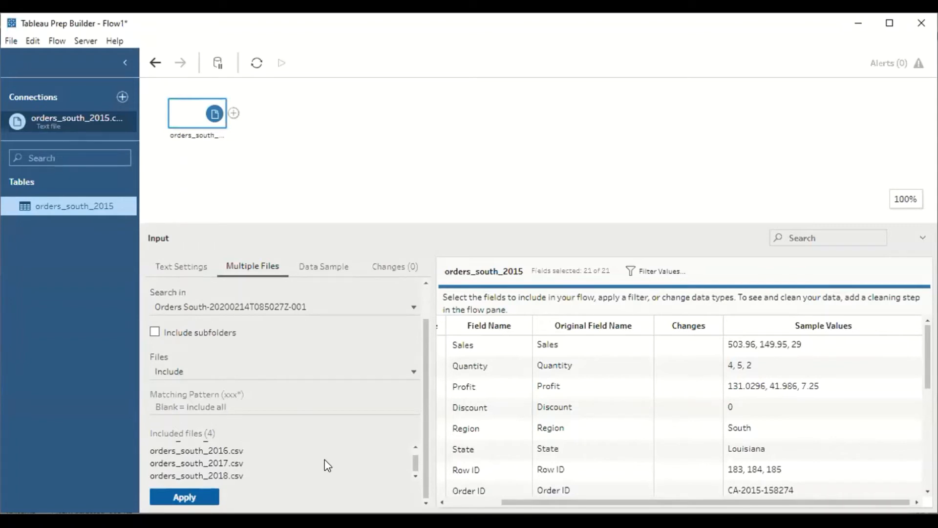
pyautogui.scroll(1, 286, 360)
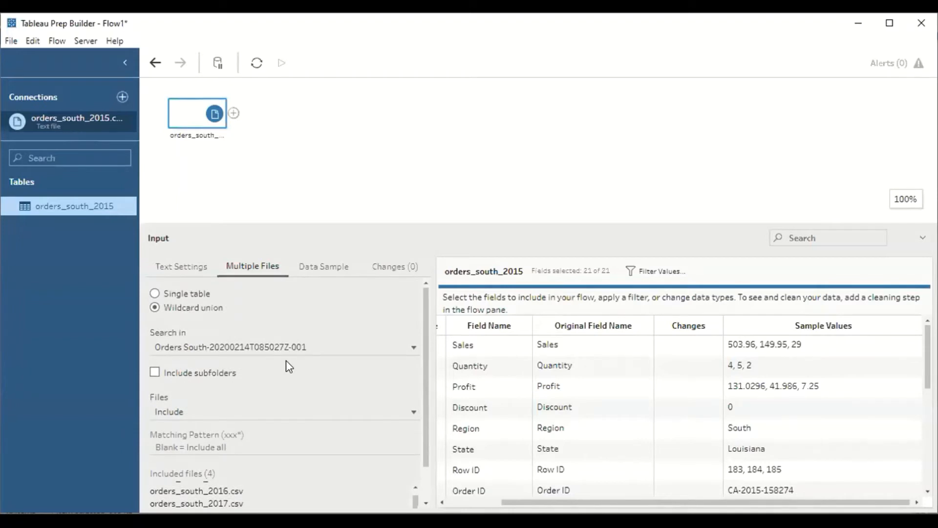
pyautogui.scroll(-1, 288, 364)
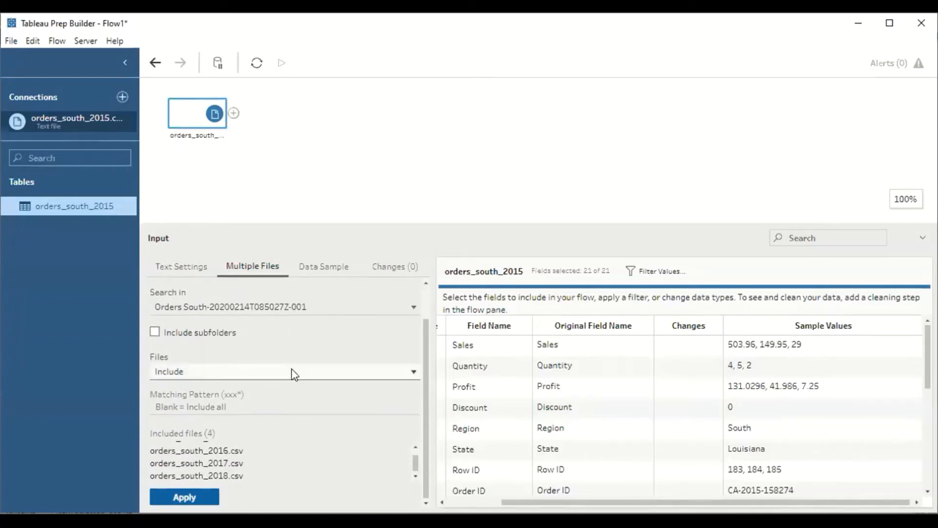
# Set the wildcard union's matching pattern to orders*
pyautogui.click(230, 406)
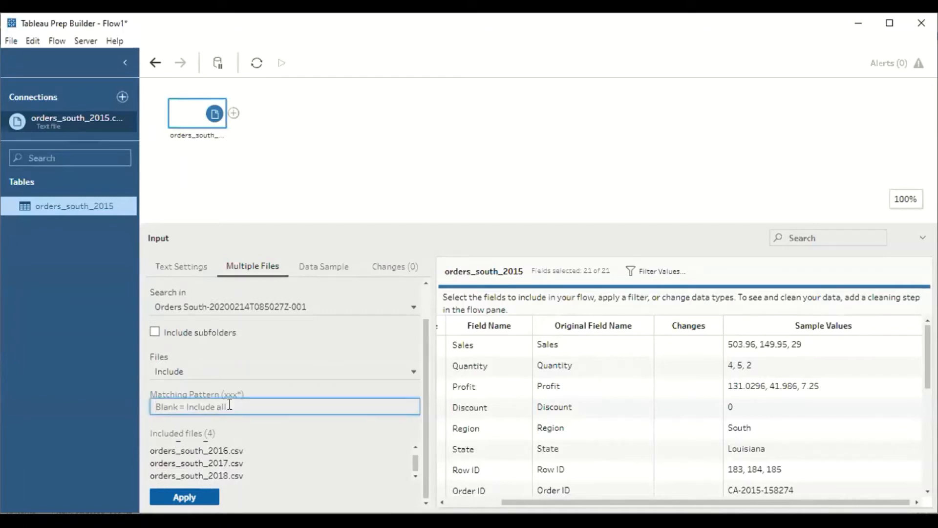
pyautogui.write('o')
pyautogui.write('der')
pyautogui.press('BackSpace')
pyautogui.press('BackSpace')
pyautogui.press('BackSpace')
pyautogui.write('rders*')
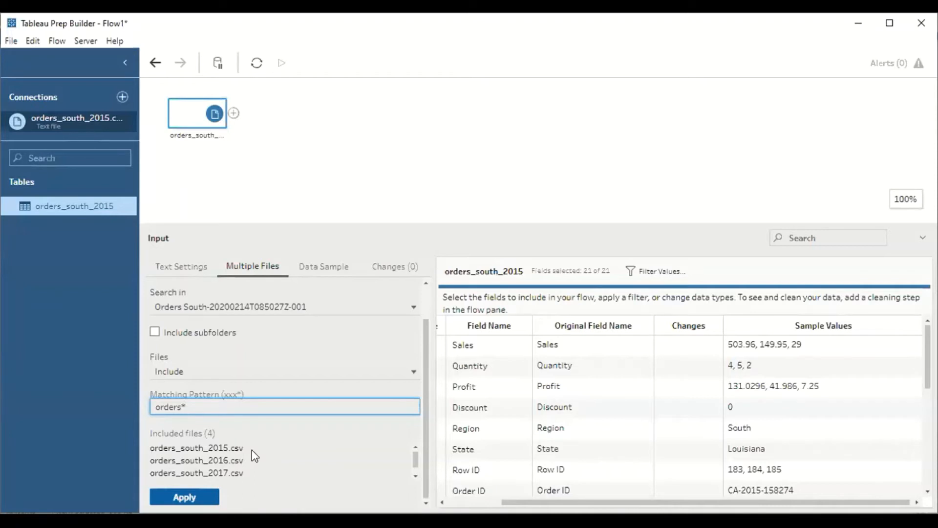
# Try abc* as the wildcard union's matching pattern
pyautogui.press('BackSpace')
pyautogui.press('BackSpace')
pyautogui.press('BackSpace')
pyautogui.press('BackSpace')
pyautogui.press('BackSpace')
pyautogui.press('BackSpace')
pyautogui.press('BackSpace')
pyautogui.write('abc*')
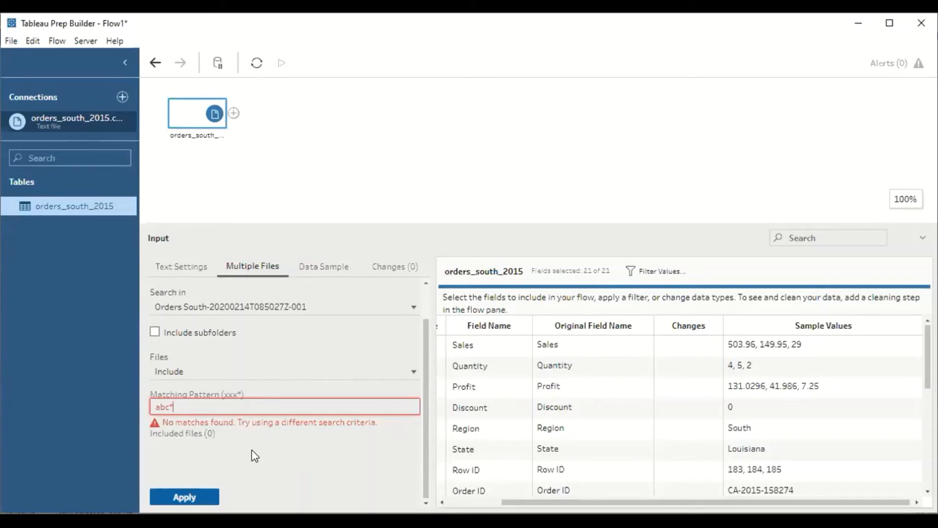
# Change the matching pattern back to orders*, apply the wildcard union and check the input's field list
pyautogui.press('BackSpace')
pyautogui.press('BackSpace')
pyautogui.press('BackSpace')
pyautogui.press('BackSpace')
pyautogui.write('orders*')
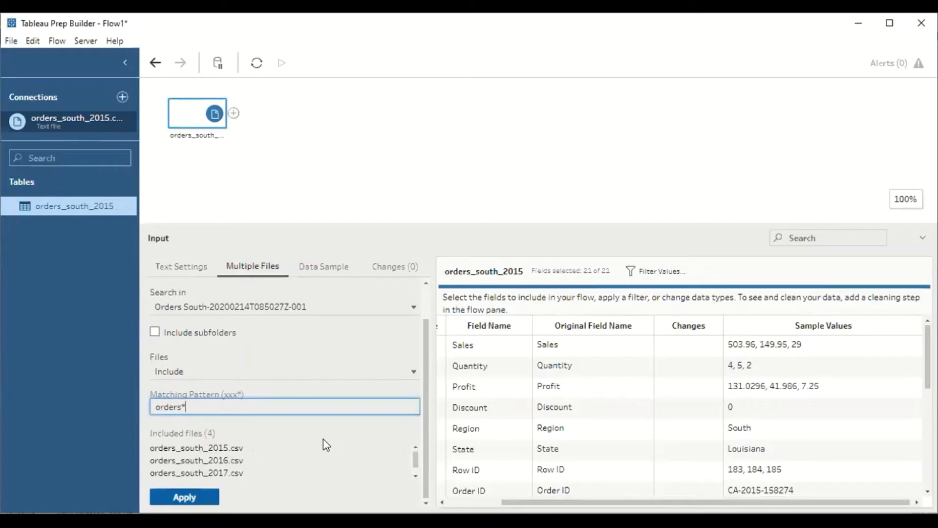
pyautogui.scroll(-1, 299, 445)
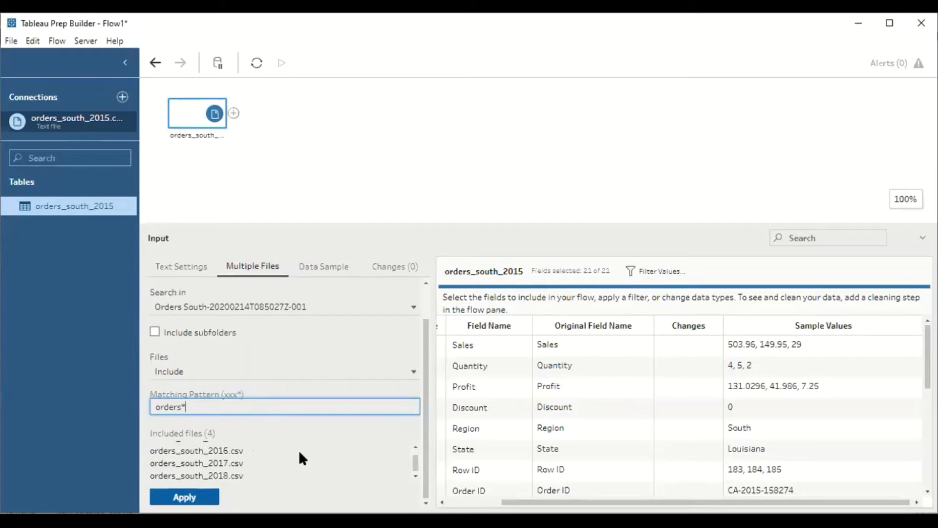
pyautogui.click(211, 502)
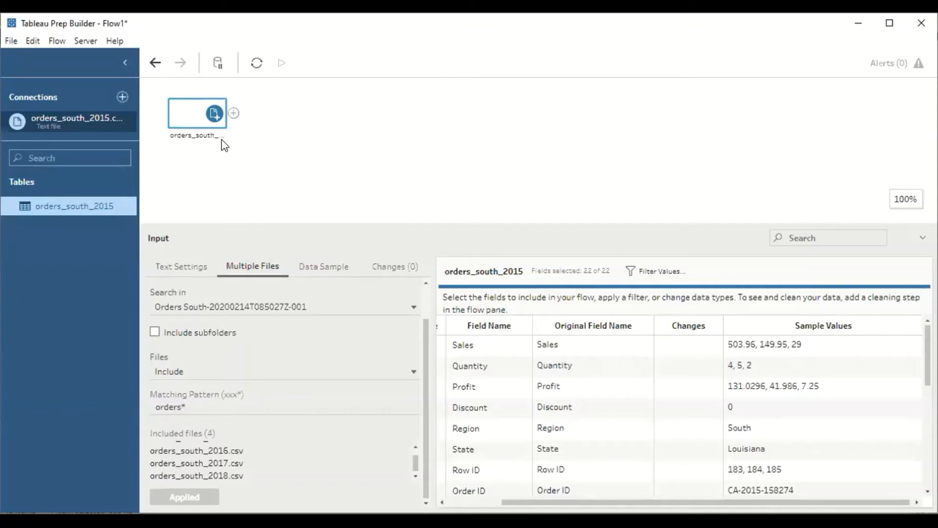
pyautogui.scroll(-3, 585, 367)
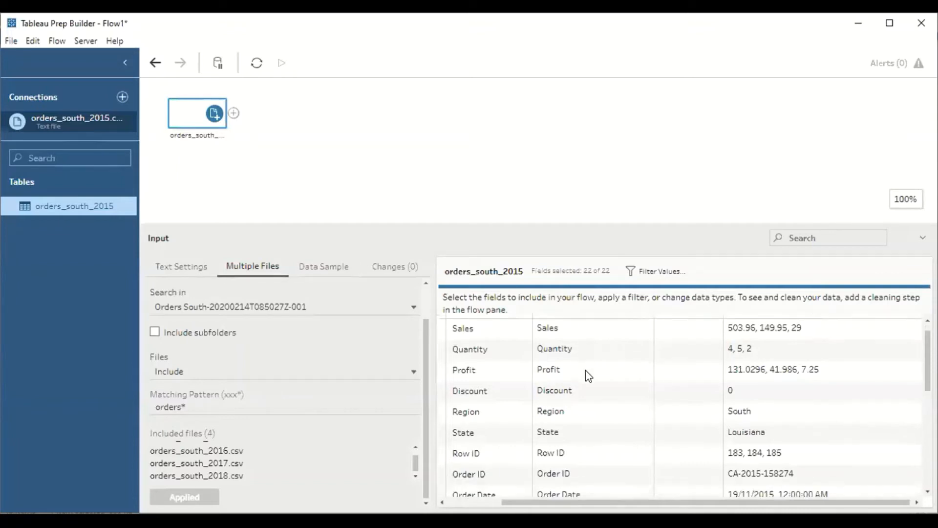
pyautogui.scroll(-3, 586, 371)
pyautogui.scroll(-1, 584, 374)
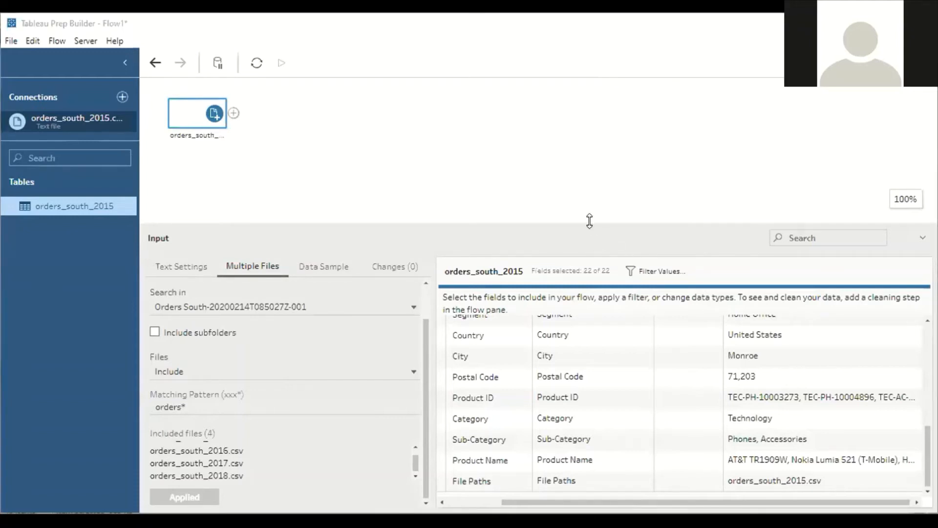
# Connect to the text files Orders_Central, Orders_East1 and Orders_West from the Tableau Prep folder in one selection
pyautogui.moveTo(592, 223); pyautogui.dragTo(592, 350)
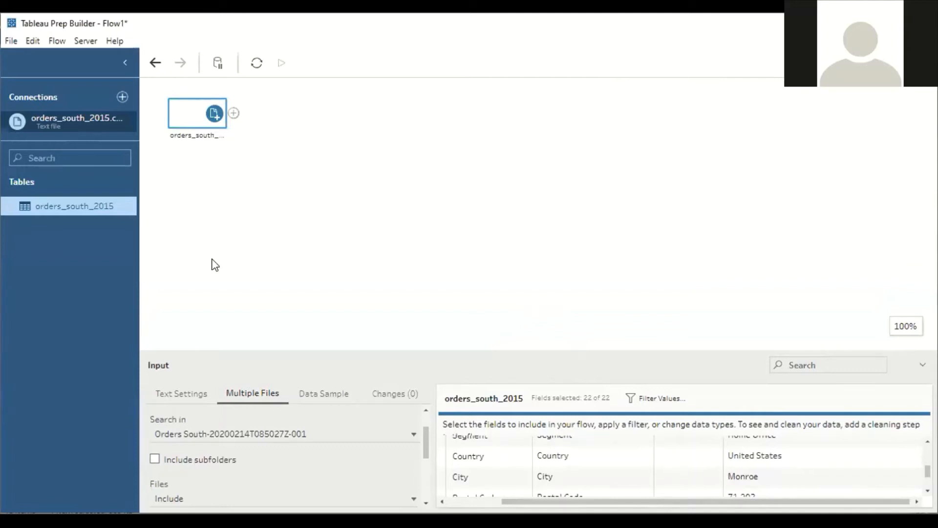
pyautogui.click(122, 97)
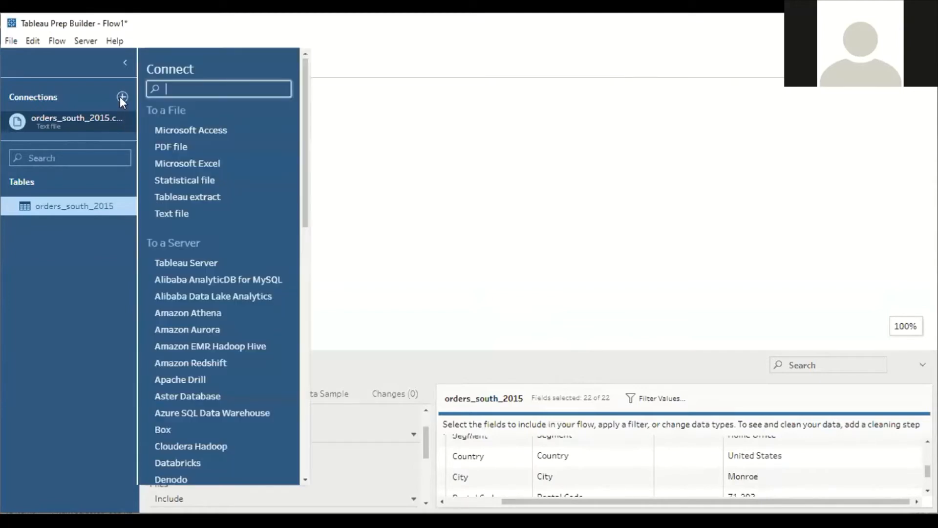
pyautogui.click(181, 216)
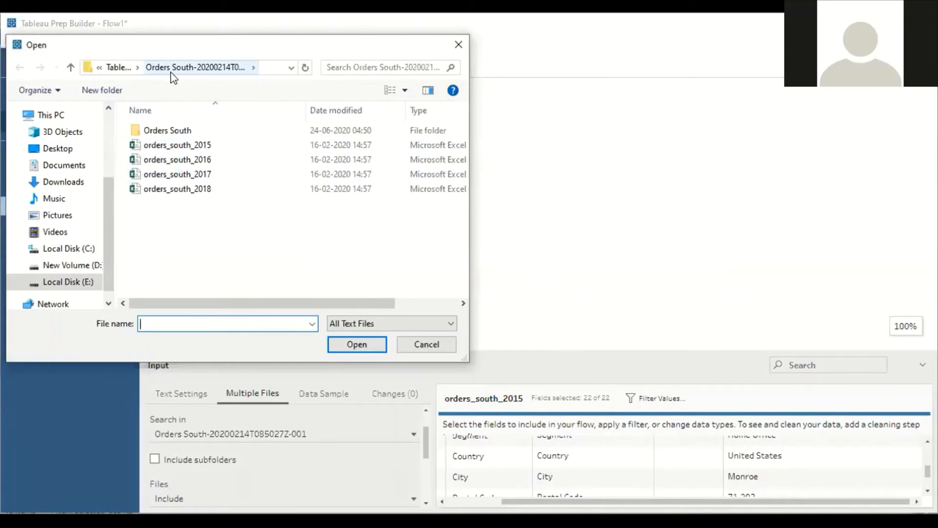
pyautogui.click(119, 67)
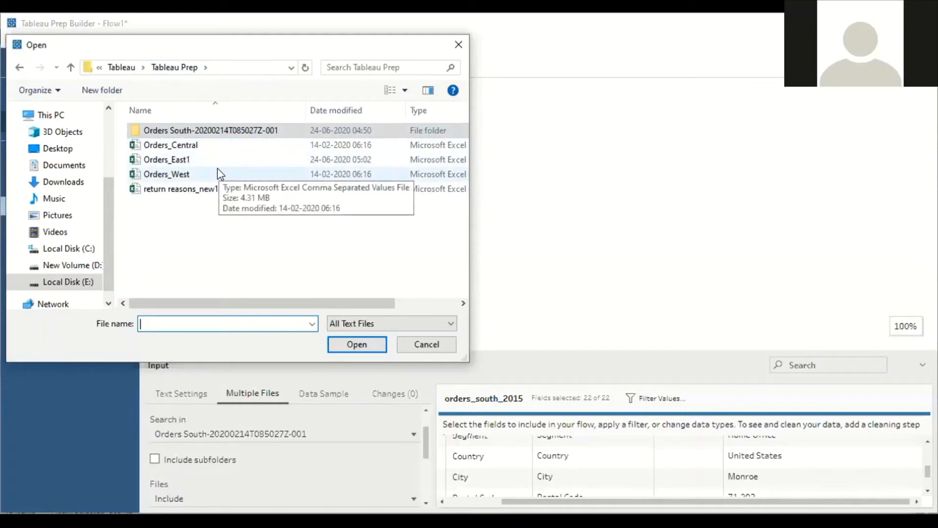
pyautogui.click(188, 146)
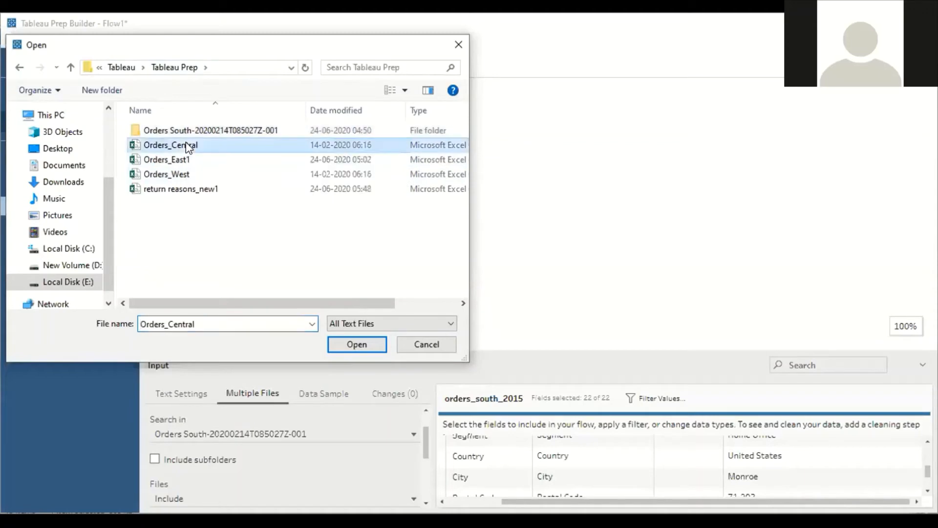
pyautogui.keyDown('ctrl'); pyautogui.click(191, 160); pyautogui.keyUp('ctrl')
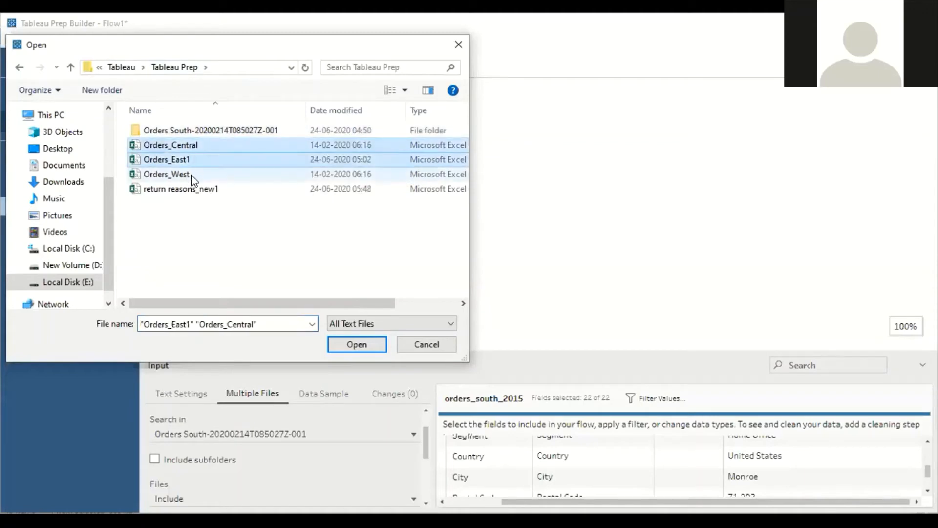
pyautogui.keyDown('ctrl'); pyautogui.click(194, 175); pyautogui.keyUp('ctrl')
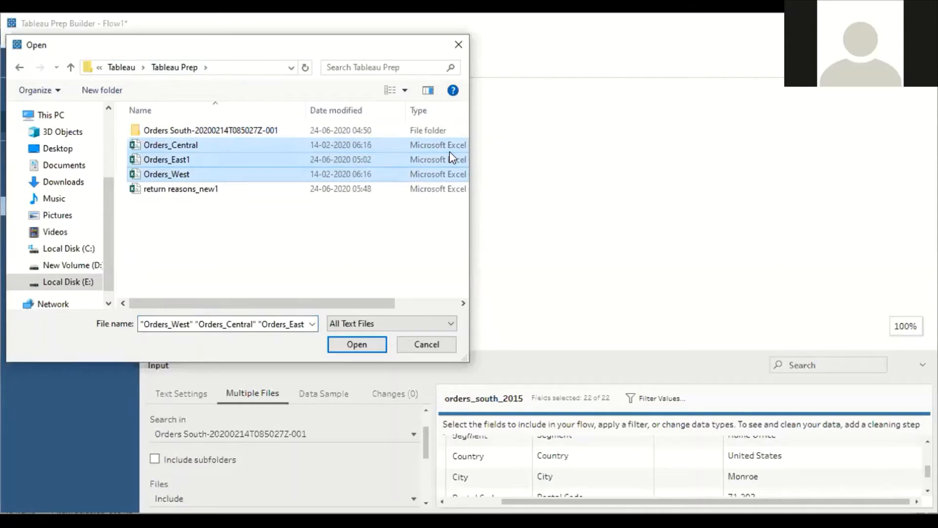
pyautogui.click(533, 173)
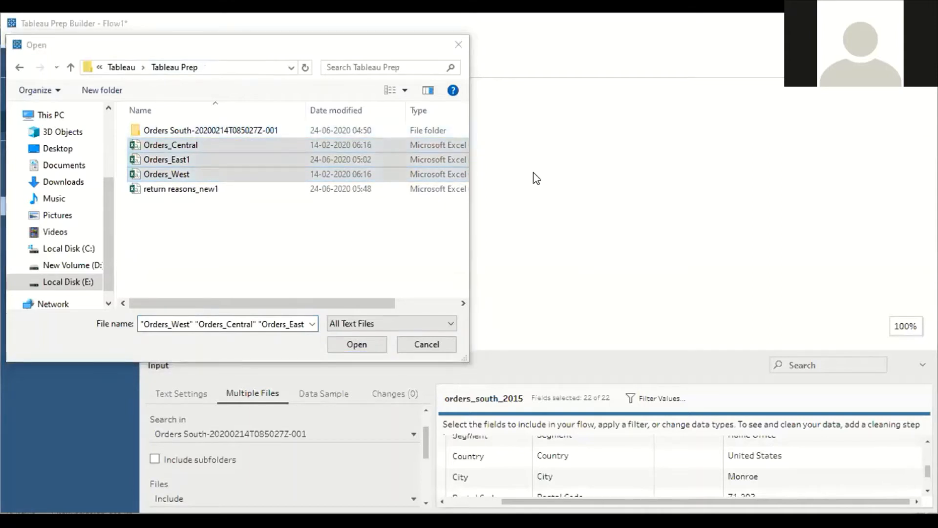
pyautogui.click(354, 344)
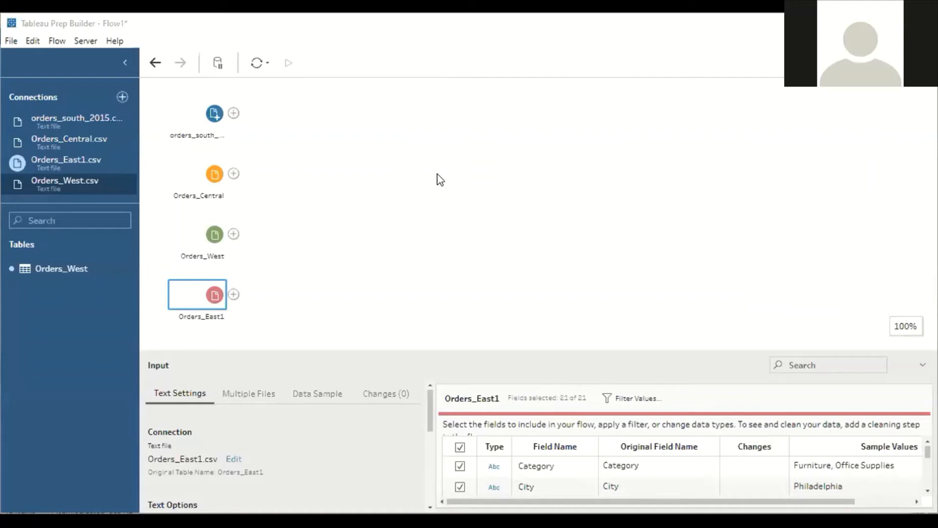
# Select the South orders input and examine its full list of fields, down to File Paths
pyautogui.click(207, 181)
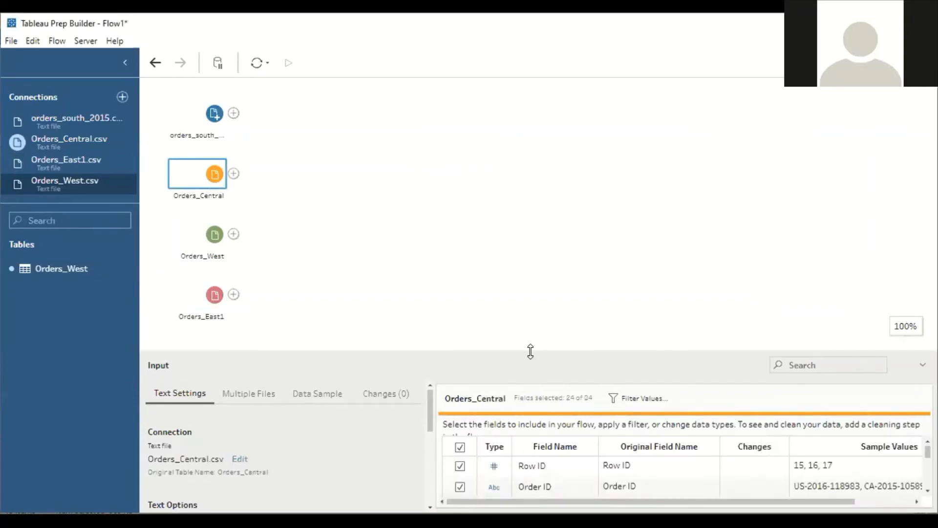
pyautogui.moveTo(530, 351); pyautogui.dragTo(501, 302)
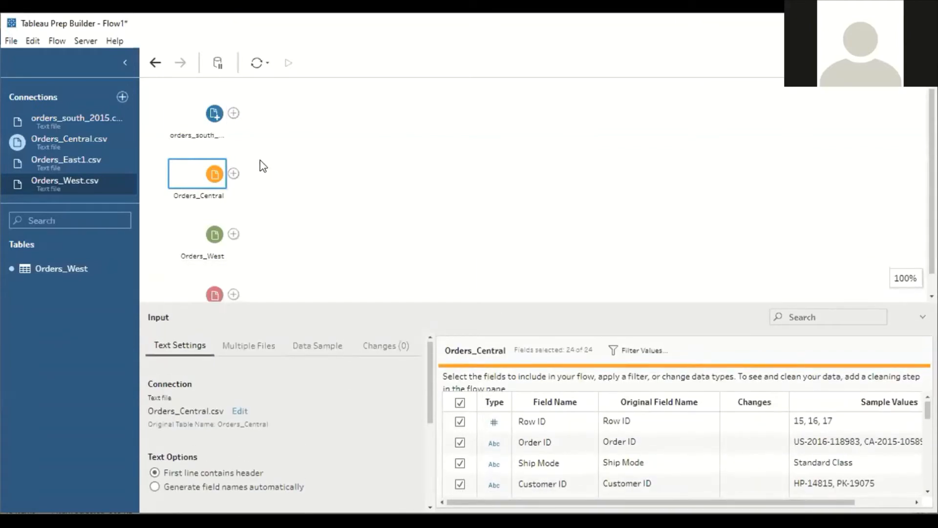
pyautogui.click(205, 116)
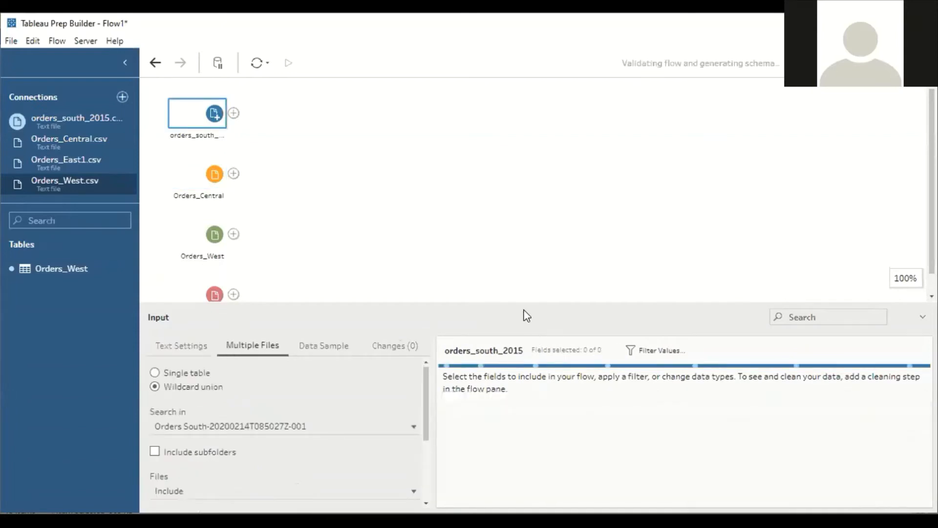
pyautogui.scroll(-1, 517, 298)
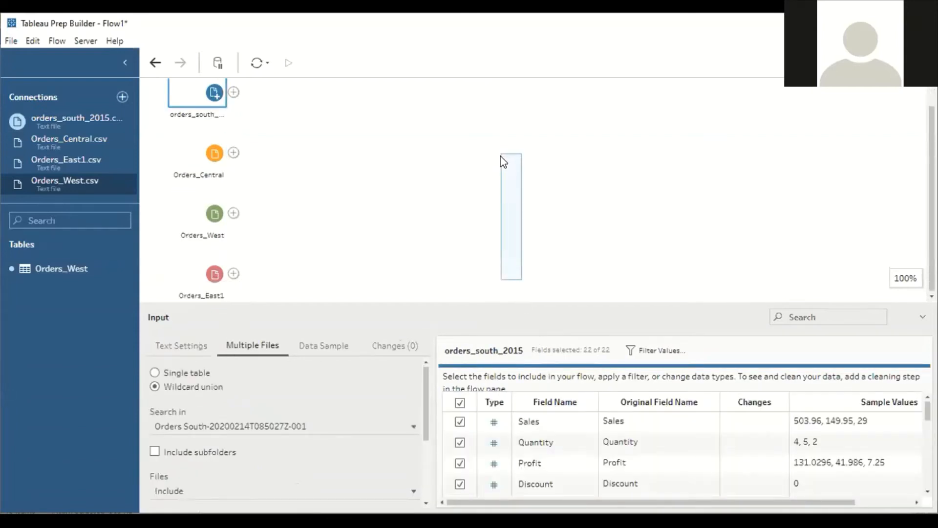
pyautogui.moveTo(497, 302); pyautogui.dragTo(496, 98)
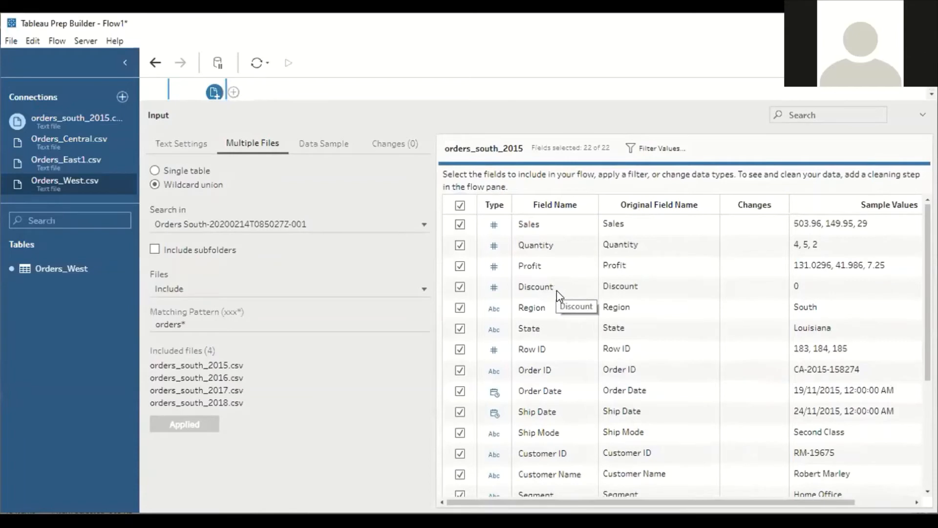
pyautogui.scroll(-1, 561, 312)
pyautogui.scroll(-4, 561, 312)
pyautogui.scroll(2, 562, 313)
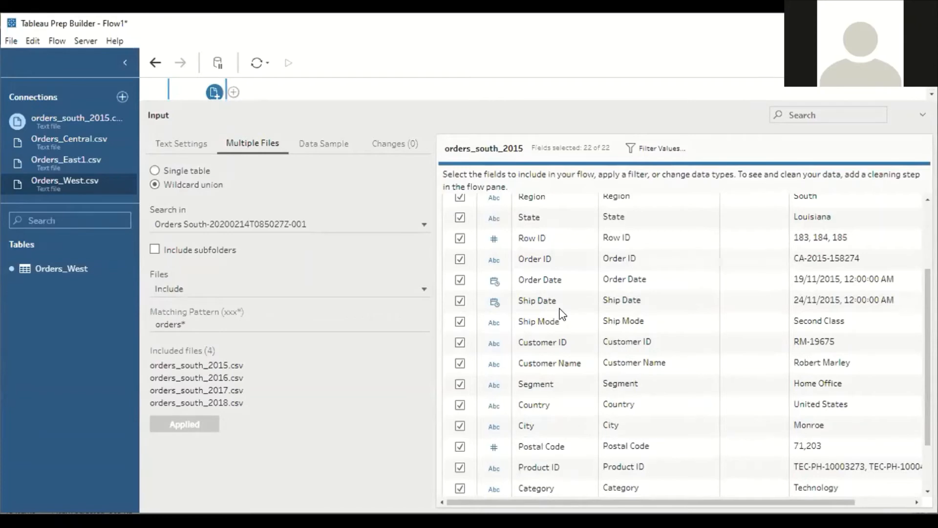
pyautogui.scroll(-3, 565, 328)
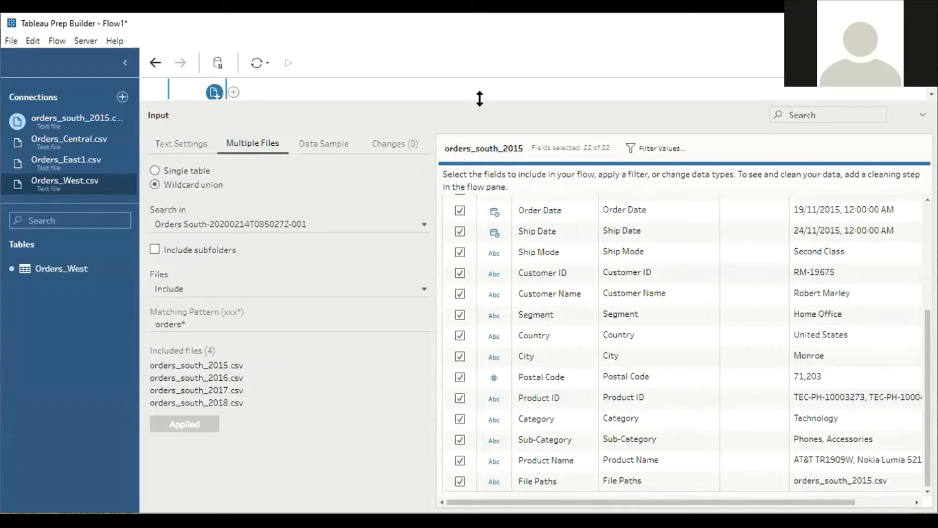
pyautogui.moveTo(479, 99); pyautogui.dragTo(487, 322)
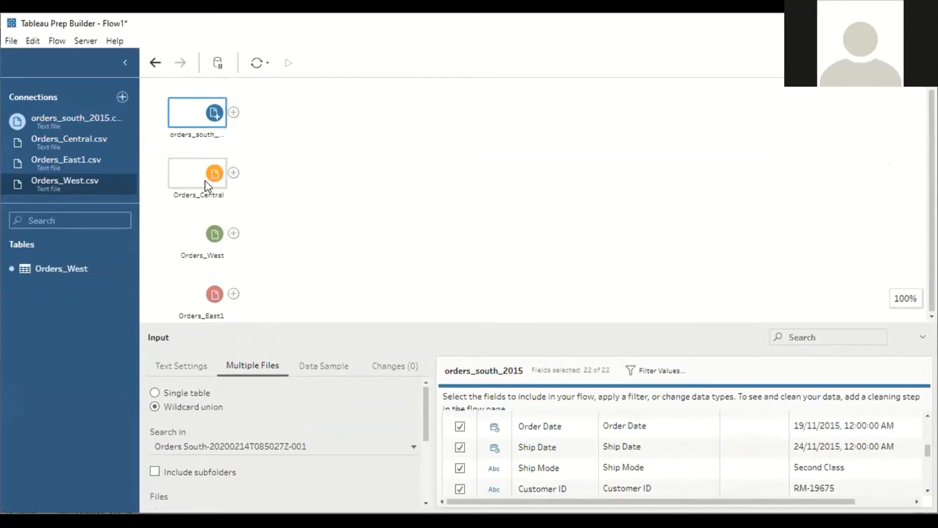
# Select the Orders_Central input and examine its full list of fields, including the date and discount fields
pyautogui.click(206, 186)
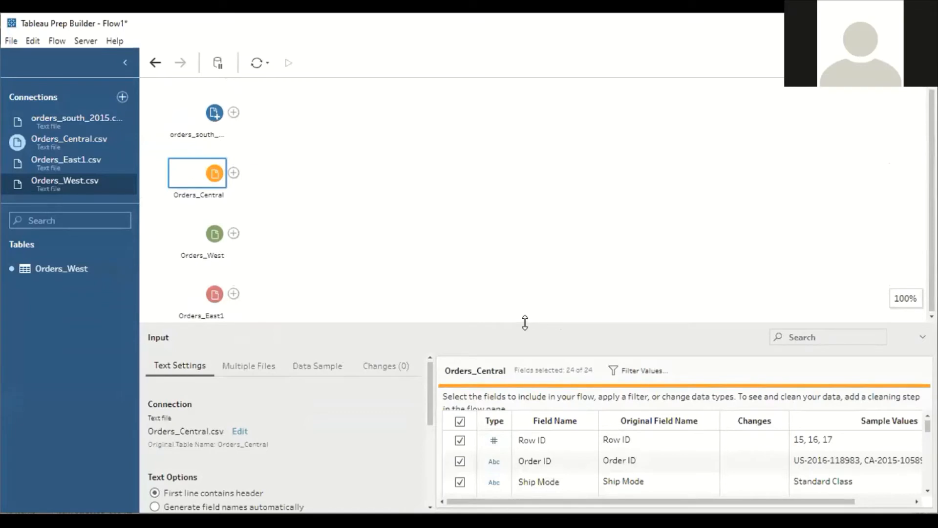
pyautogui.moveTo(525, 322); pyautogui.dragTo(517, 127)
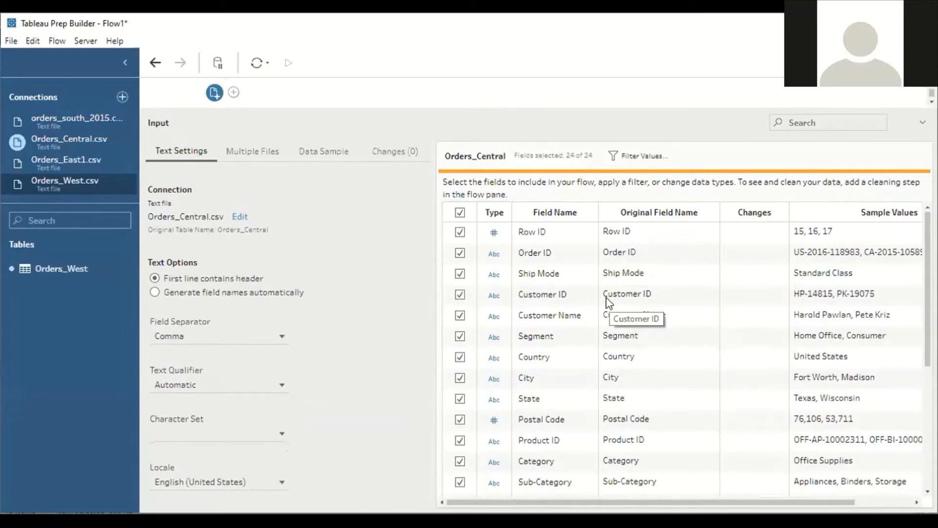
pyautogui.scroll(-2, 571, 294)
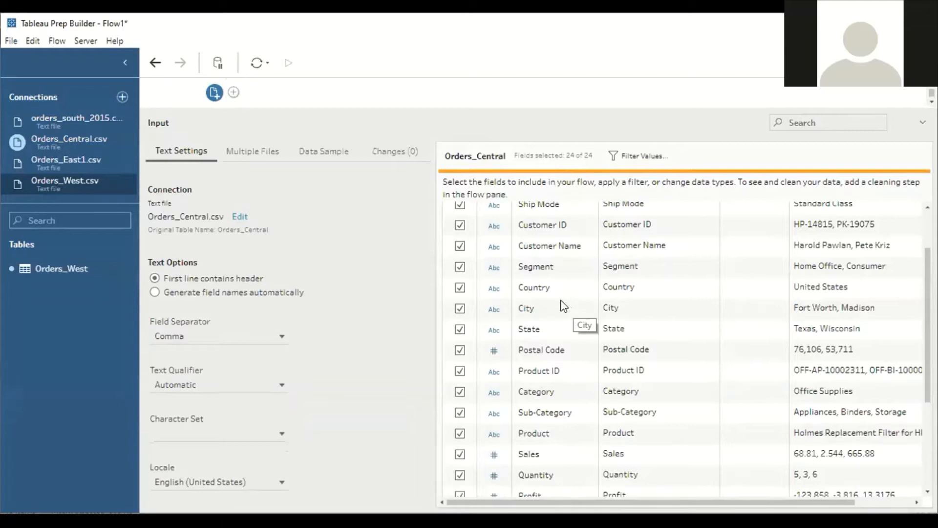
pyautogui.scroll(-3, 561, 302)
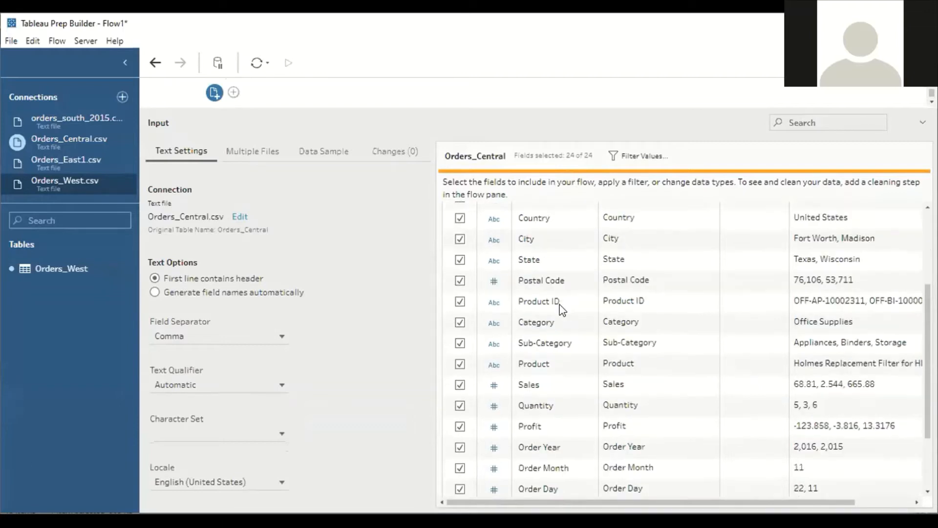
pyautogui.scroll(-2, 560, 303)
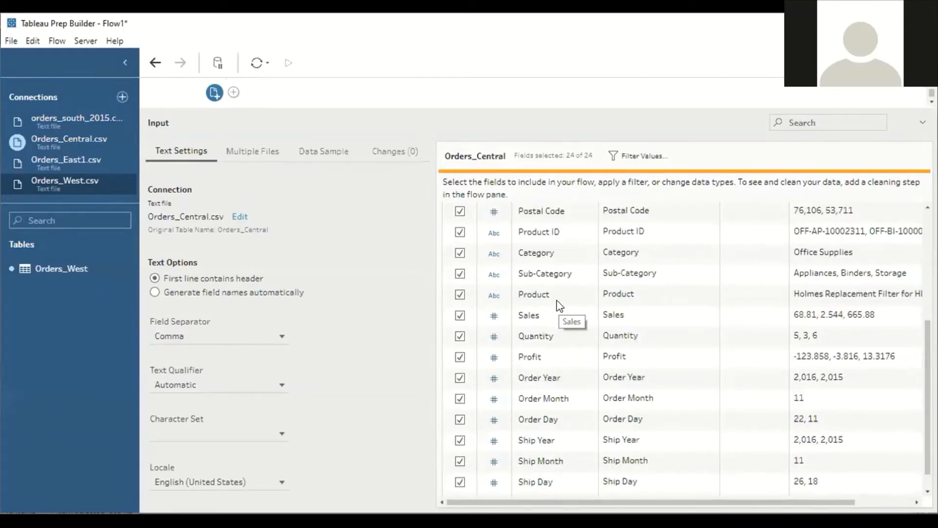
pyautogui.scroll(-1, 562, 327)
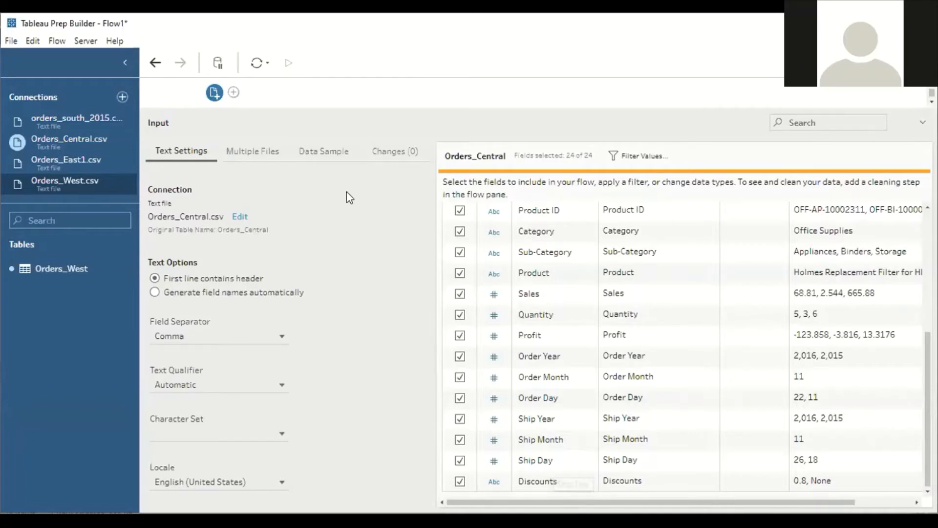
pyautogui.moveTo(450, 109); pyautogui.dragTo(447, 288)
# Return to the South orders input and check how its discount, region and date fields are structured
pyautogui.click(213, 93)
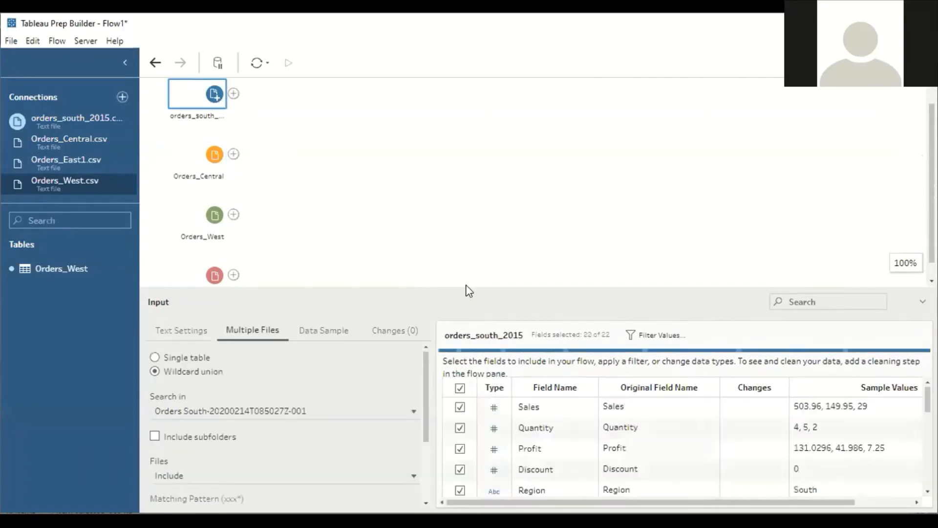
pyautogui.moveTo(467, 287); pyautogui.dragTo(469, 153)
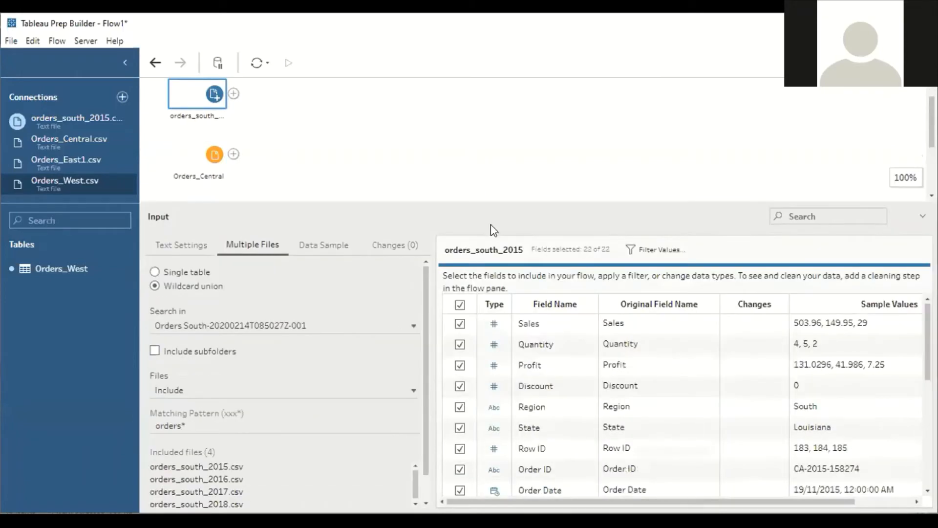
pyautogui.scroll(-3, 598, 362)
pyautogui.scroll(-2, 598, 366)
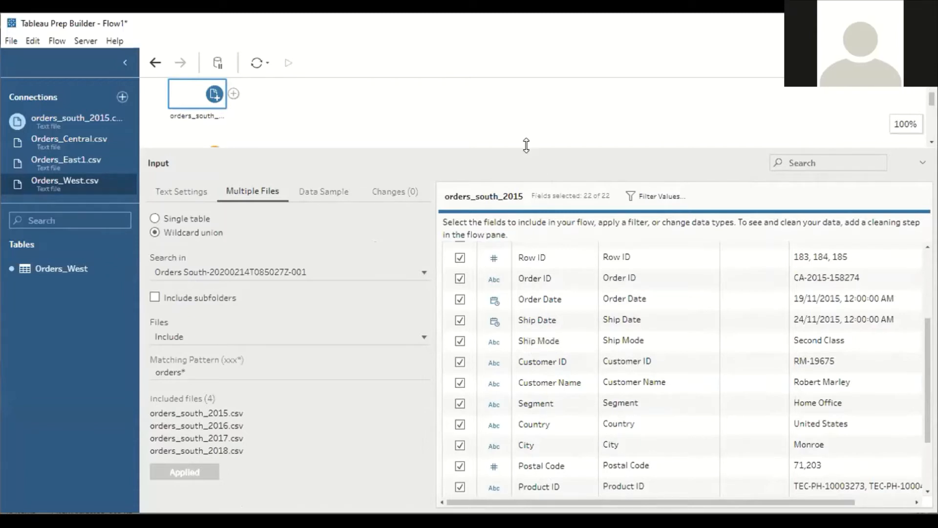
pyautogui.moveTo(522, 147); pyautogui.dragTo(524, 335)
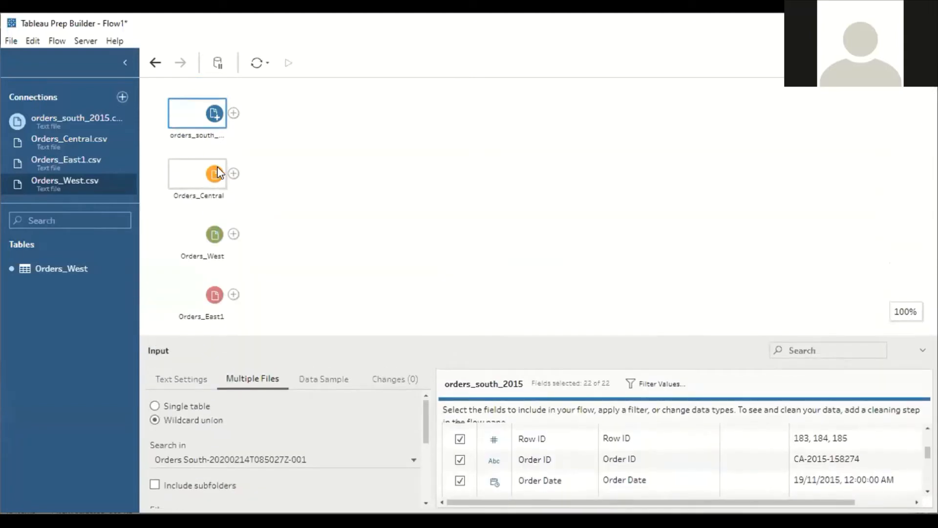
# Reopen the Orders_Central input and compare its product, order date, ship date and discount fields with the South input
pyautogui.click(218, 172)
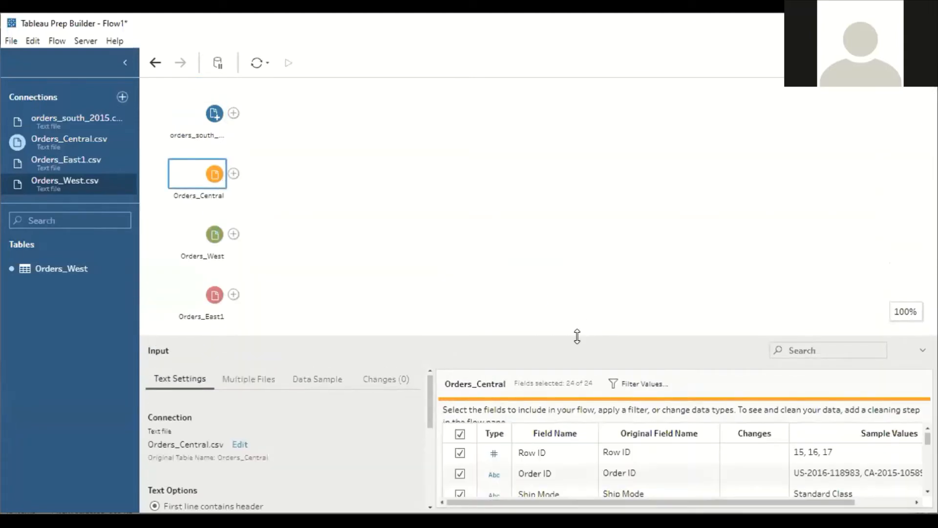
pyautogui.moveTo(577, 336); pyautogui.dragTo(577, 158)
pyautogui.scroll(-3, 613, 445)
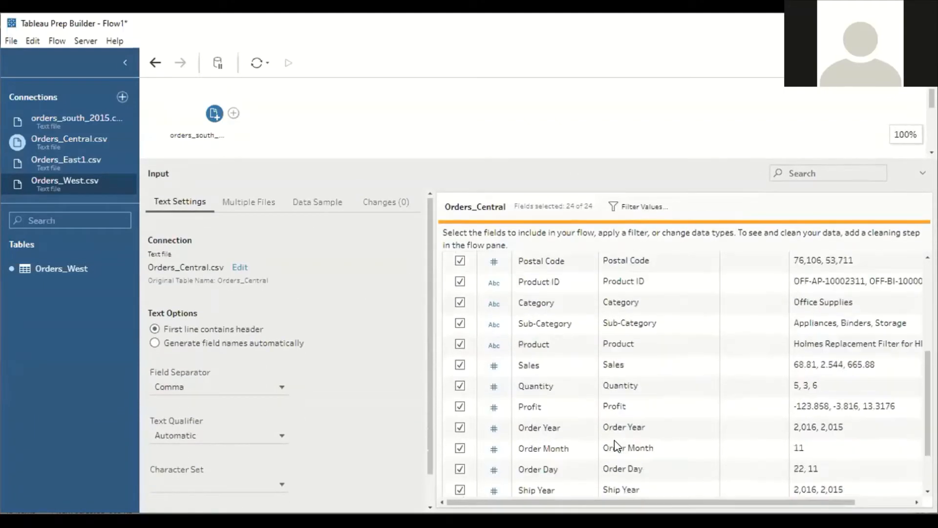
pyautogui.scroll(-3, 614, 446)
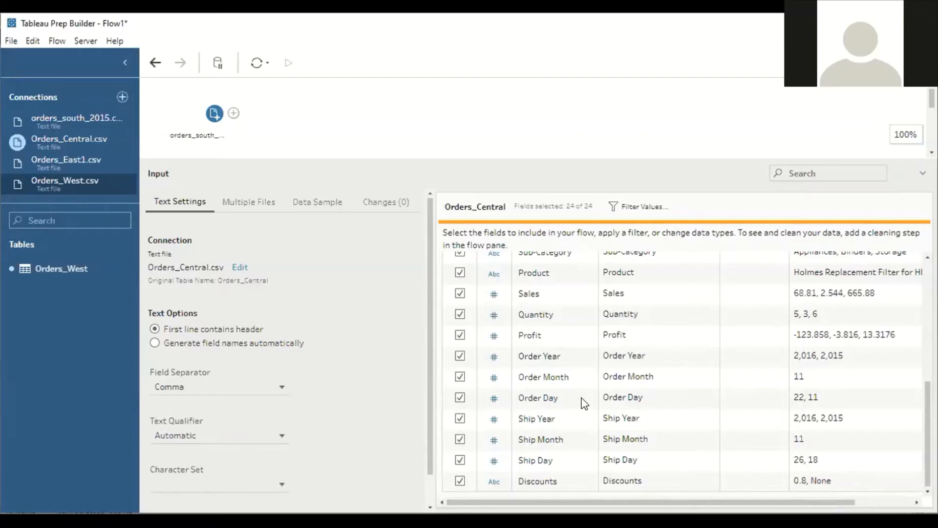
pyautogui.scroll(5, 580, 401)
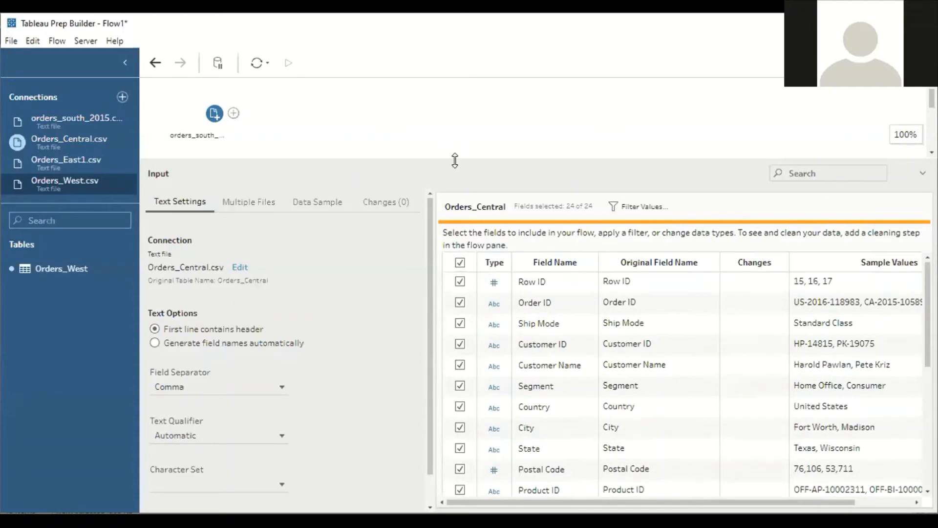
pyautogui.moveTo(453, 172); pyautogui.dragTo(458, 356)
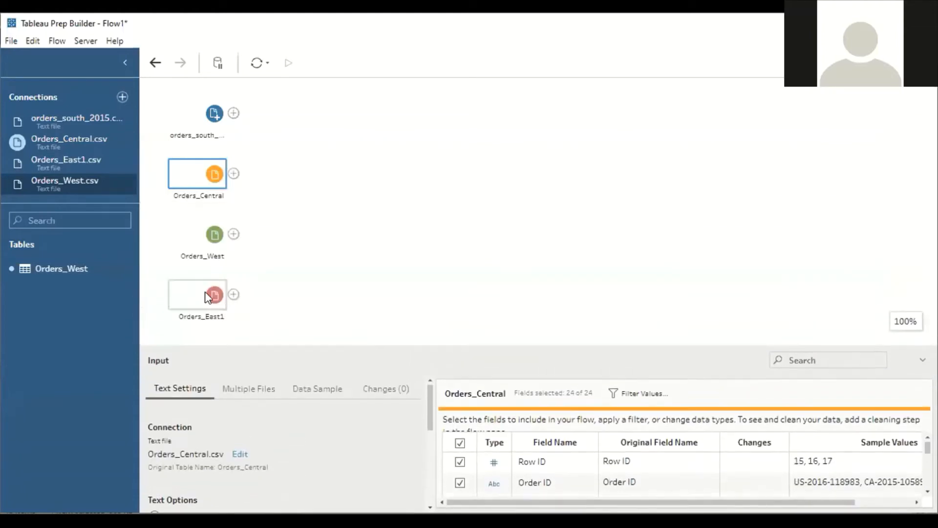
# Select the Orders_West input and examine its field list down to the fields prefixed with Right_
pyautogui.click(214, 243)
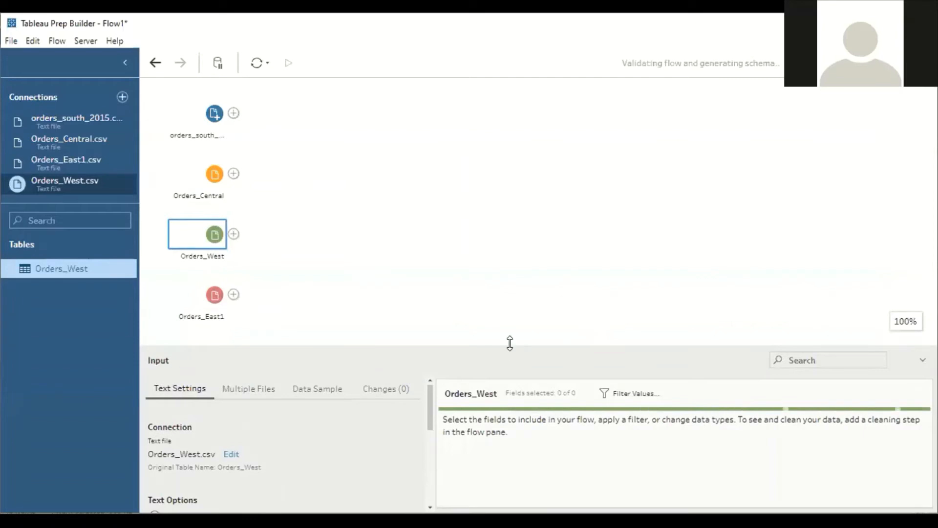
pyautogui.moveTo(511, 343); pyautogui.dragTo(503, 326)
pyautogui.moveTo(502, 260); pyautogui.dragTo(506, 87)
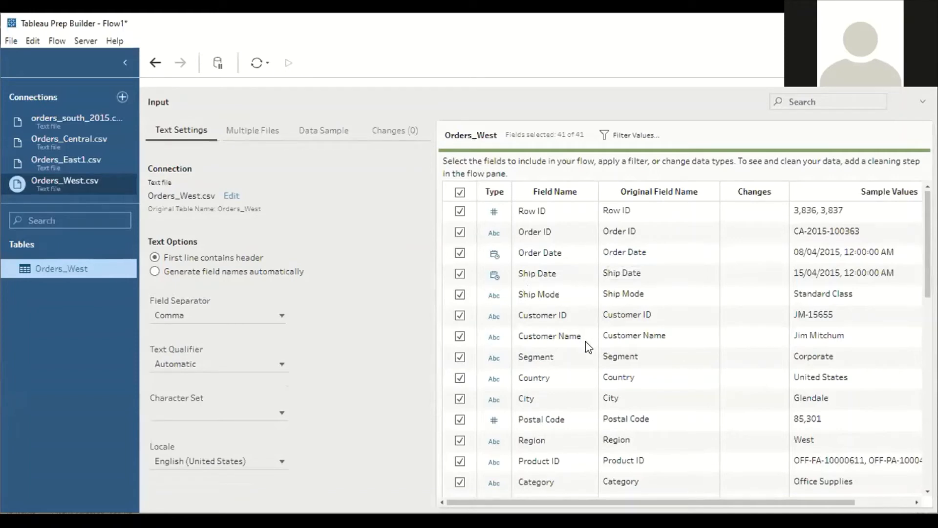
pyautogui.scroll(-1, 585, 348)
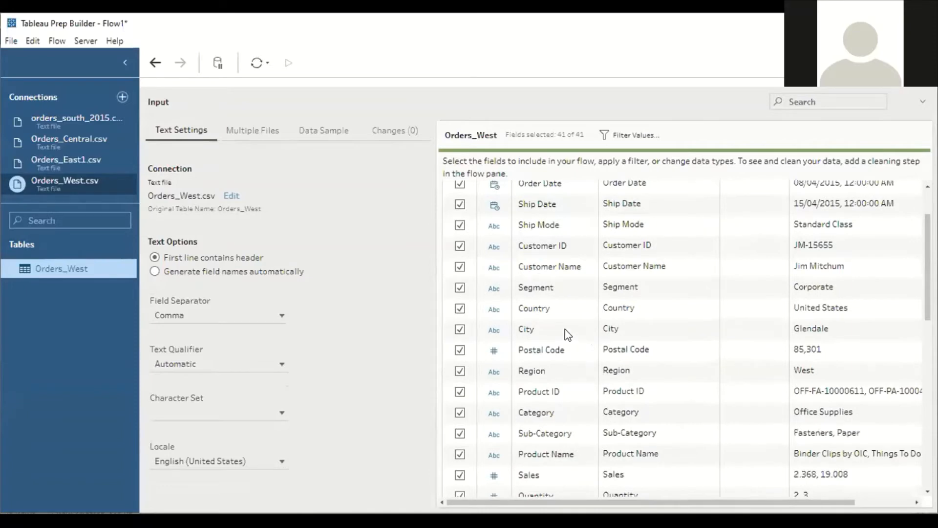
pyautogui.scroll(-2, 587, 341)
pyautogui.scroll(-5, 586, 338)
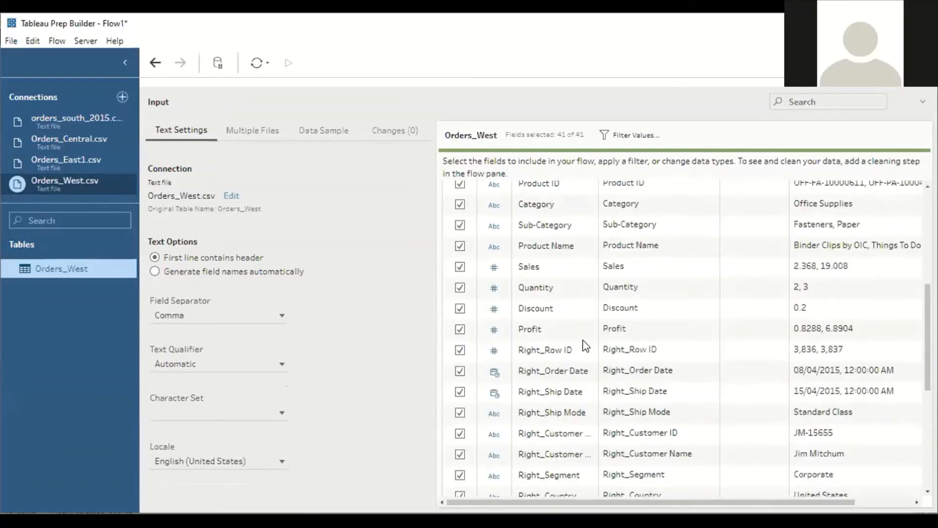
pyautogui.scroll(1, 583, 342)
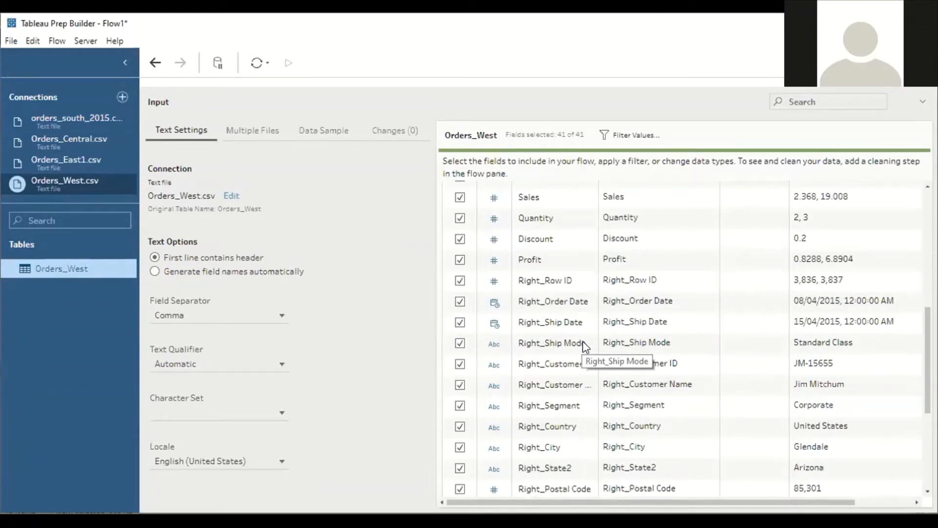
pyautogui.scroll(1, 584, 346)
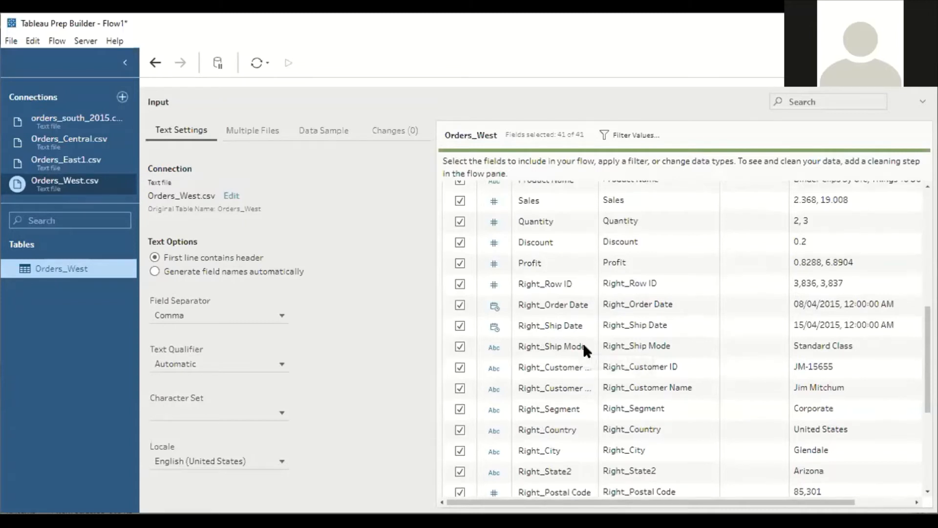
# Compare the regular fields of Orders_West with their Right_ prefixed counterparts
pyautogui.scroll(5, 577, 293)
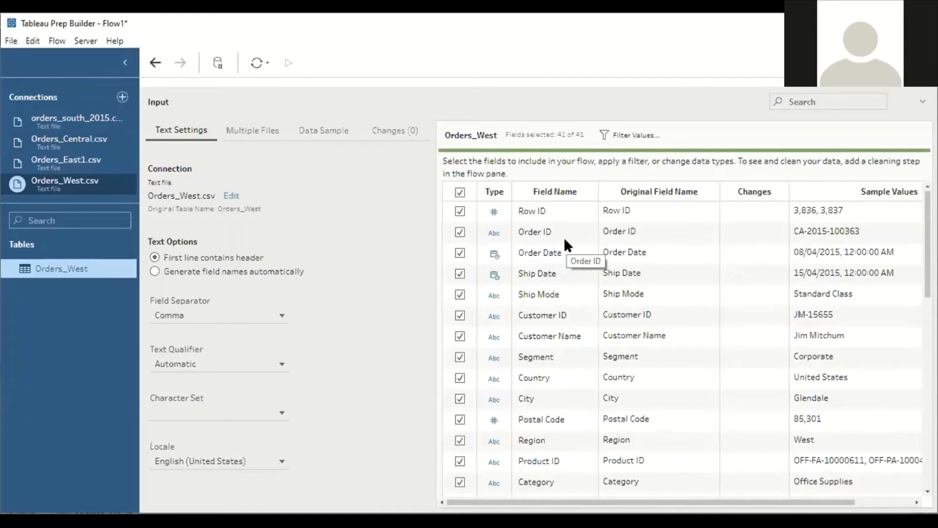
pyautogui.scroll(-3, 565, 313)
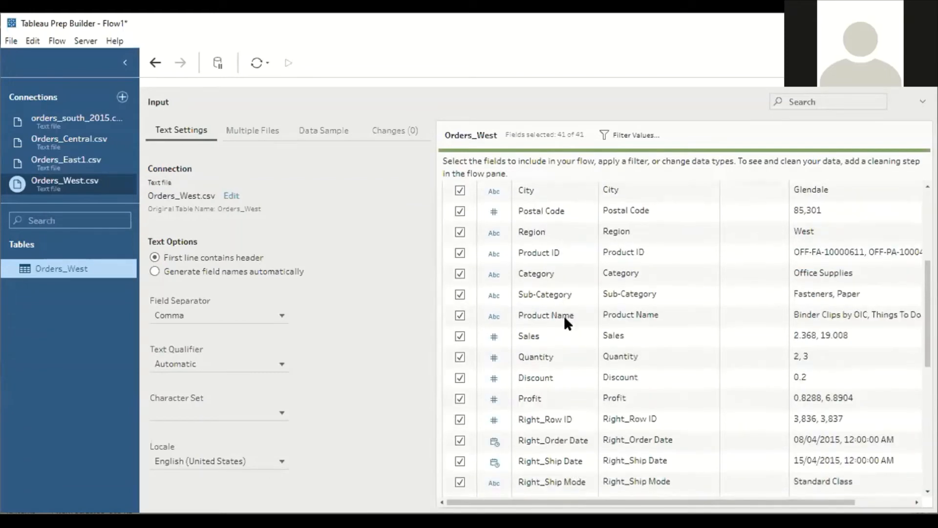
pyautogui.scroll(-2, 564, 315)
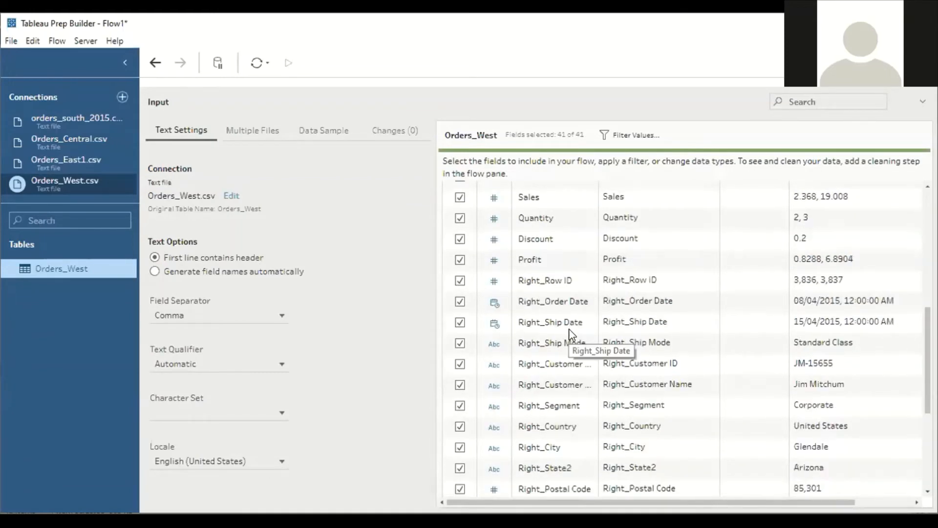
pyautogui.scroll(4, 569, 330)
pyautogui.scroll(2, 570, 335)
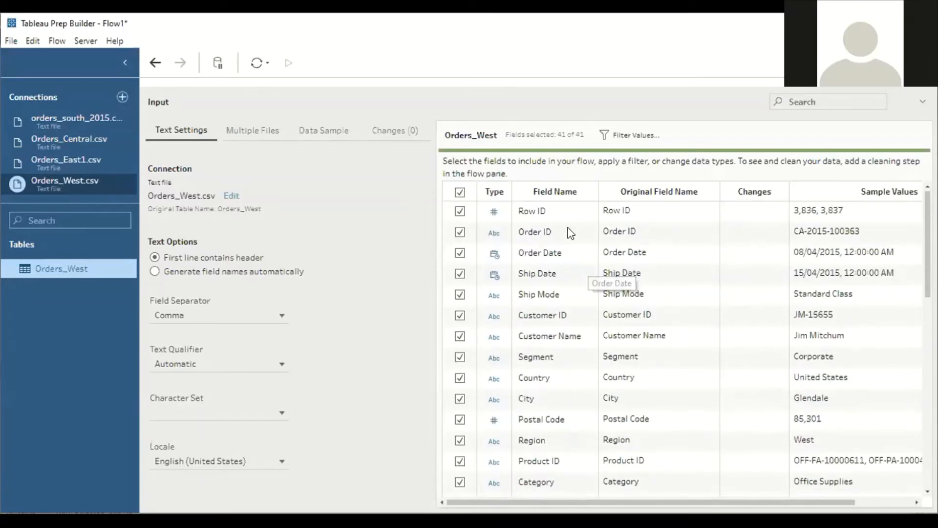
pyautogui.scroll(-7, 583, 298)
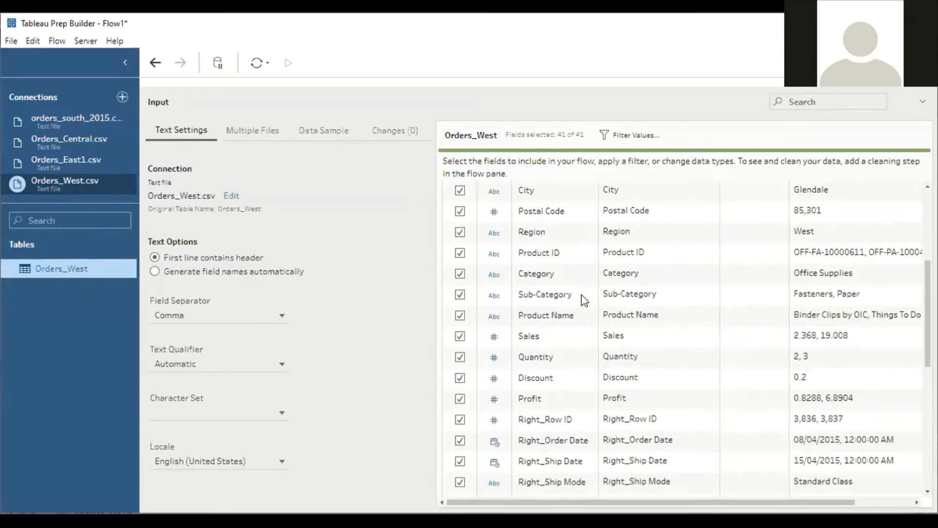
pyautogui.scroll(2, 585, 301)
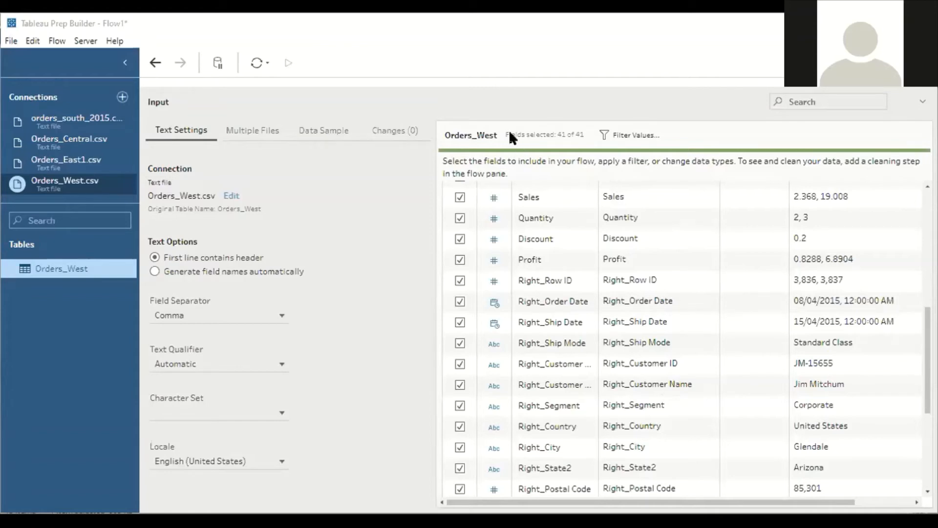
# Select the Orders_East1 input and examine its field list and sample values down to the Sales field
pyautogui.moveTo(461, 87); pyautogui.dragTo(459, 420)
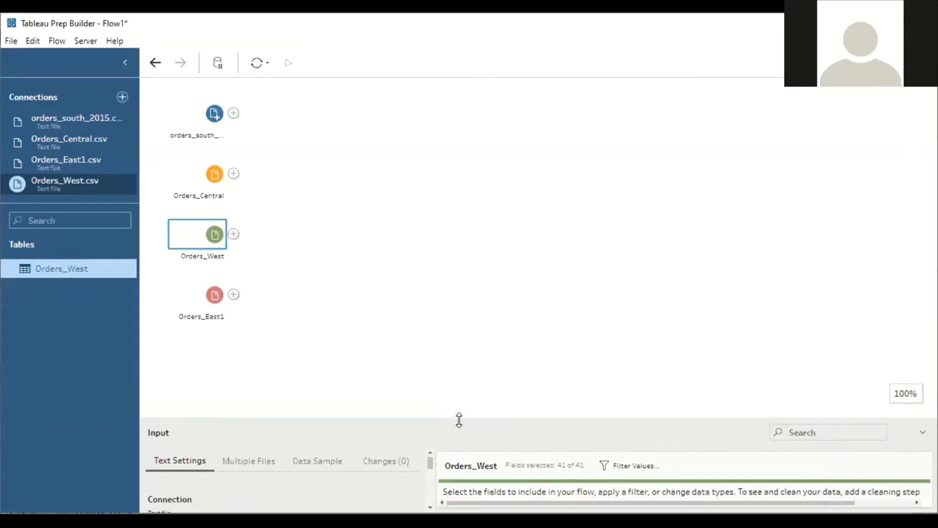
pyautogui.click(211, 308)
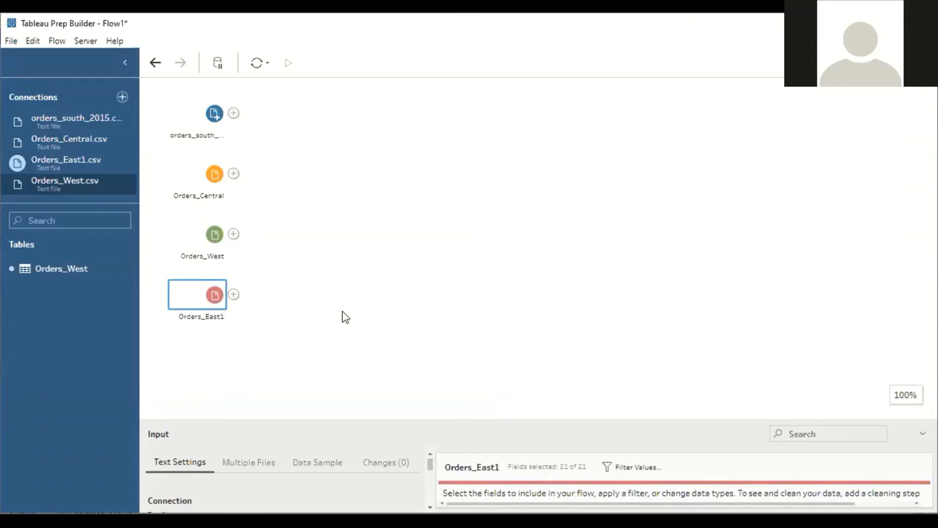
pyautogui.moveTo(467, 419); pyautogui.dragTo(472, 102)
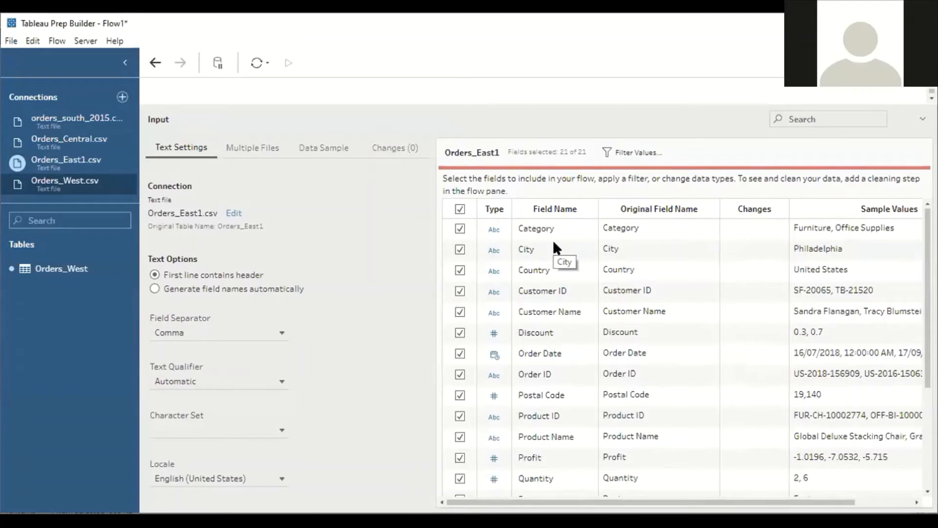
pyautogui.scroll(-3, 591, 292)
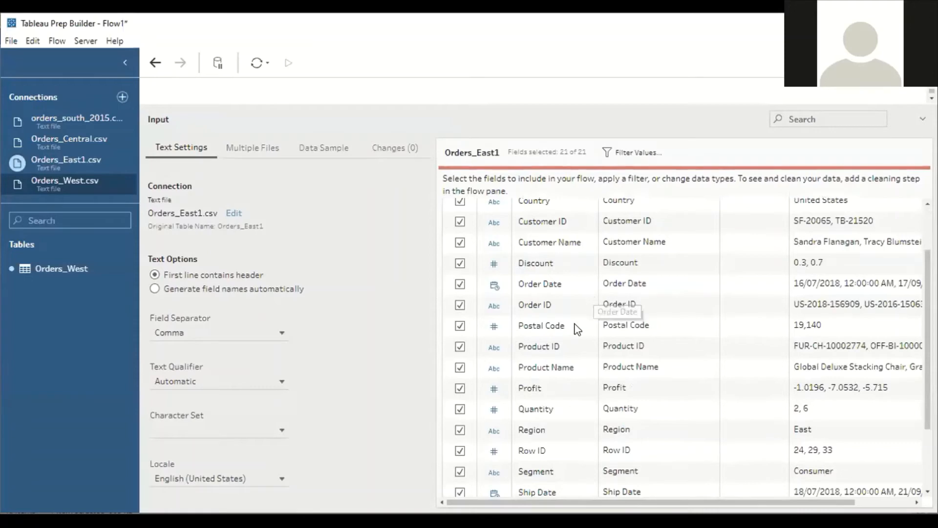
pyautogui.scroll(-5, 563, 330)
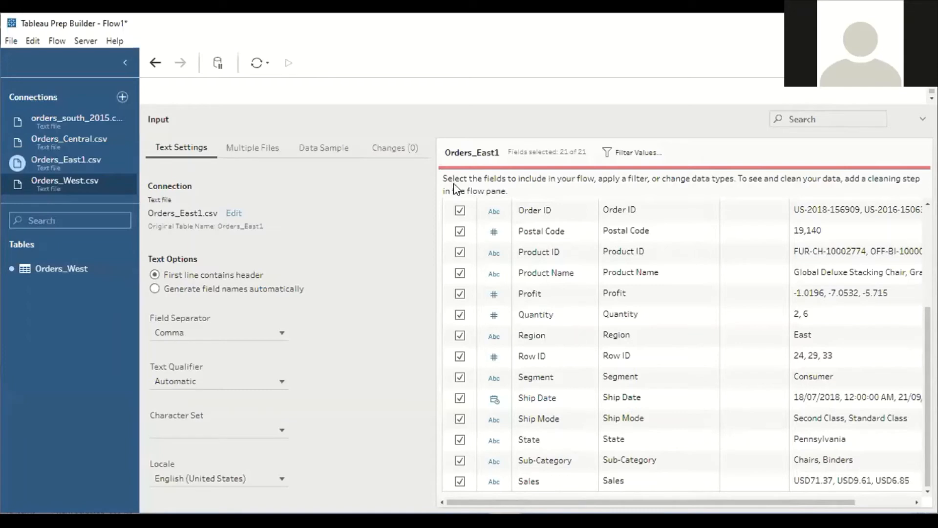
# Return to the South orders input and check its full field list, including the sample values of the Sales field
pyautogui.moveTo(444, 102); pyautogui.dragTo(459, 329)
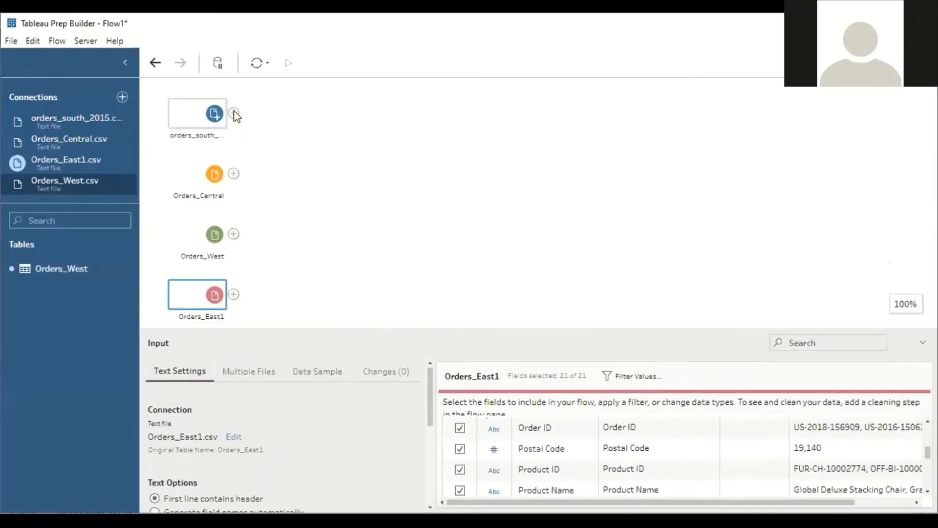
pyautogui.click(213, 112)
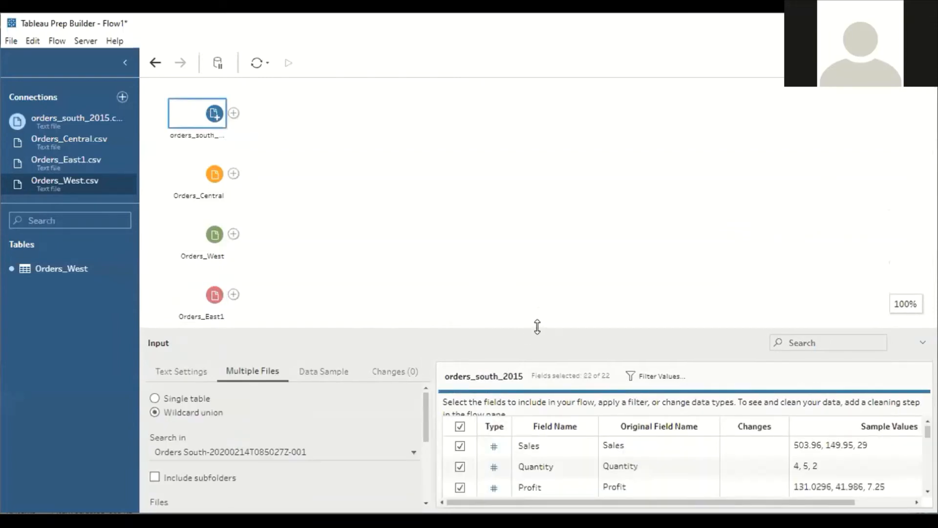
pyautogui.moveTo(536, 326); pyautogui.dragTo(532, 164)
pyautogui.scroll(-5, 593, 408)
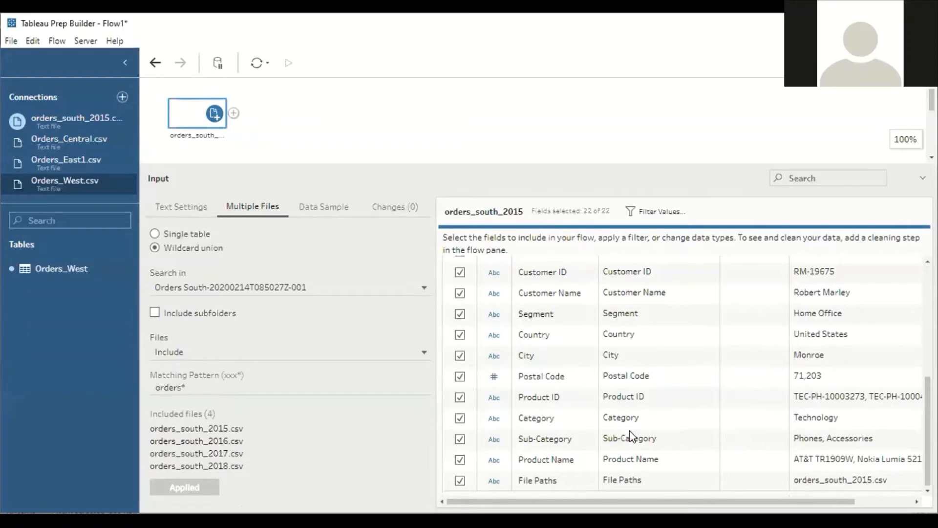
pyautogui.scroll(3, 629, 430)
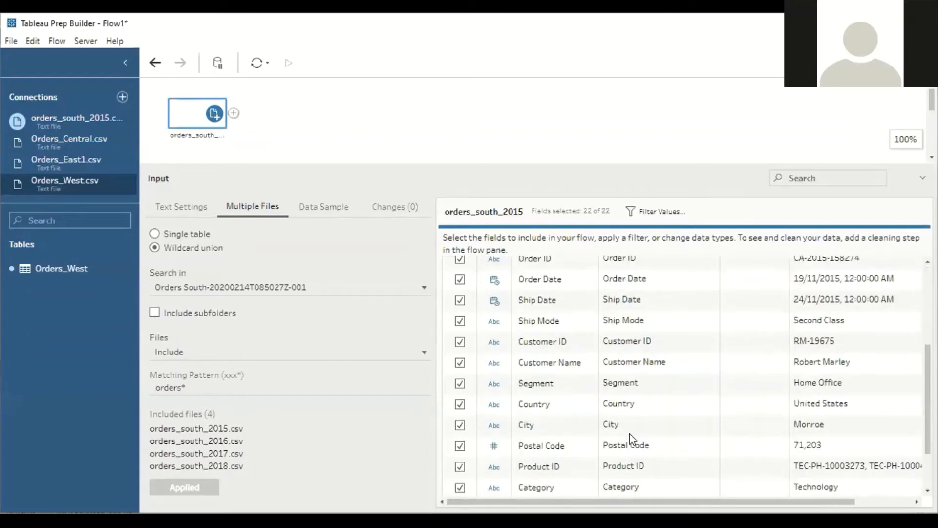
pyautogui.scroll(-3, 629, 433)
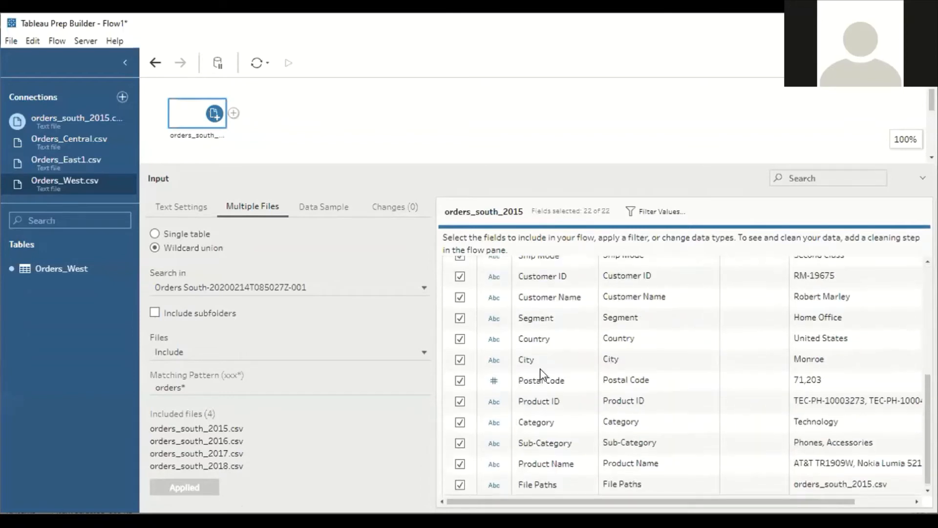
pyautogui.scroll(5, 540, 368)
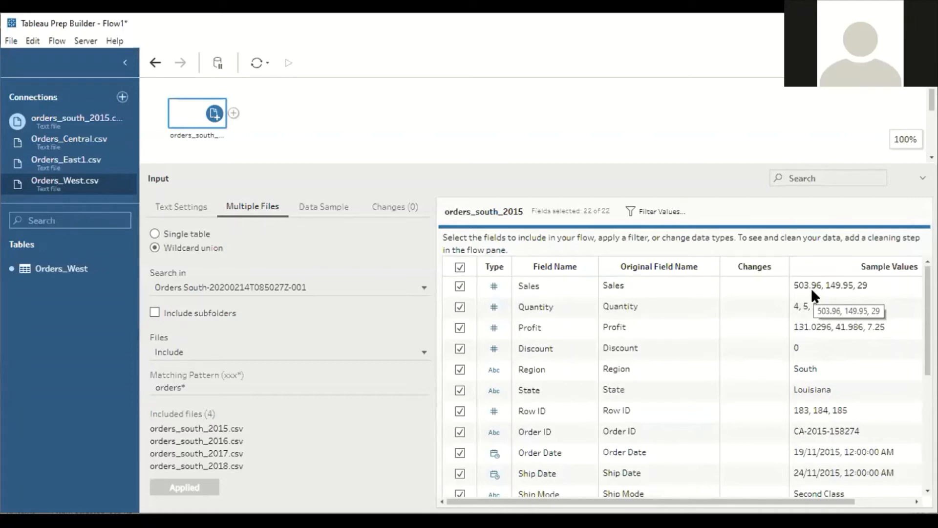
# Add a clean step after the Orders_Central input
pyautogui.moveTo(530, 168); pyautogui.dragTo(495, 356)
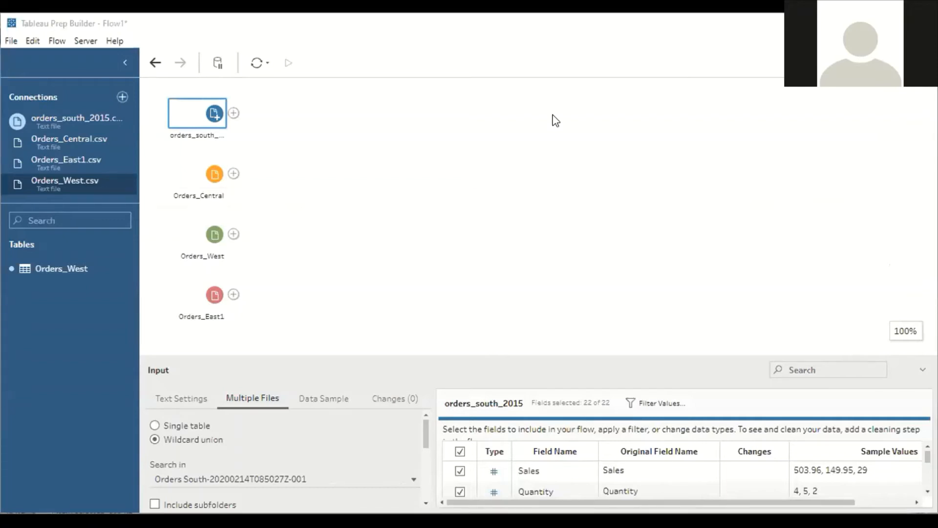
pyautogui.click(197, 173)
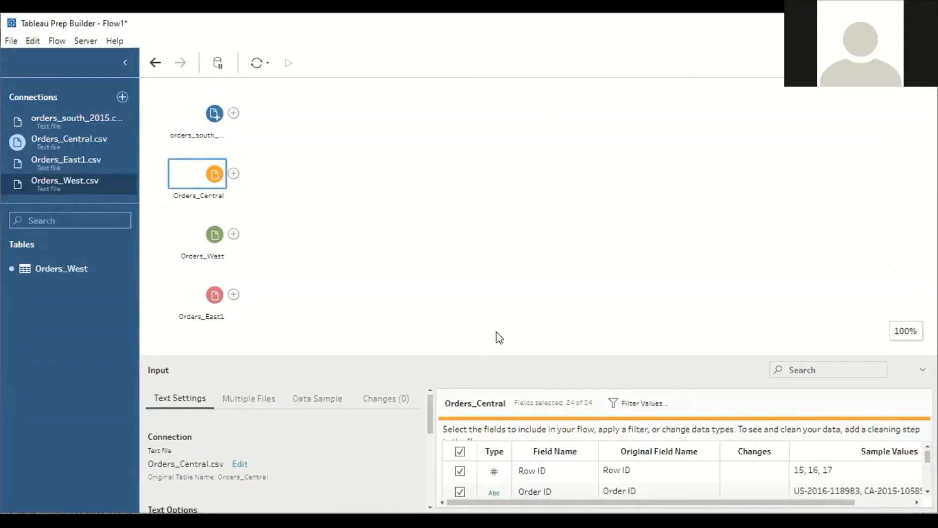
pyautogui.moveTo(492, 354); pyautogui.dragTo(492, 293)
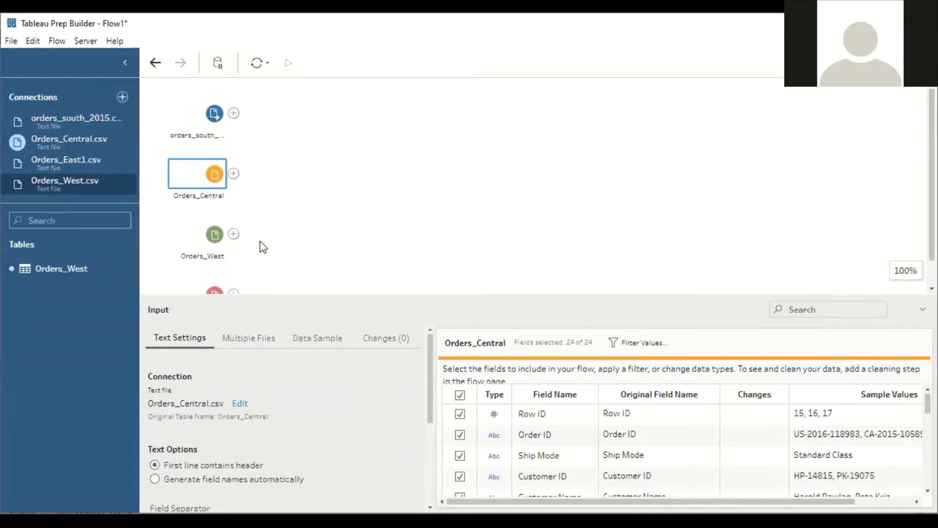
pyautogui.click(233, 173)
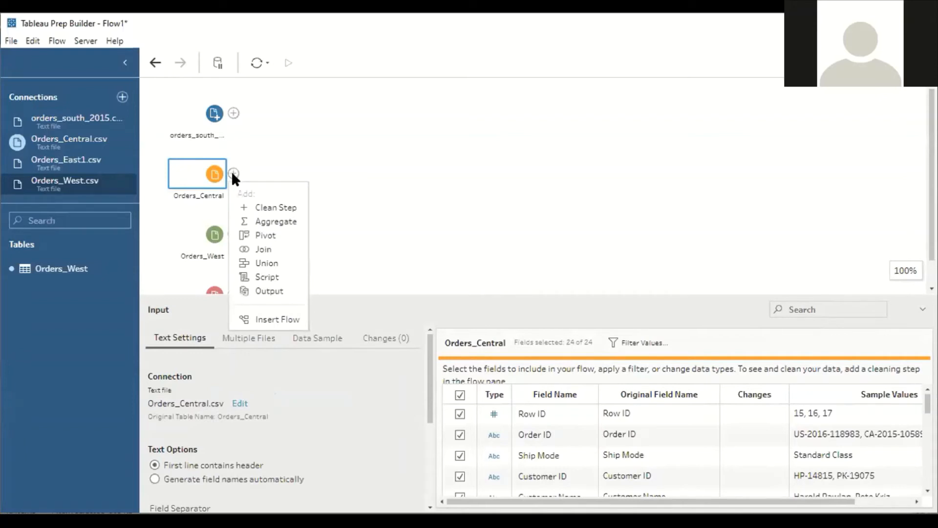
pyautogui.click(252, 205)
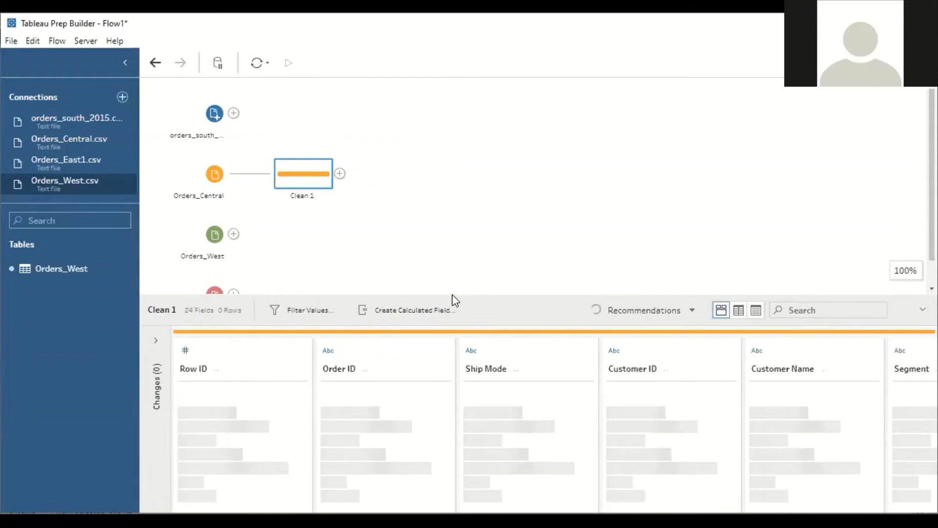
# Explore the field profiles in Orders_Central's clean step, highlighting values related to the 1,500–2,000 Row ID bin and viewing the fields beyond Segment
pyautogui.moveTo(468, 297); pyautogui.dragTo(475, 161)
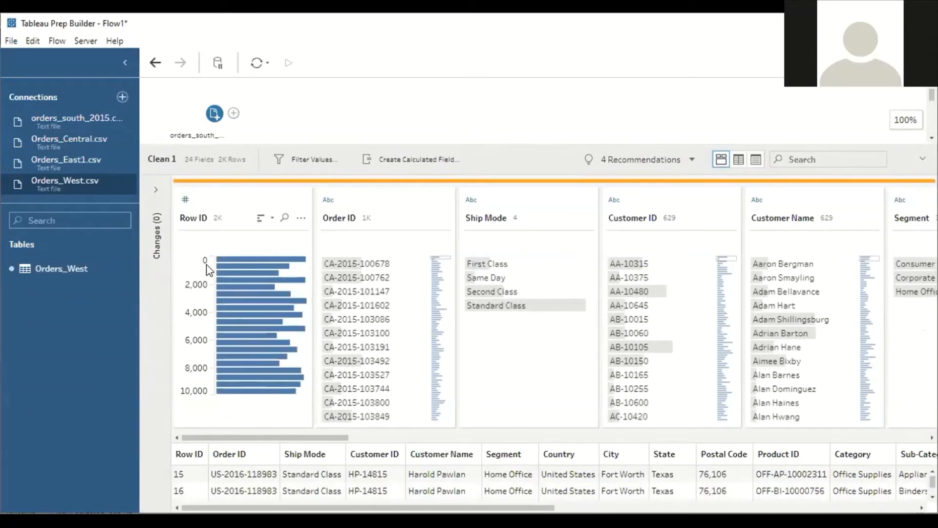
pyautogui.click(250, 281)
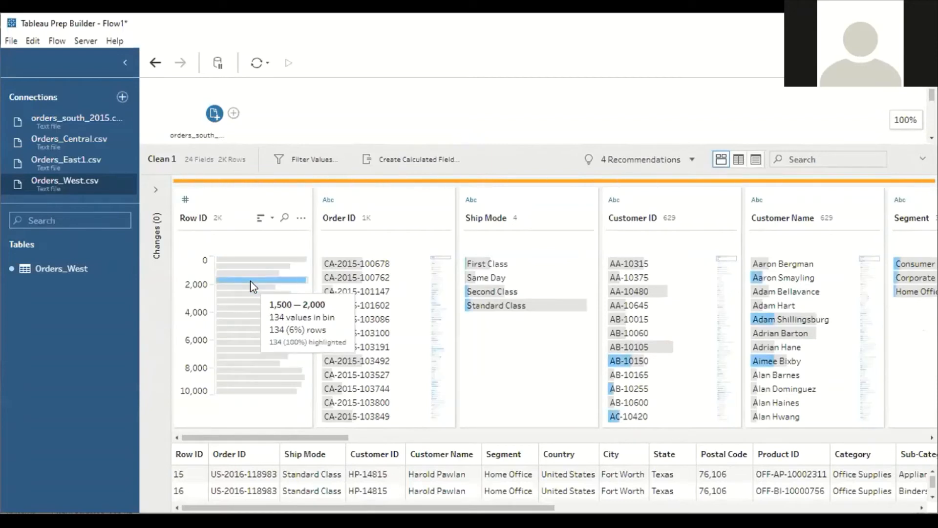
pyautogui.moveTo(245, 284)
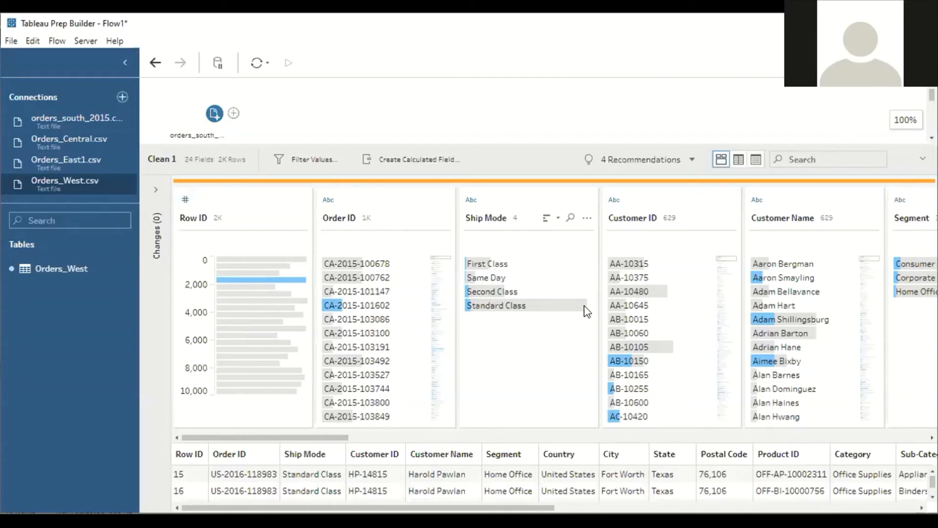
pyautogui.moveTo(313, 437); pyautogui.dragTo(448, 441)
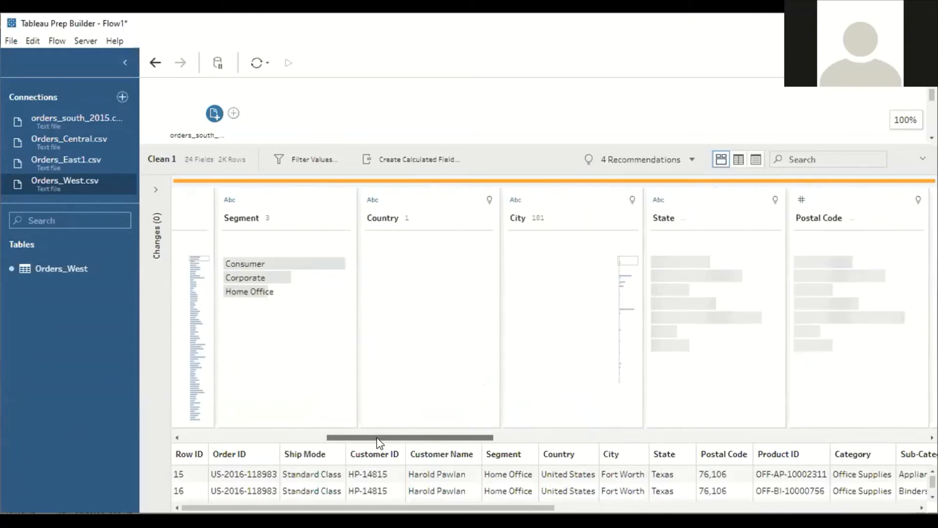
pyautogui.moveTo(329, 442); pyautogui.dragTo(246, 436)
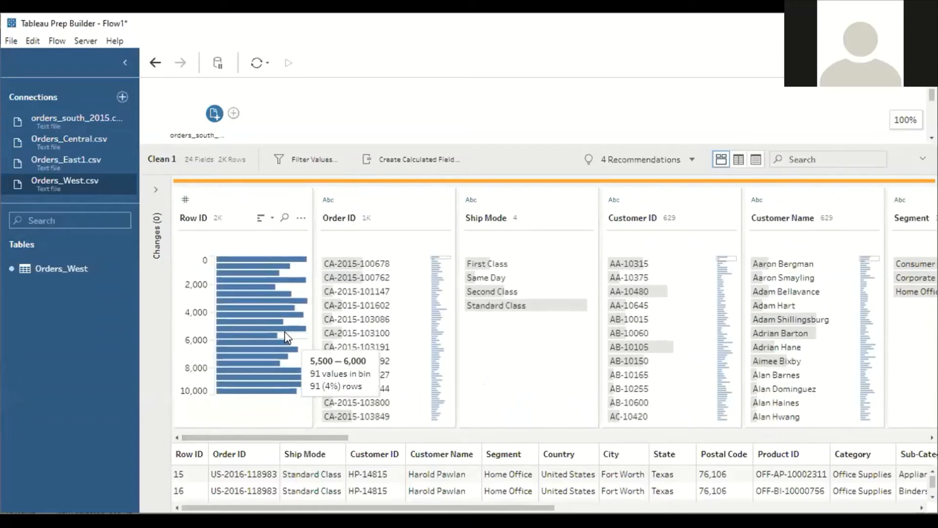
# Revisit the South orders input and the Orders_Central input to compare their field lists
pyautogui.moveTo(503, 142); pyautogui.dragTo(424, 275)
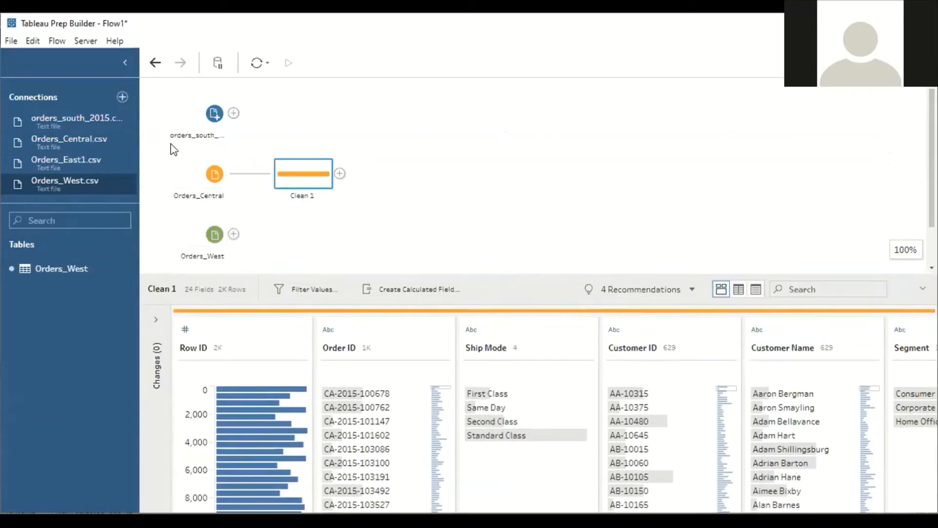
pyautogui.click(206, 125)
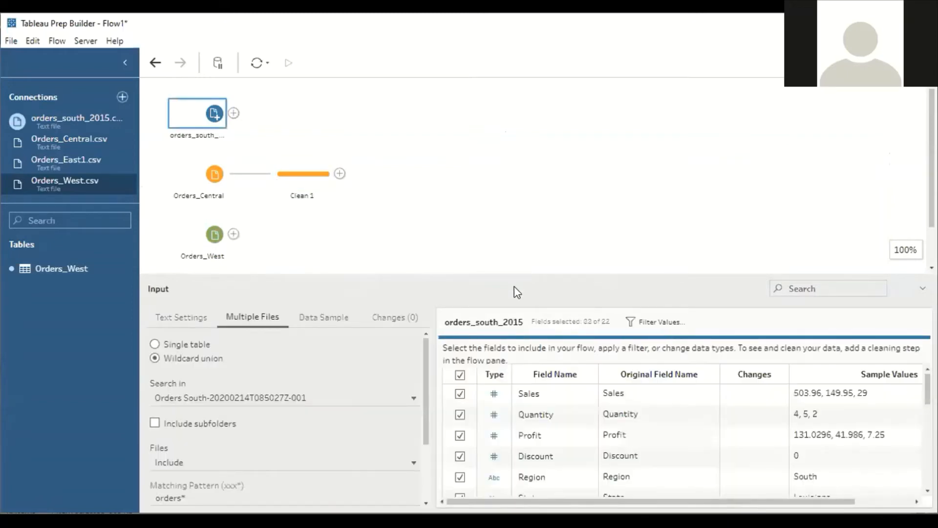
pyautogui.moveTo(513, 272); pyautogui.dragTo(514, 178)
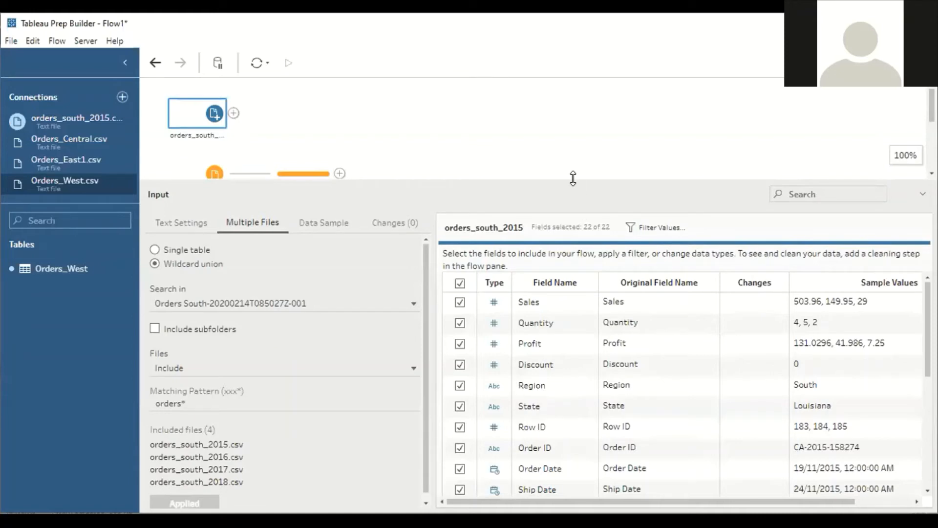
pyautogui.moveTo(572, 183); pyautogui.dragTo(571, 310)
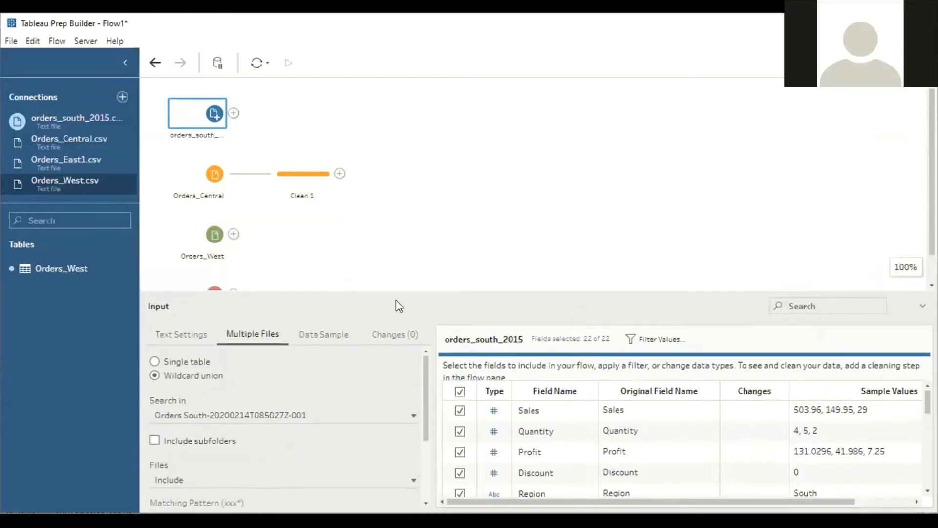
pyautogui.click(211, 189)
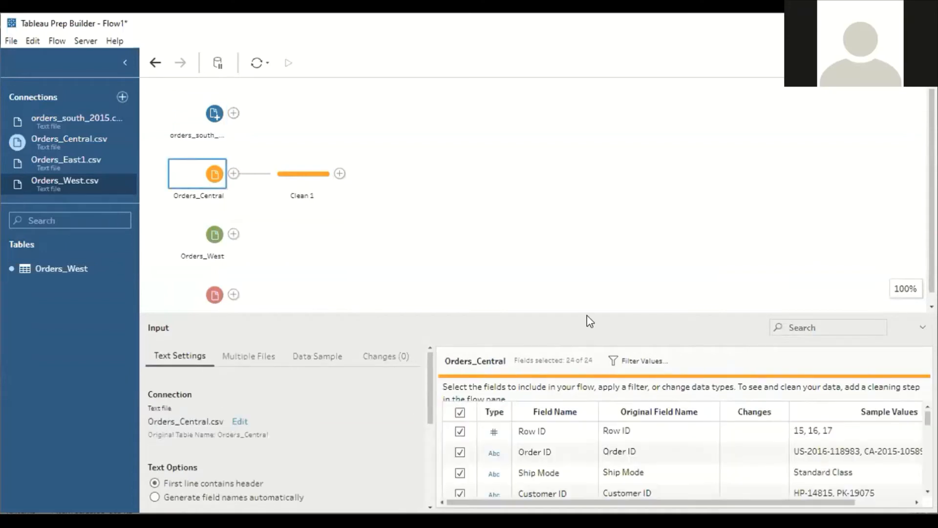
pyautogui.moveTo(587, 318); pyautogui.dragTo(590, 298)
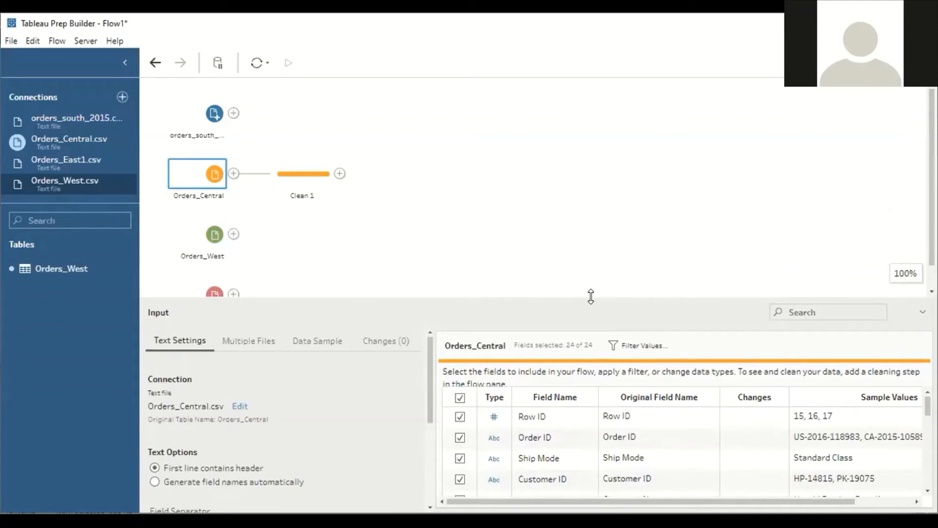
# Start a calculated field named Region in the clean step that follows Orders_Central
pyautogui.click(339, 174)
pyautogui.click(303, 178)
pyautogui.click(303, 177)
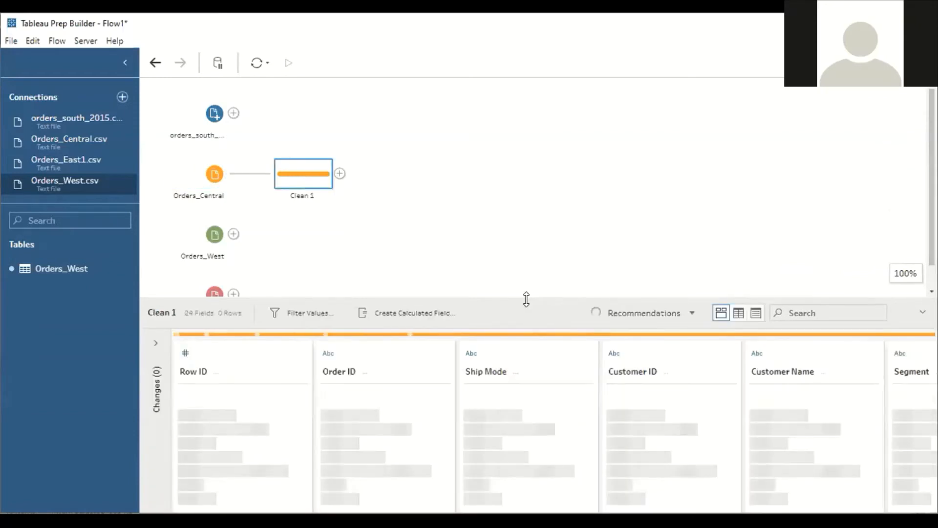
pyautogui.moveTo(526, 299); pyautogui.dragTo(530, 198)
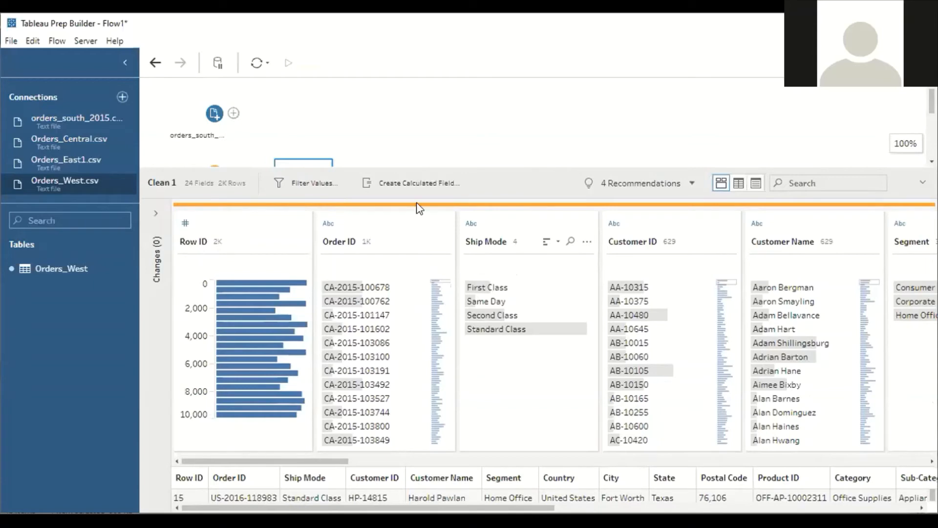
pyautogui.click(417, 188)
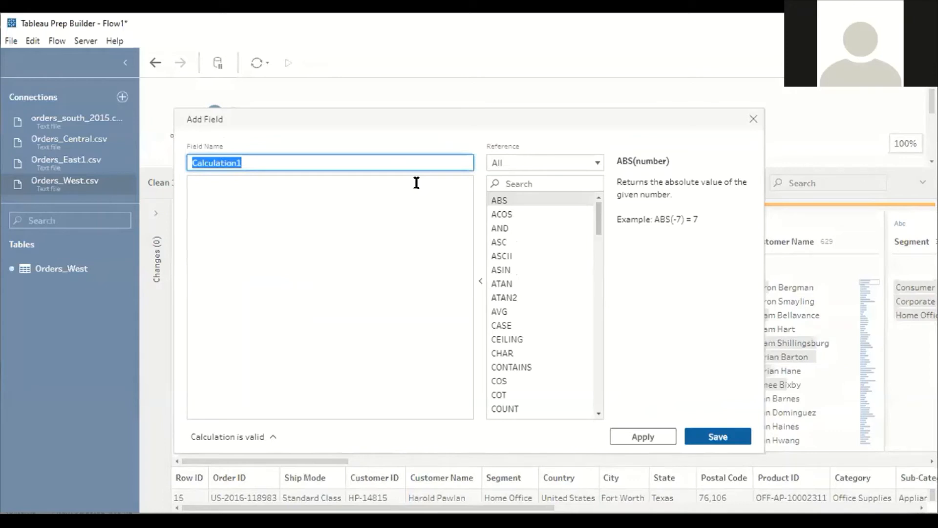
pyautogui.write('Regi')
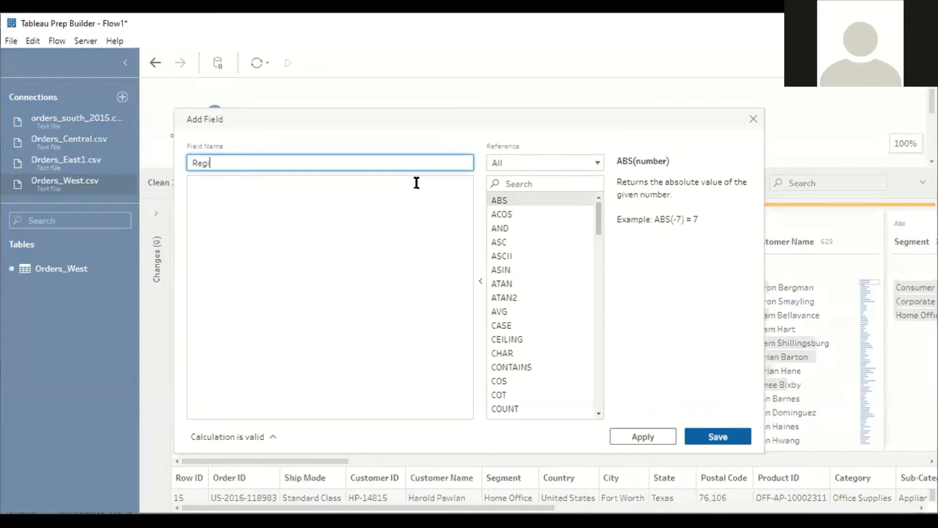
pyautogui.write('on')
# Set the Region field's formula to the text "Central" and add the field to the Orders_Central clean step
pyautogui.click(302, 200)
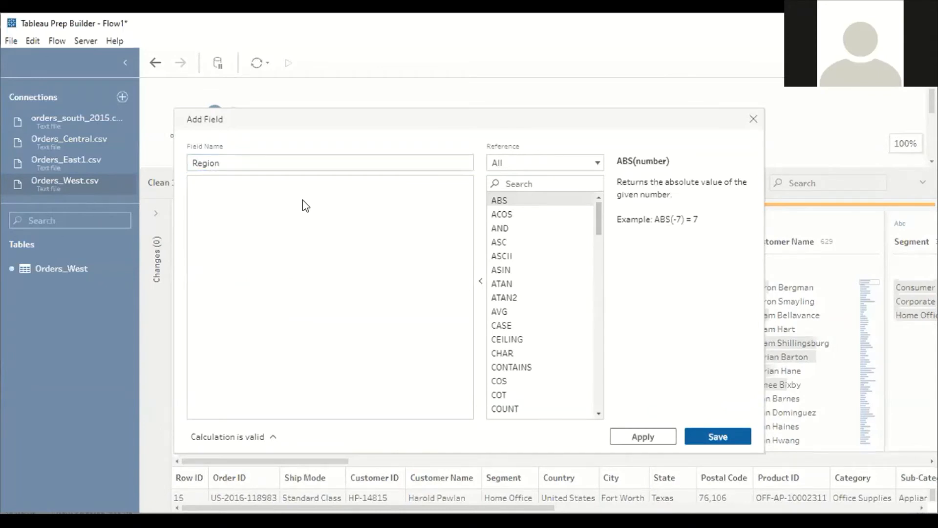
pyautogui.write('"Central')
pyautogui.press('BackSpace')
pyautogui.press('BackSpace')
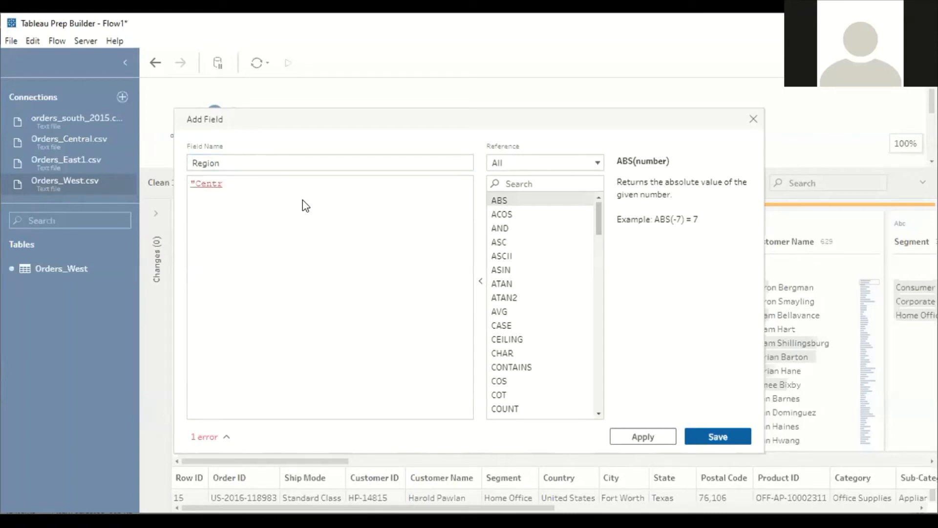
pyautogui.press('BackSpace')
pyautogui.write('ra')
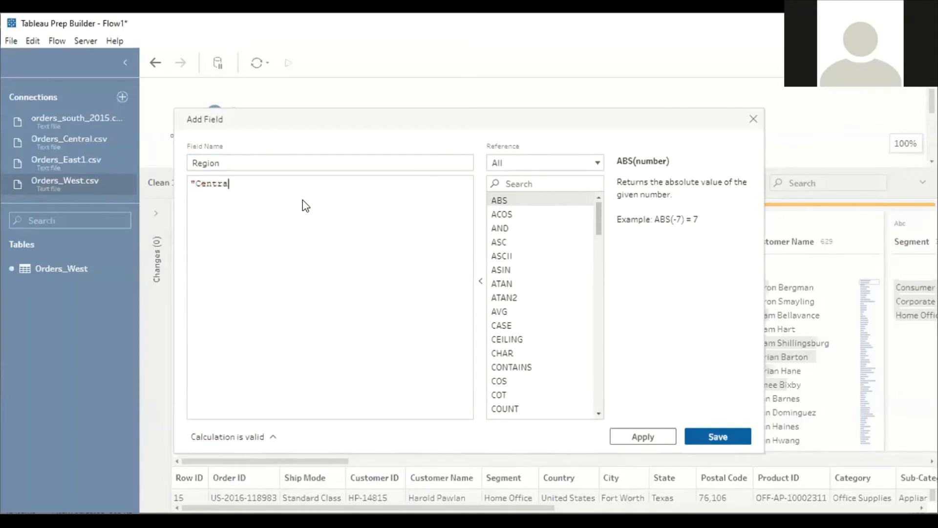
pyautogui.write('l')
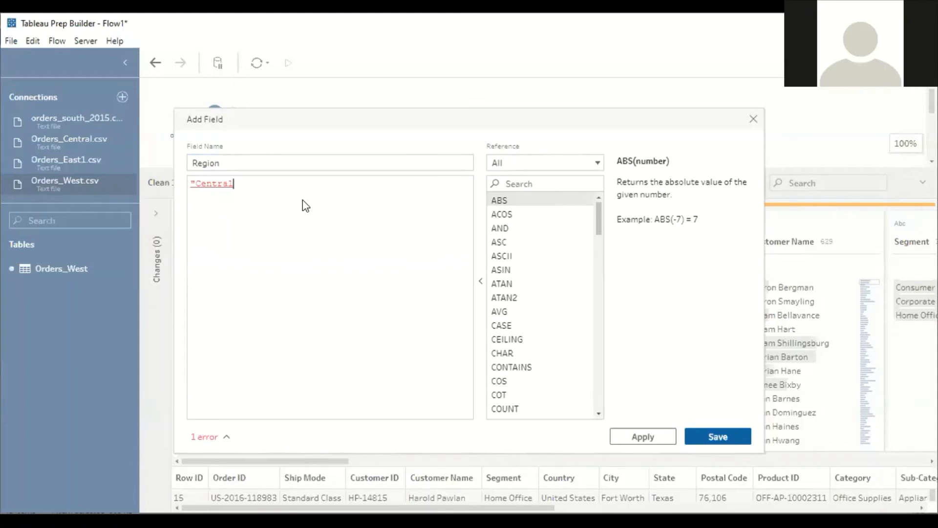
pyautogui.write('"')
pyautogui.click(644, 433)
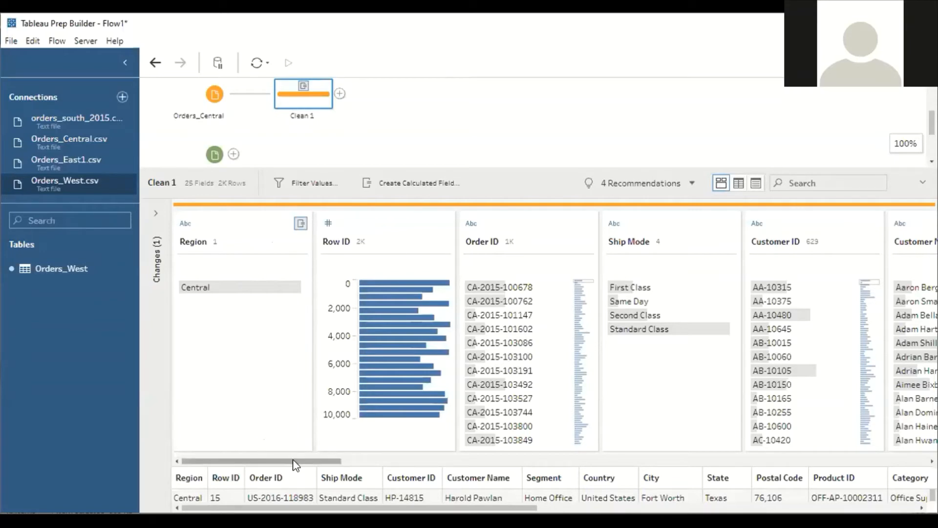
# Start a calculated field named Order Date in the Orders_Central clean step, using the MAKEDATE function
pyautogui.moveTo(293, 462); pyautogui.dragTo(379, 472)
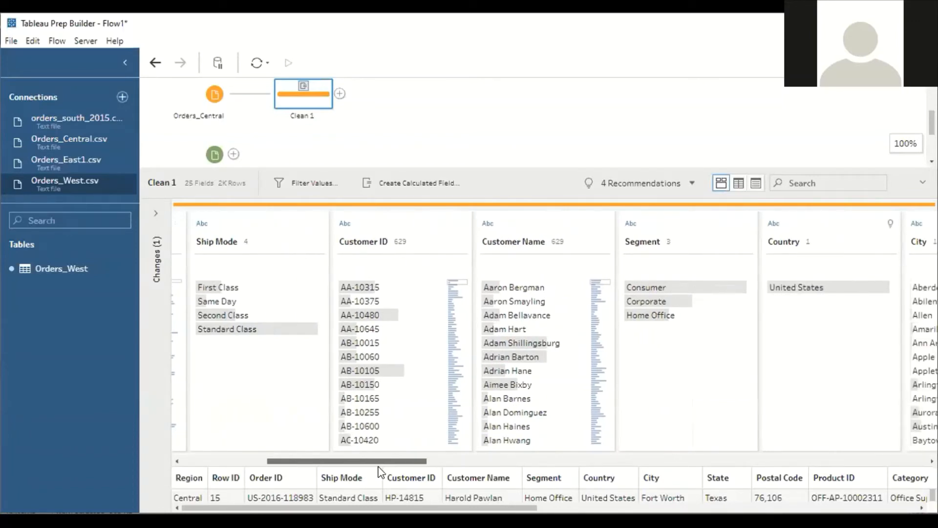
pyautogui.moveTo(378, 468); pyautogui.dragTo(500, 462)
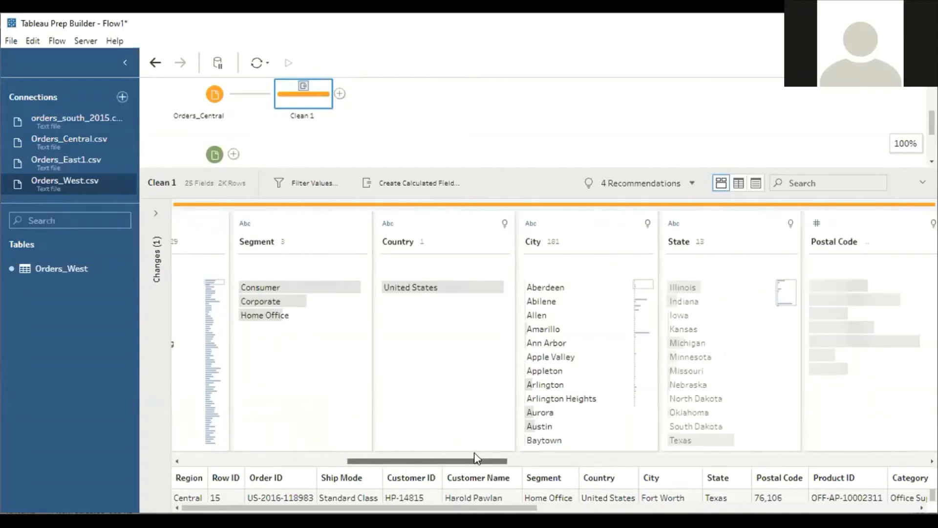
pyautogui.hscroll(5, 474, 452)
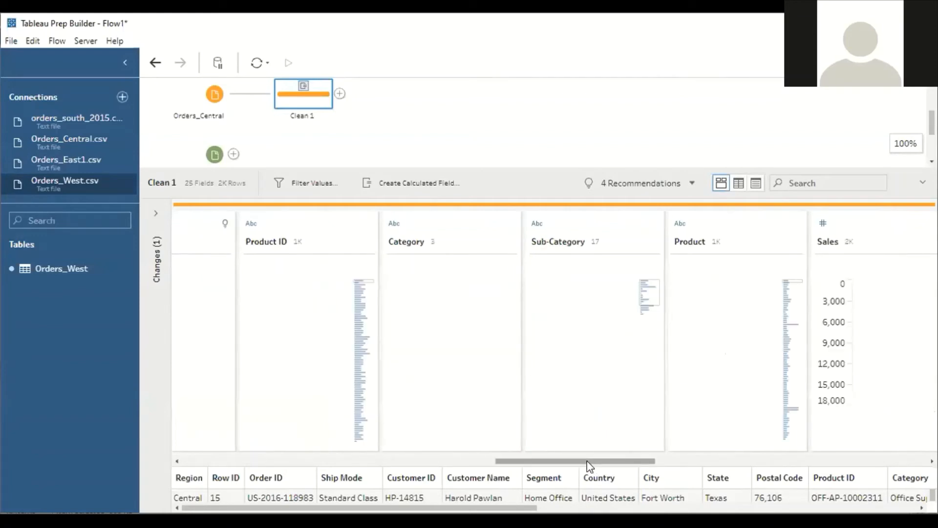
pyautogui.moveTo(586, 460); pyautogui.dragTo(759, 457)
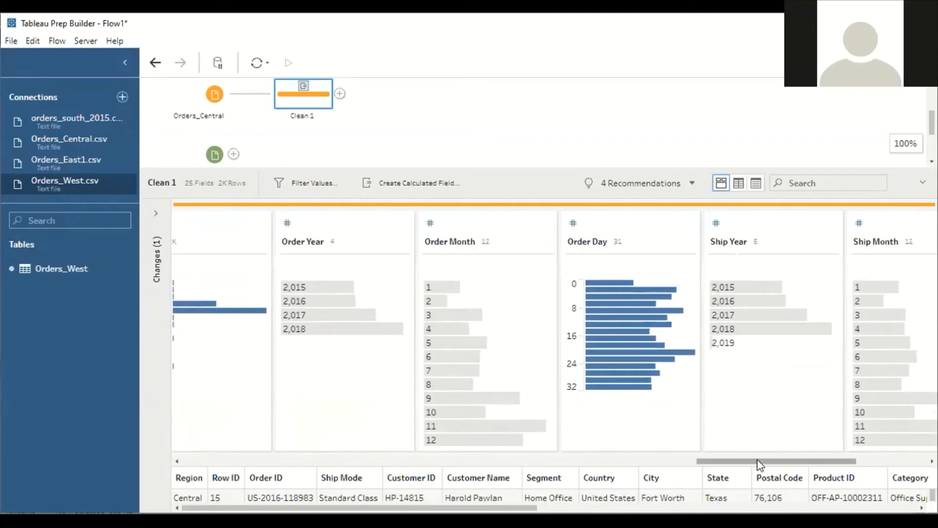
pyautogui.moveTo(746, 460); pyautogui.dragTo(690, 460)
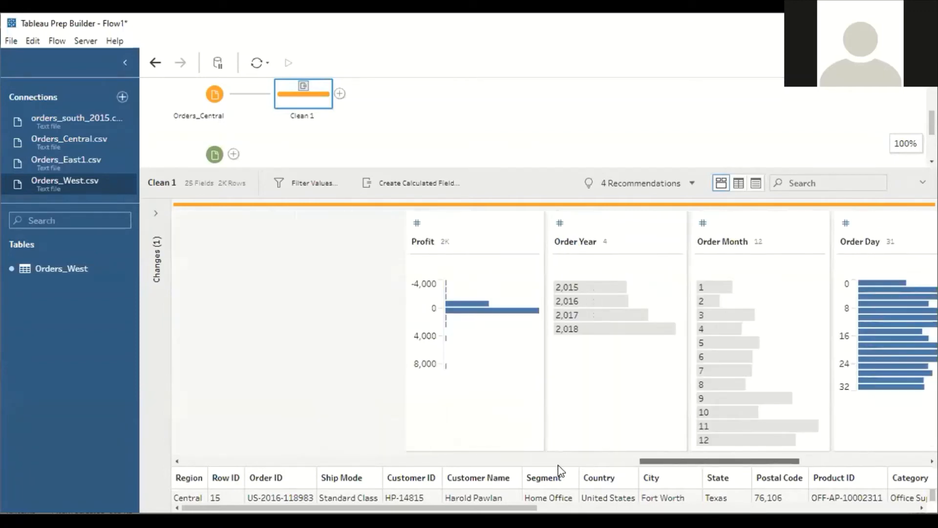
pyautogui.moveTo(544, 481); pyautogui.dragTo(191, 461)
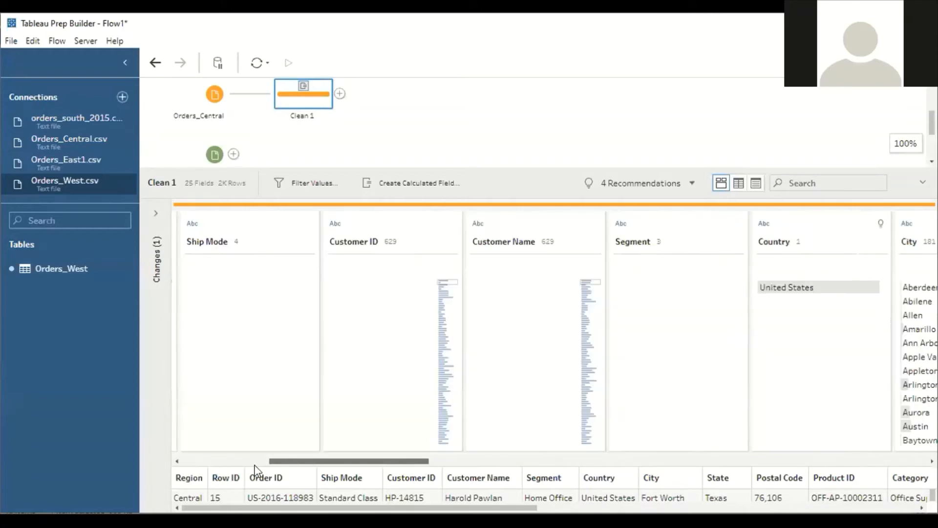
pyautogui.click(407, 182)
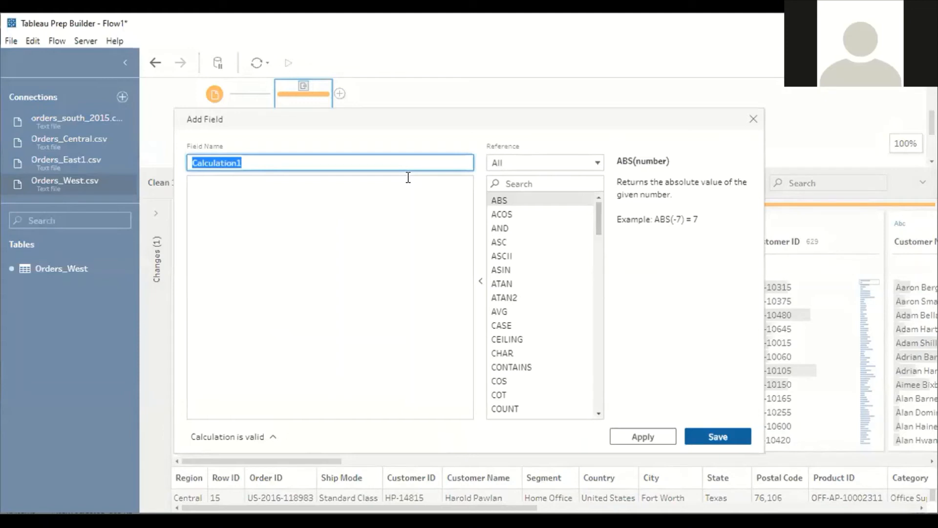
pyautogui.write('O')
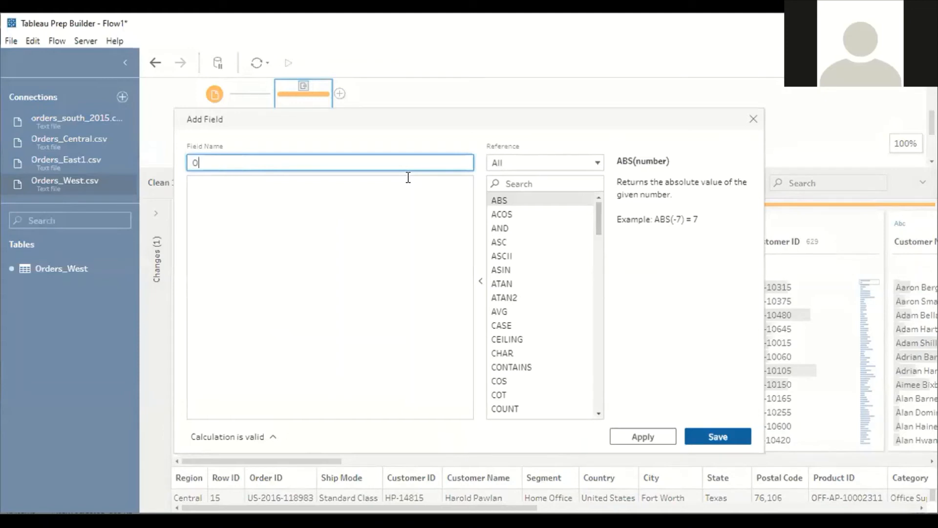
pyautogui.write('rder Date')
pyautogui.click(313, 190)
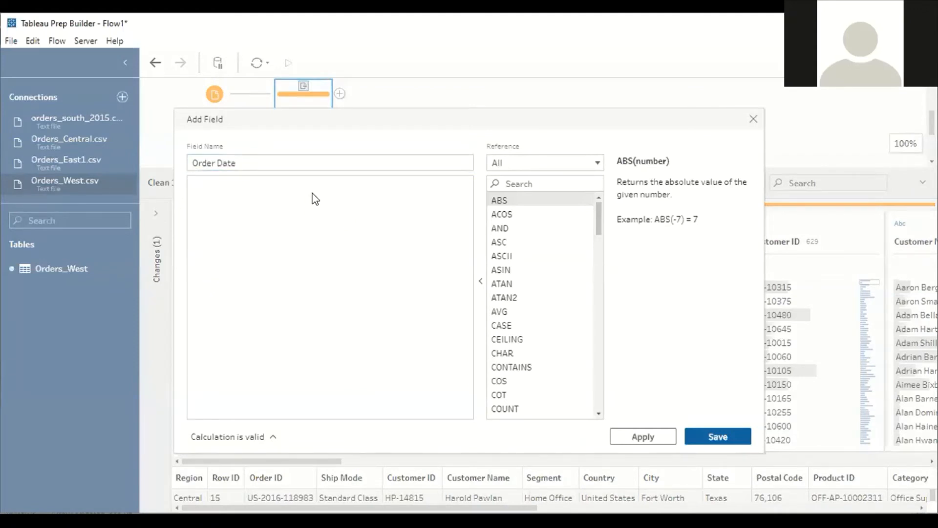
pyautogui.write('m')
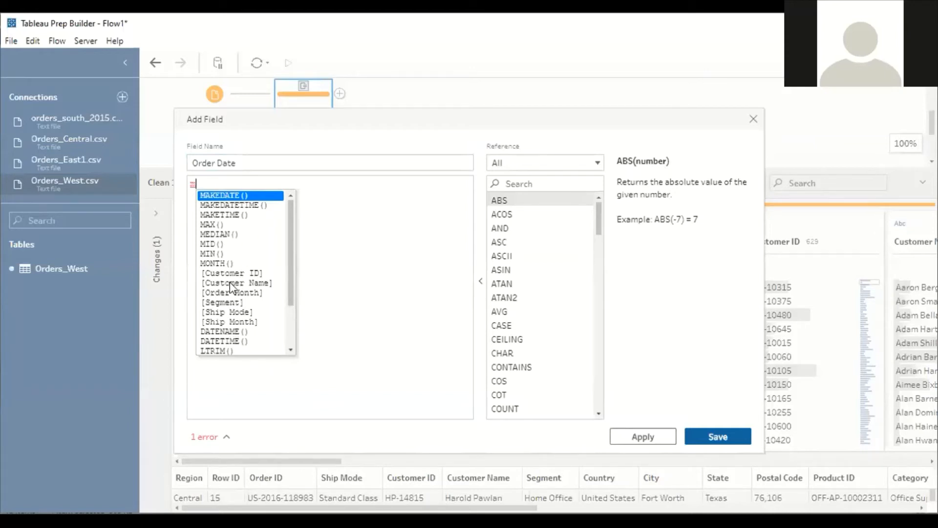
pyautogui.click(236, 197)
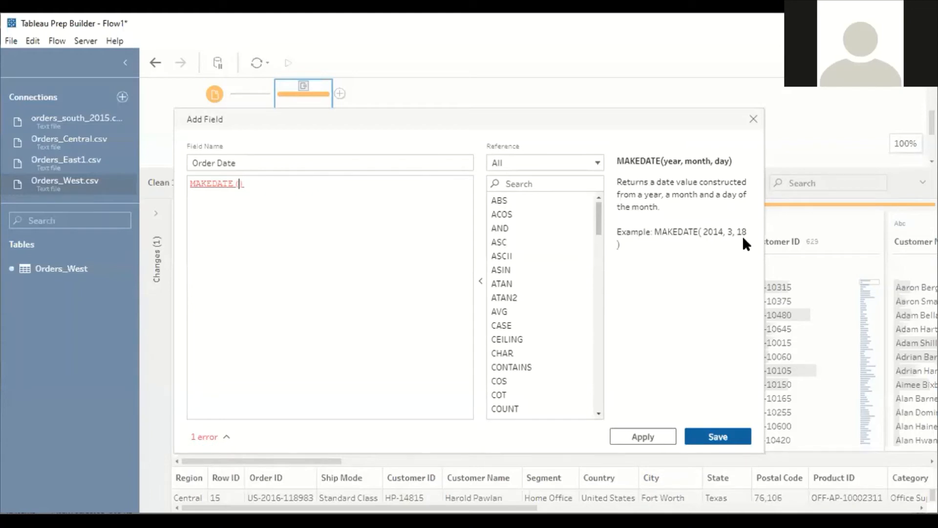
# Supply [Order Year] and [Order Month] as the year and month arguments of MAKEDATE
pyautogui.write('[ord')
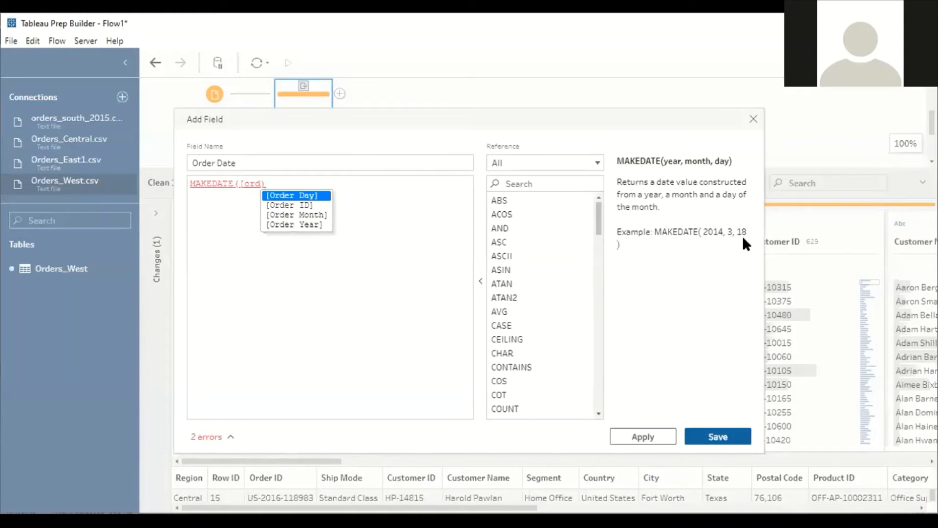
pyautogui.press('Down')
pyautogui.press('Down')
pyautogui.press('Down')
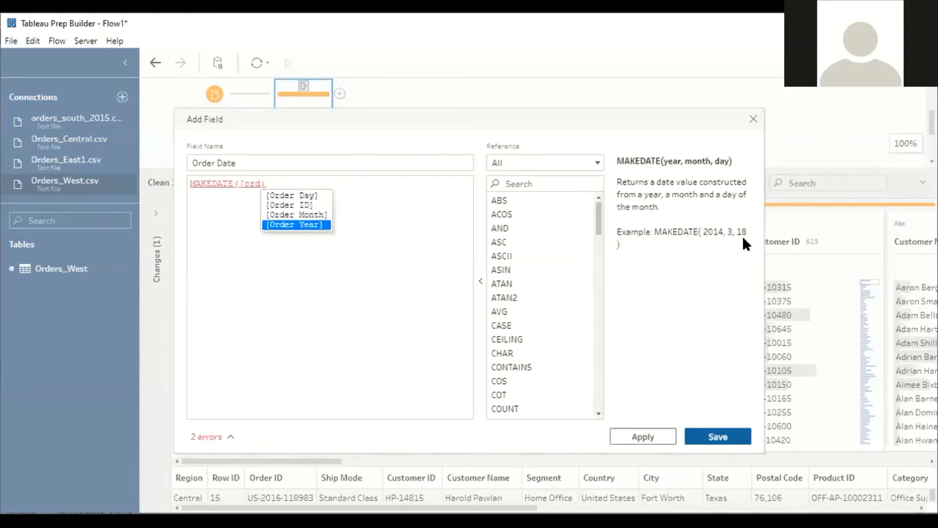
pyautogui.press('Return')
pyautogui.write(',')
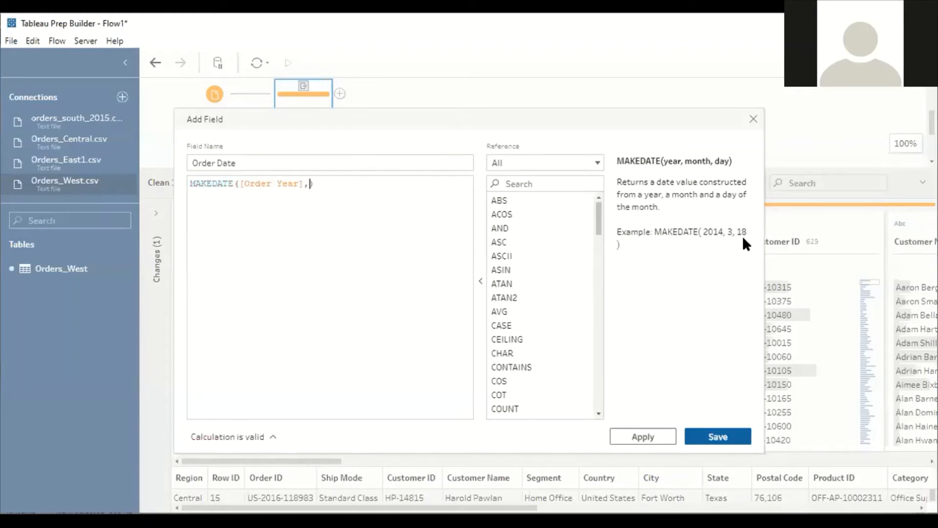
pyautogui.write(' [')
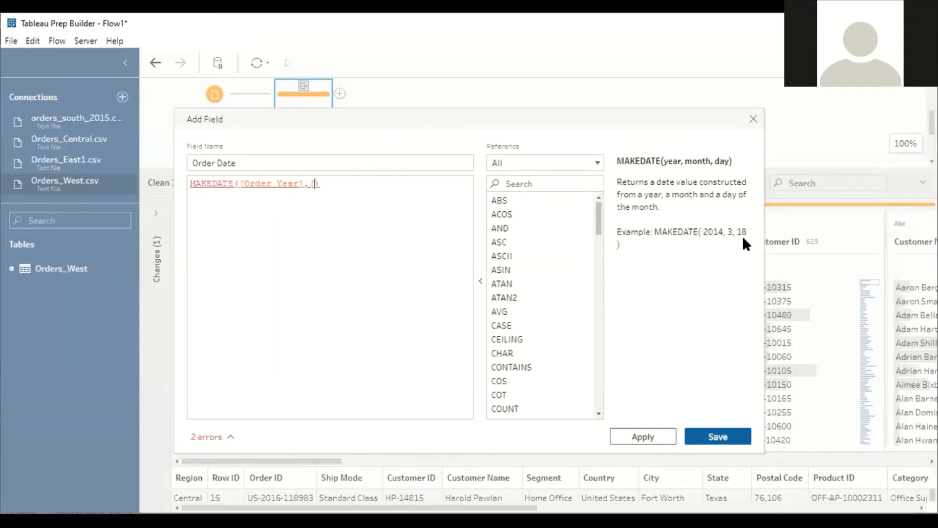
pyautogui.write('or')
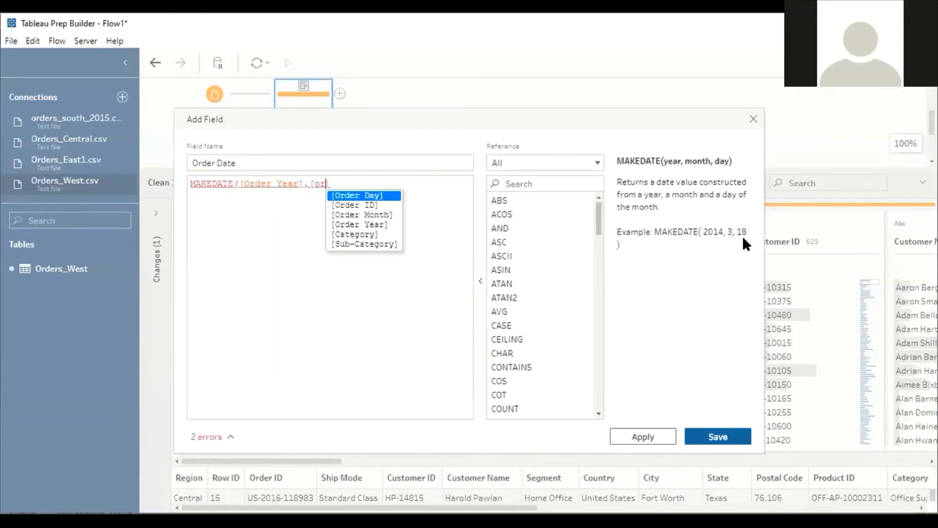
pyautogui.press('Down')
pyautogui.press('Down')
pyautogui.press('Return')
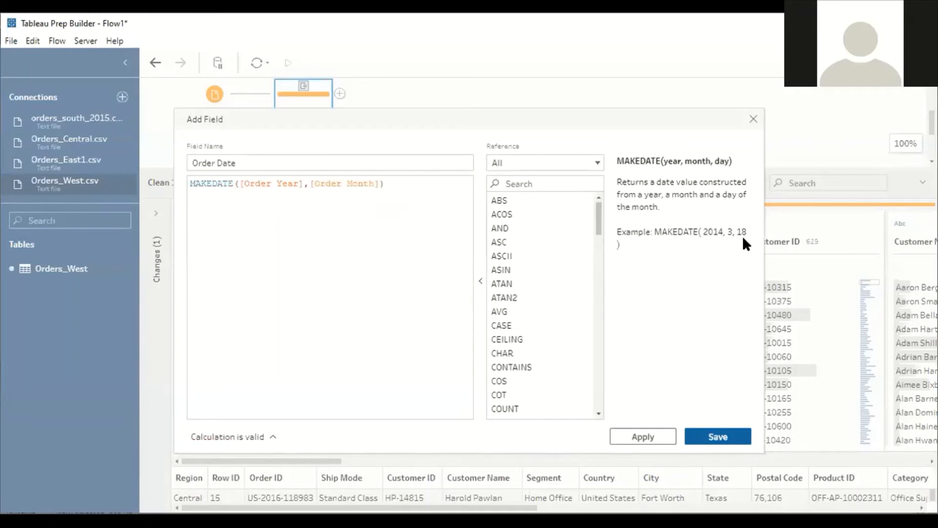
# Add [Order Day] as the day argument of MAKEDATE and save the Order Date field
pyautogui.write(',or')
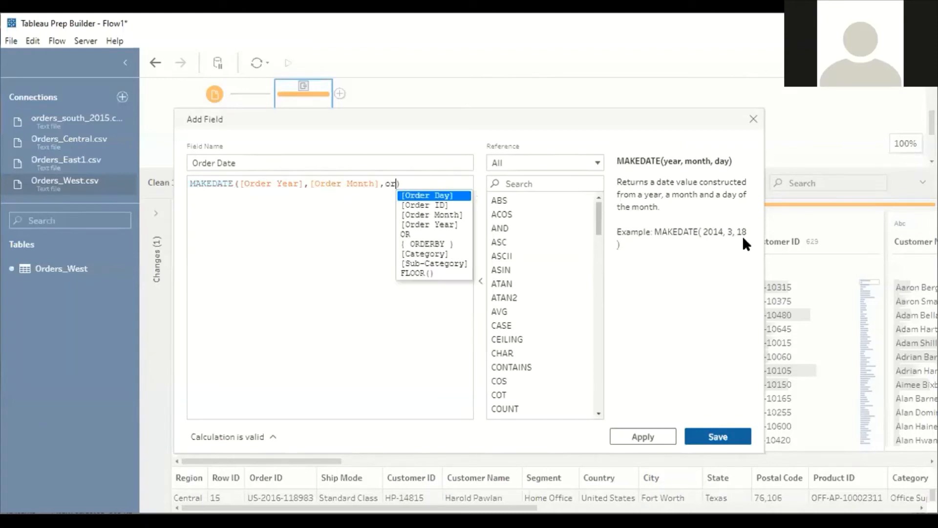
pyautogui.write('de')
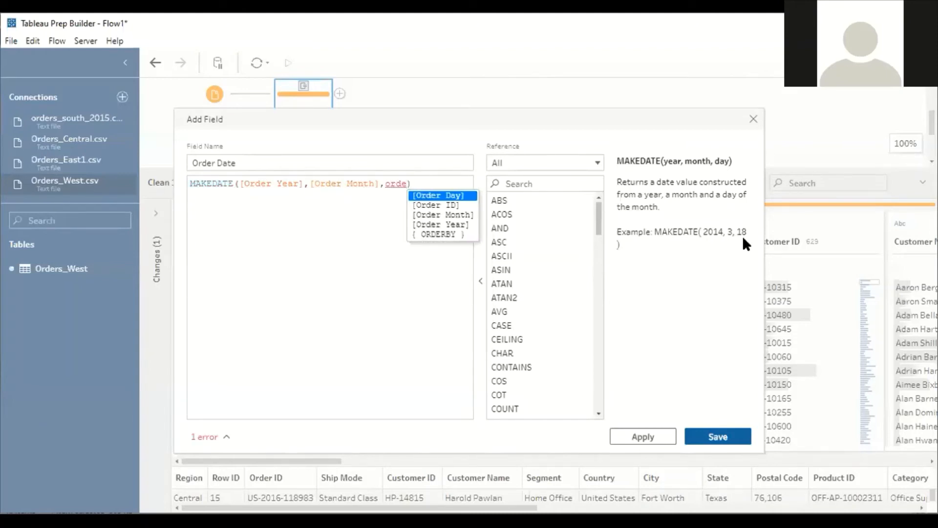
pyautogui.press('Return')
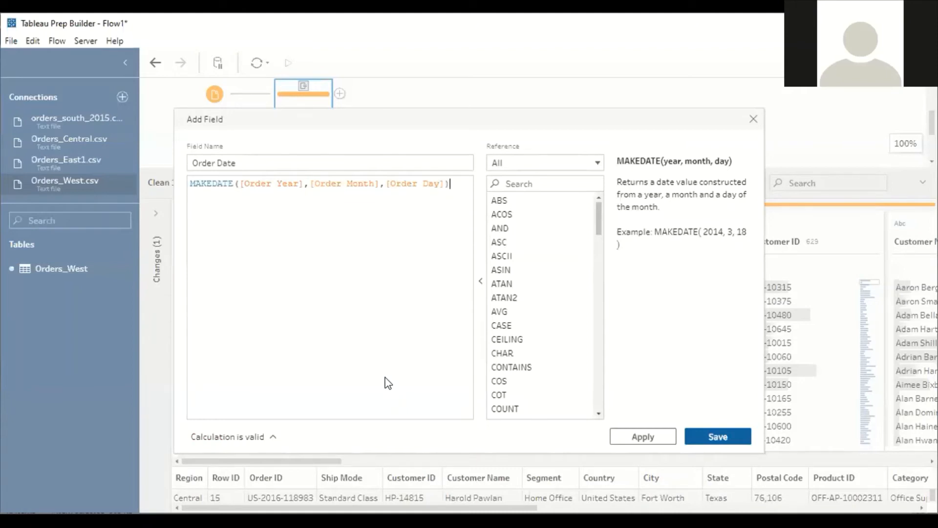
pyautogui.click(652, 438)
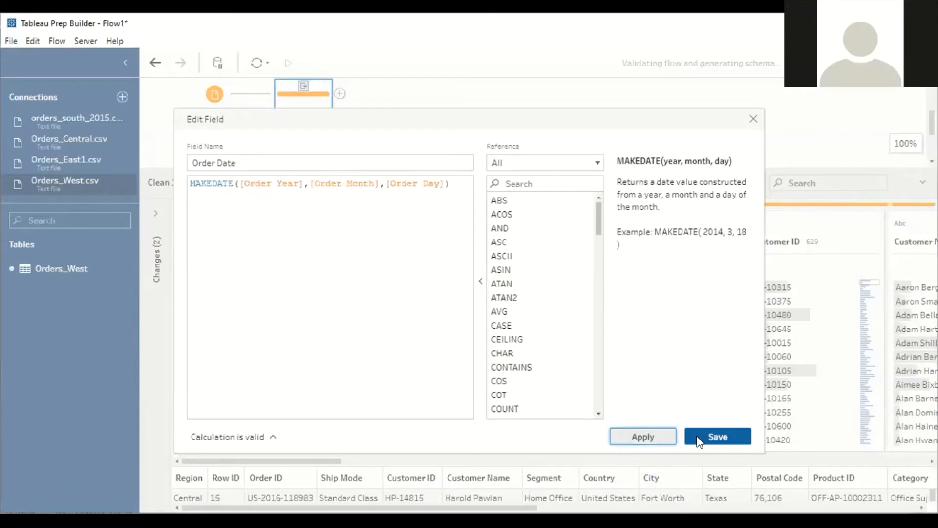
pyautogui.click(717, 436)
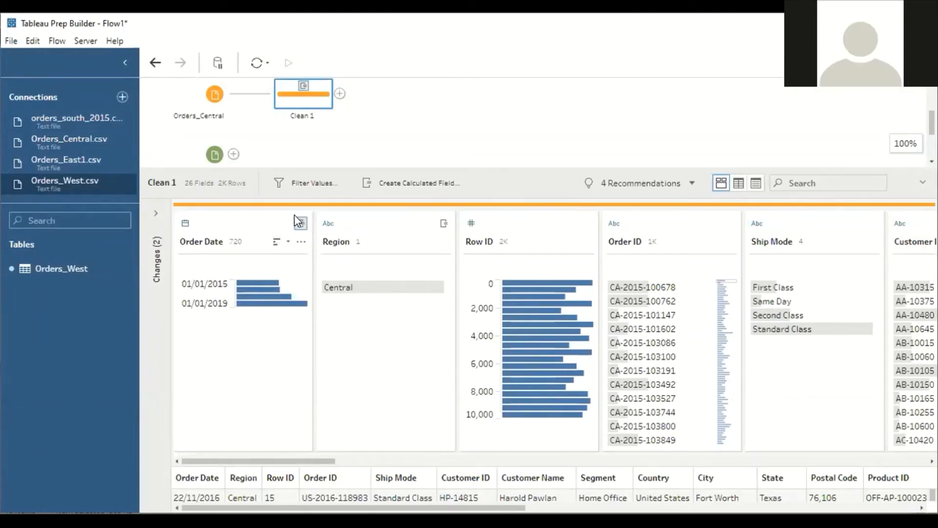
# Start a calculated field named Ship Date in the Orders_Central clean step, using the MAKEDATE function
pyautogui.moveTo(300, 223)
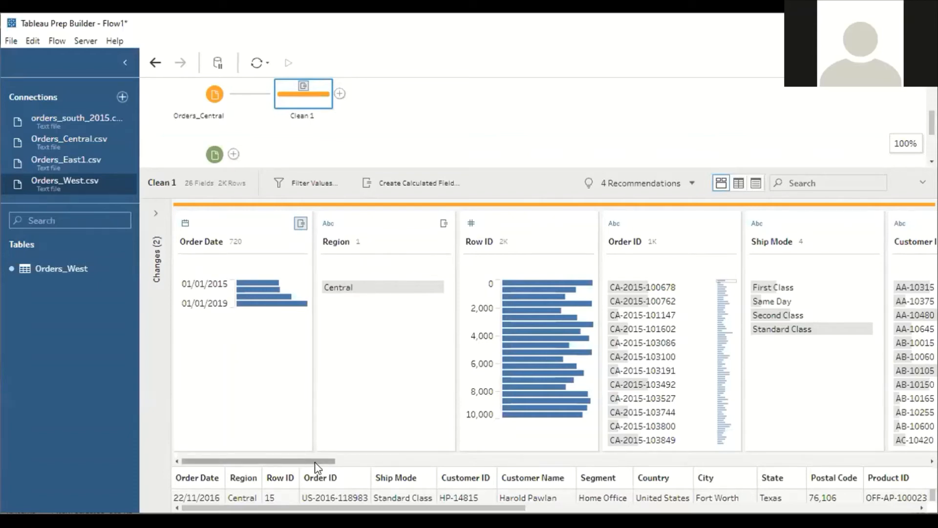
pyautogui.moveTo(316, 466); pyautogui.dragTo(824, 467)
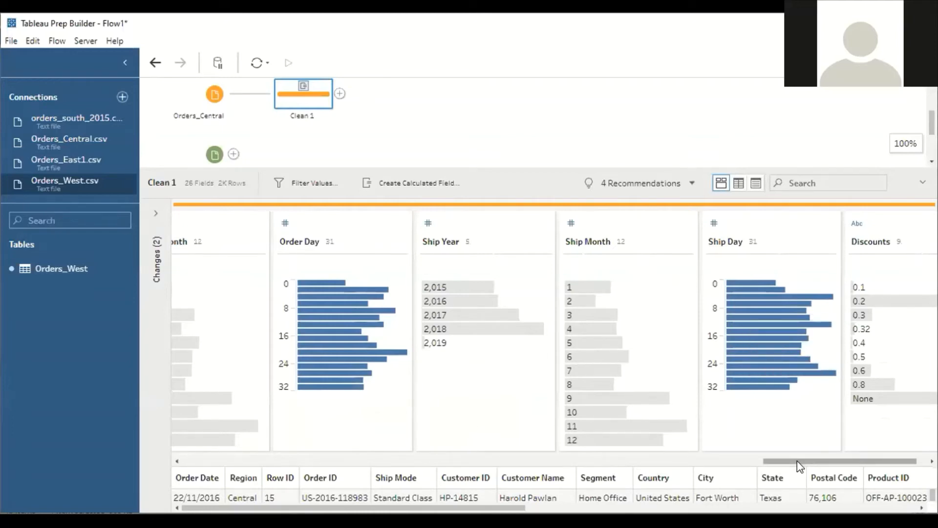
pyautogui.moveTo(792, 466); pyautogui.dragTo(762, 464)
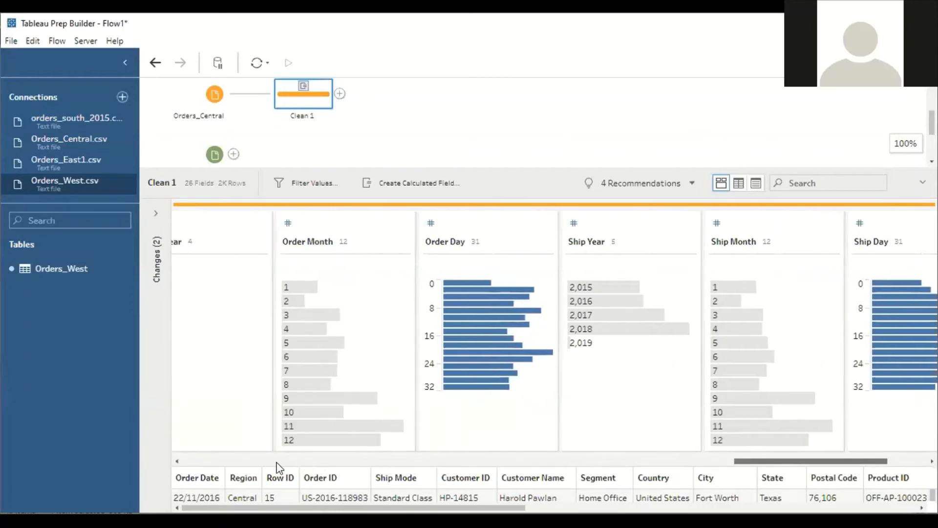
pyautogui.moveTo(237, 464); pyautogui.dragTo(204, 457)
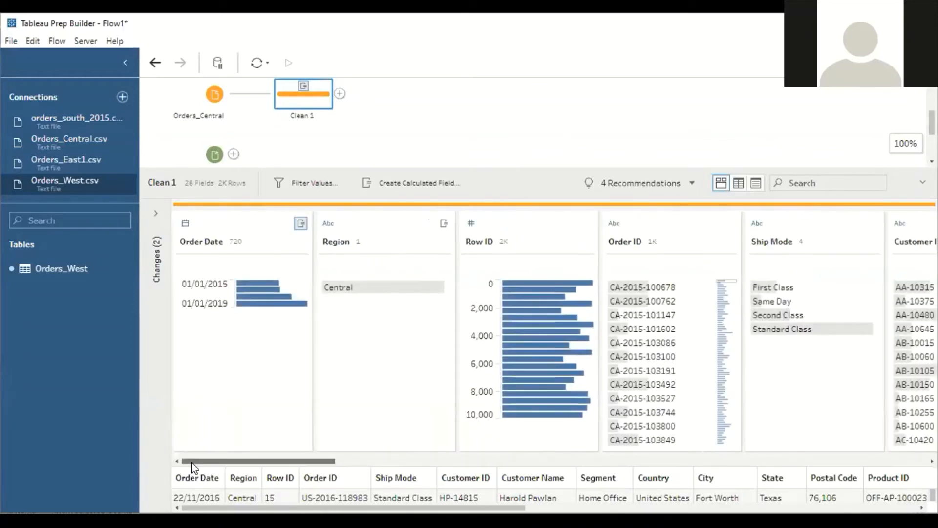
pyautogui.click(422, 187)
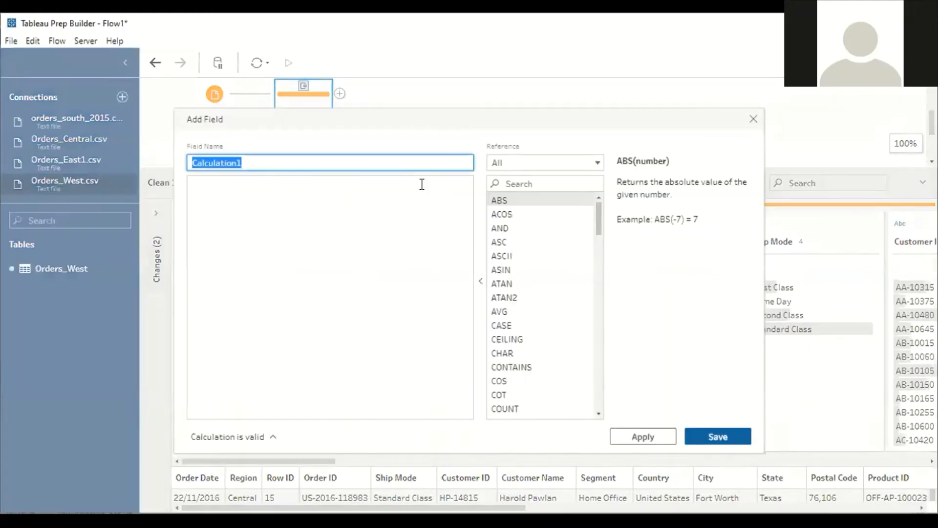
pyautogui.write('Shi')
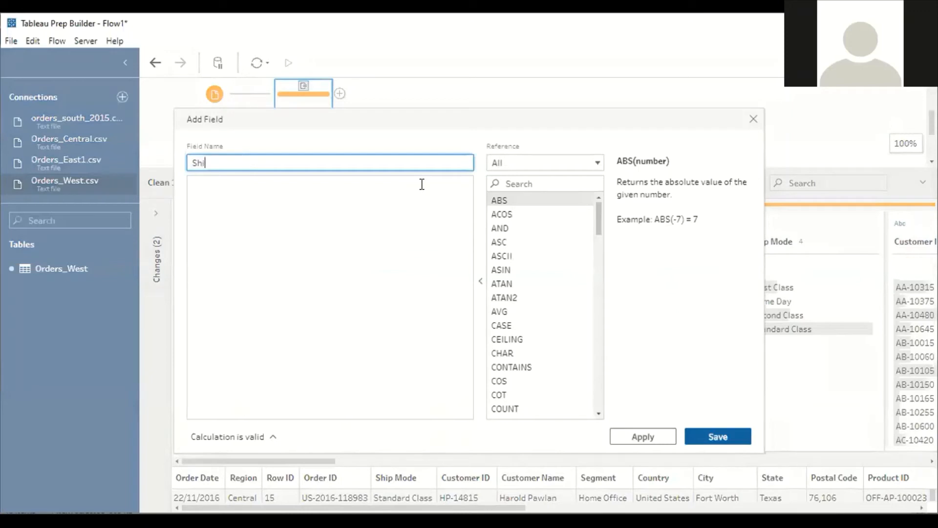
pyautogui.write('p Date')
pyautogui.click(382, 205)
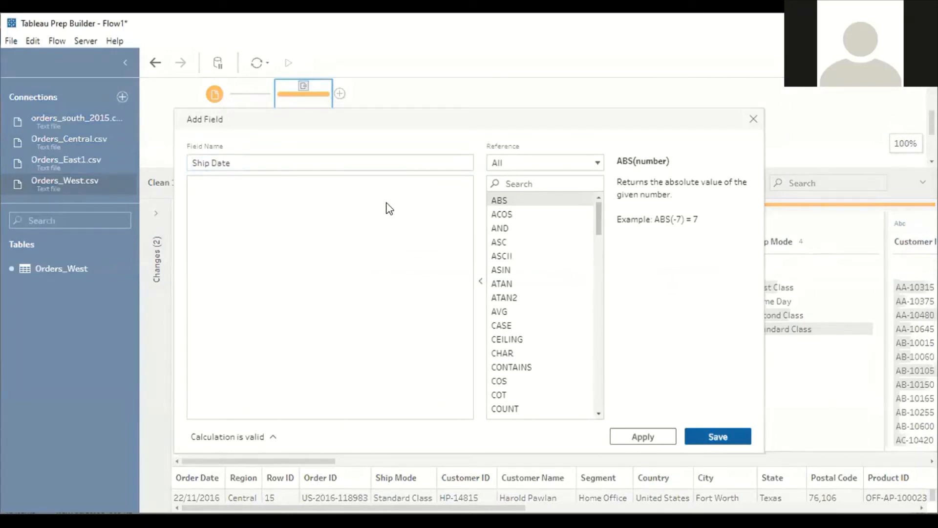
pyautogui.write('mak')
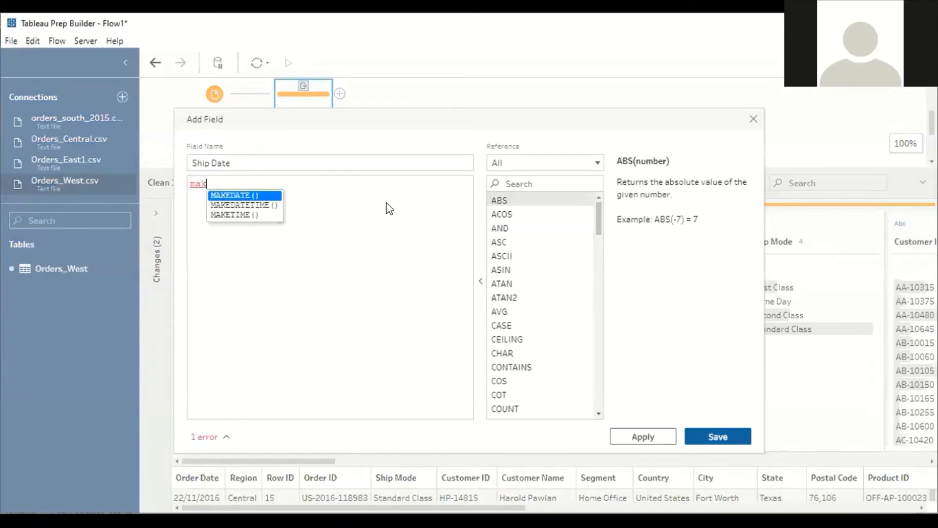
pyautogui.press('Return')
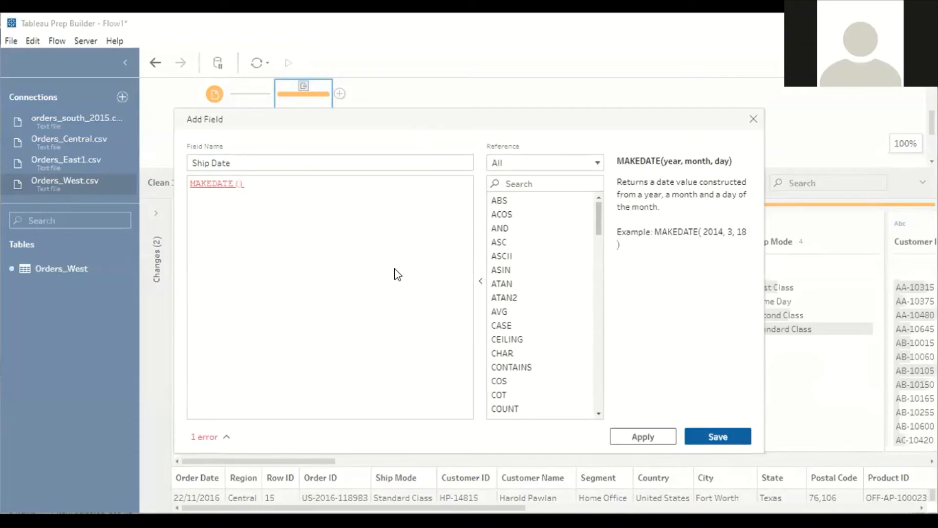
# Supply [Ship Year] and [Ship Month] as the year and month arguments of the Ship Date formula
pyautogui.click(238, 183)
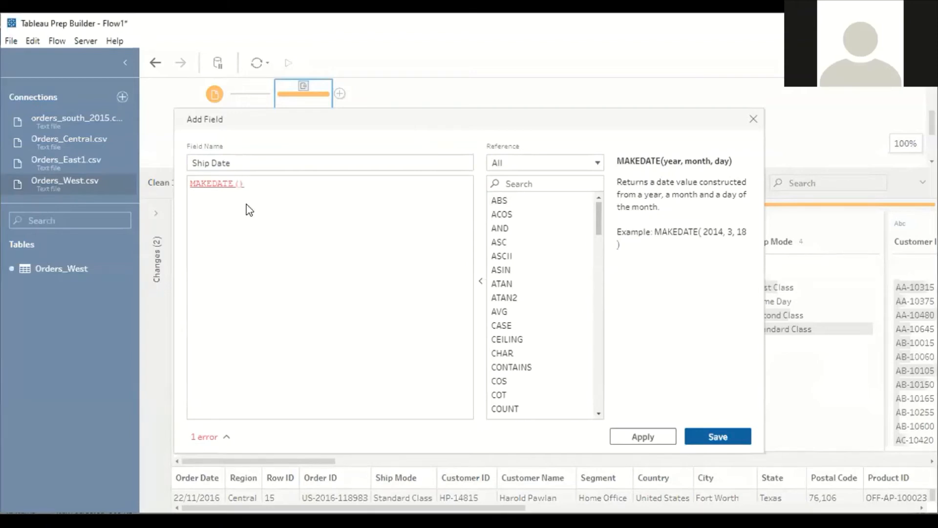
pyautogui.write('[shi')
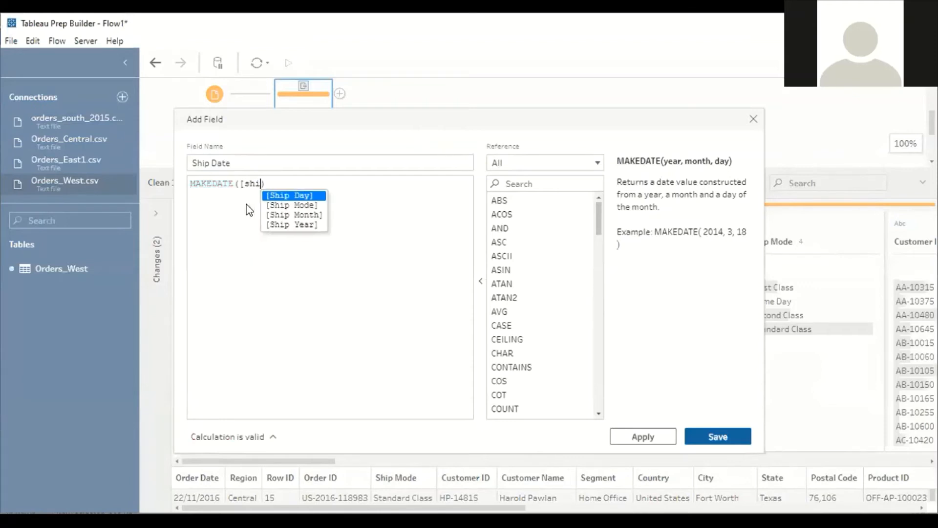
pyautogui.press('Down')
pyautogui.press('Down')
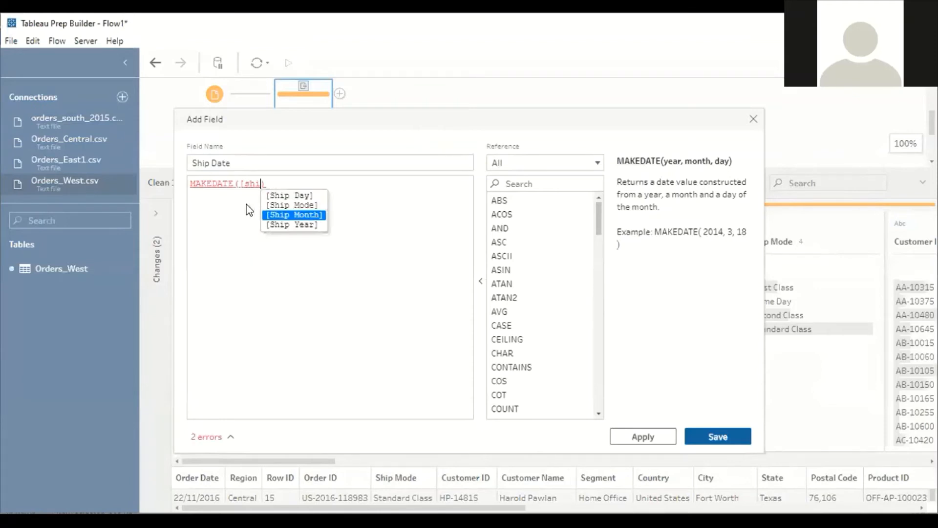
pyautogui.press('Down')
pyautogui.press('Return')
pyautogui.write(', [')
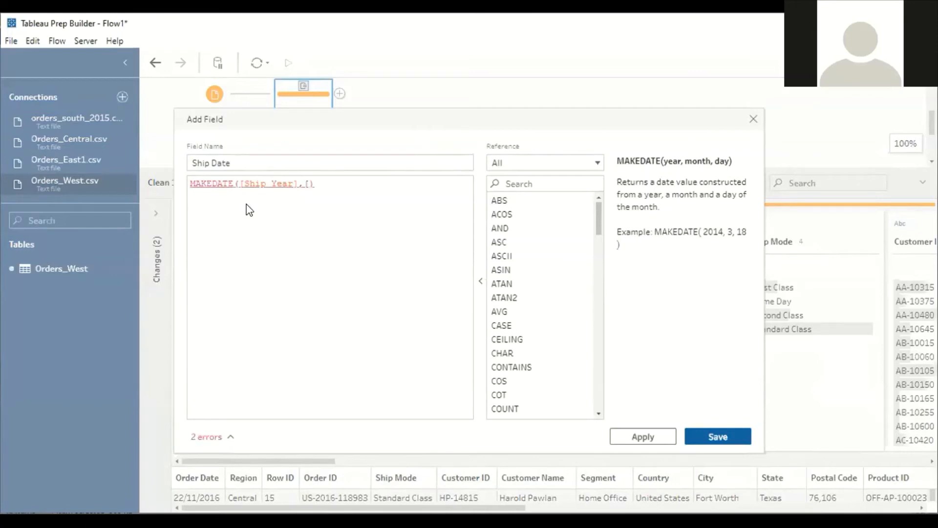
pyautogui.write('shi')
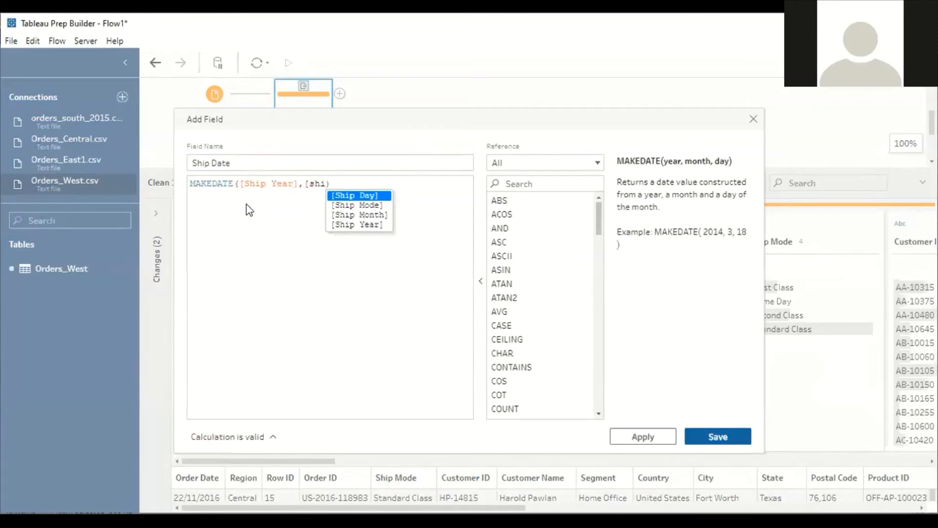
pyautogui.press('Down')
pyautogui.press('Down')
pyautogui.press('Return')
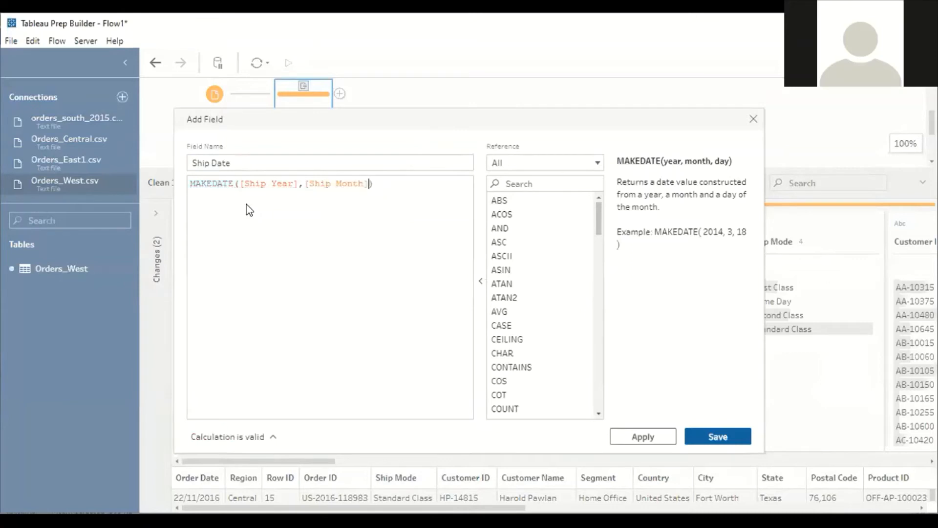
# Add [Ship Day] as the day argument of MAKEDATE and save the Ship Date field
pyautogui.write(',shi')
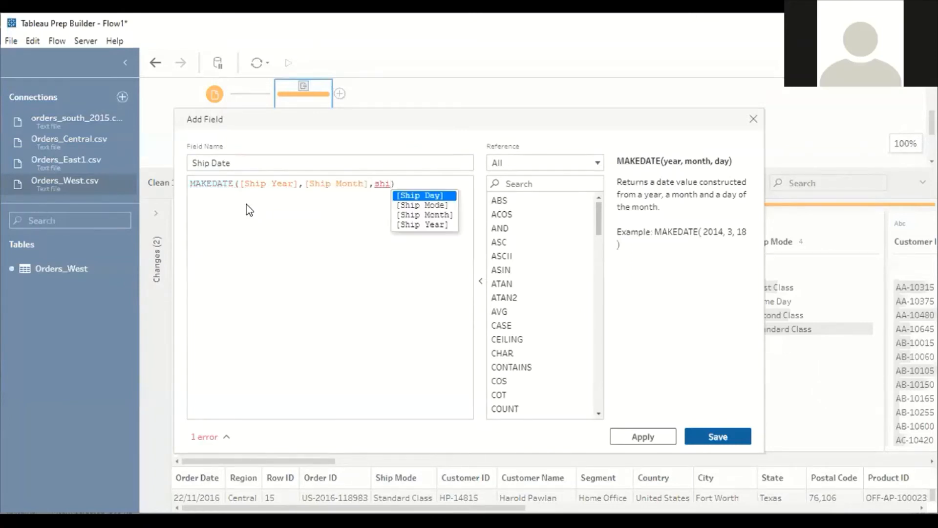
pyautogui.press('Return')
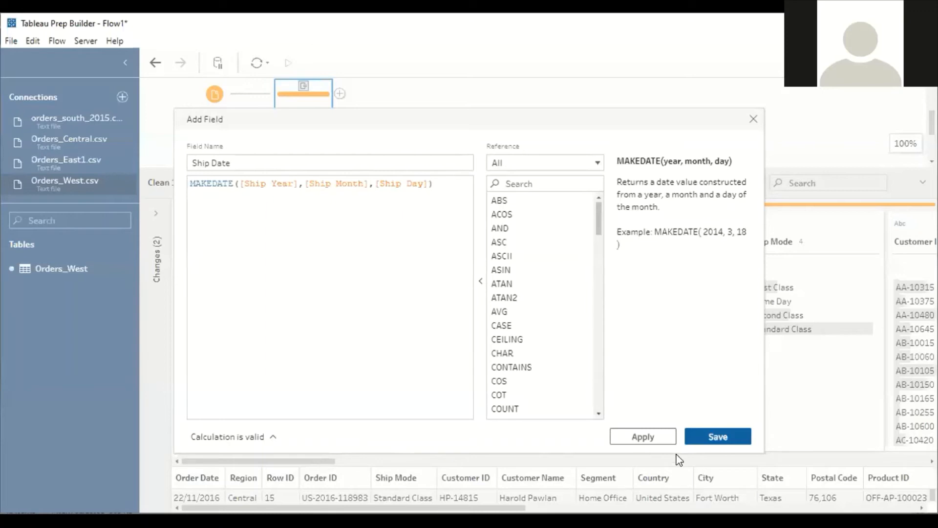
pyautogui.click(649, 436)
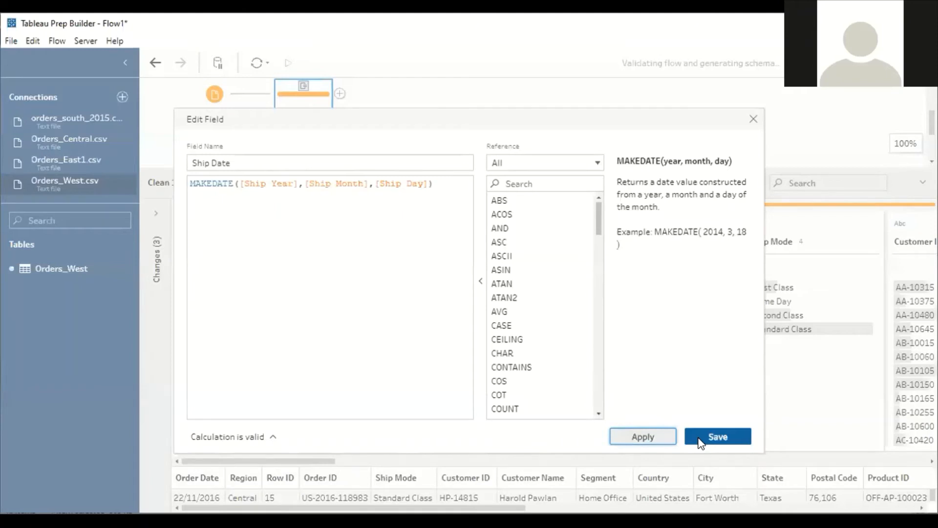
pyautogui.click(717, 437)
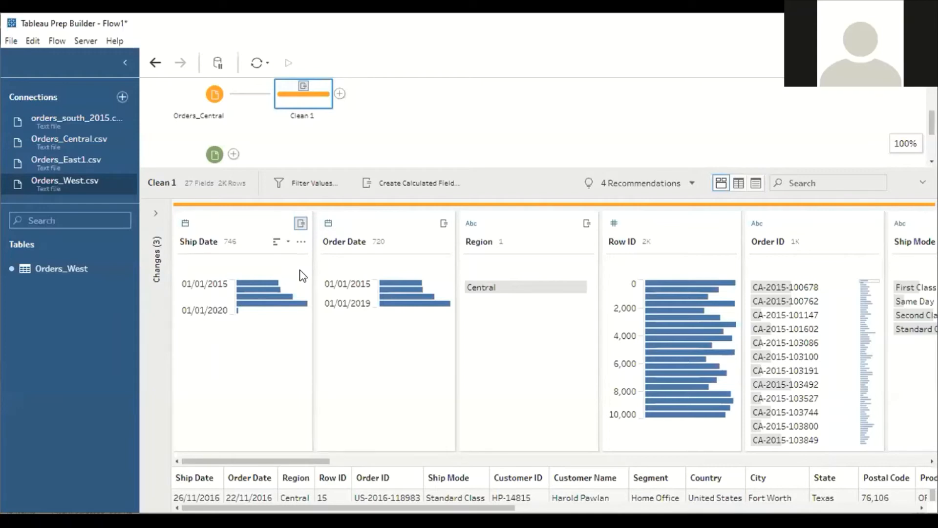
# Filter the clean step's fields by "ship" and remove the Ship Year, Ship Month and Ship Day fields
pyautogui.click(805, 185)
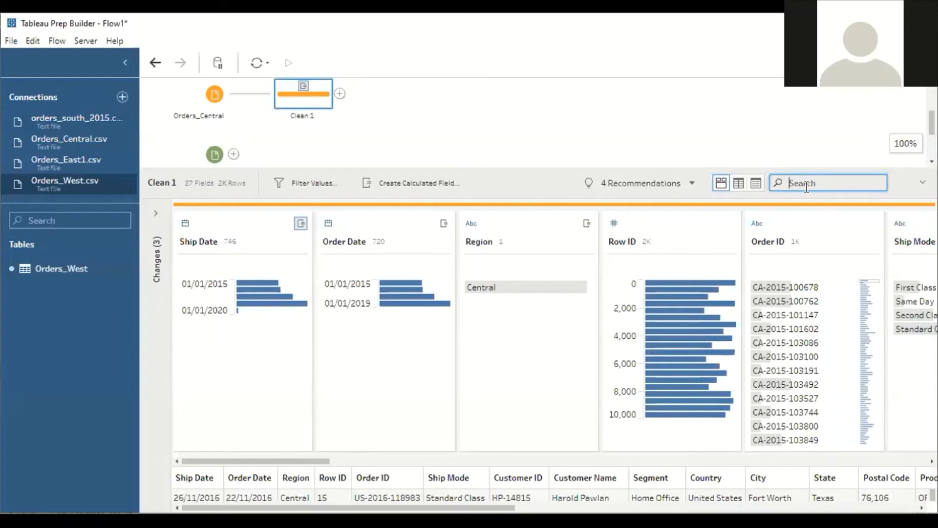
pyautogui.write('ship')
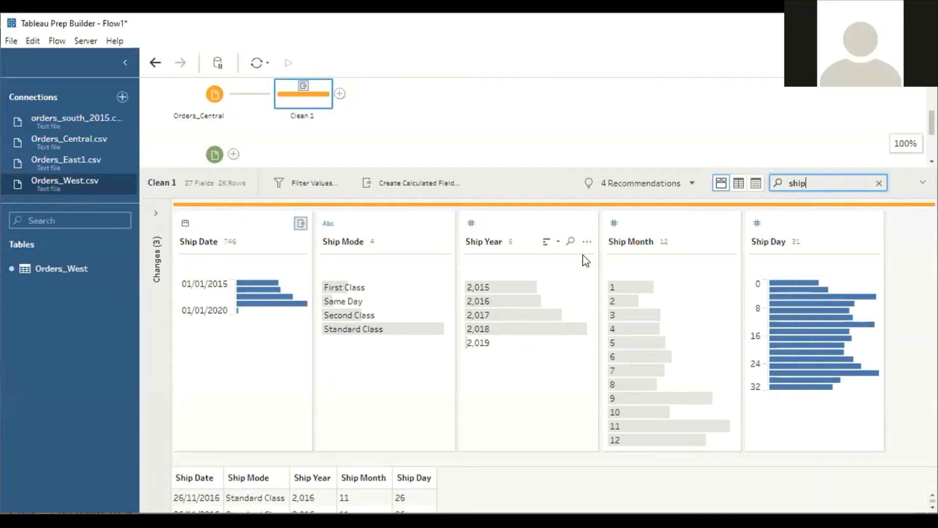
pyautogui.click(587, 243)
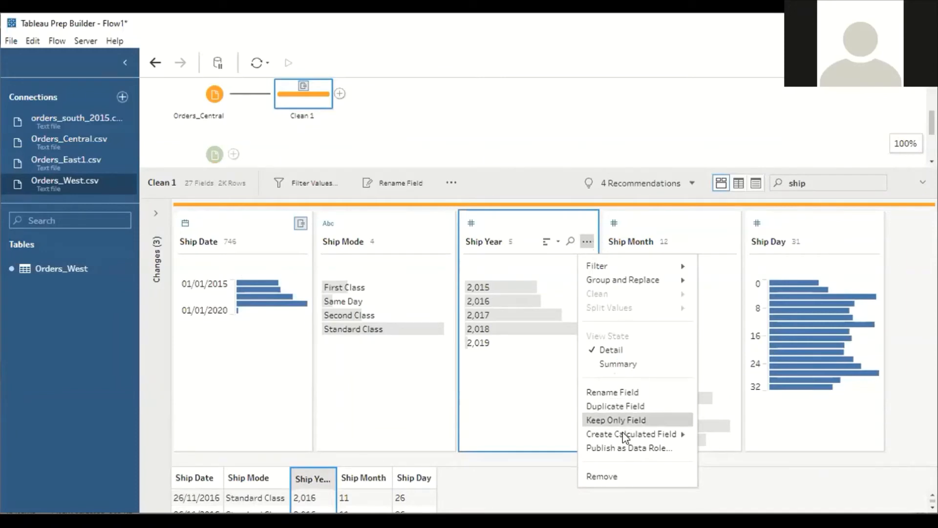
pyautogui.click(628, 481)
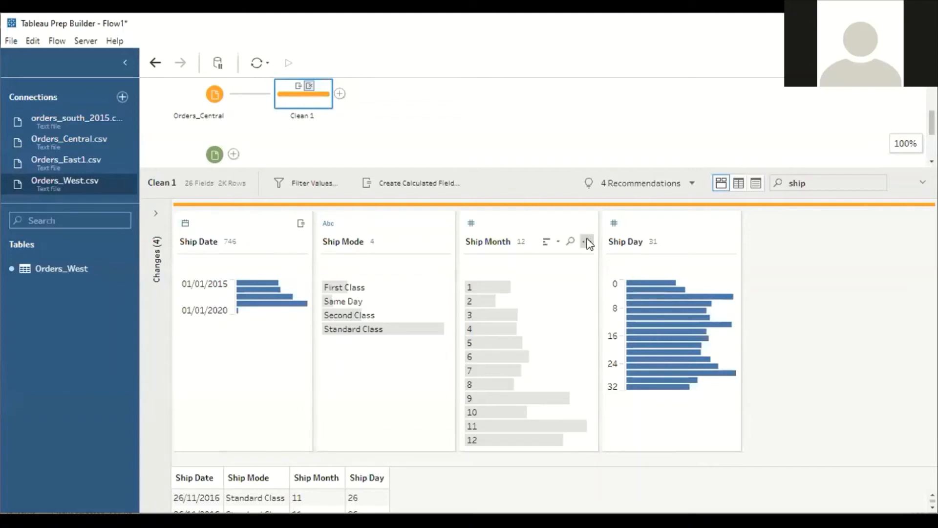
pyautogui.click(587, 241)
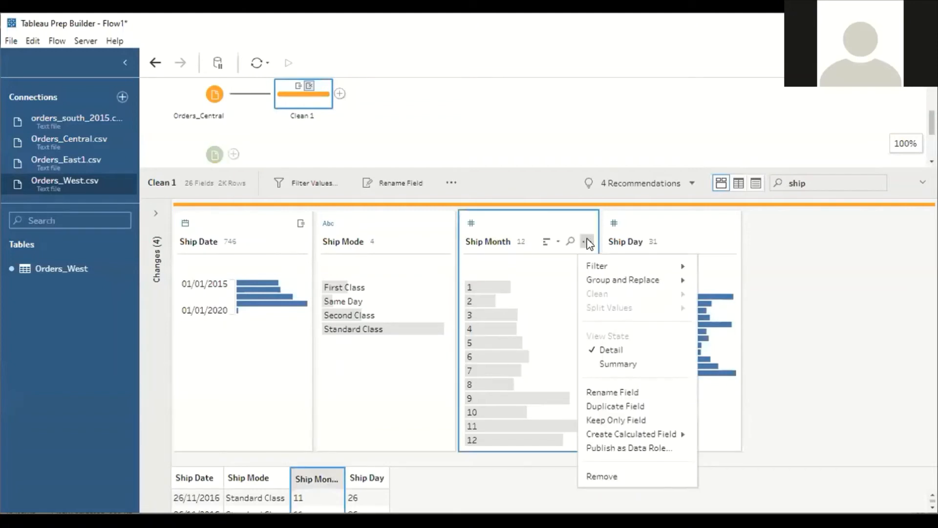
pyautogui.click(625, 480)
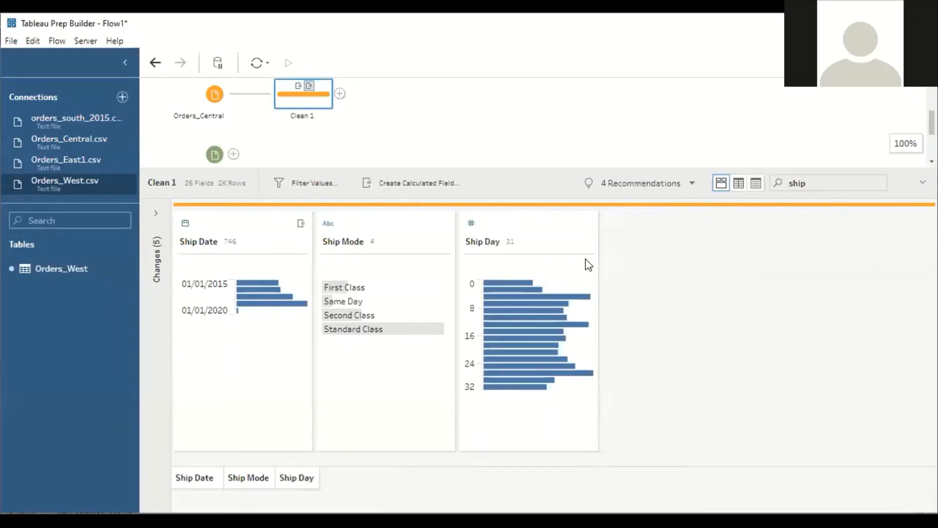
pyautogui.click(587, 241)
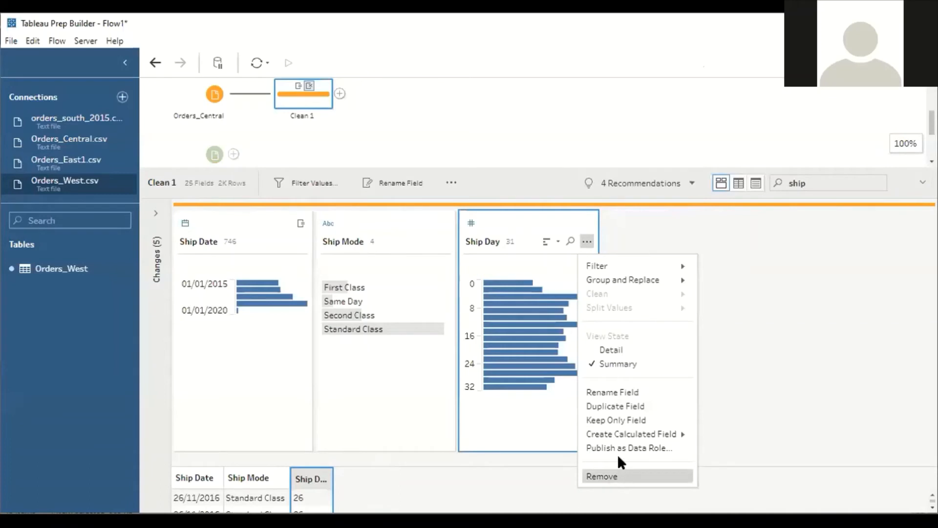
pyautogui.click(617, 473)
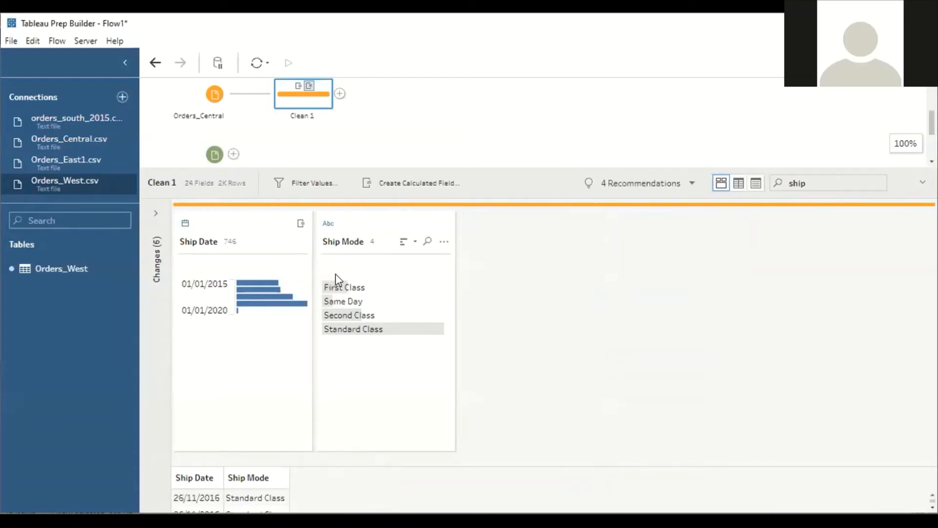
# Replace the "ship" field filter in the Orders_Central clean step with "order"
pyautogui.click(812, 182)
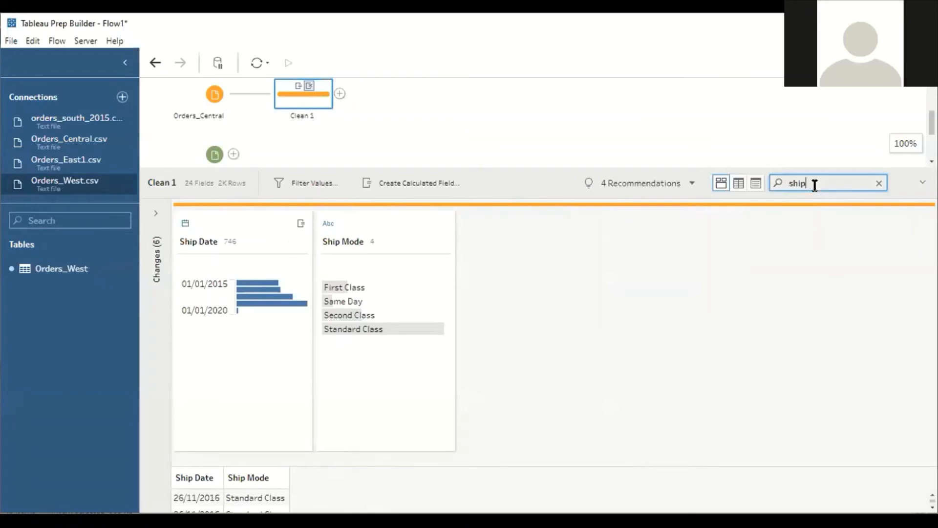
pyautogui.press('BackSpace')
pyautogui.press('BackSpace')
pyautogui.press('BackSpace')
pyautogui.press('BackSpace')
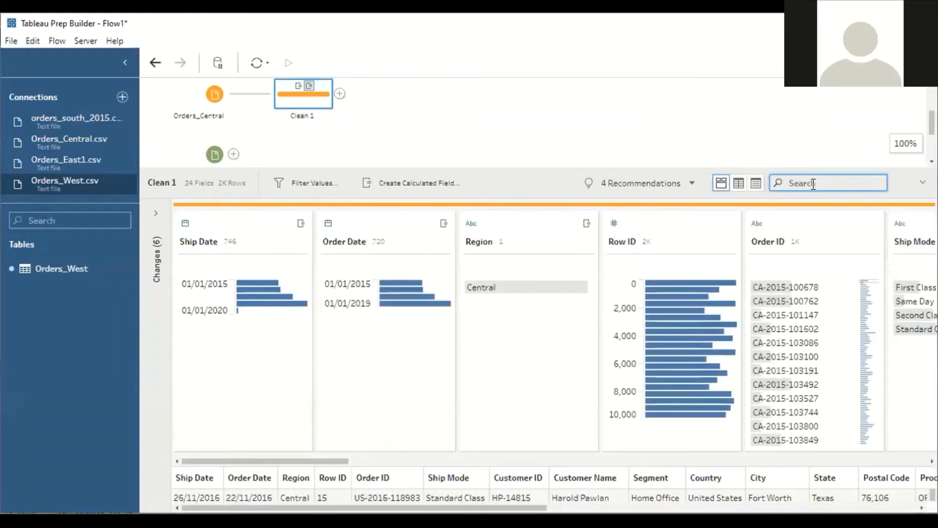
pyautogui.write('o')
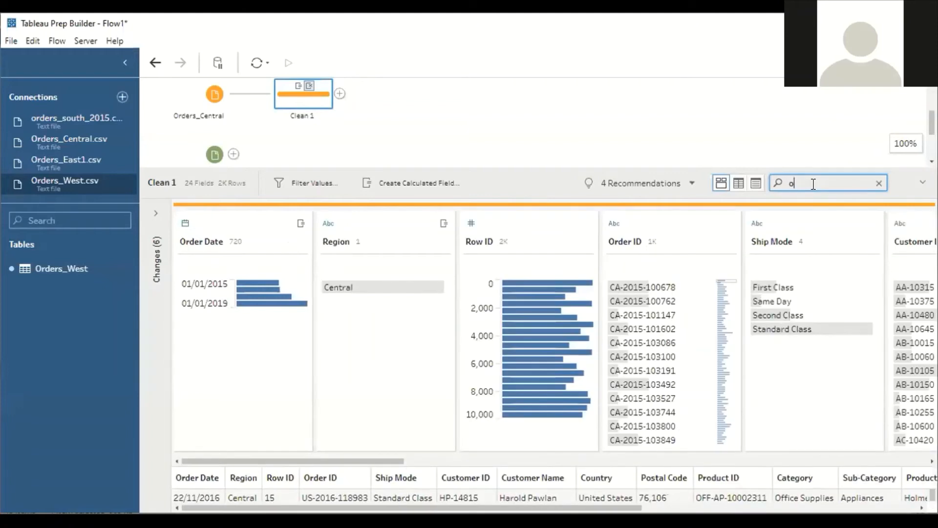
pyautogui.write('rder')
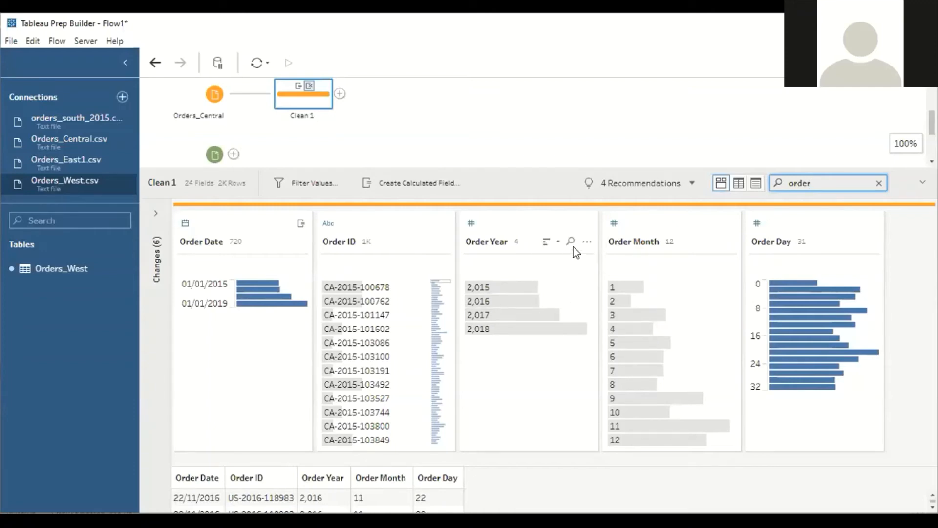
# Remove the Order Year, Order Month and Order Day fields from the Orders_Central clean step
pyautogui.click(587, 242)
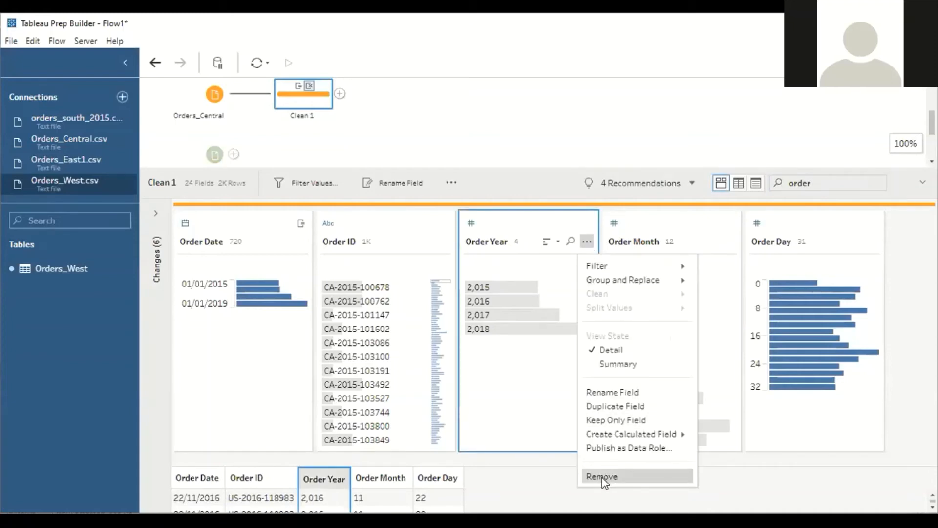
pyautogui.click(602, 477)
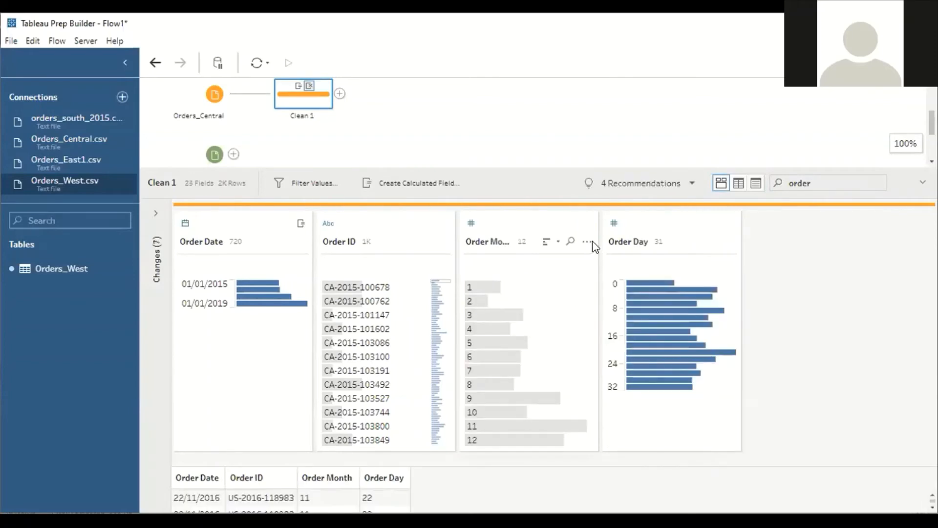
pyautogui.click(587, 241)
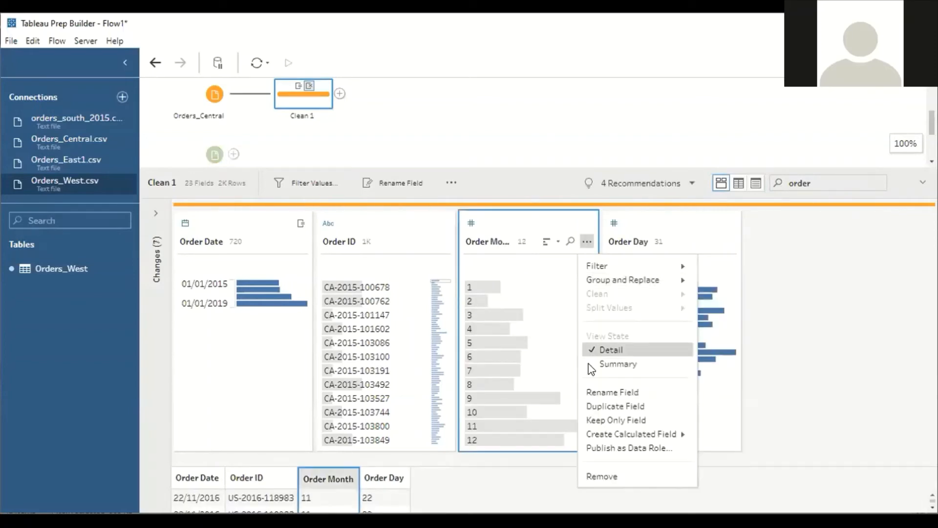
pyautogui.click(608, 475)
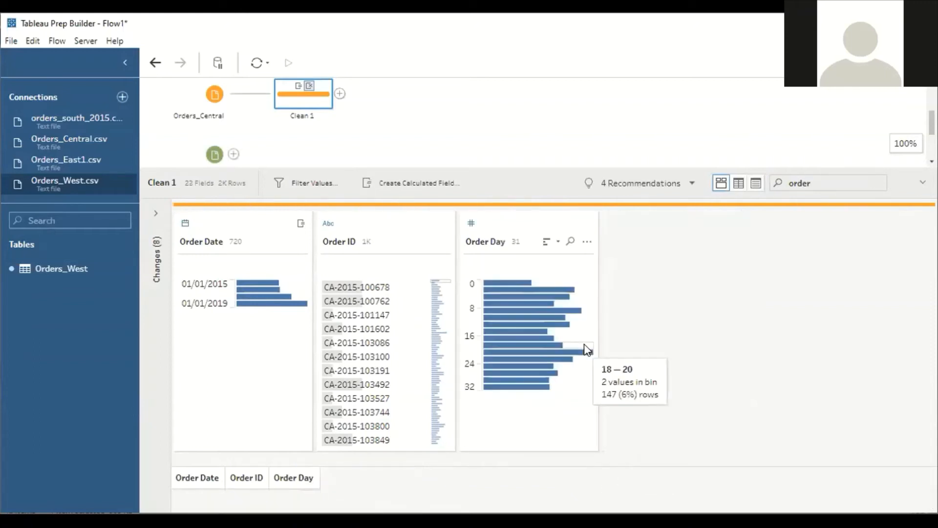
pyautogui.click(588, 243)
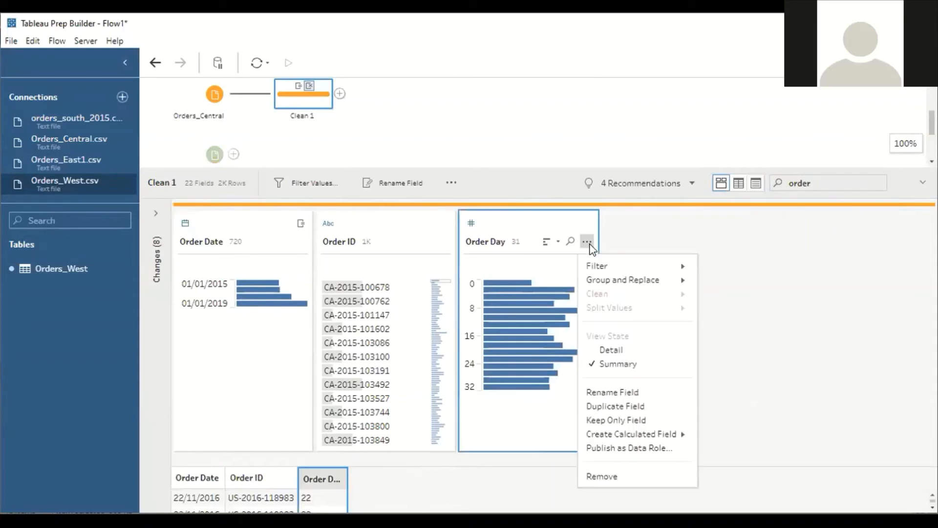
pyautogui.click(613, 475)
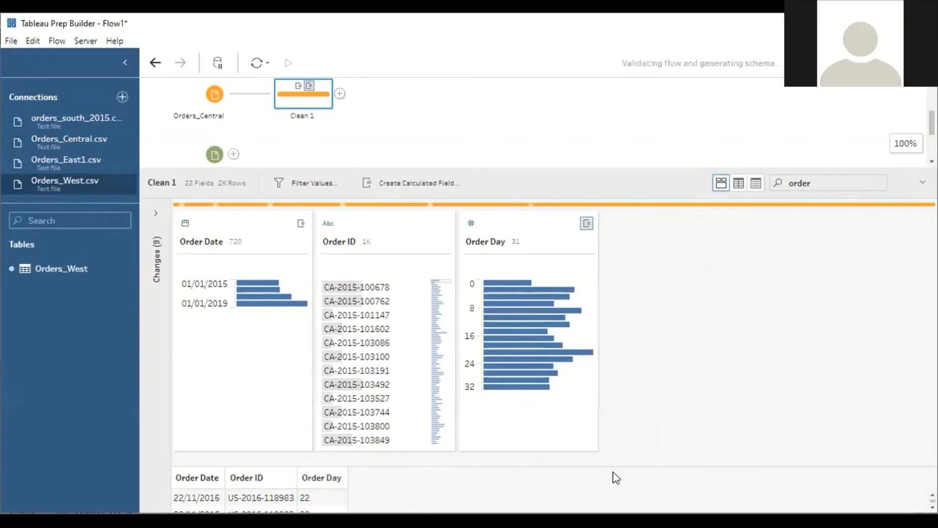
# Clear the "order" filter so that all fields of the Orders_Central clean step are listed
pyautogui.click(815, 183)
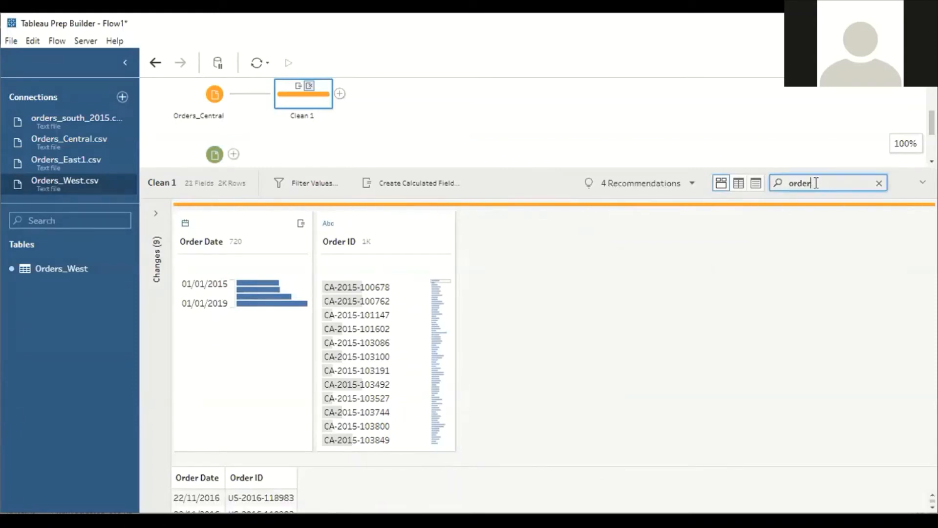
pyautogui.press('BackSpace')
pyautogui.press('BackSpace')
pyautogui.press('BackSpace')
pyautogui.press('BackSpace')
pyautogui.press('BackSpace')
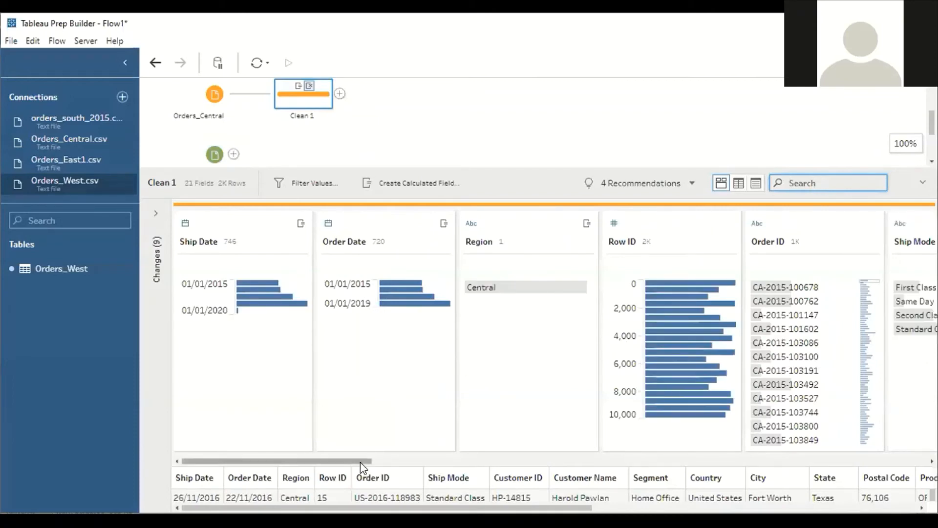
pyautogui.moveTo(360, 462); pyautogui.dragTo(378, 466)
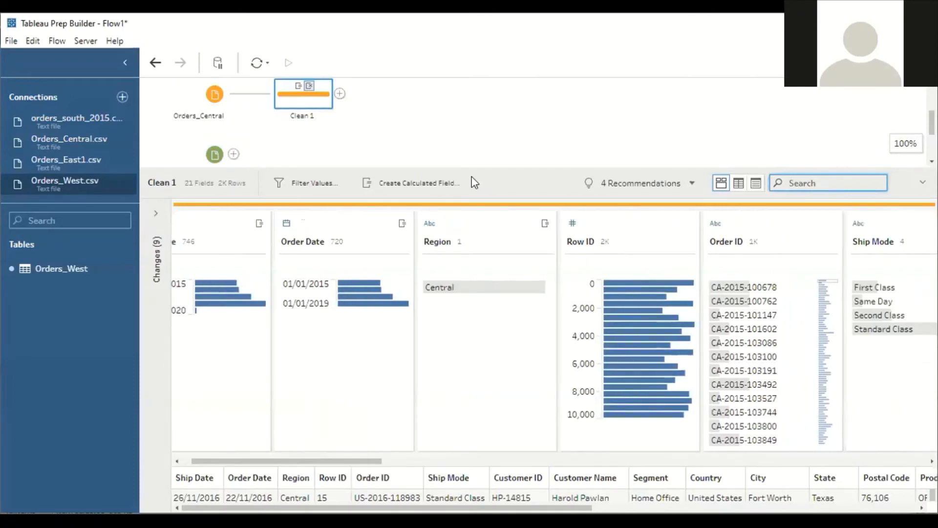
pyautogui.moveTo(496, 167); pyautogui.dragTo(494, 280)
pyautogui.scroll(2, 362, 200)
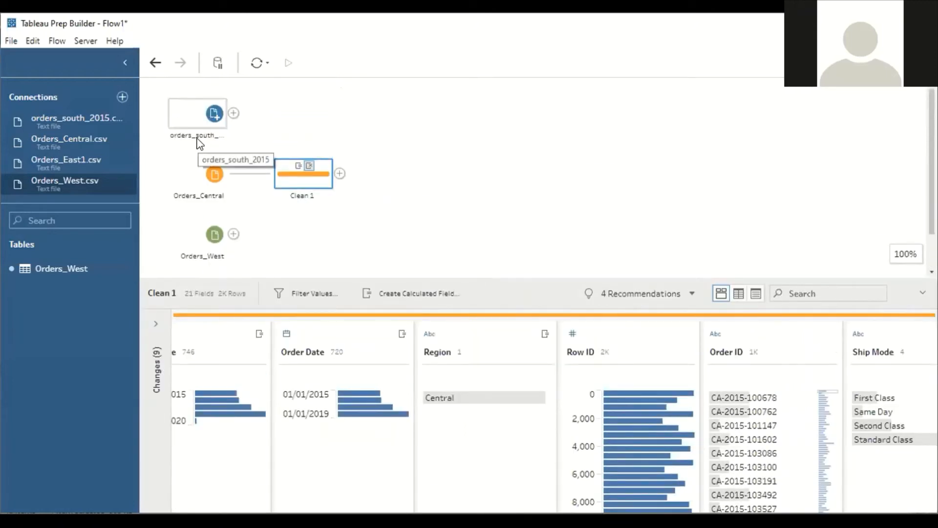
pyautogui.moveTo(346, 415)
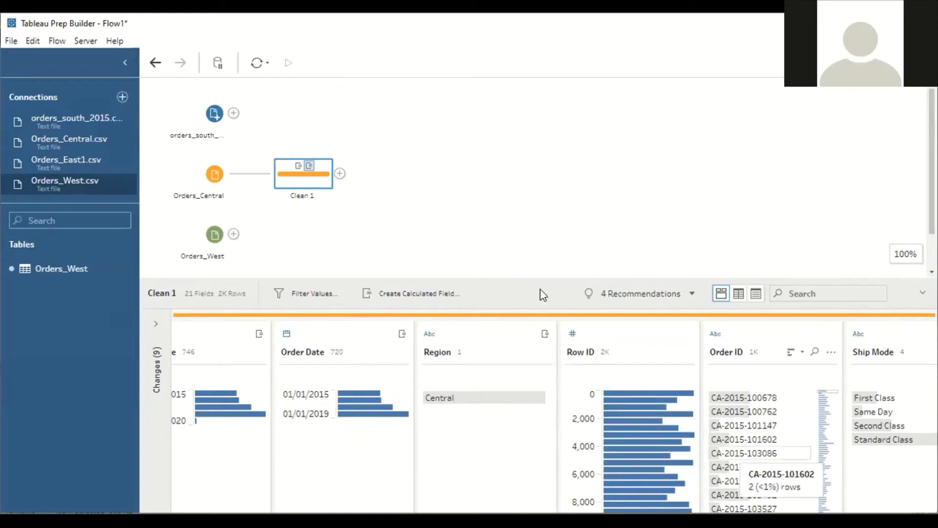
# Replace the None value in the Discounts field with 0 and change the field's data type to Number (decimal)
pyautogui.moveTo(521, 278); pyautogui.dragTo(520, 198)
pyautogui.moveTo(374, 488); pyautogui.dragTo(730, 495)
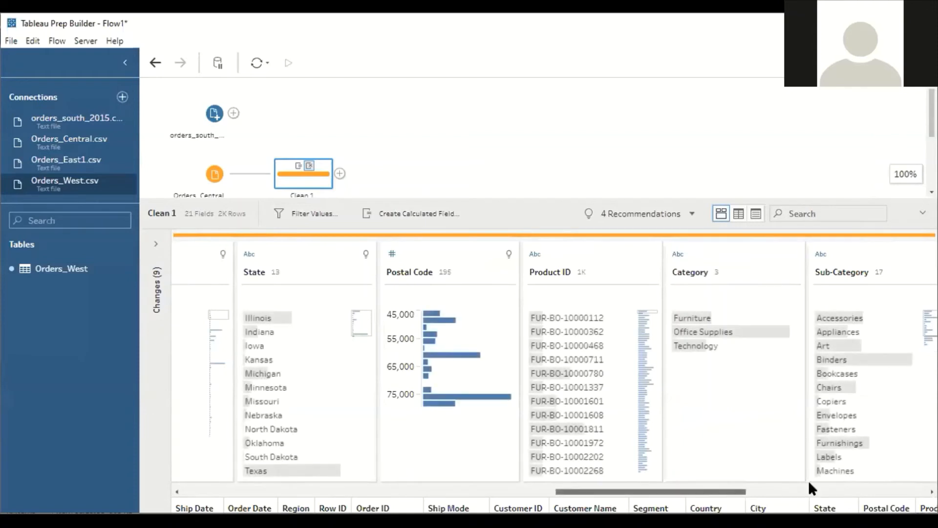
pyautogui.moveTo(809, 482); pyautogui.dragTo(783, 493)
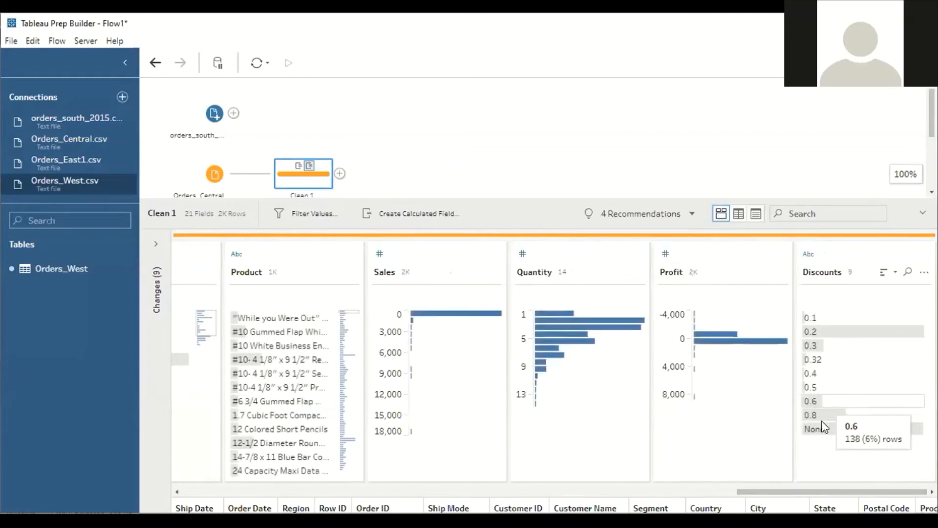
pyautogui.moveTo(825, 436)
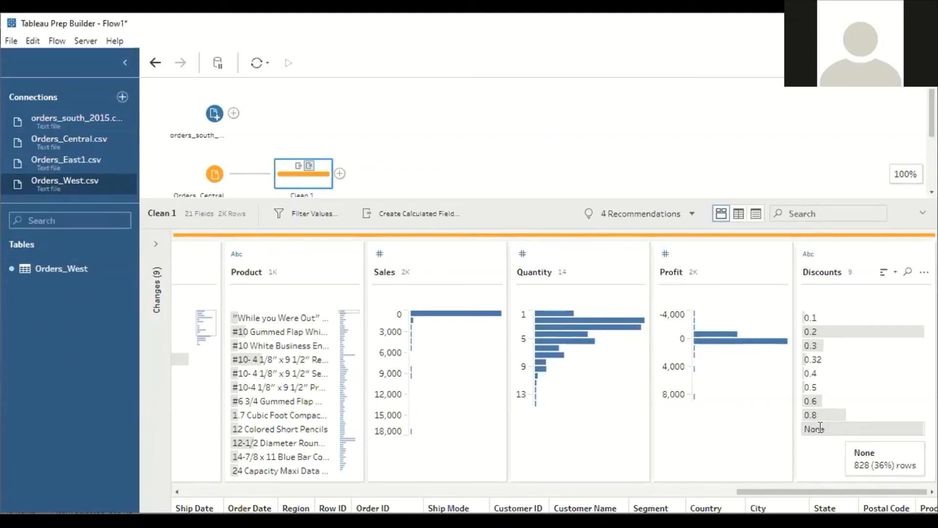
pyautogui.doubleClick(824, 429)
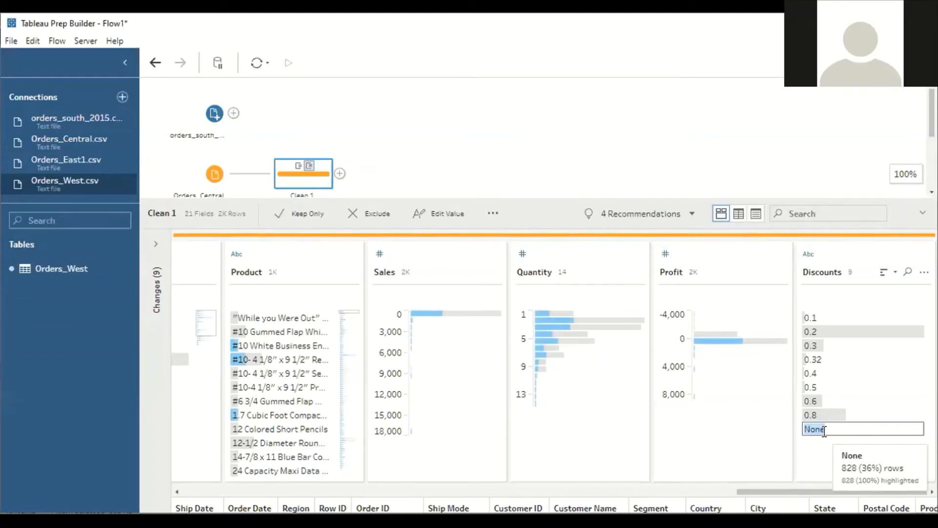
pyautogui.write('0')
pyautogui.press('Return')
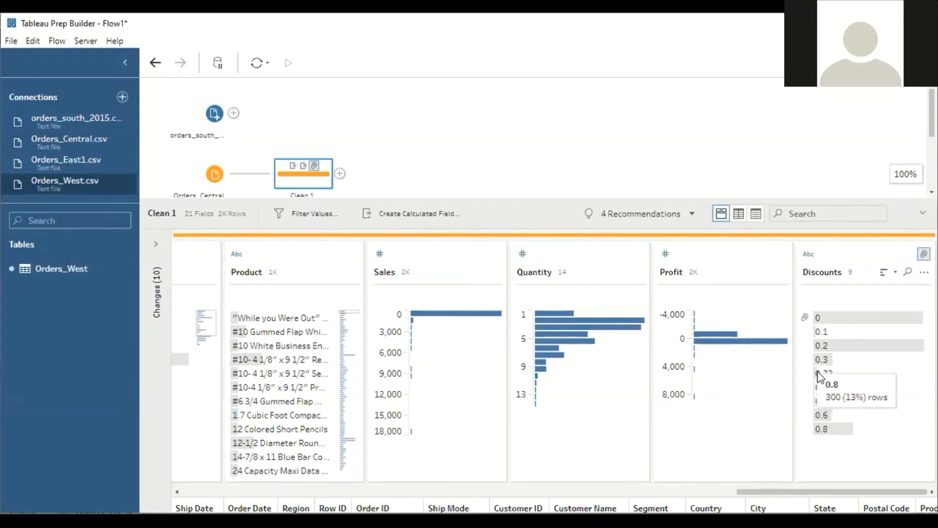
pyautogui.click(808, 254)
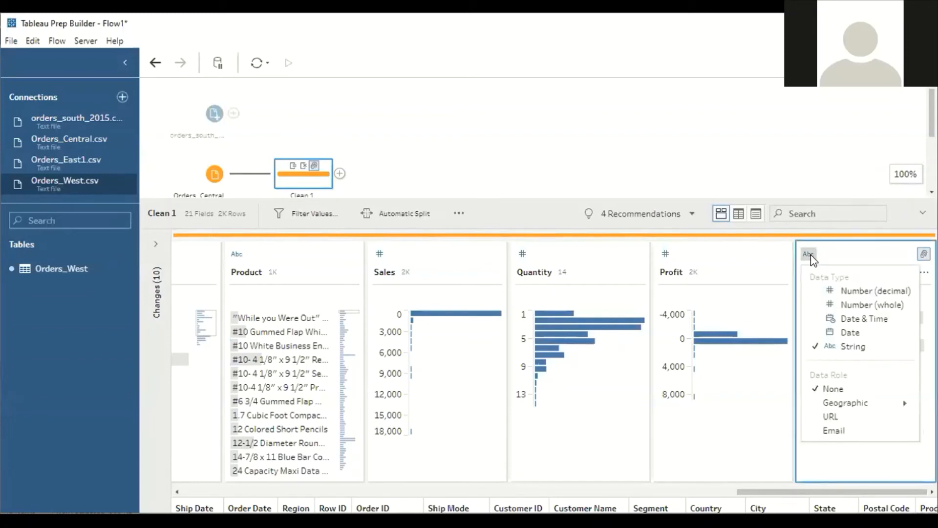
pyautogui.click(855, 290)
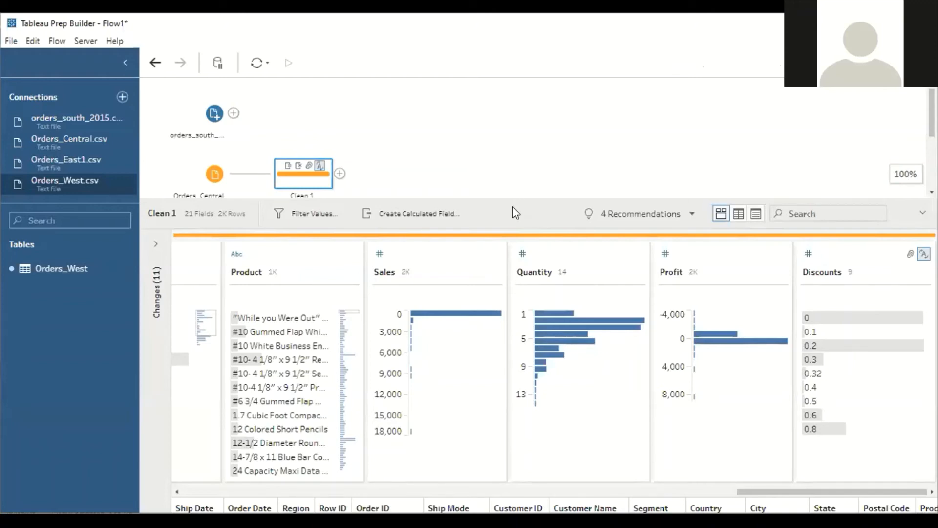
# Select the Orders_East1 input and review its field names, data types and sample values
pyautogui.scroll(-3, 512, 195)
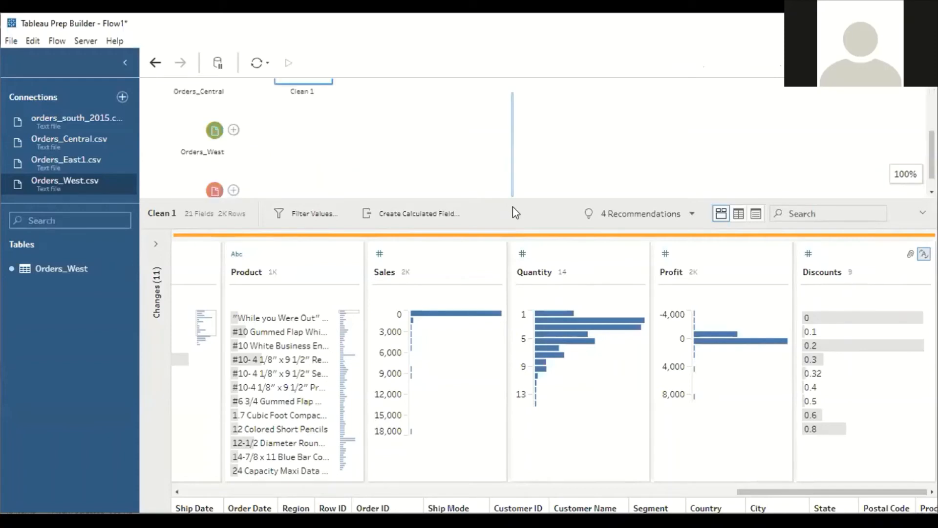
pyautogui.moveTo(508, 197); pyautogui.dragTo(511, 381)
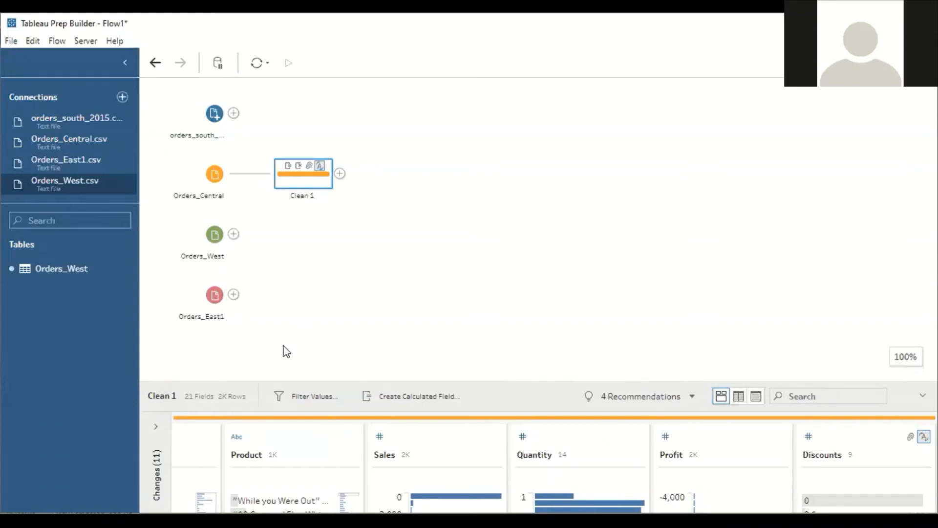
pyautogui.click(233, 295)
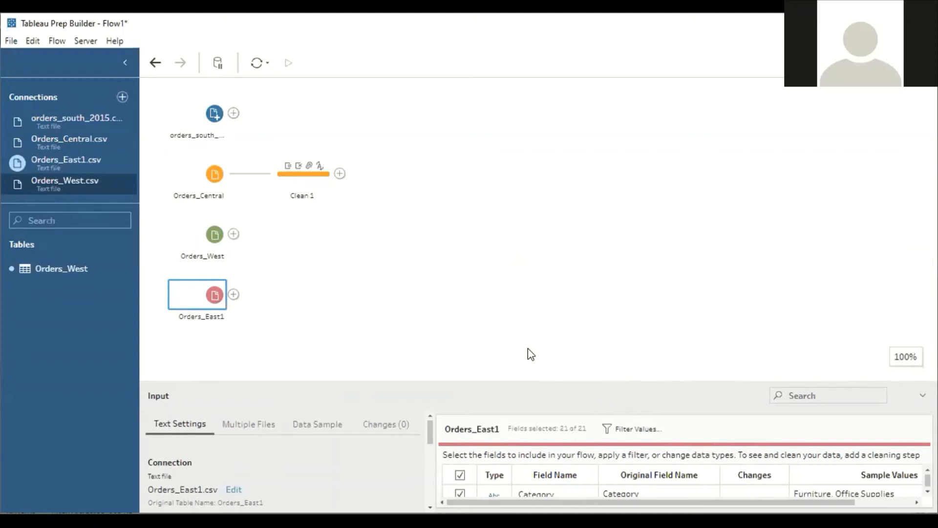
pyautogui.moveTo(526, 381); pyautogui.dragTo(508, 142)
pyautogui.scroll(-1, 697, 395)
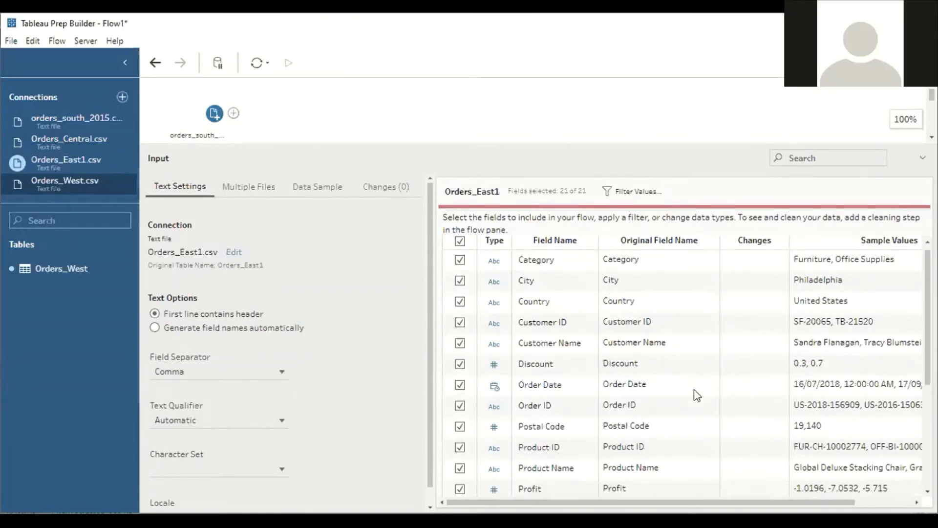
pyautogui.scroll(-3, 696, 395)
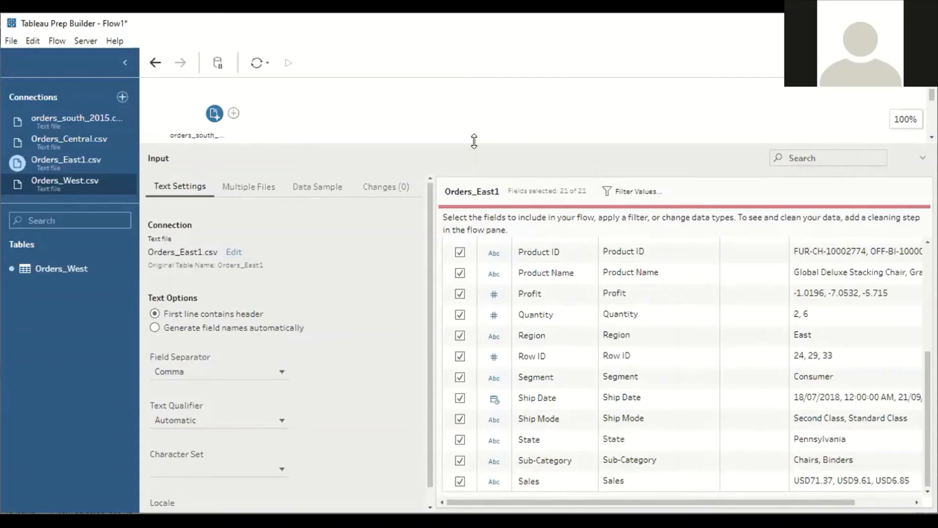
# Add a clean step after the Orders_East1 input
pyautogui.moveTo(474, 141); pyautogui.dragTo(493, 324)
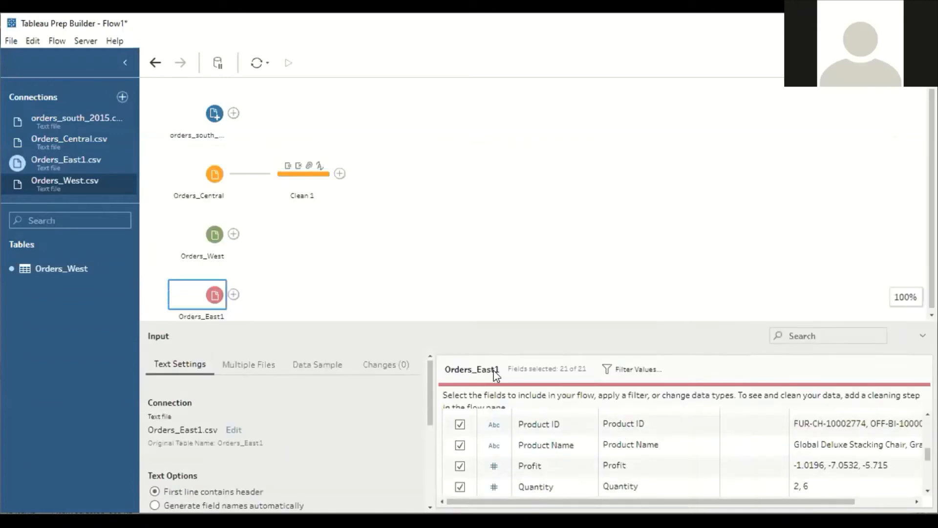
pyautogui.moveTo(495, 375); pyautogui.dragTo(486, 399)
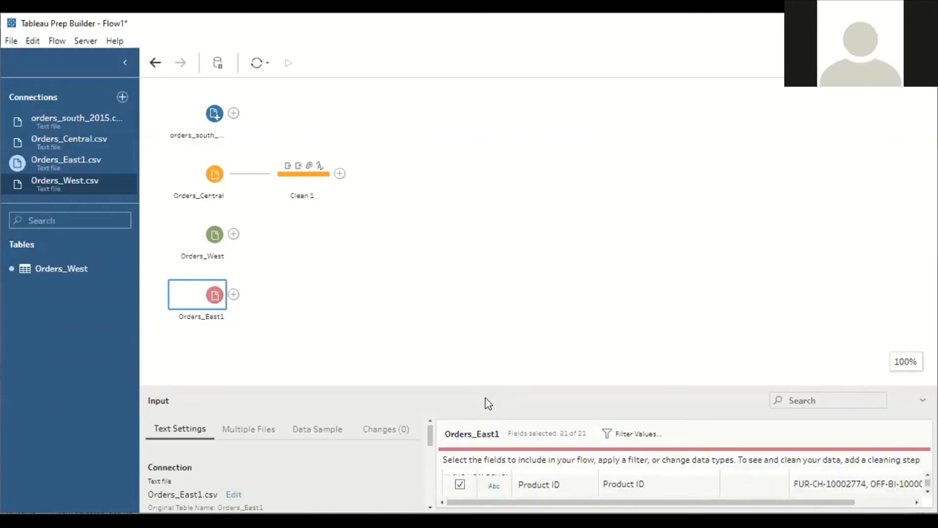
pyautogui.click(233, 294)
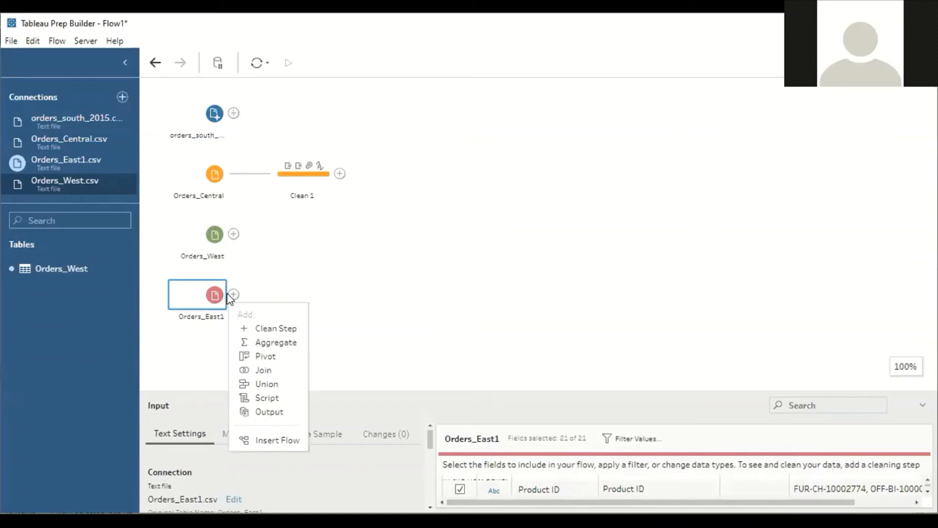
pyautogui.click(281, 328)
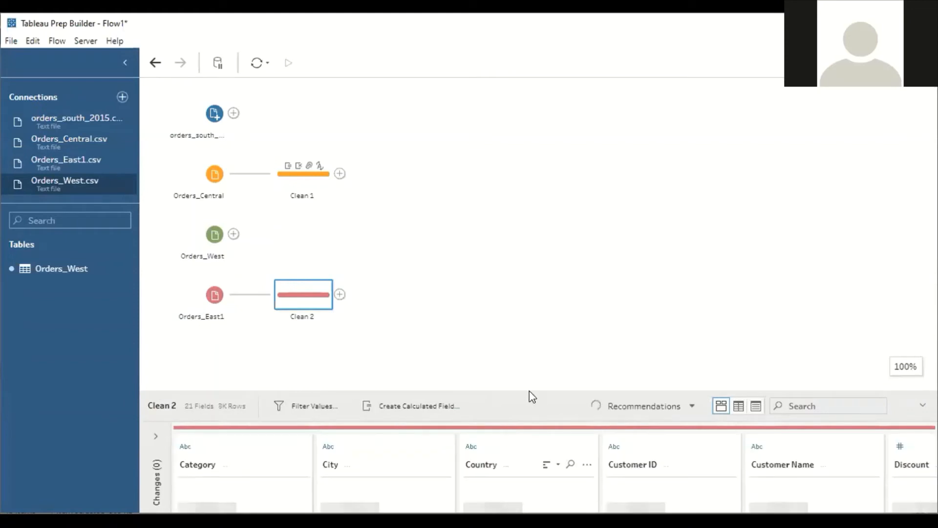
pyautogui.moveTo(526, 390)
pyautogui.mouseDown()
pyautogui.moveTo(513, 308)
pyautogui.moveTo(541, 388)
pyautogui.mouseUp()
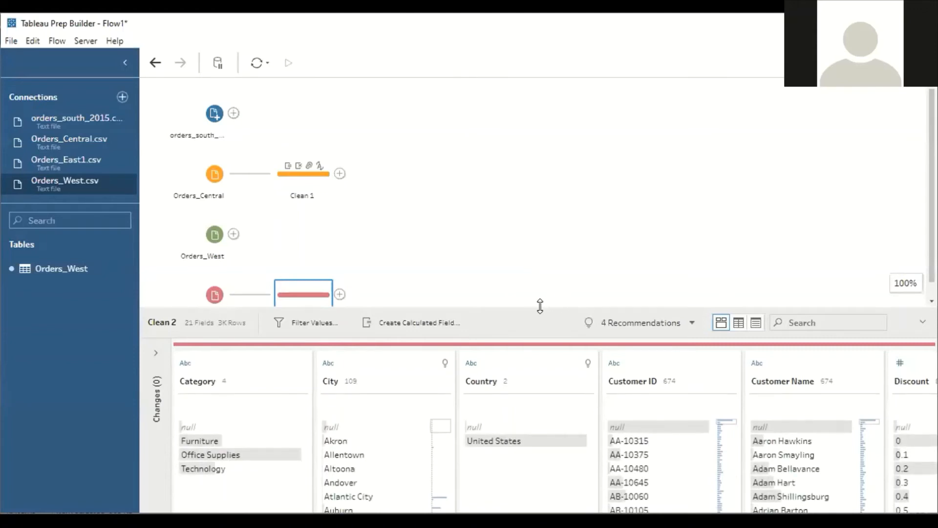
# Open the Clean options for the Sales field in the Orders_East1 clean step
pyautogui.moveTo(541, 307); pyautogui.dragTo(529, 203)
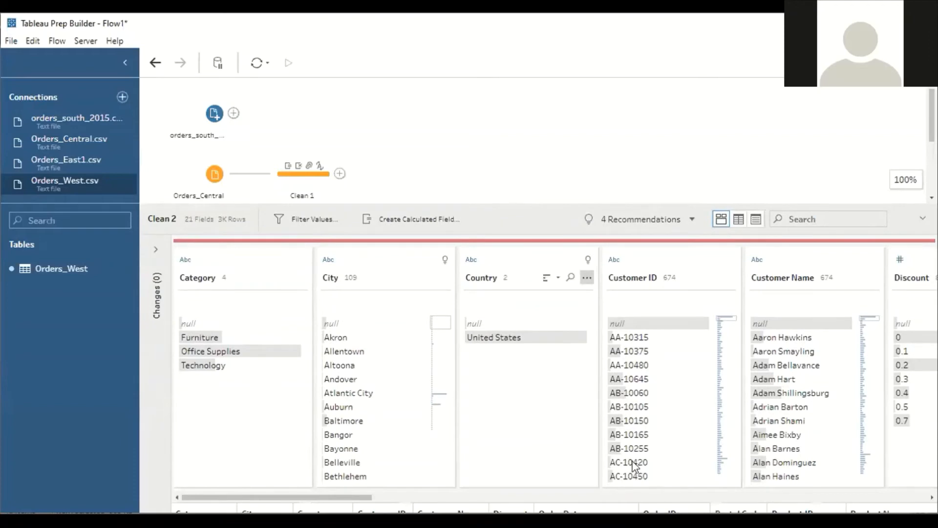
pyautogui.moveTo(352, 501); pyautogui.dragTo(412, 499)
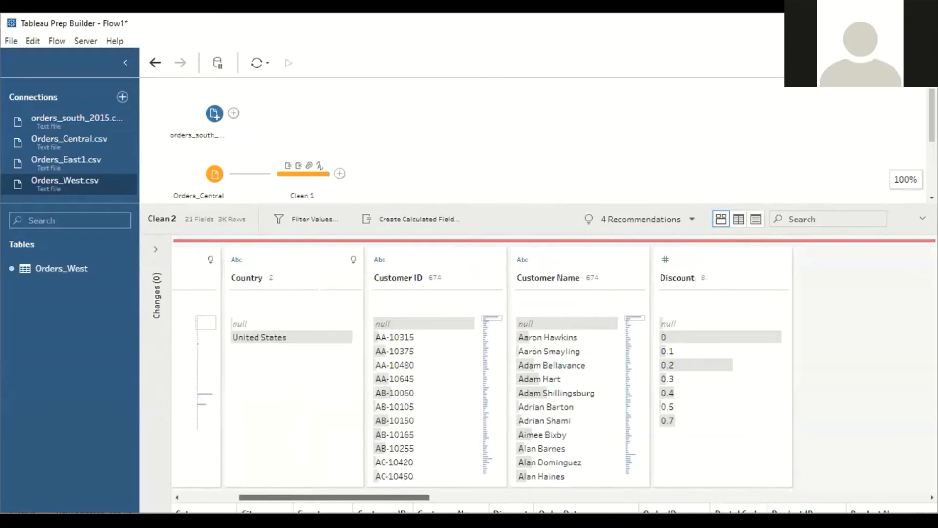
pyautogui.click(497, 497)
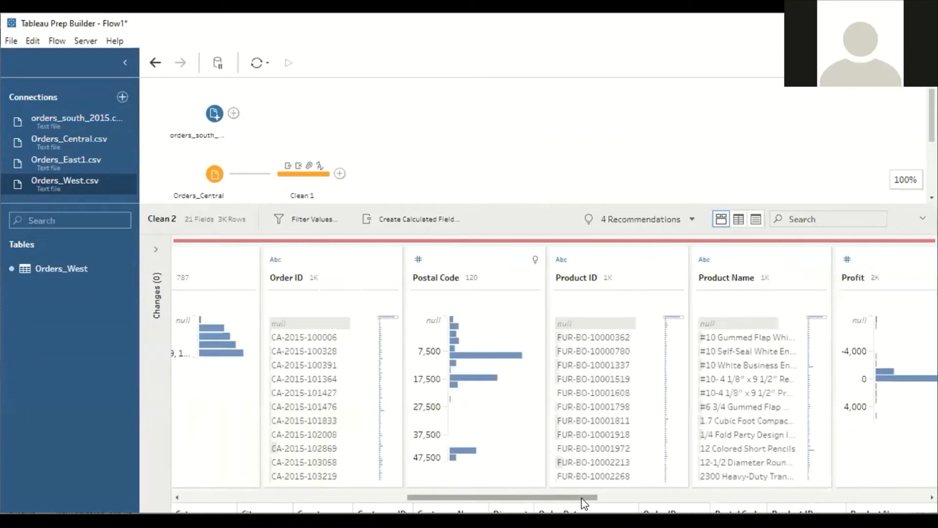
pyautogui.click(636, 497)
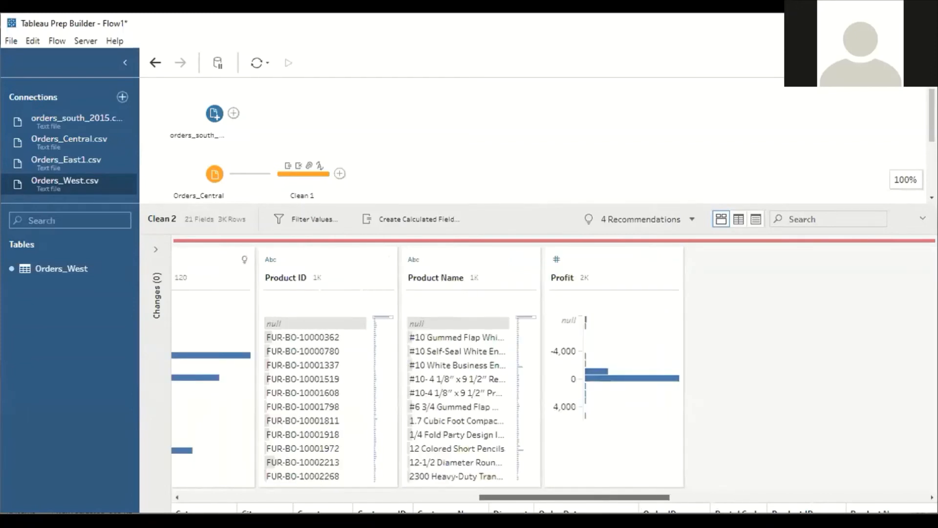
pyautogui.moveTo(641, 497); pyautogui.dragTo(858, 500)
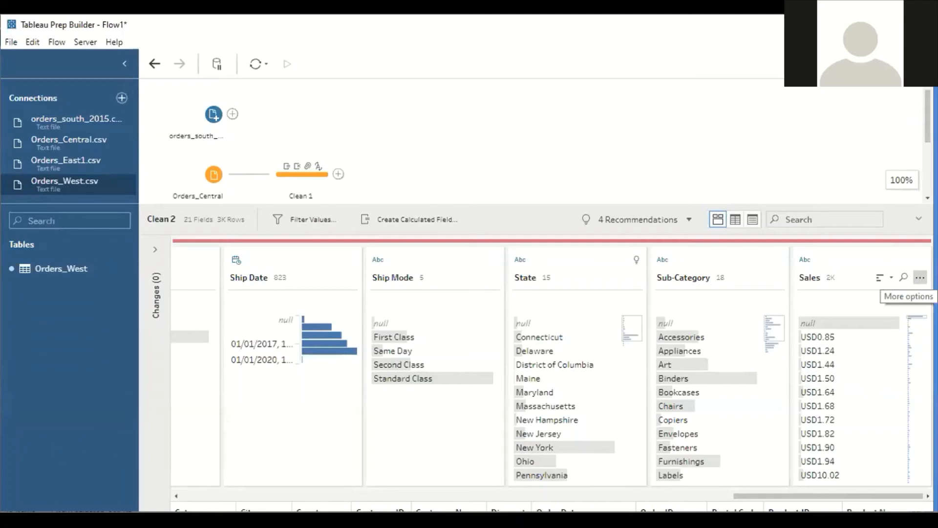
pyautogui.click(920, 277)
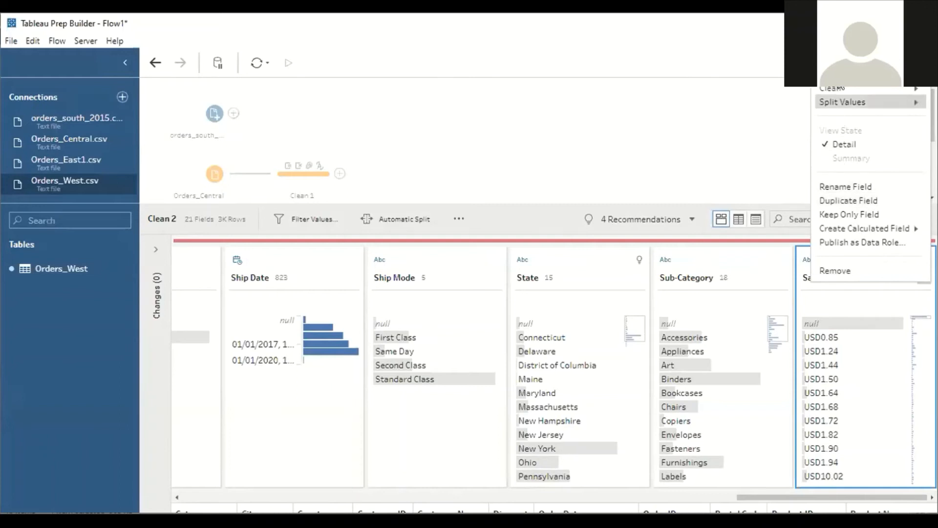
pyautogui.moveTo(839, 88)
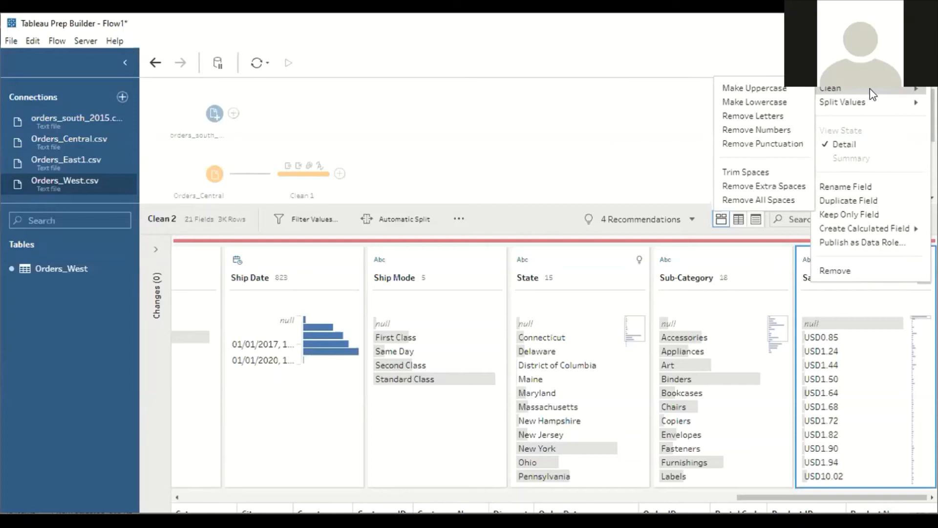
# Remove the letters from the Sales values in Clean 2 and set the field's data type to Number (decimal)
pyautogui.click(774, 115)
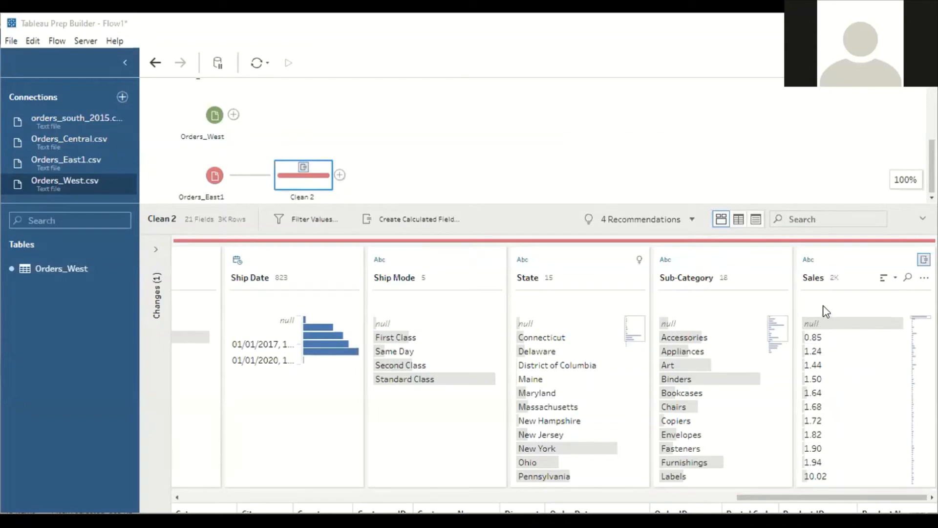
pyautogui.click(809, 259)
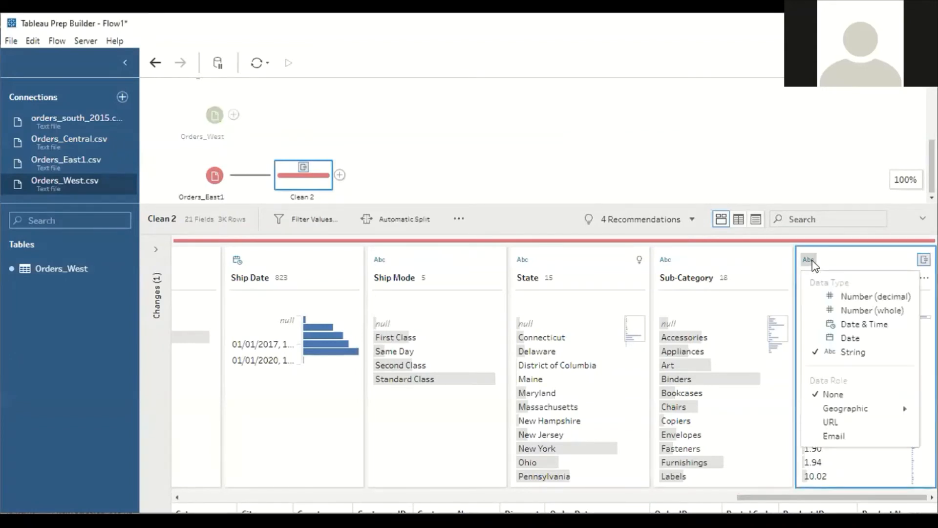
pyautogui.click(836, 297)
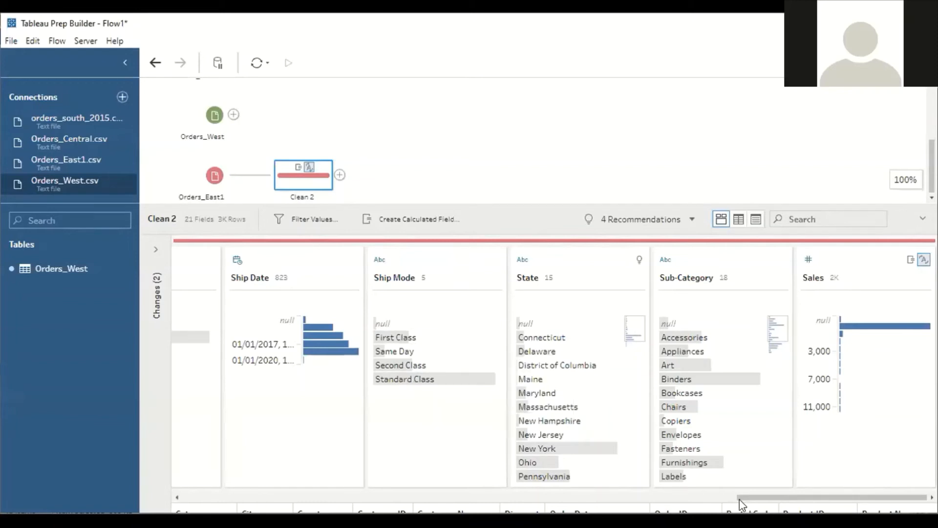
# Add a cleaning step to the Orders_West input in the flow
pyautogui.moveTo(739, 499); pyautogui.dragTo(644, 501)
pyautogui.click(598, 493)
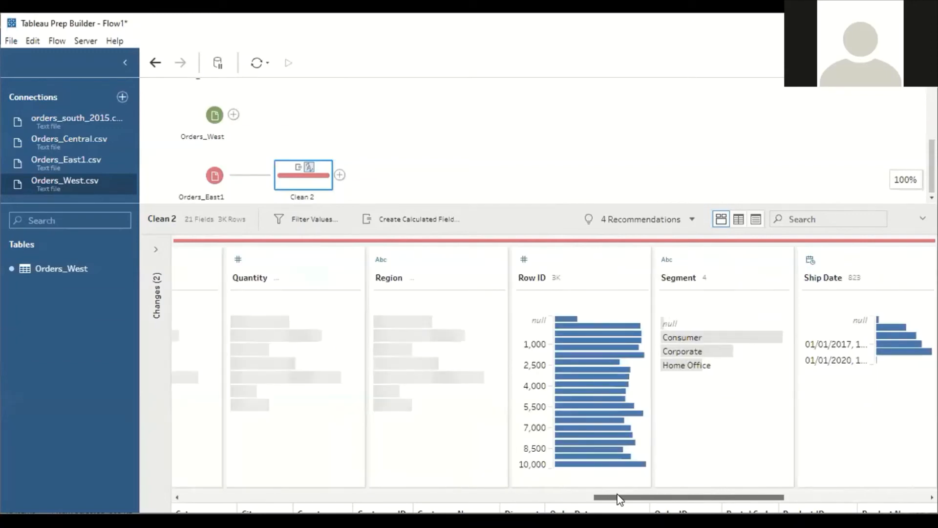
pyautogui.moveTo(618, 500); pyautogui.dragTo(473, 503)
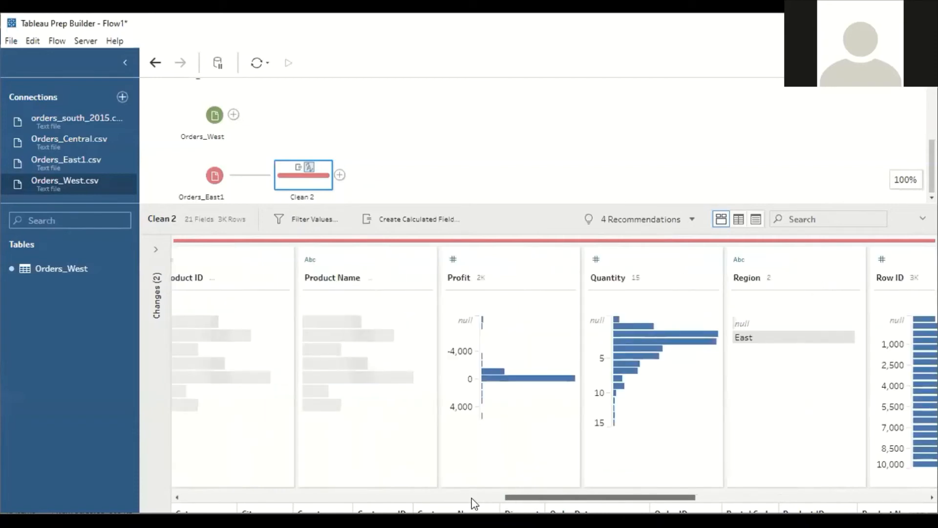
pyautogui.click(498, 496)
pyautogui.moveTo(504, 497); pyautogui.dragTo(407, 500)
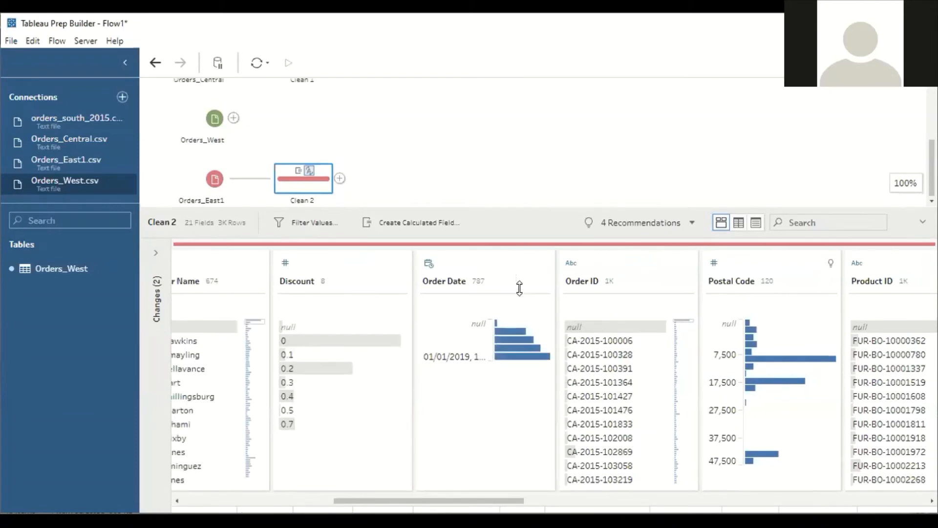
pyautogui.moveTo(519, 288); pyautogui.dragTo(515, 341)
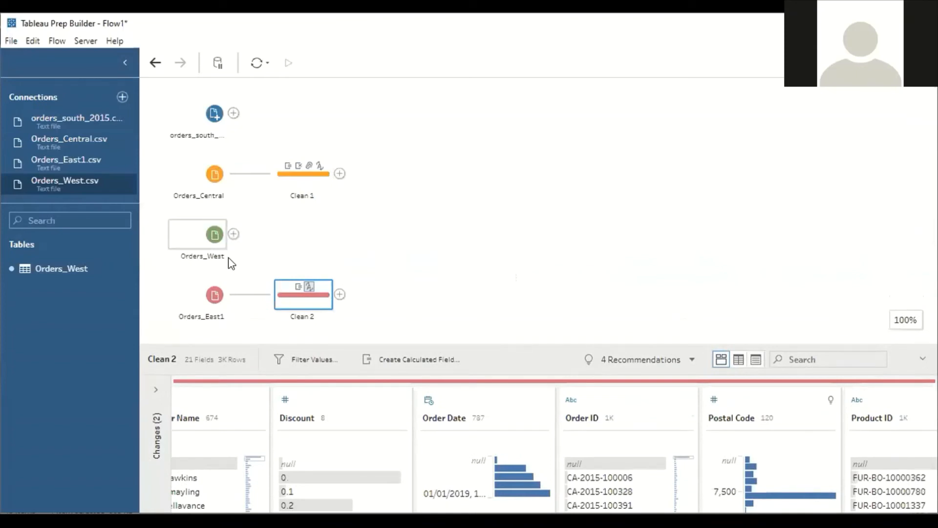
pyautogui.click(233, 234)
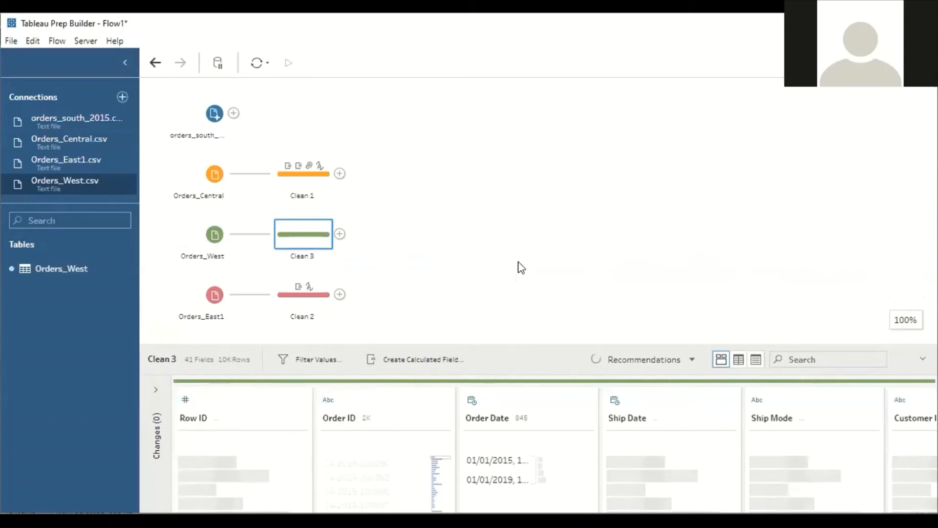
# Examine the fields of the Orders_West cleaning step, from Row ID through the Right_ fields to State
pyautogui.moveTo(521, 218); pyautogui.dragTo(523, 168)
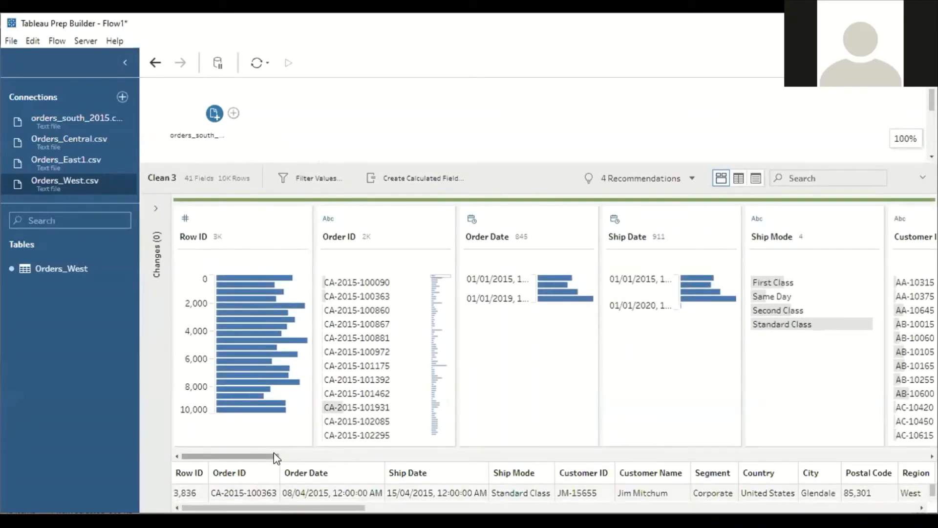
pyautogui.click(330, 455)
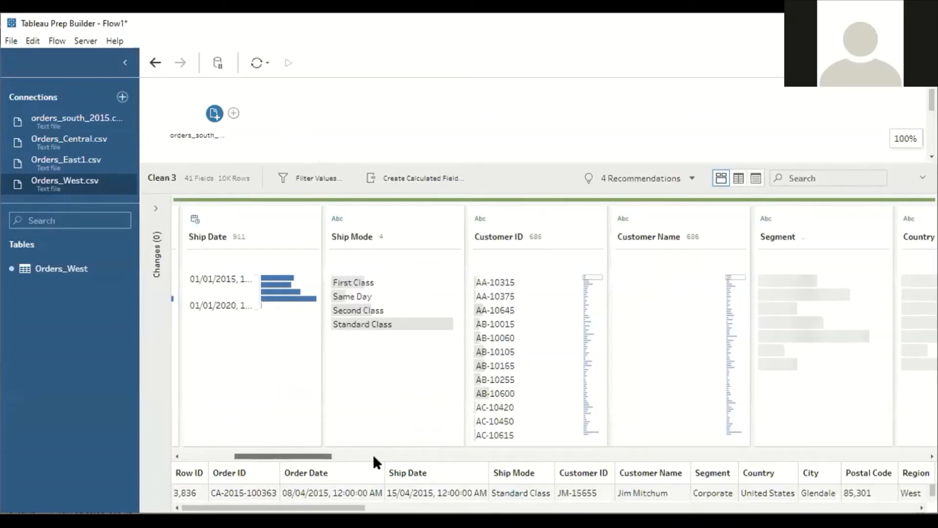
pyautogui.click(447, 454)
pyautogui.click(447, 454)
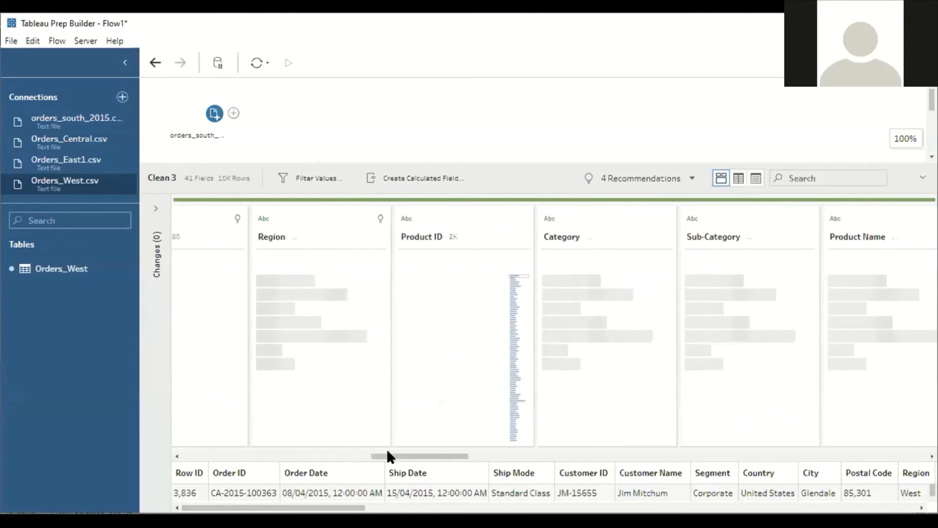
pyautogui.click(498, 455)
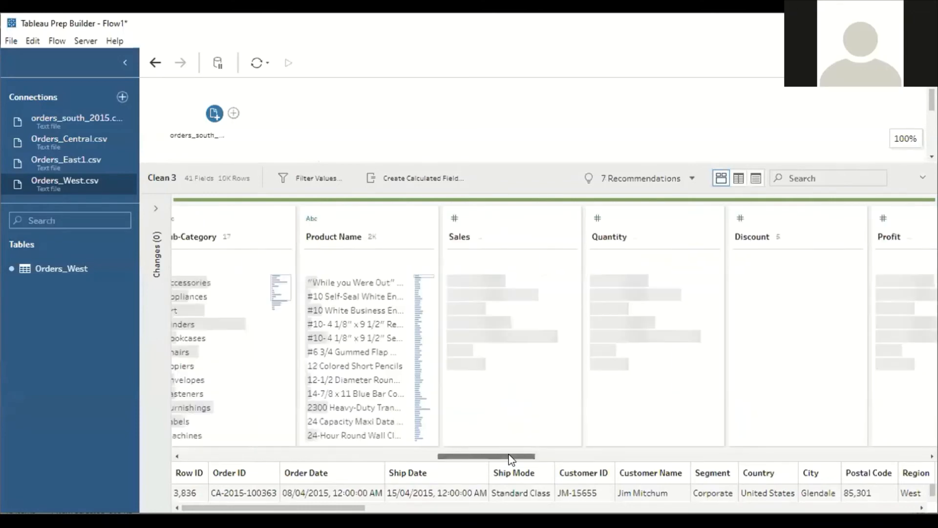
pyautogui.click(537, 459)
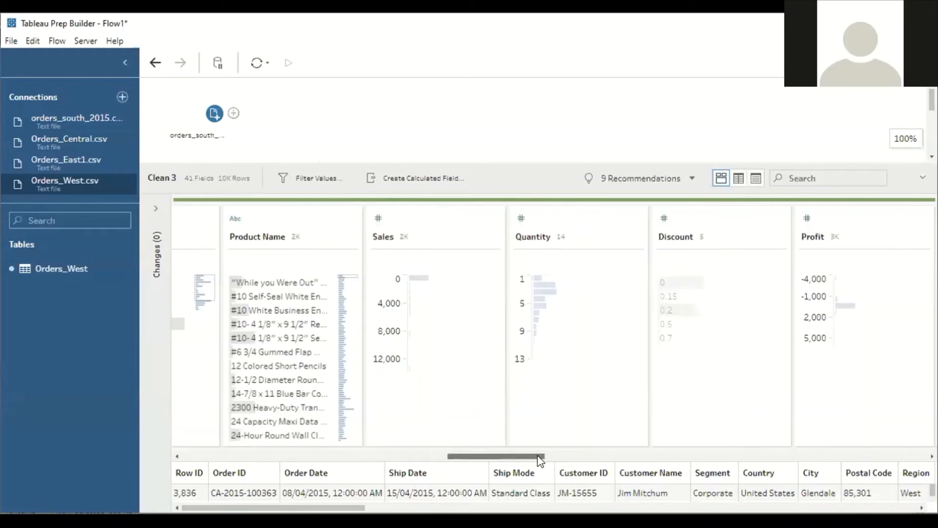
pyautogui.click(586, 459)
pyautogui.click(617, 455)
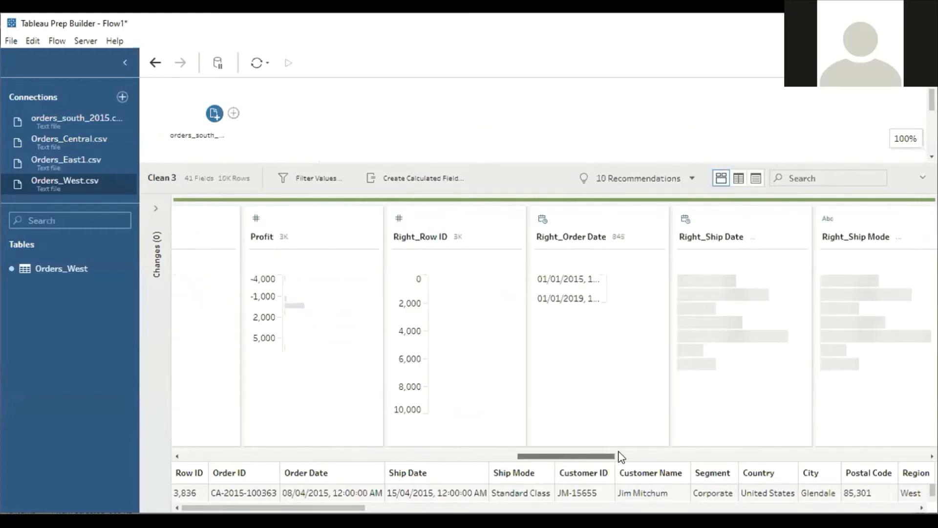
pyautogui.click(689, 454)
pyautogui.click(675, 455)
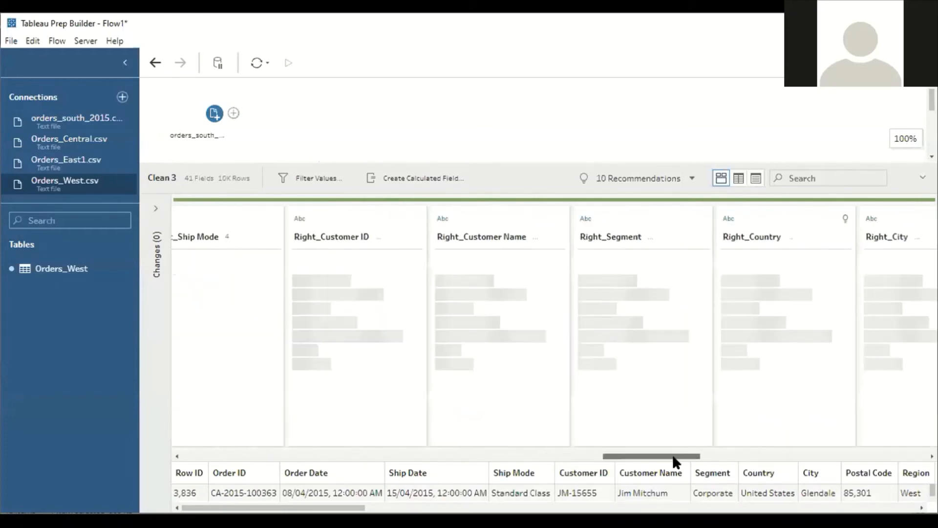
pyautogui.click(676, 459)
pyautogui.moveTo(677, 458); pyautogui.dragTo(712, 458)
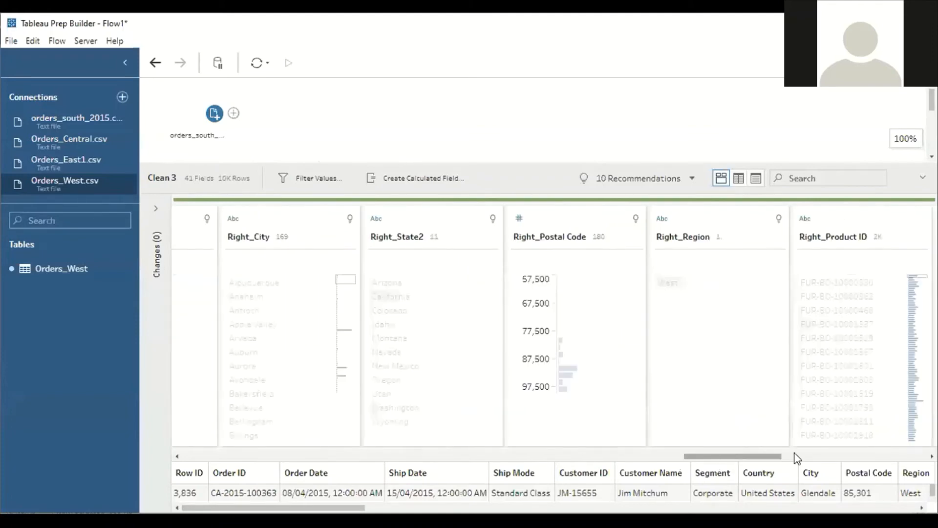
pyautogui.moveTo(805, 458); pyautogui.dragTo(875, 459)
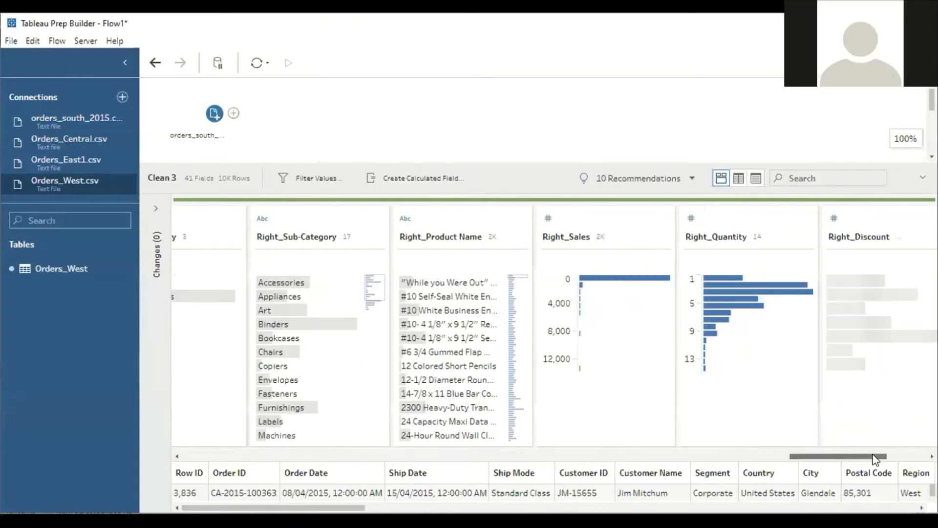
pyautogui.click(899, 455)
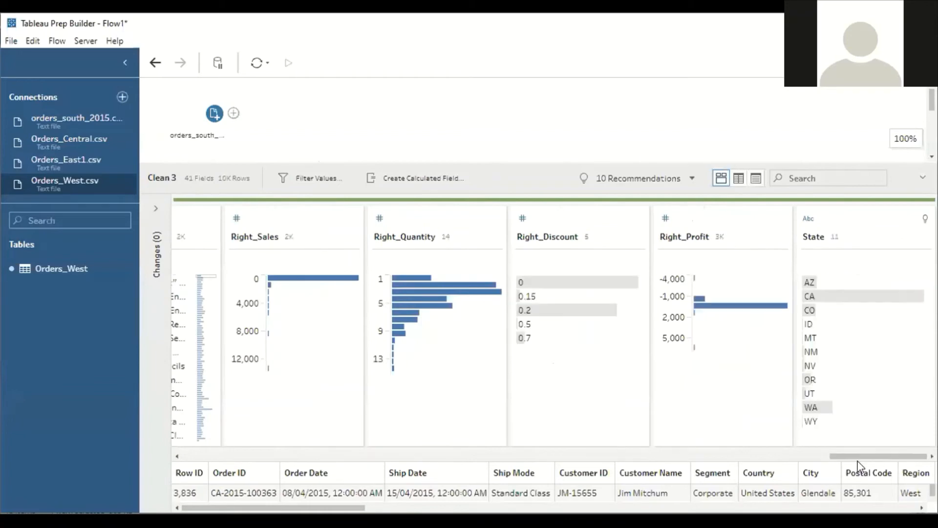
# Group and replace the State values by manual selection, changing AZ to Arizona
pyautogui.moveTo(851, 296)
pyautogui.click(923, 236)
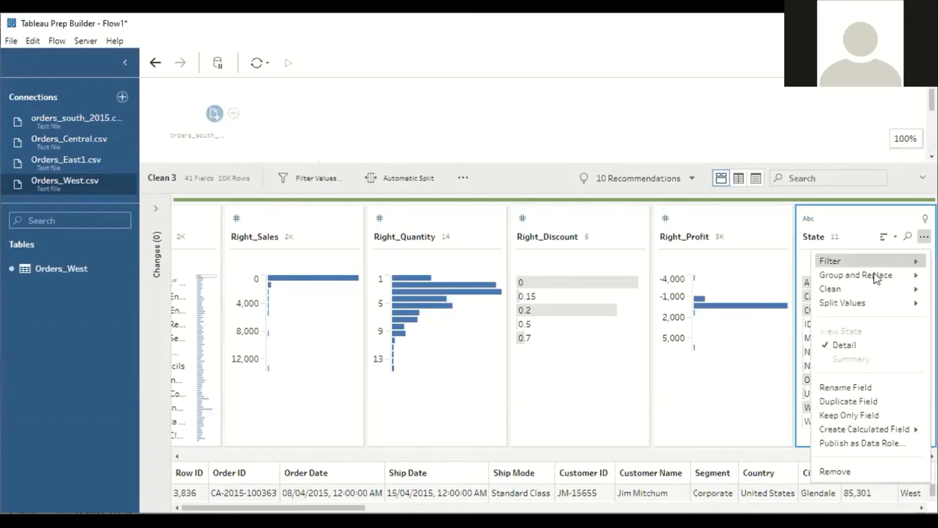
pyautogui.moveTo(876, 275)
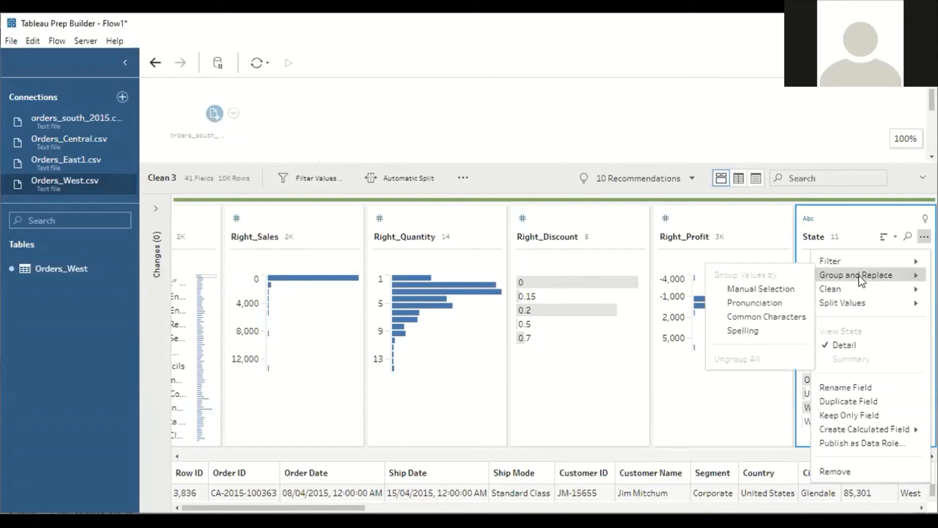
pyautogui.click(781, 289)
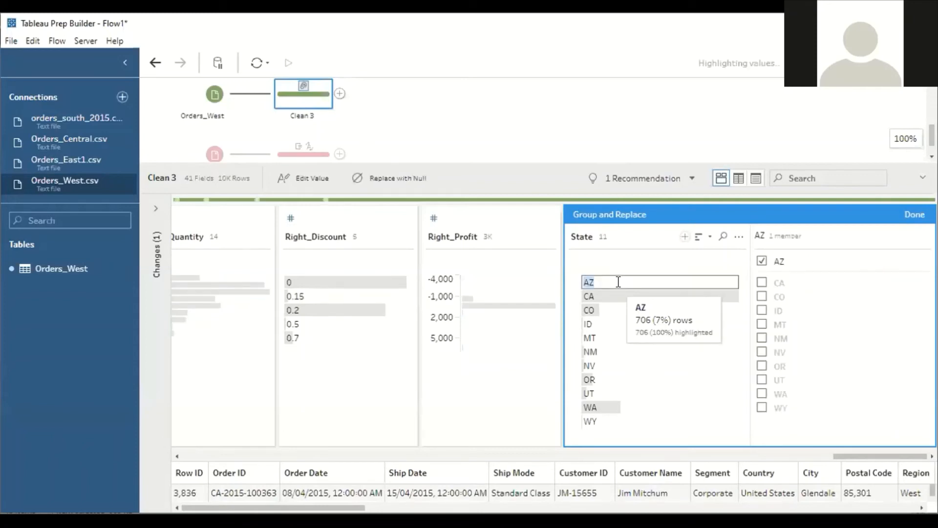
pyautogui.write('Ari')
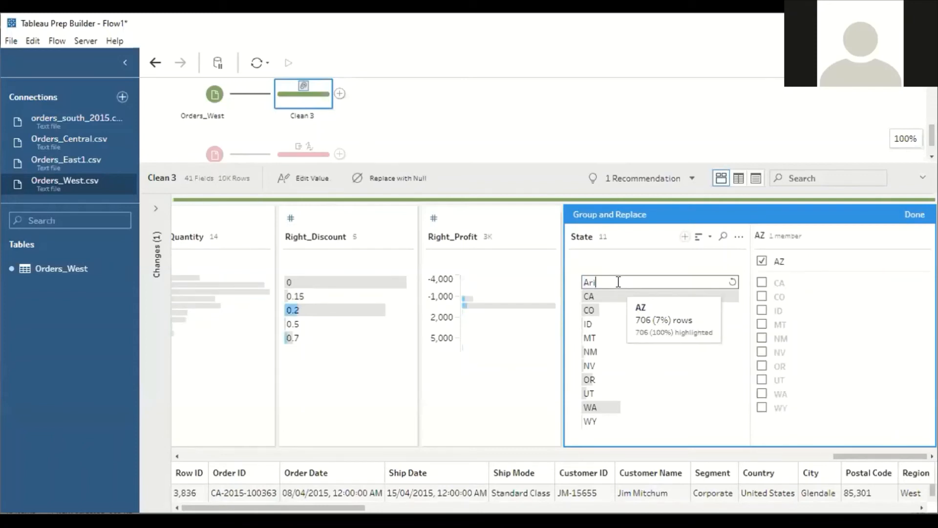
pyautogui.write('zona')
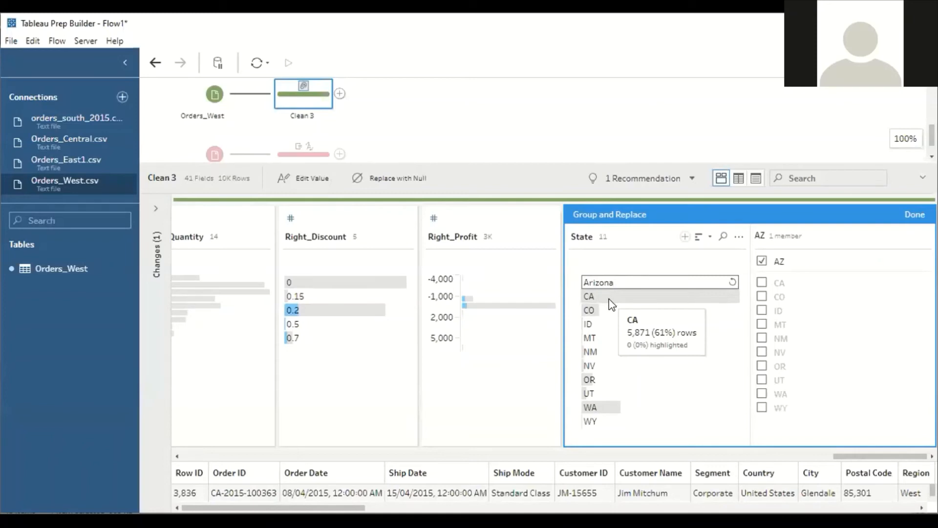
# Replace the State value CA with California
pyautogui.doubleClick(607, 299)
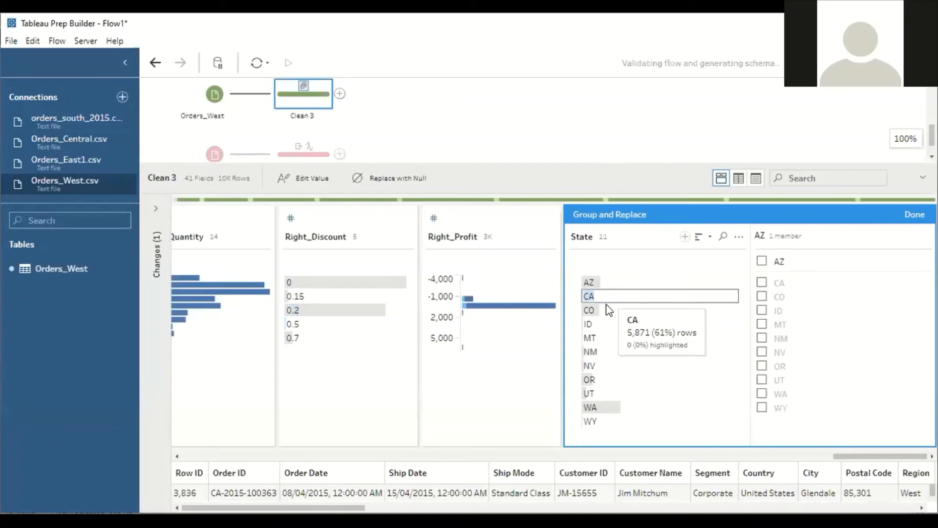
pyautogui.write('Cali')
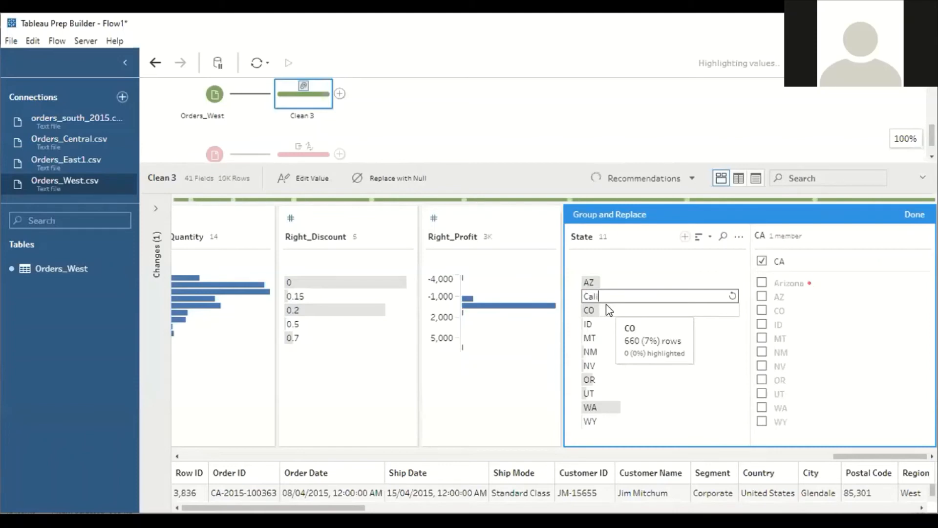
pyautogui.write('fornia')
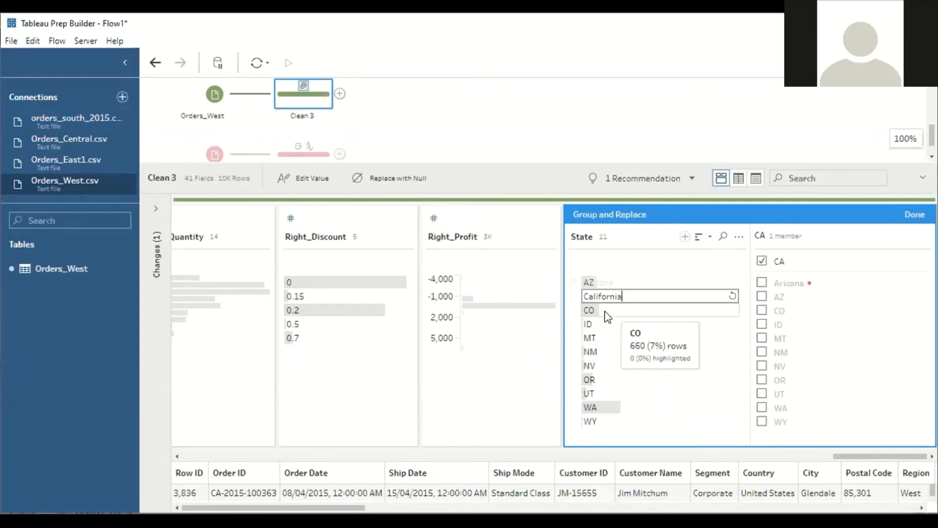
# Replace the State value CO with Colarado
pyautogui.click(606, 310)
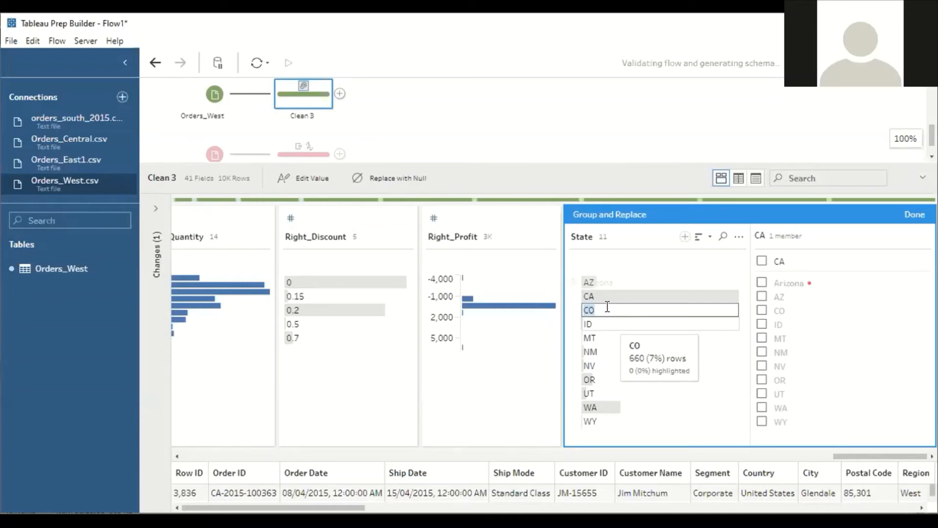
pyautogui.write('a')
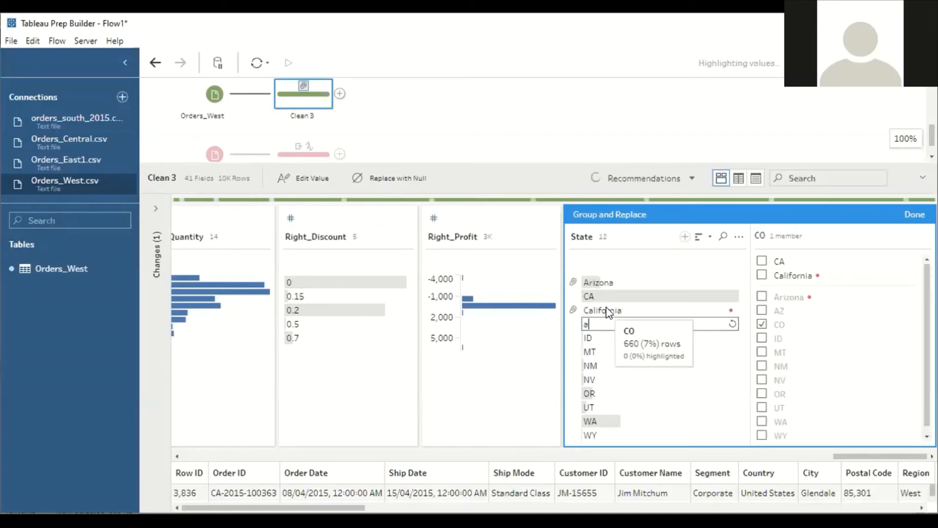
pyautogui.press('Escape')
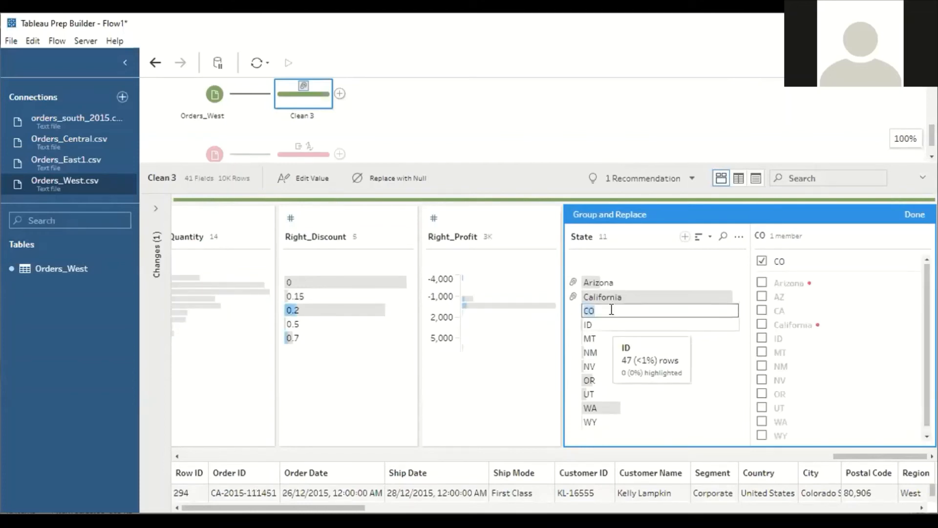
pyautogui.click(610, 310)
pyautogui.press('BackSpace')
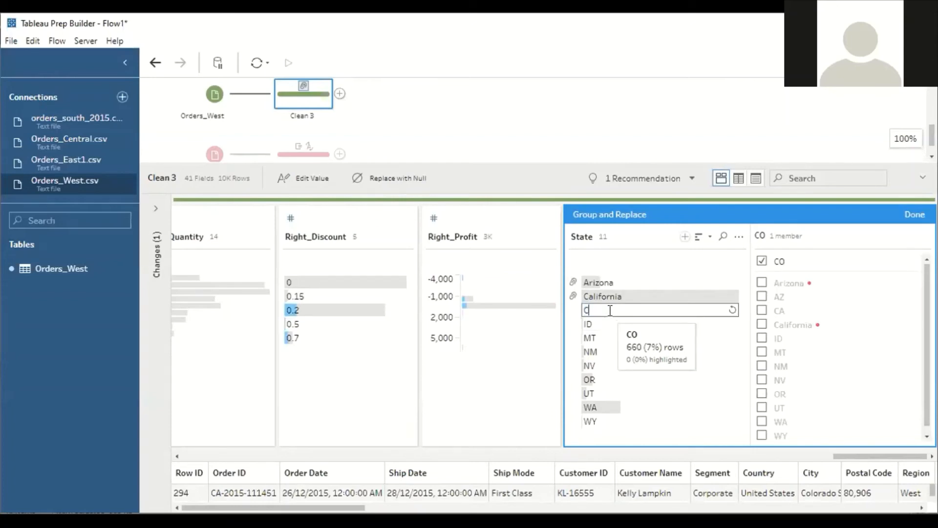
pyautogui.write('olarado')
# Replace the State value ID with Idaho
pyautogui.doubleClick(601, 324)
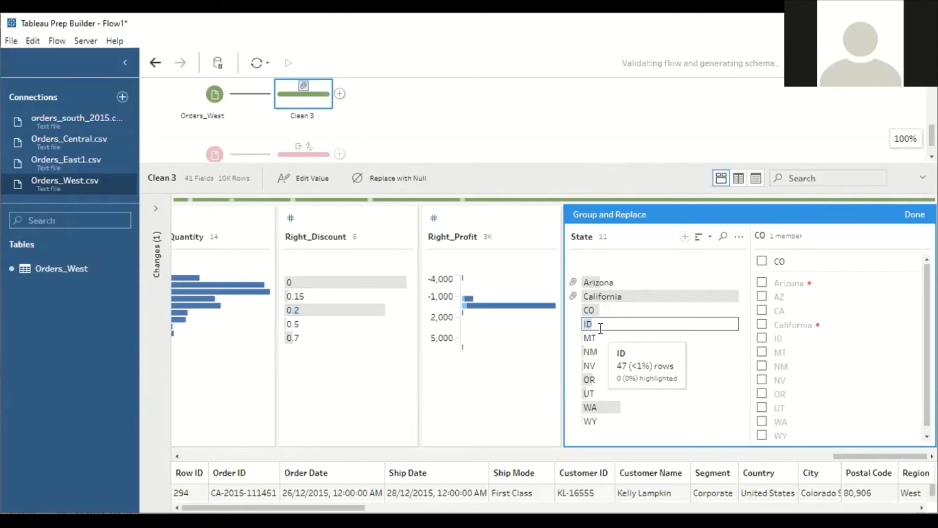
pyautogui.write('a')
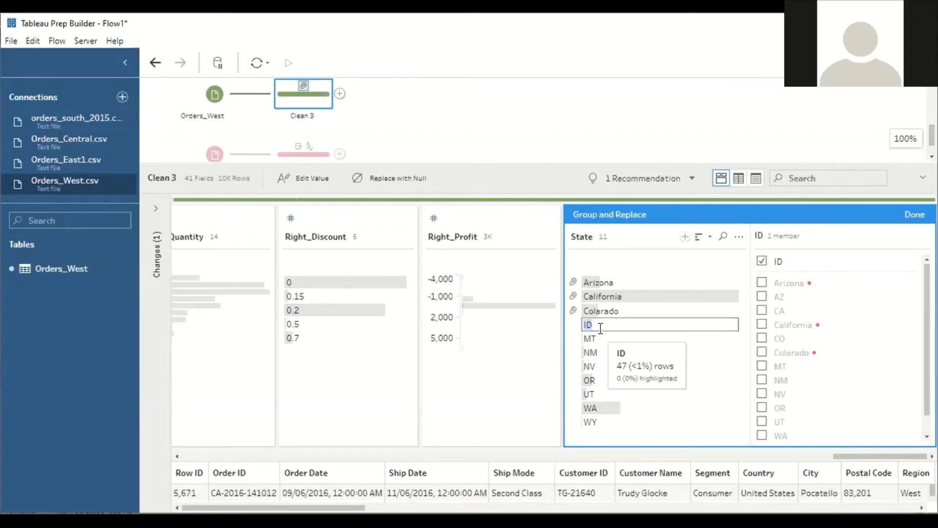
pyautogui.write('Ida')
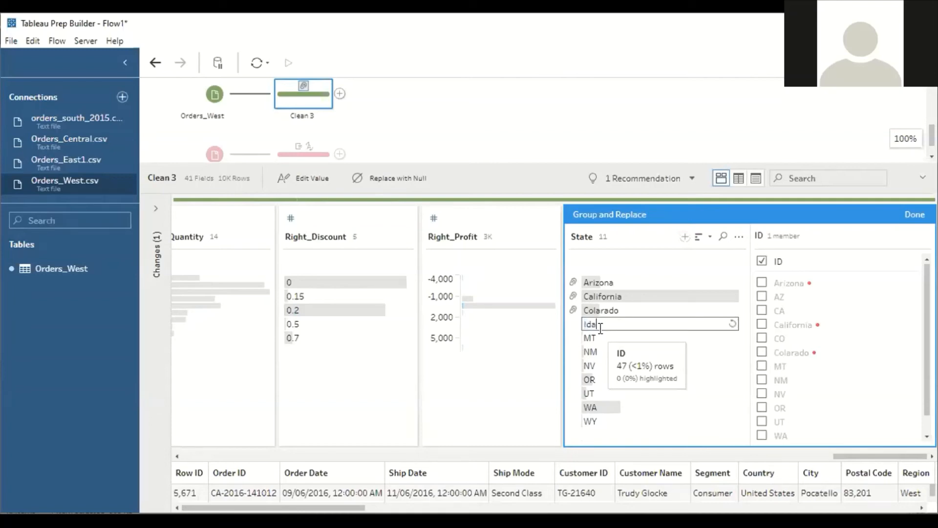
pyautogui.write('ho')
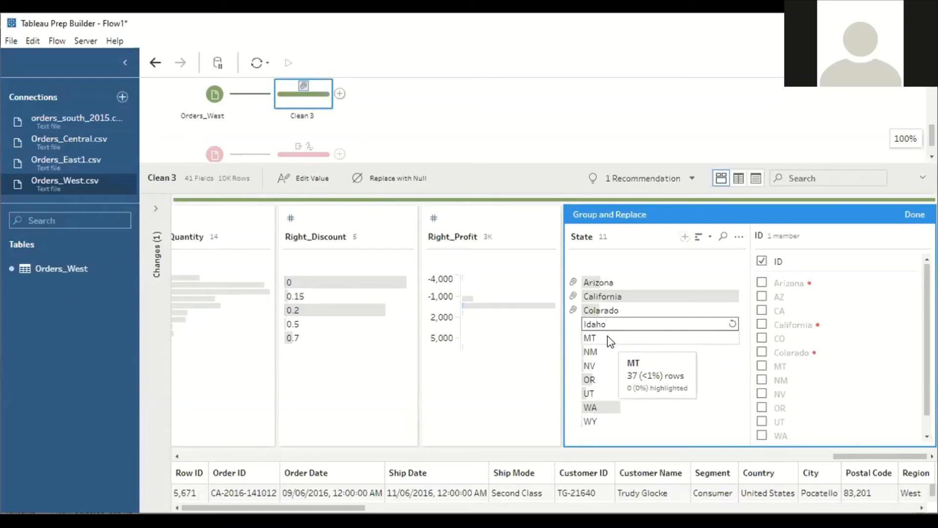
# Replace the State value MT with Montana
pyautogui.doubleClick(609, 337)
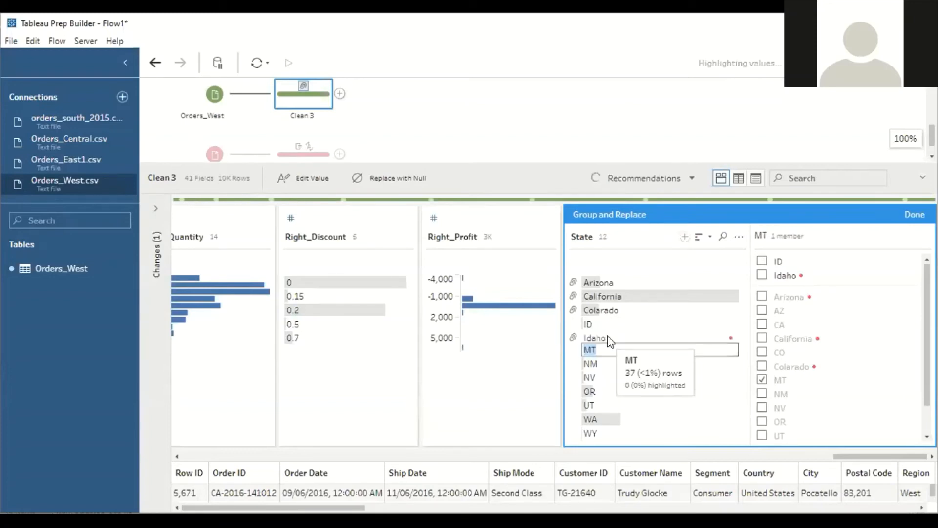
pyautogui.press('BackSpace')
pyautogui.write('M')
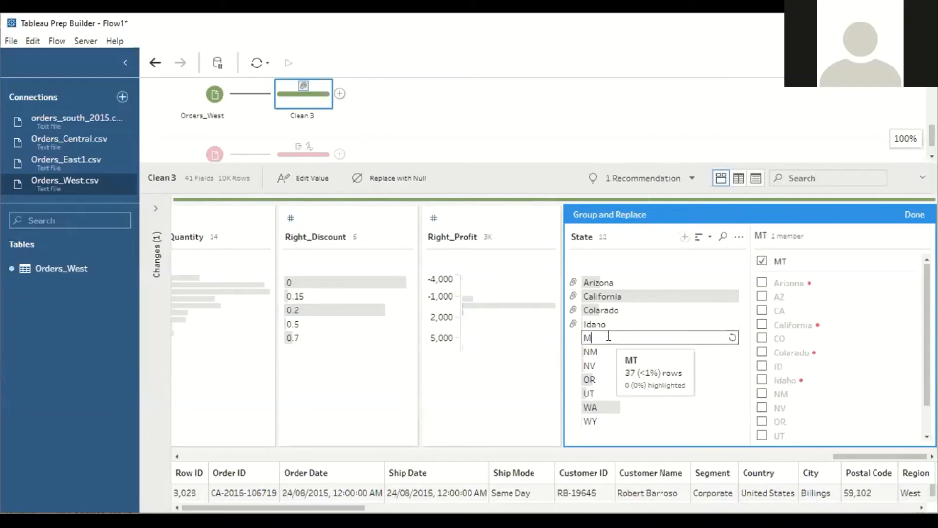
pyautogui.write('ontana')
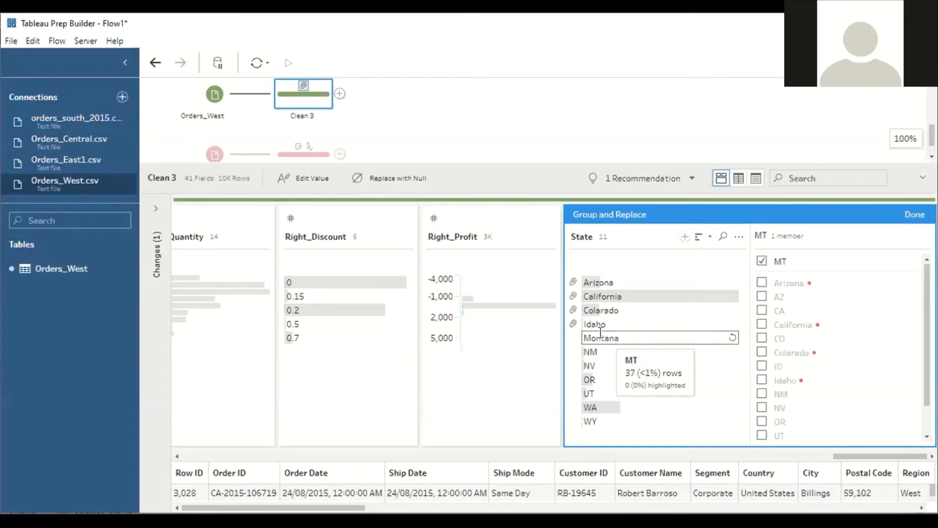
# Replace the State value NM with New Maxico
pyautogui.doubleClick(614, 350)
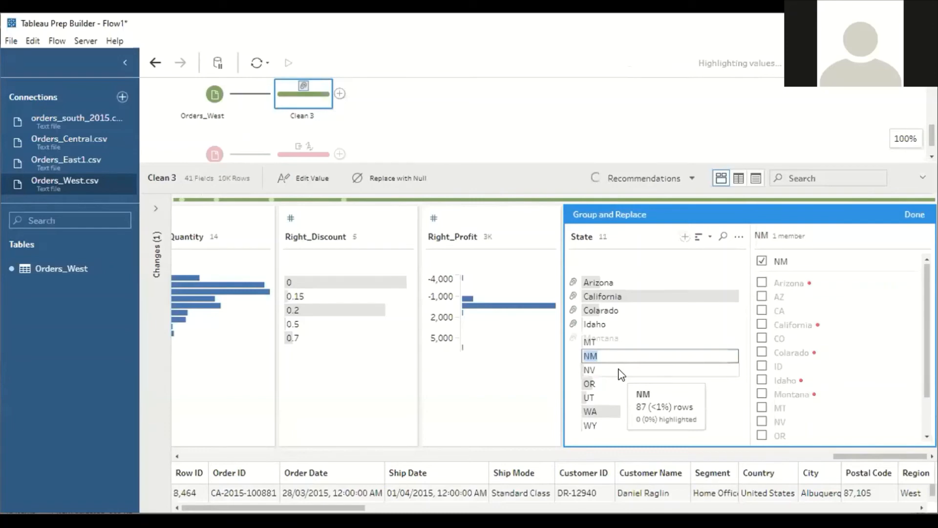
pyautogui.write('New')
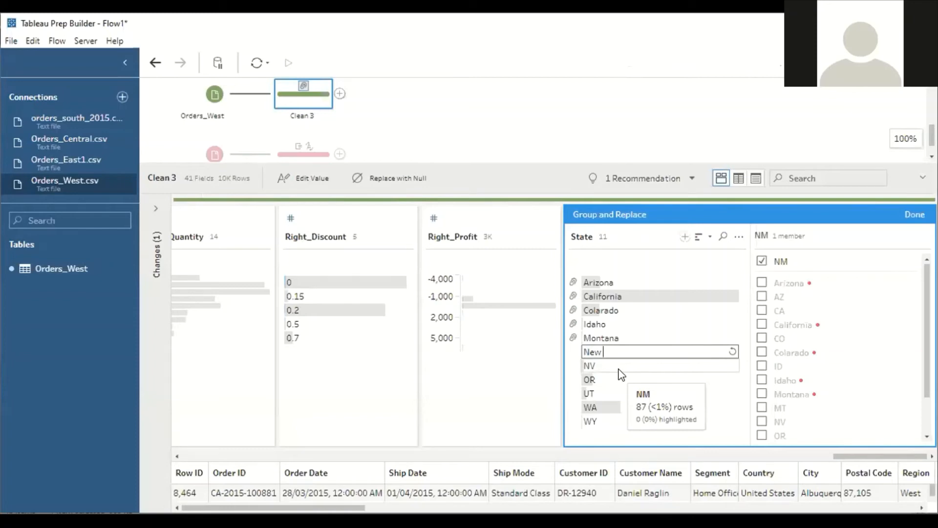
pyautogui.write(' Mexico')
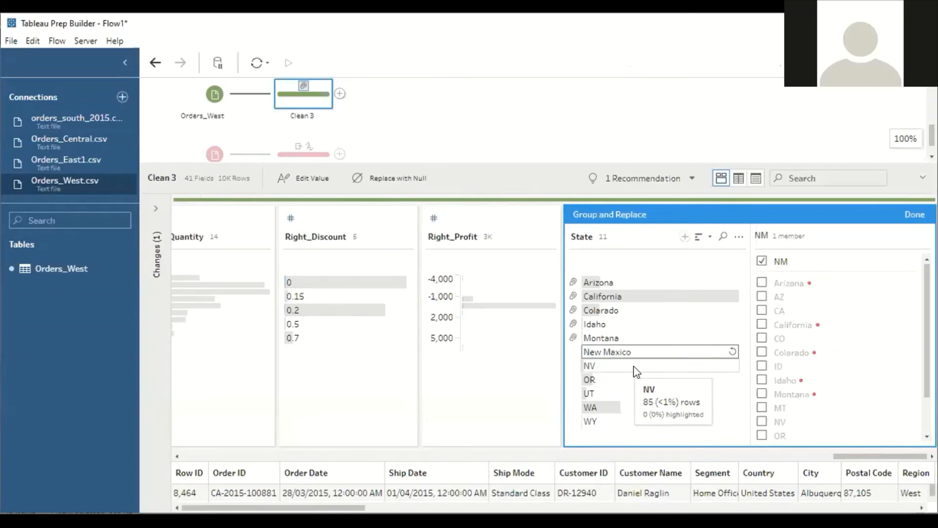
# Replace the State value NV with Nevada
pyautogui.doubleClick(635, 366)
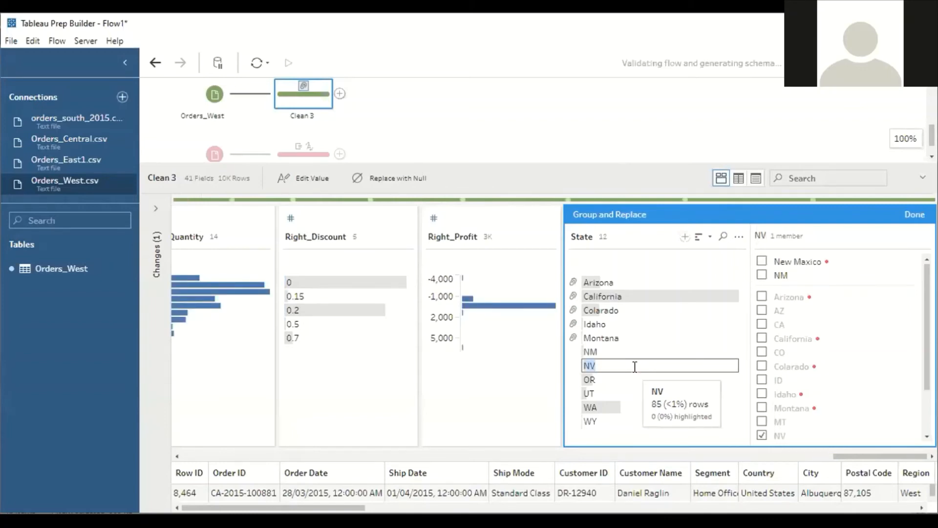
pyautogui.write('New Maxico')
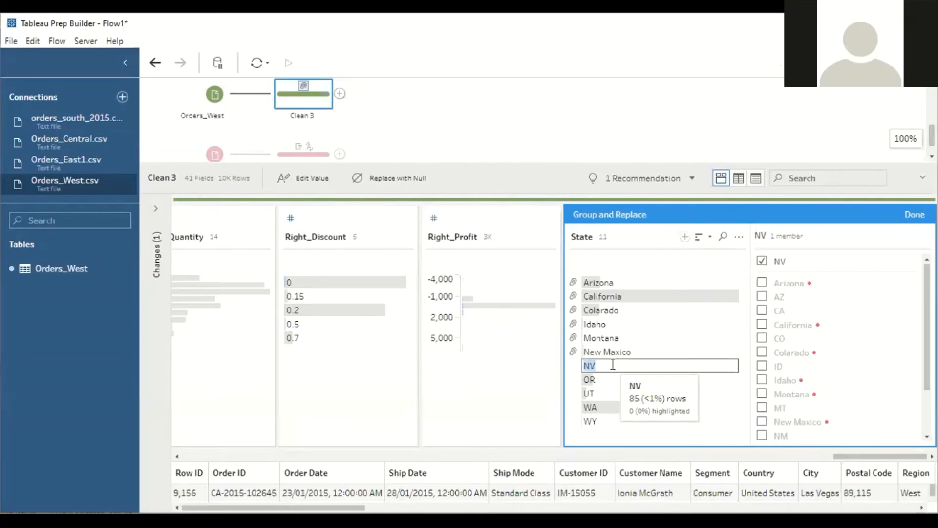
pyautogui.click(613, 365)
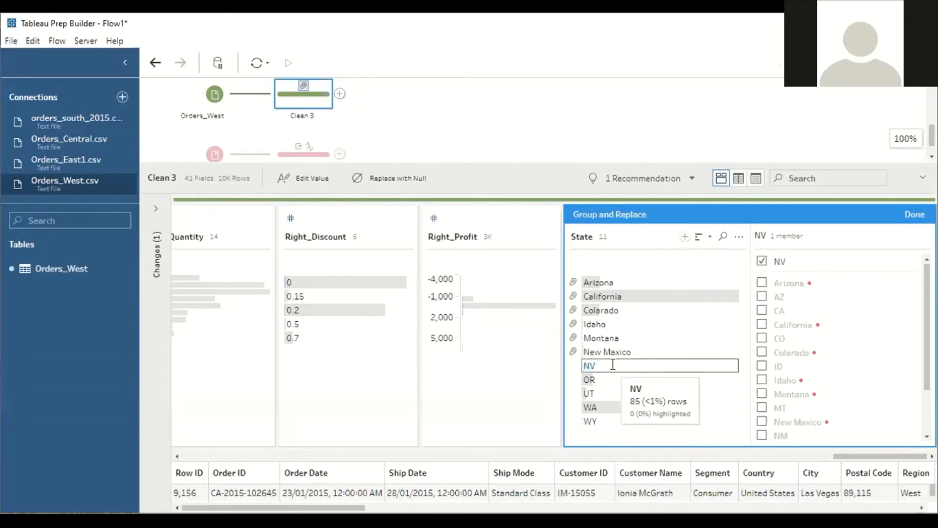
pyautogui.write('Nevada')
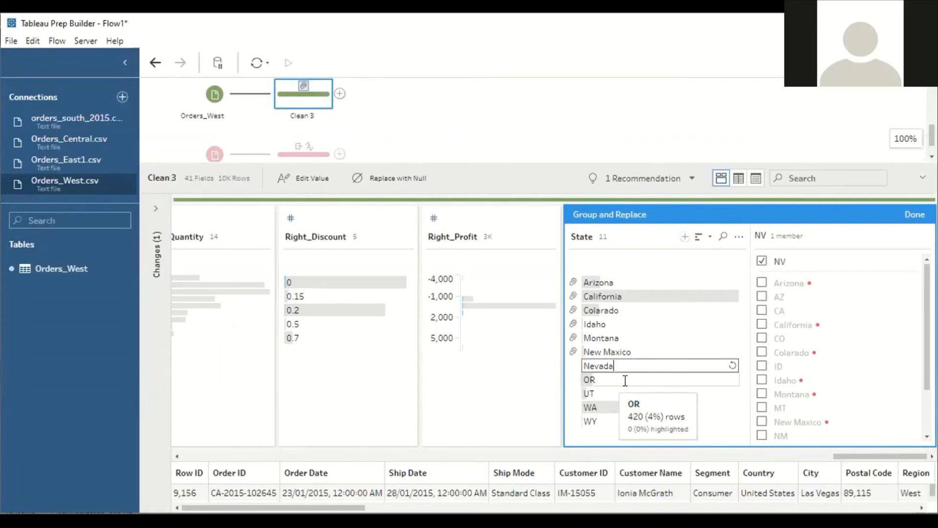
# Replace the State value OR with Oragon
pyautogui.doubleClick(615, 384)
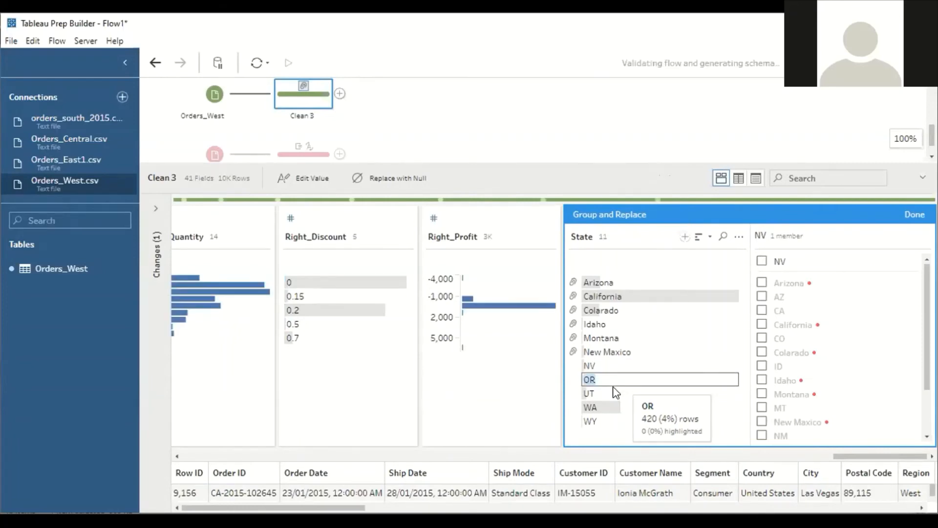
pyautogui.write('Or')
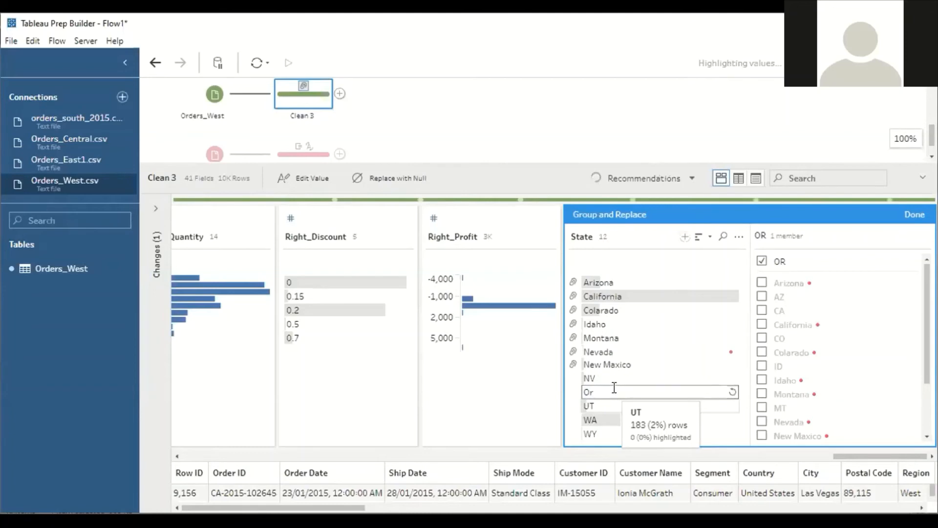
pyautogui.press('BackSpace')
pyautogui.press('BackSpace')
pyautogui.write('on')
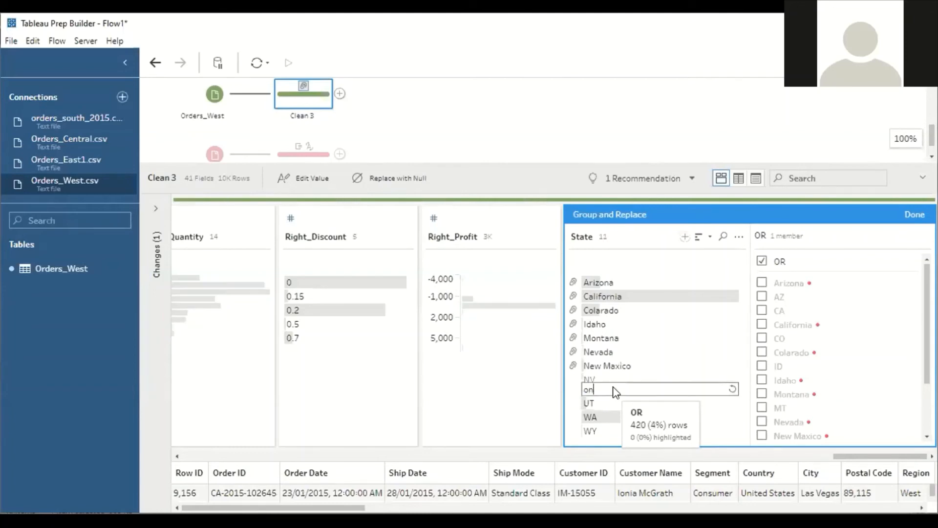
pyautogui.press('BackSpace')
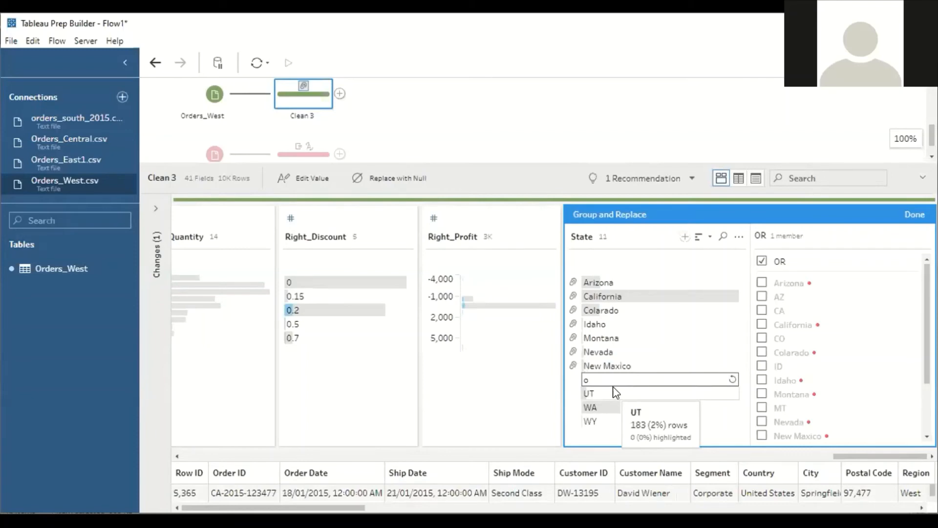
pyautogui.press('BackSpace')
pyautogui.write('Orega')
pyautogui.press('BackSpace')
pyautogui.write('on')
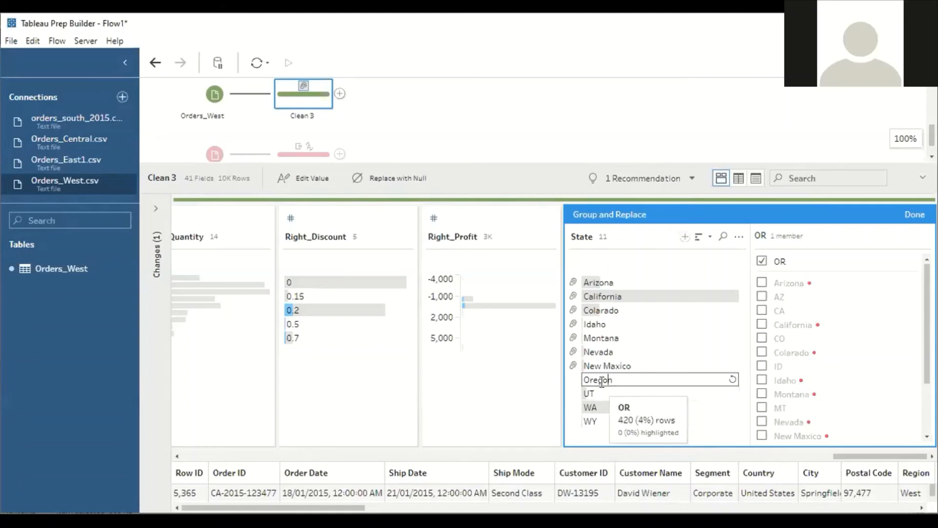
pyautogui.press('BackSpace')
pyautogui.write('a')
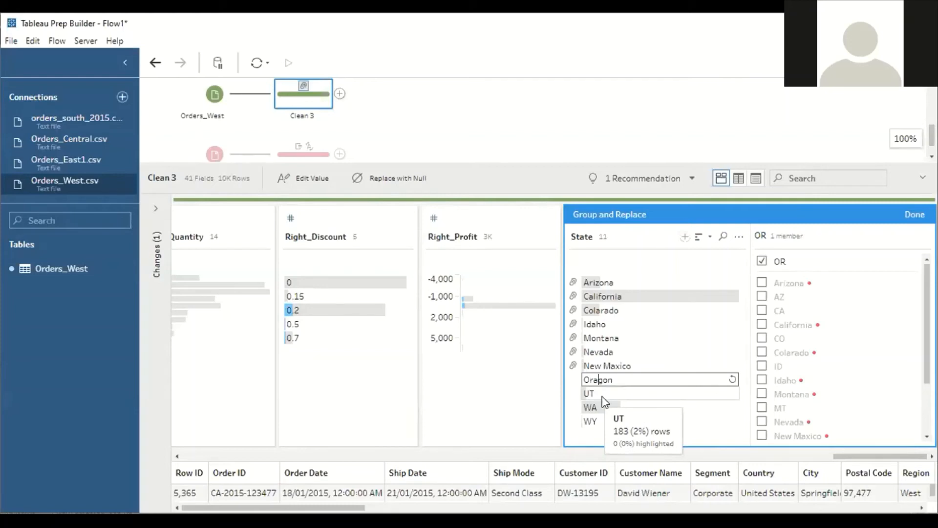
# Try to replace the State value UT with Utah
pyautogui.doubleClick(604, 396)
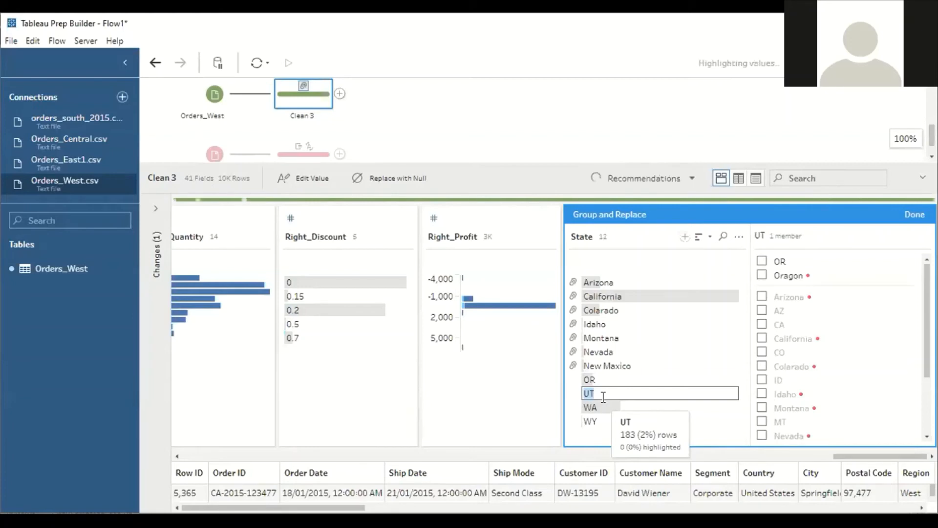
pyautogui.write('Utah')
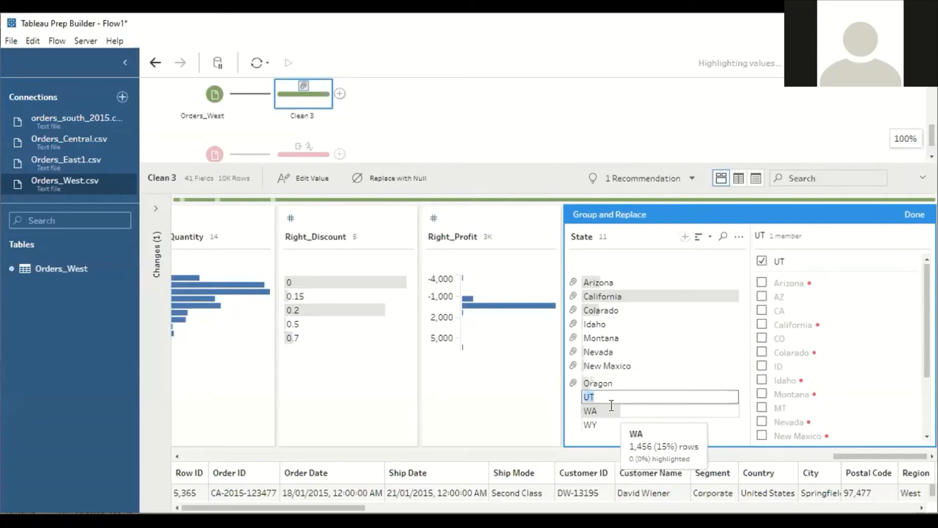
# Replace the State value WA with Washington
pyautogui.doubleClick(611, 406)
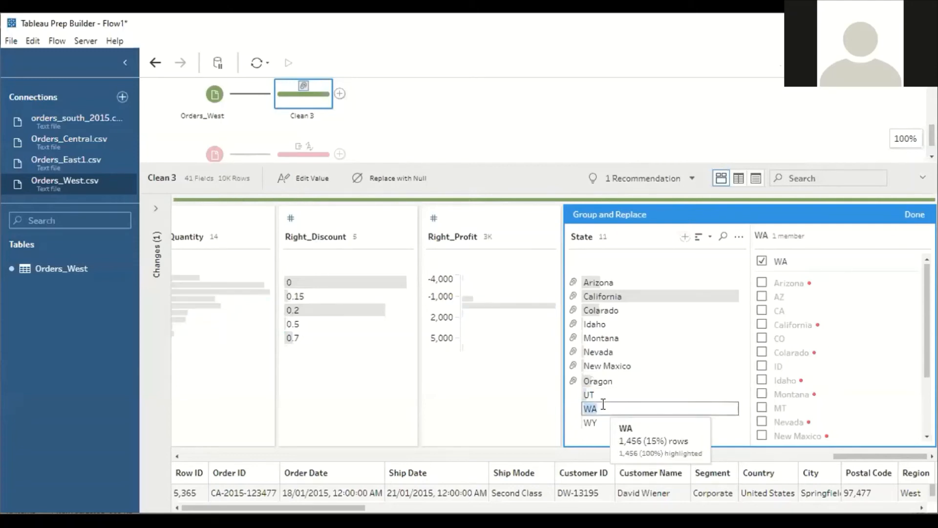
pyautogui.press('BackSpace')
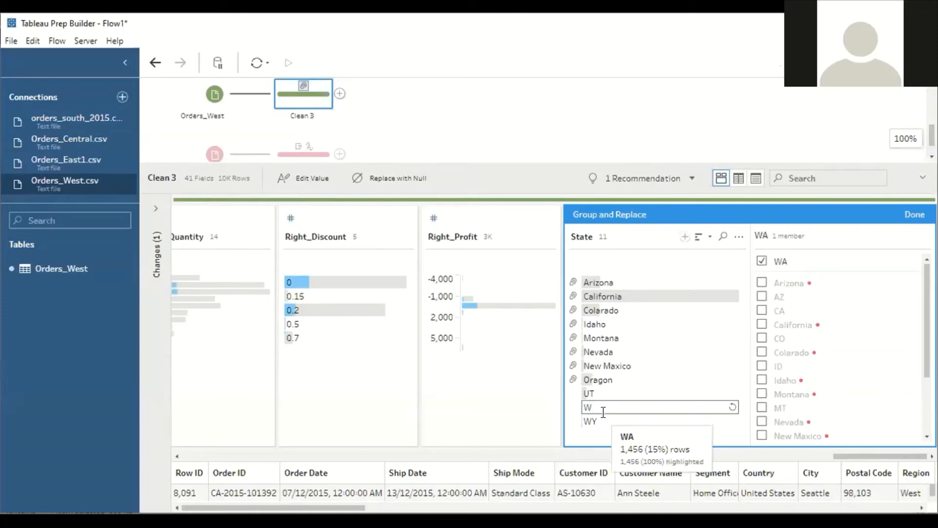
pyautogui.write('ashington')
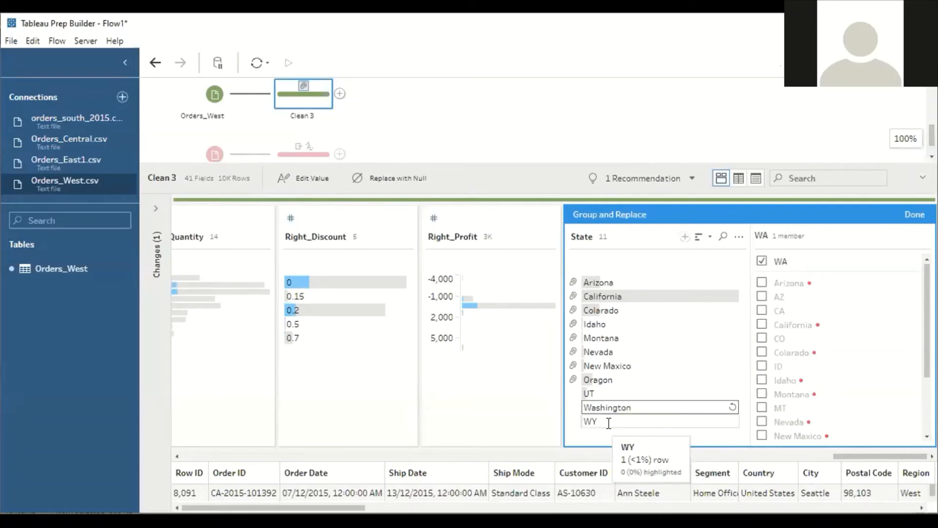
# Replace the State value WY with Wyoming
pyautogui.doubleClick(608, 421)
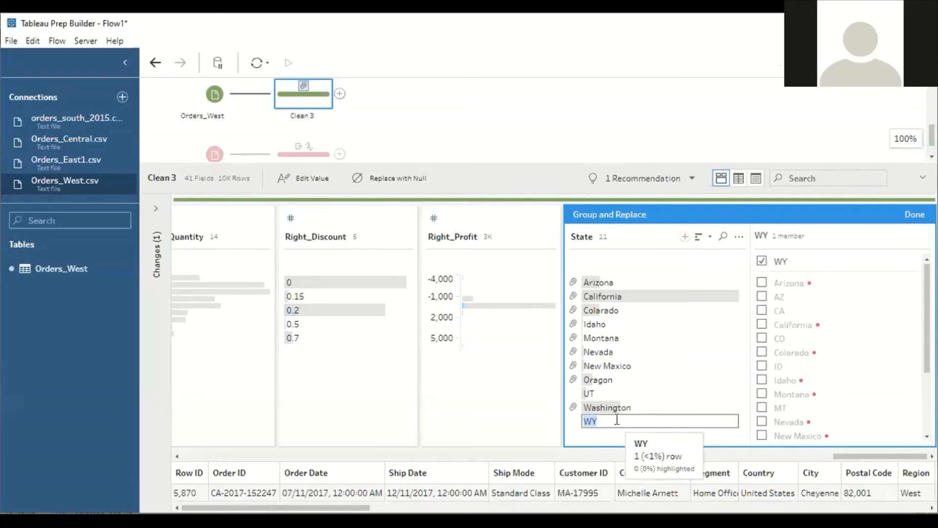
pyautogui.click(619, 420)
pyautogui.press('BackSpace')
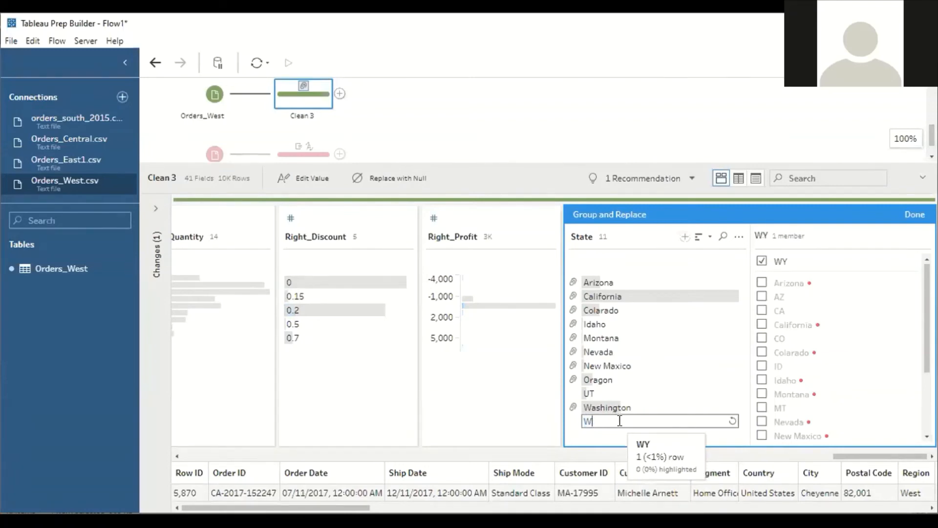
pyautogui.write('yoming')
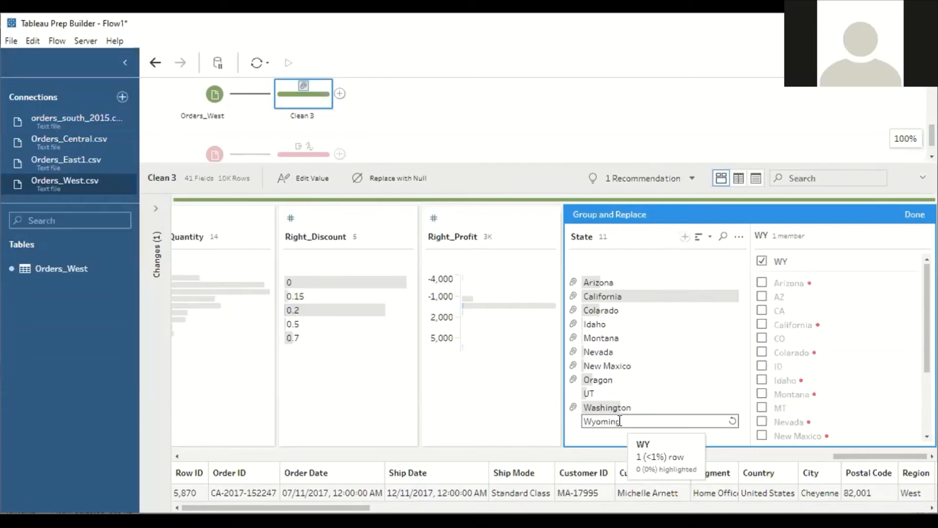
# Replace the State value UT with Utah and finish the Group and Replace editing of the State field
pyautogui.doubleClick(624, 392)
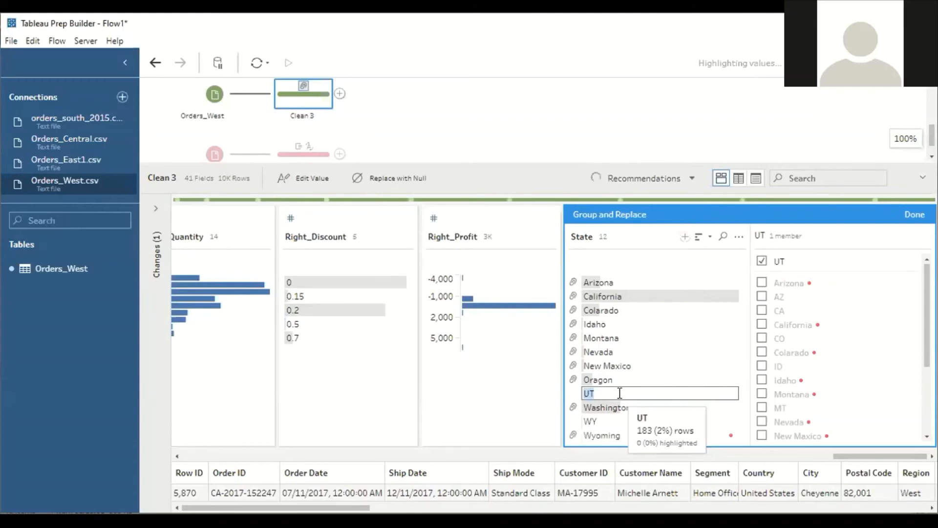
pyautogui.write('Ut')
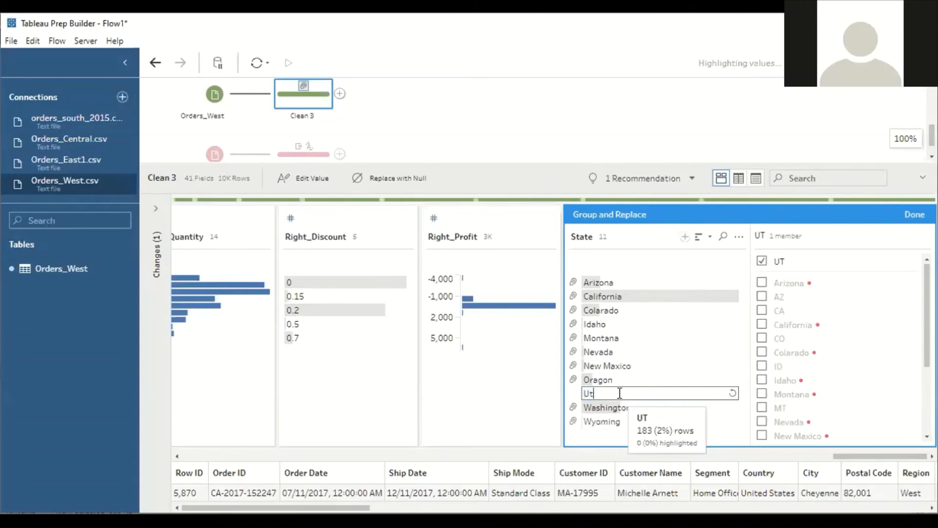
pyautogui.write('ah')
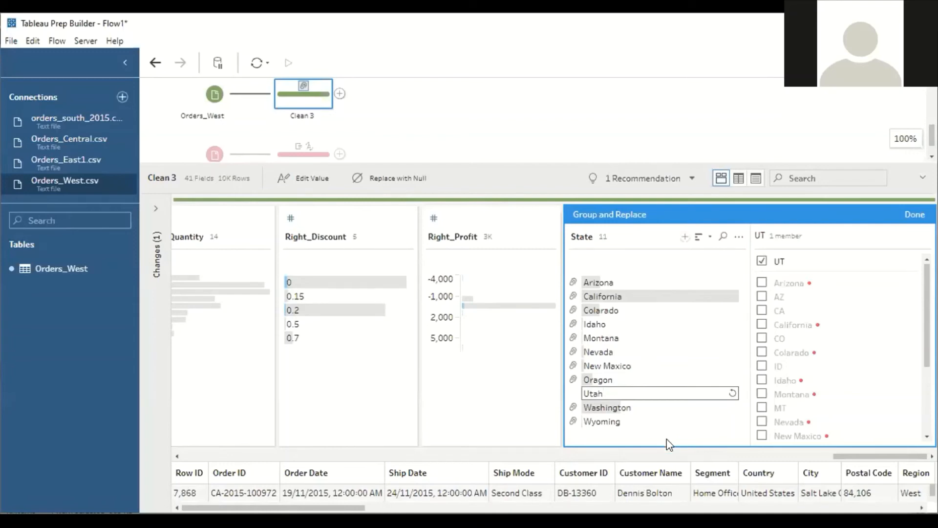
pyautogui.press('Return')
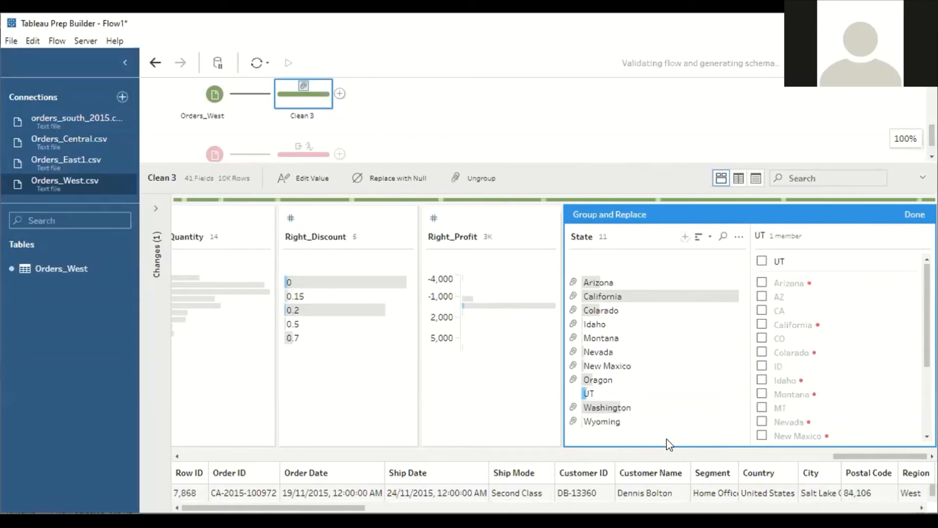
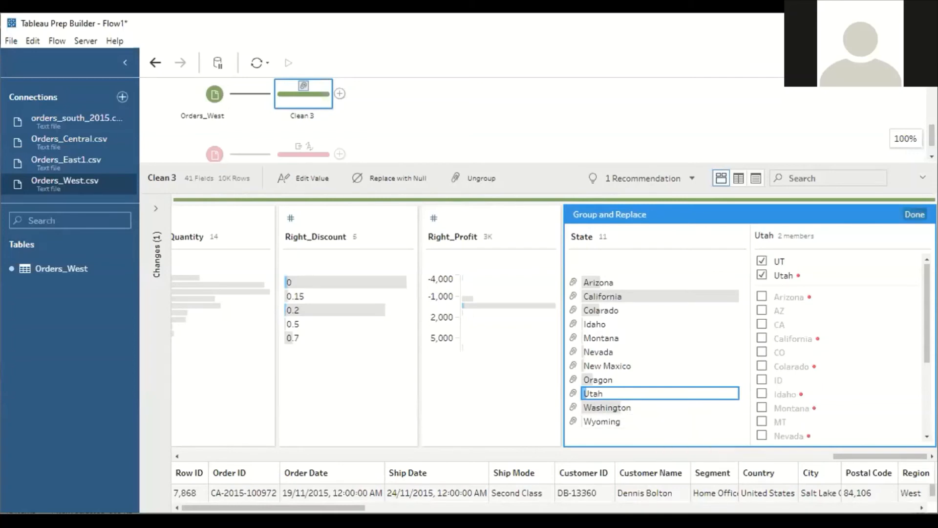
pyautogui.click(914, 214)
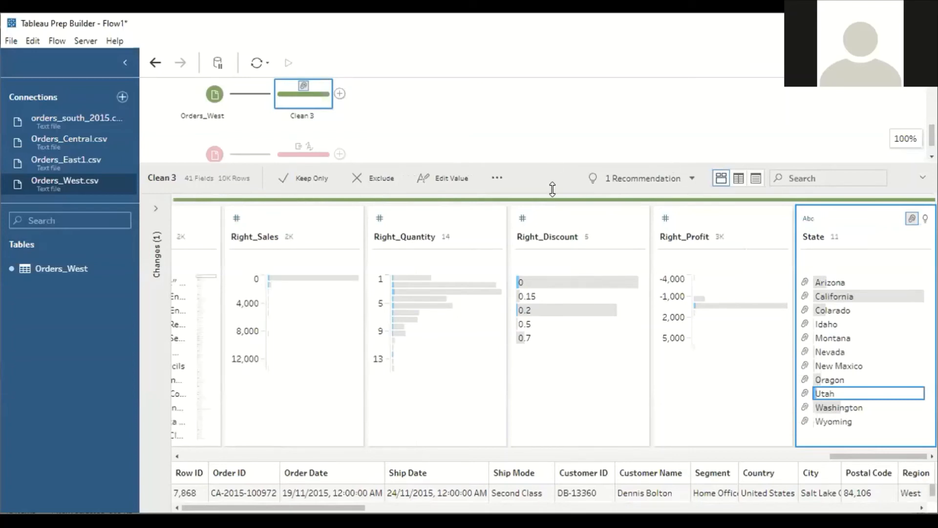
# Remove the Right_Profit field from the Orders_West cleaning step
pyautogui.moveTo(542, 320)
pyautogui.mouseDown()
pyautogui.moveTo(540, 356)
pyautogui.moveTo(544, 318)
pyautogui.mouseUp()
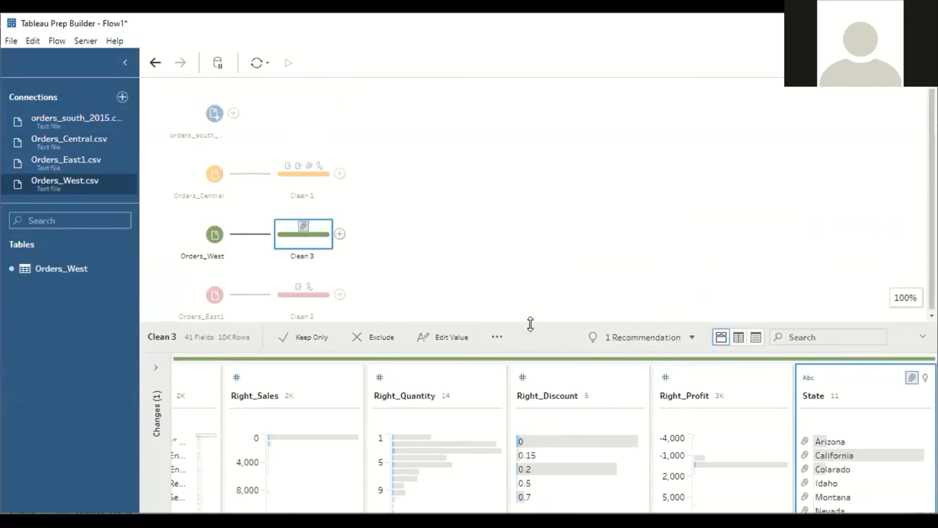
pyautogui.moveTo(530, 323); pyautogui.dragTo(532, 216)
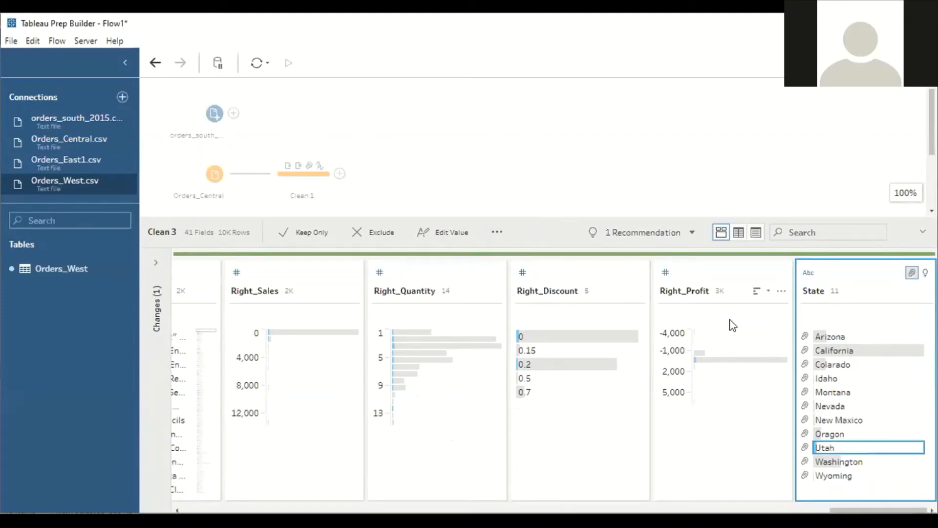
pyautogui.click(781, 291)
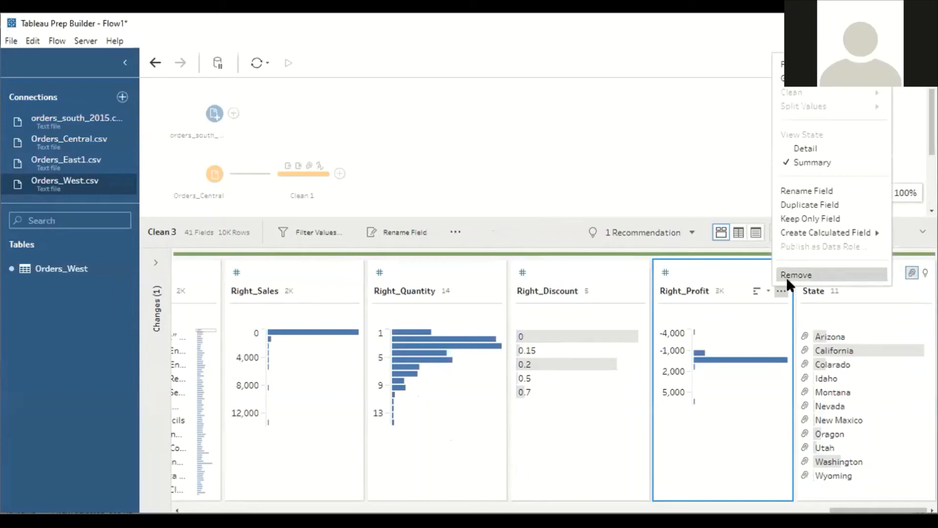
pyautogui.click(787, 275)
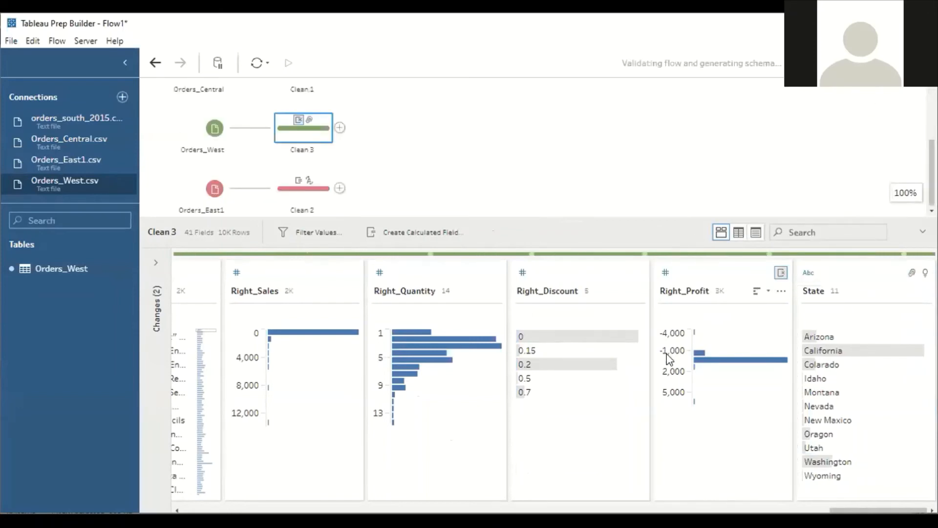
# Remove the Right_Discount, Right_Quantity and Right_Sales fields from the Orders_West cleaning step
pyautogui.click(781, 292)
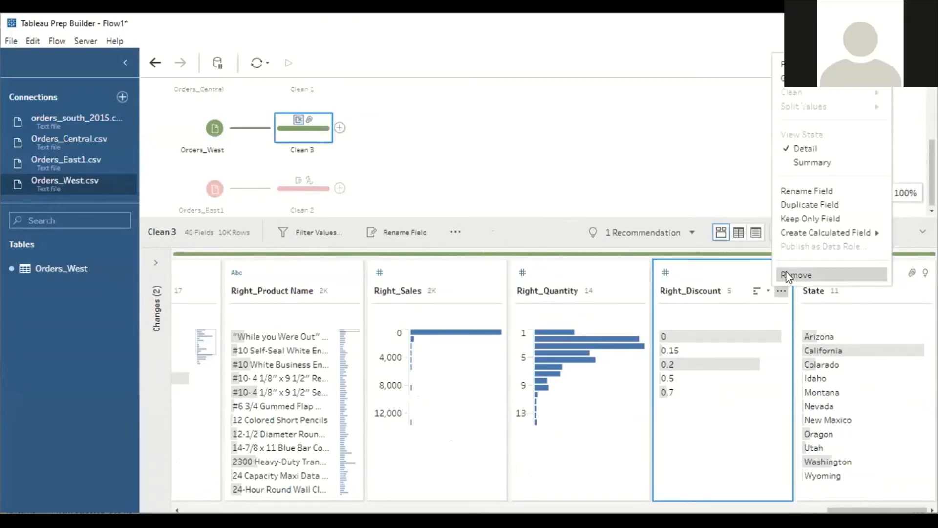
pyautogui.click(788, 276)
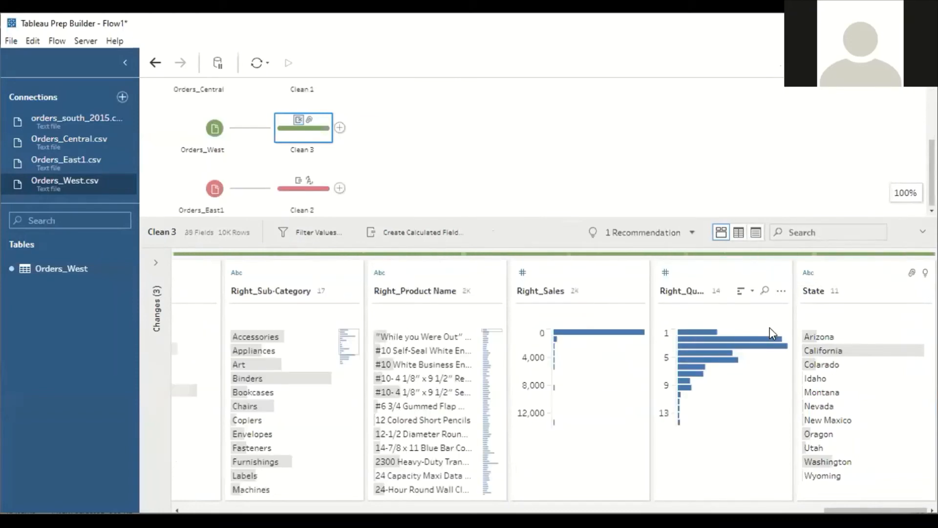
pyautogui.click(781, 293)
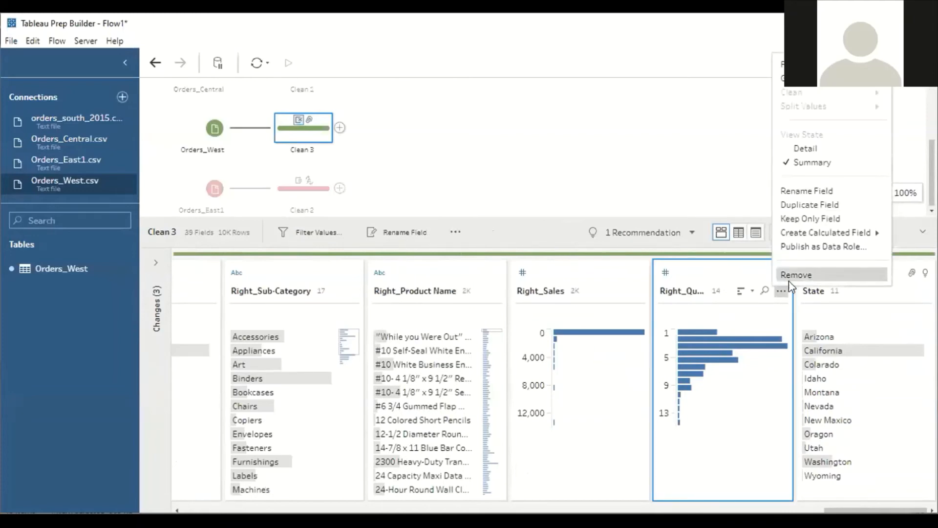
pyautogui.click(796, 275)
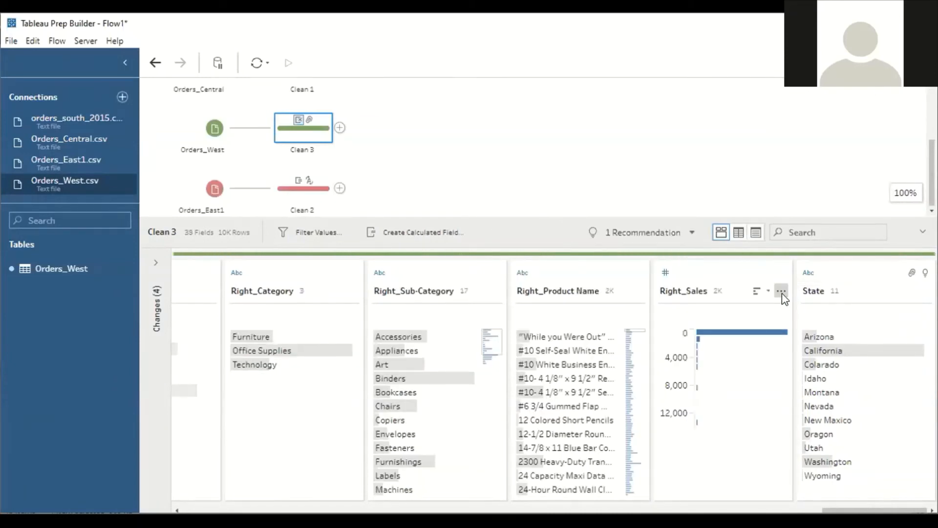
pyautogui.click(781, 278)
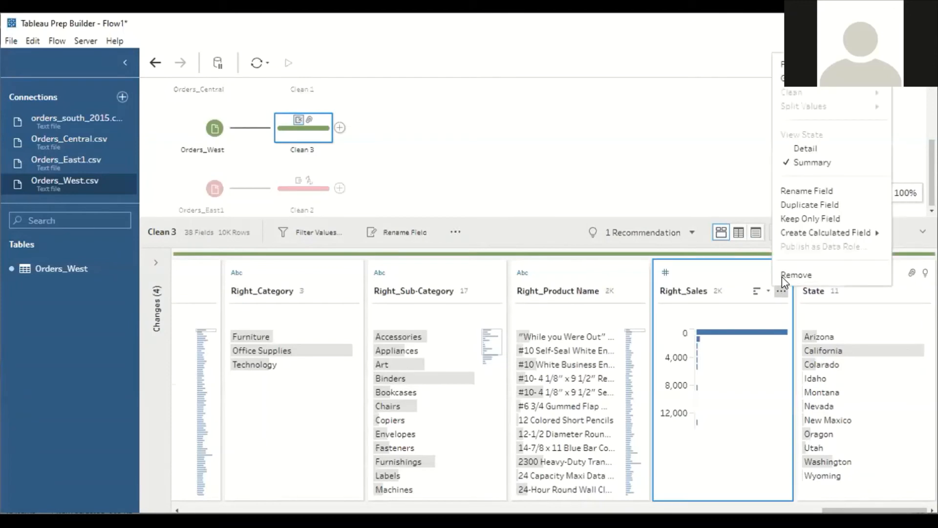
pyautogui.click(782, 275)
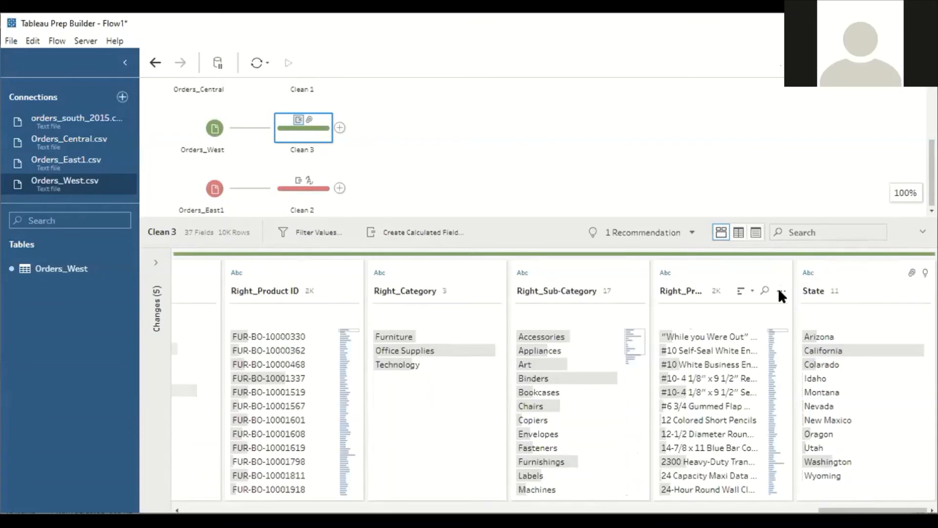
# Remove the product fields Right_Product Name, Right_Sub-Category, Right_Category and Right_Product ID from the Orders_West cleaning step
pyautogui.click(780, 292)
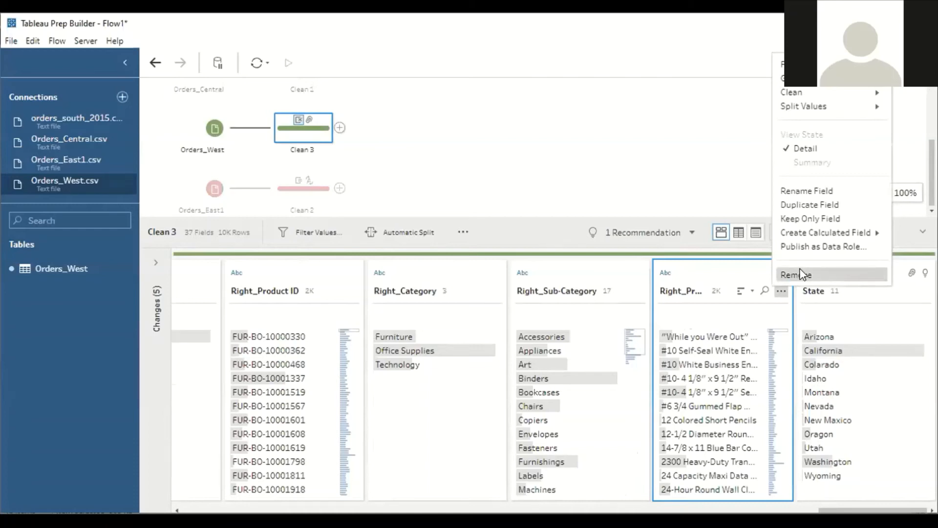
pyautogui.click(801, 275)
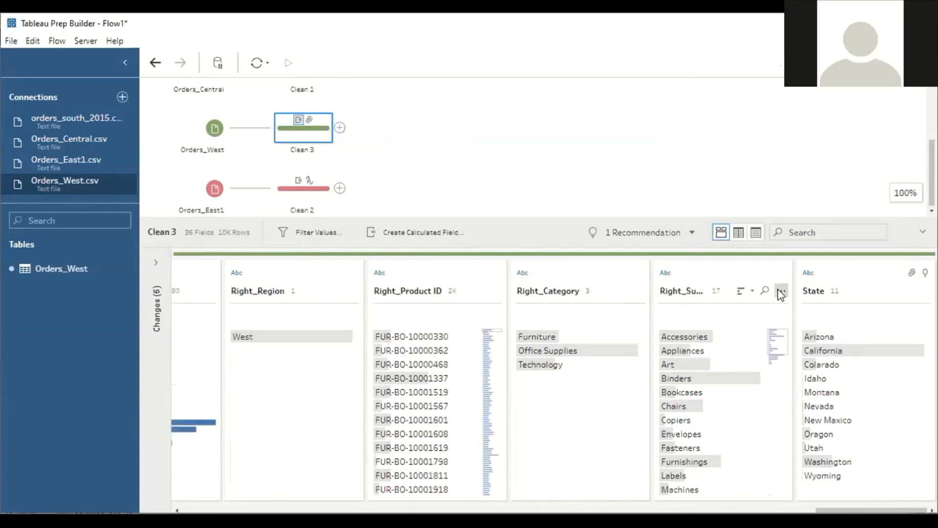
pyautogui.click(781, 292)
pyautogui.click(788, 276)
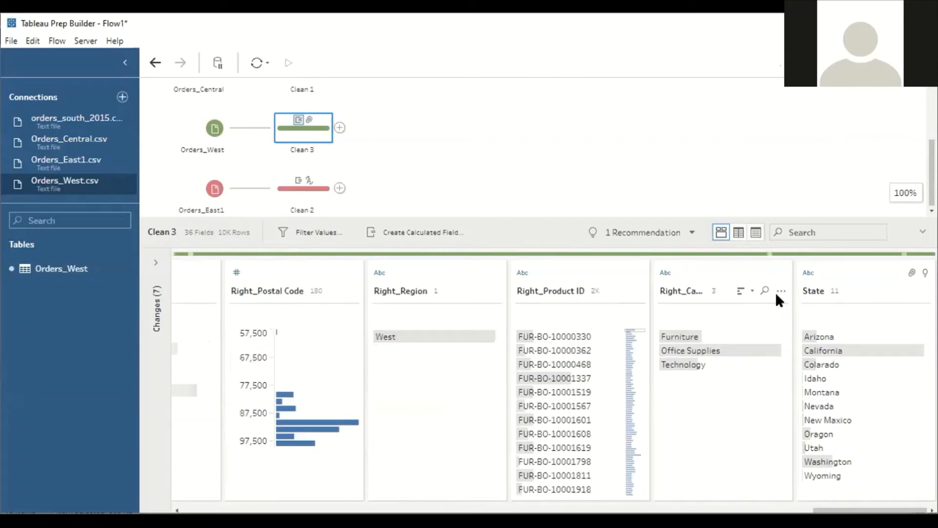
pyautogui.click(780, 292)
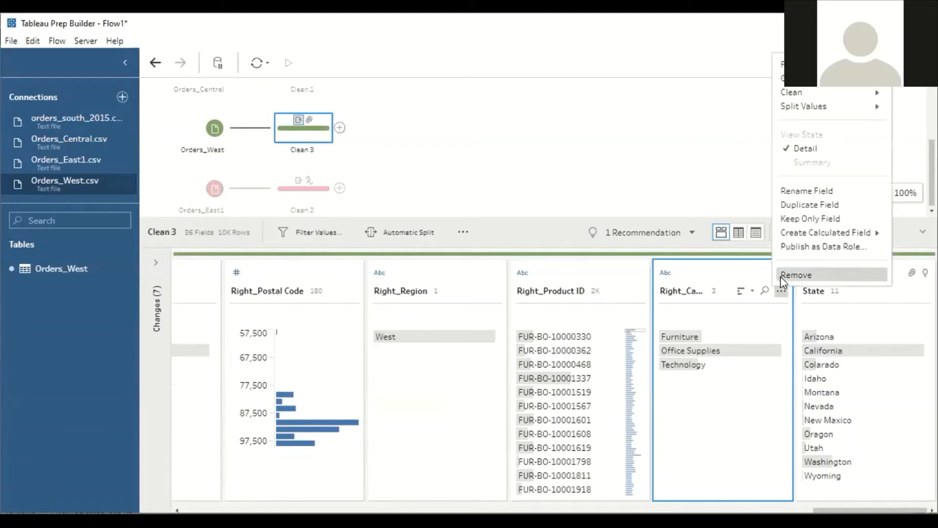
pyautogui.click(775, 276)
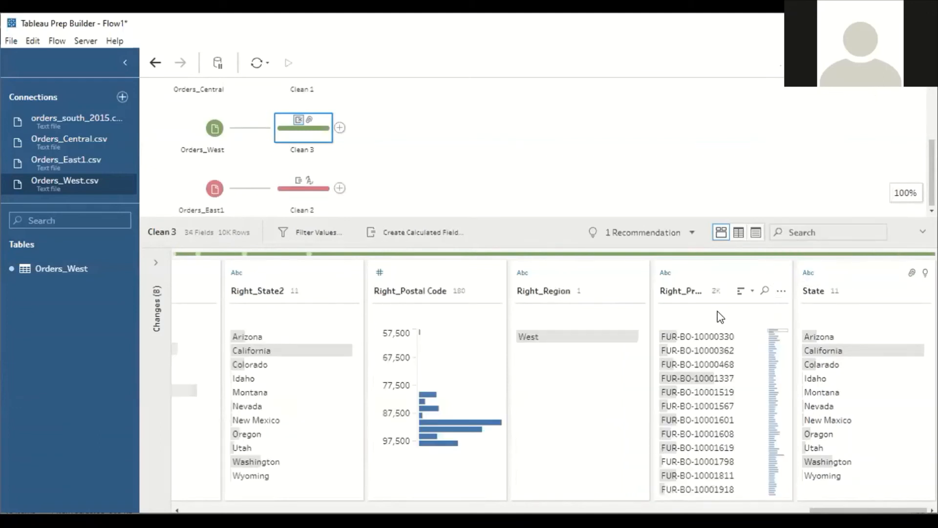
pyautogui.click(779, 290)
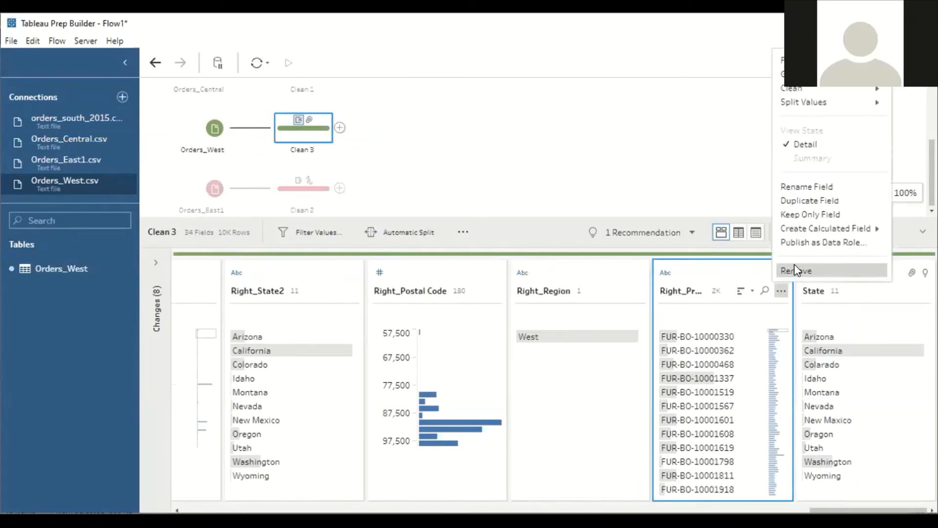
pyautogui.click(794, 268)
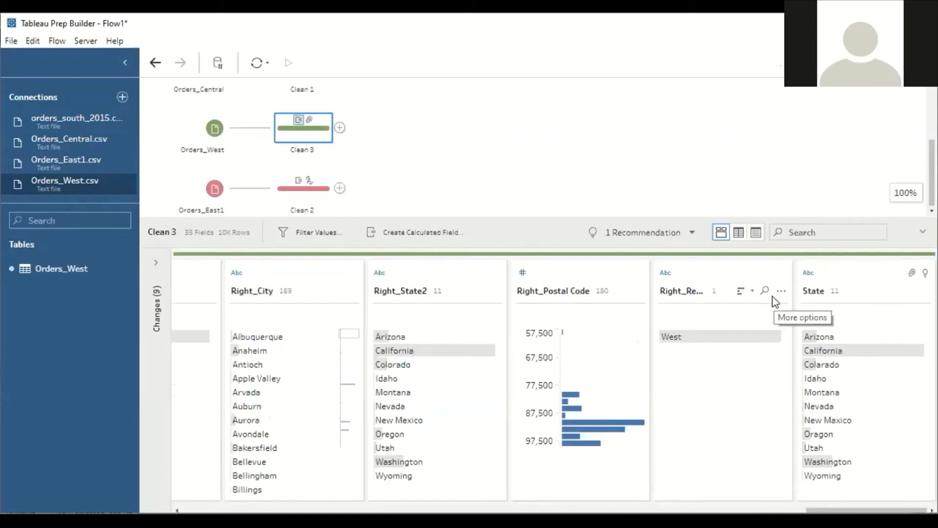
# Remove the location fields Right_Region, Right_Postal Code, Right_State2, Right_City and Right_Country from the Orders_West cleaning step
pyautogui.click(781, 292)
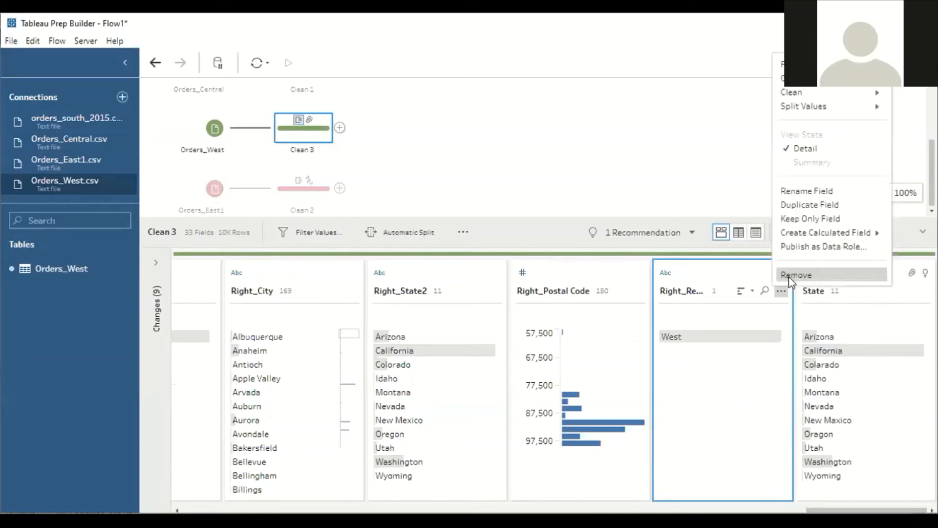
pyautogui.click(789, 275)
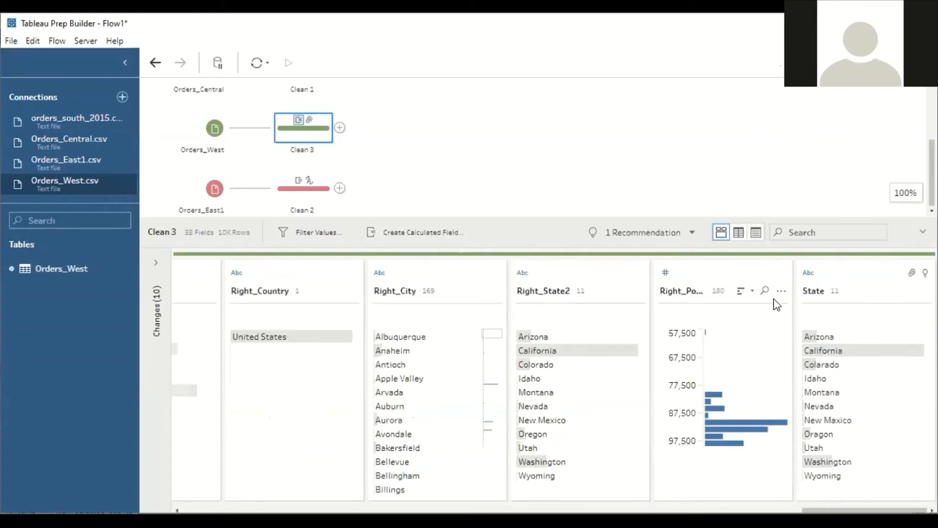
pyautogui.click(781, 275)
pyautogui.click(782, 275)
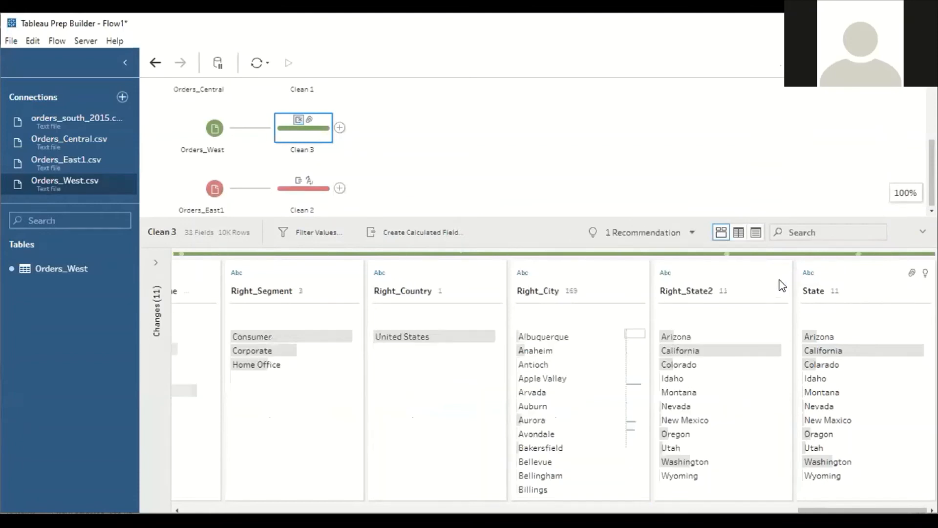
pyautogui.click(781, 292)
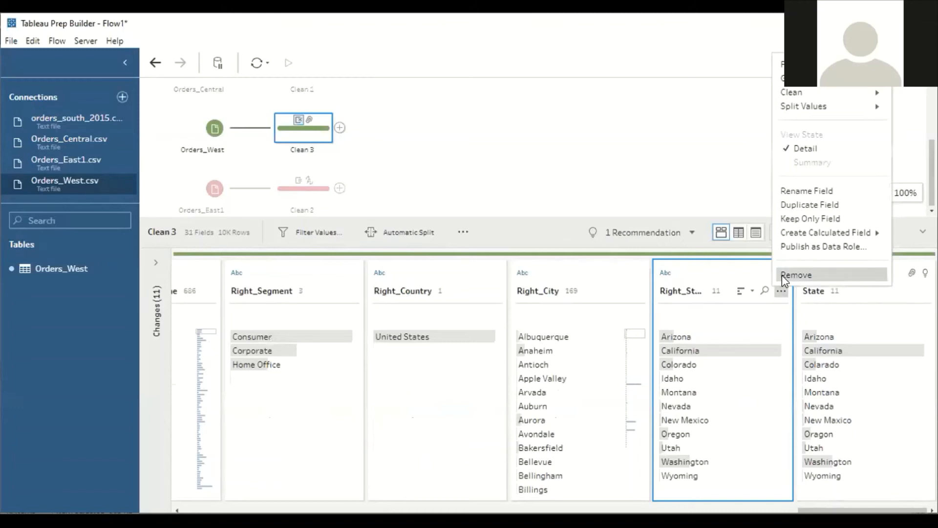
pyautogui.click(781, 274)
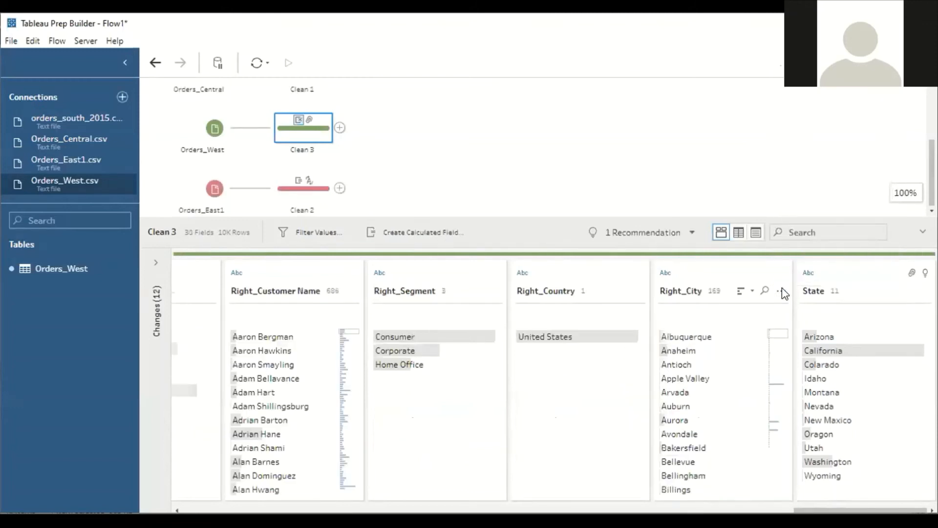
pyautogui.click(781, 291)
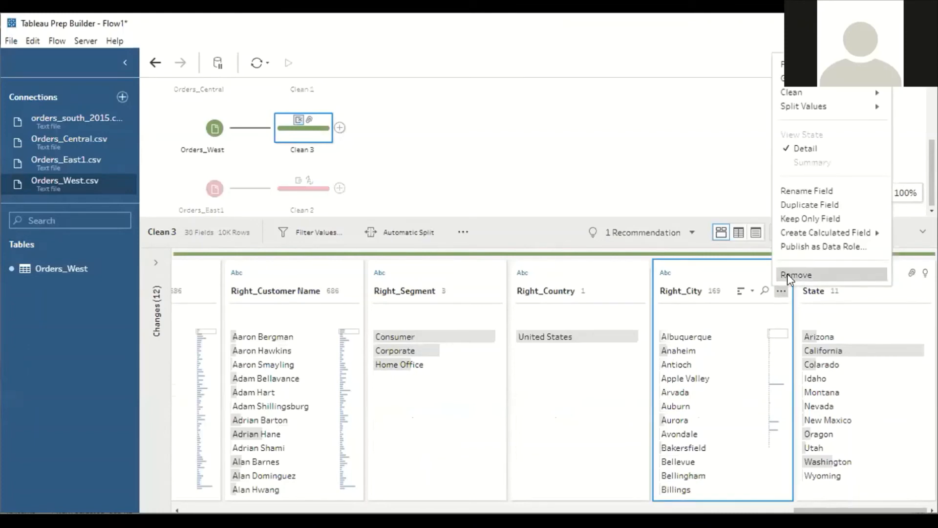
pyautogui.click(787, 274)
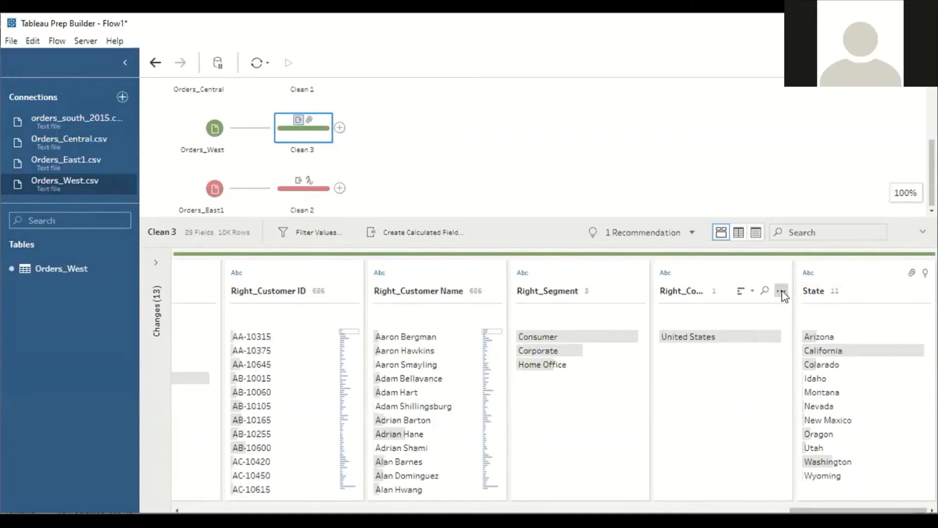
pyautogui.click(781, 290)
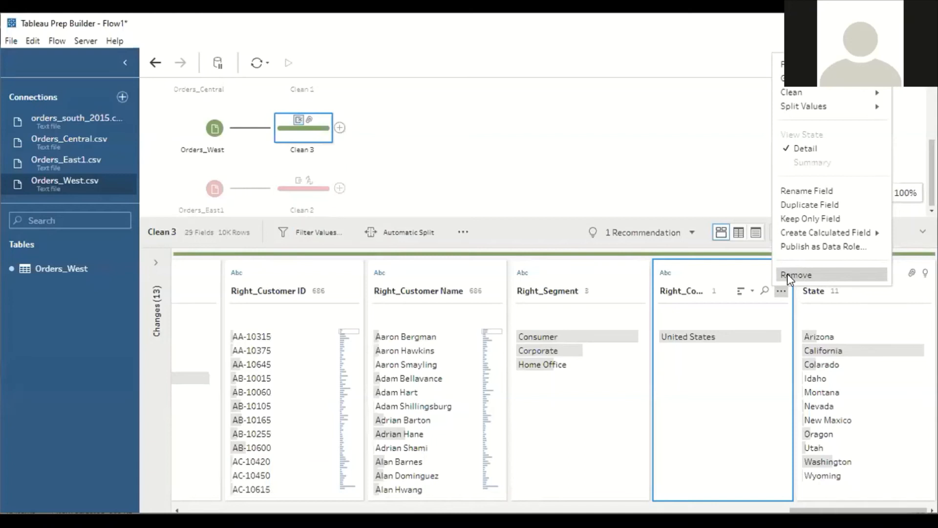
pyautogui.click(787, 275)
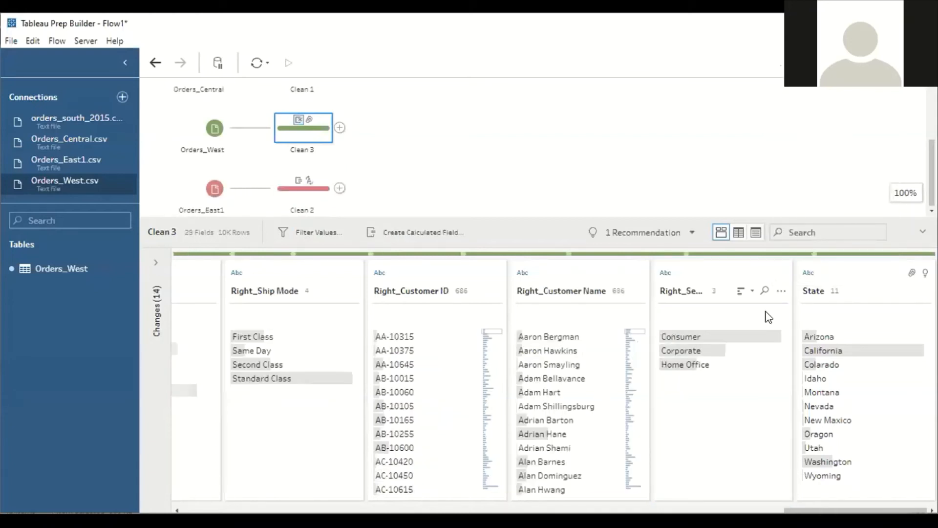
# Remove the Right_Segment, Right_Customer Name and Right_Customer ID fields from the Orders_West cleaning step
pyautogui.rightClick(788, 273)
pyautogui.click(788, 275)
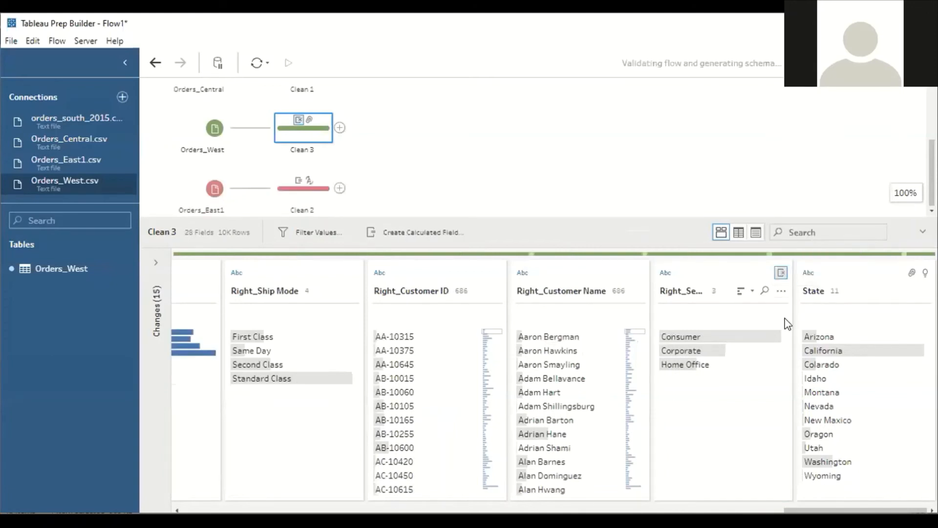
pyautogui.click(780, 292)
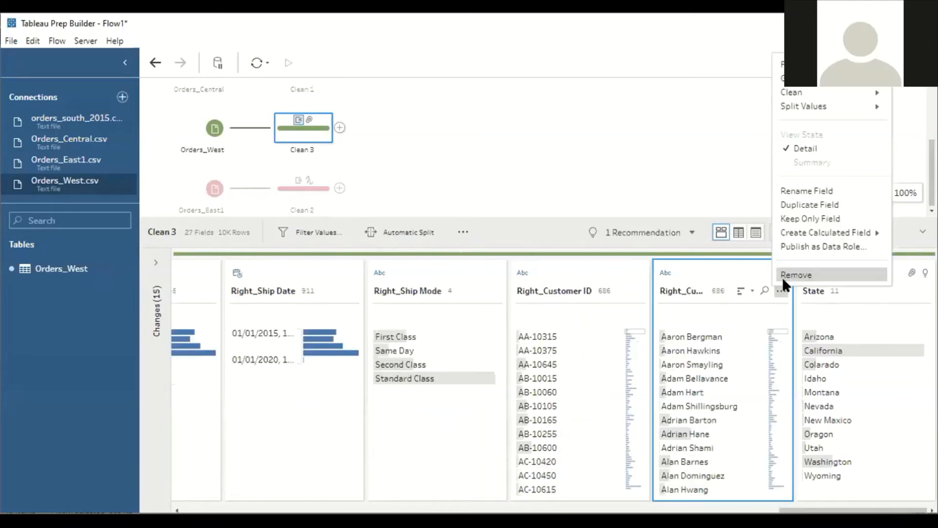
pyautogui.click(781, 275)
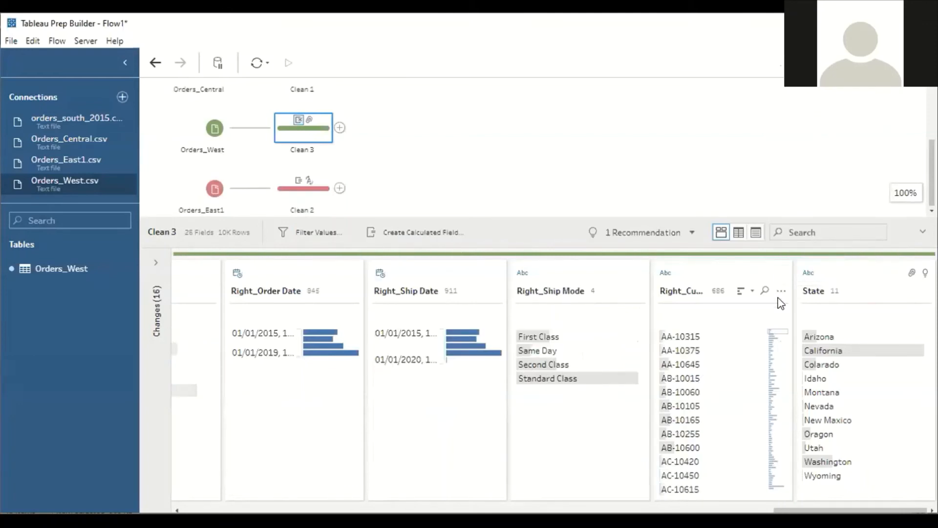
pyautogui.click(782, 291)
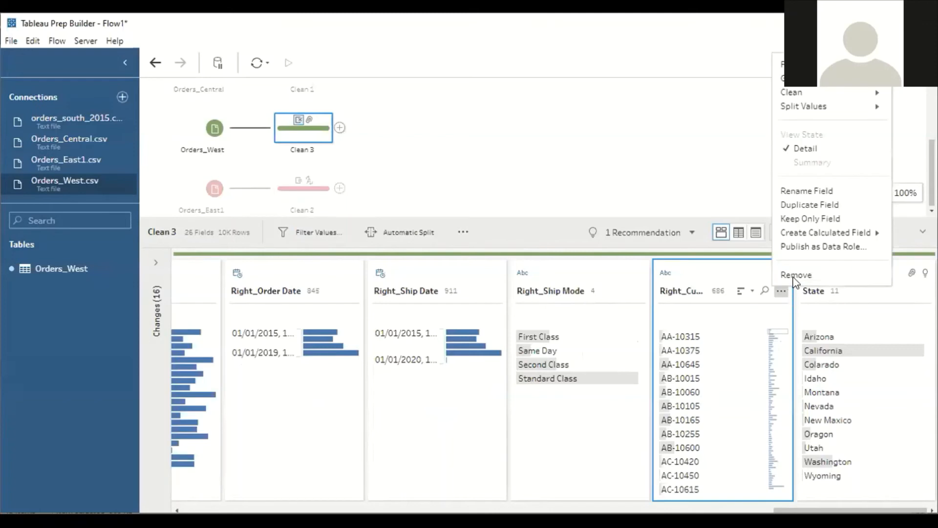
pyautogui.click(795, 276)
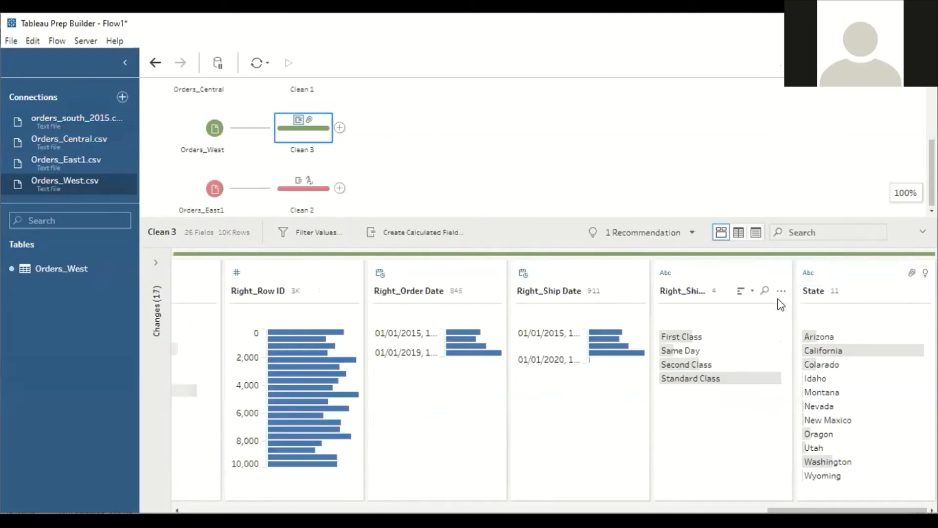
# Remove the Right_Ship Mode, Right_Ship Date, Right_Order Date and Right_Row ID fields from the Orders_West cleaning step
pyautogui.click(780, 291)
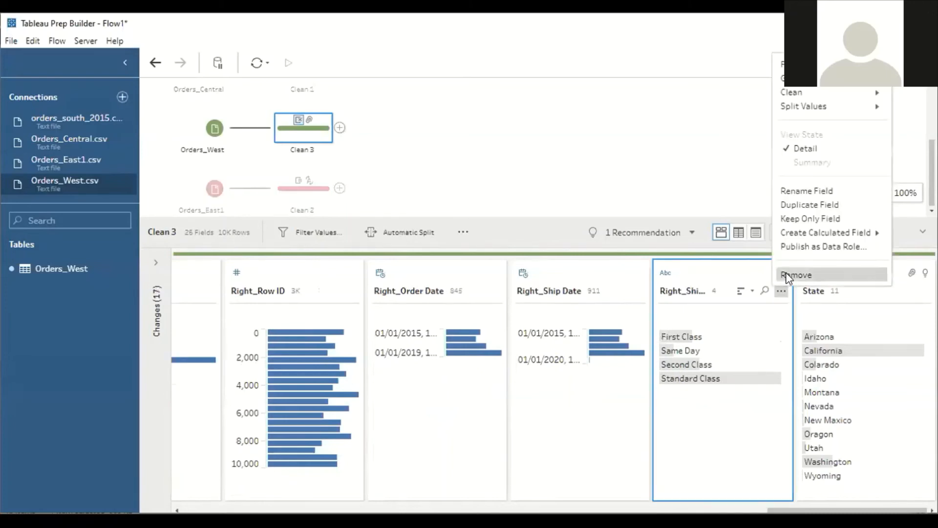
pyautogui.click(786, 275)
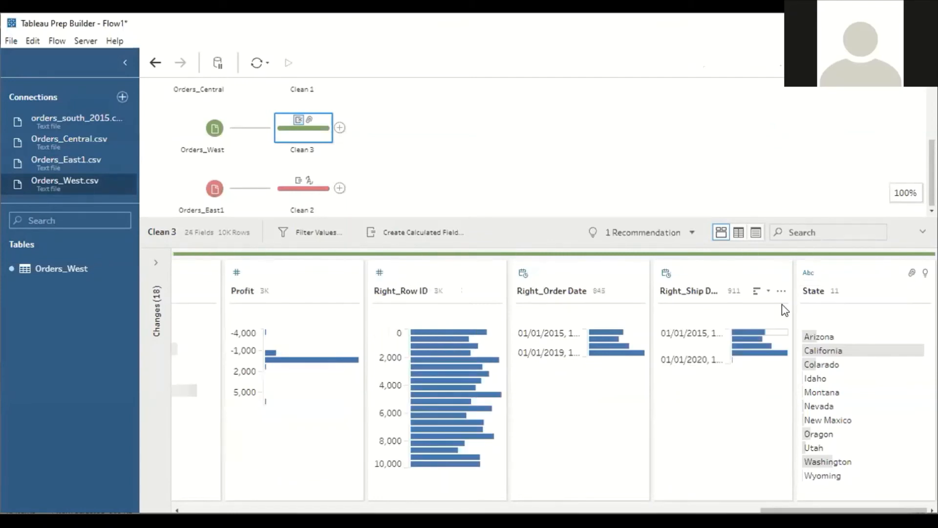
pyautogui.click(781, 290)
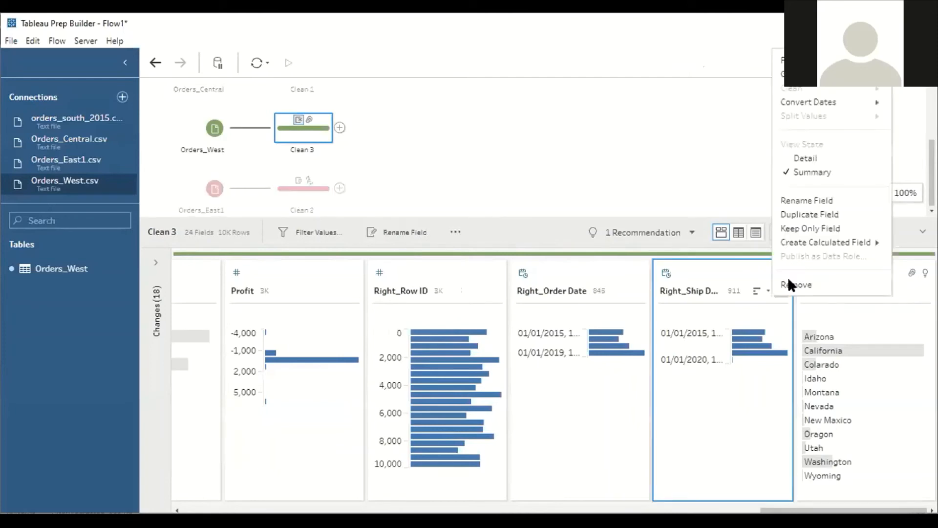
pyautogui.click(794, 284)
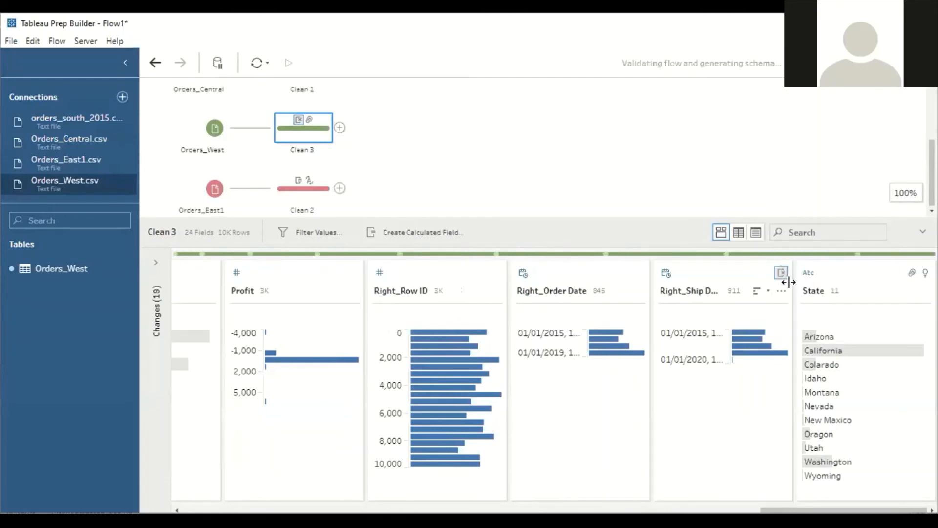
pyautogui.moveTo(781, 289)
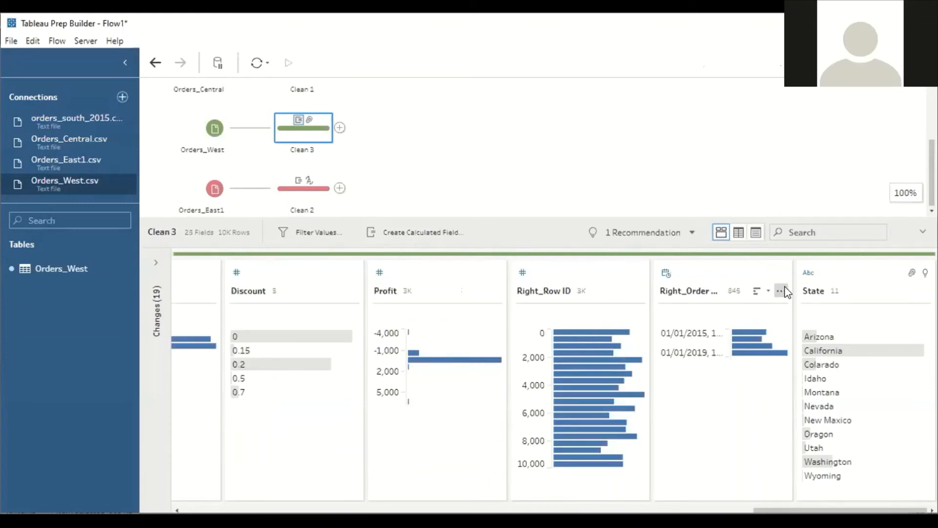
pyautogui.click(781, 291)
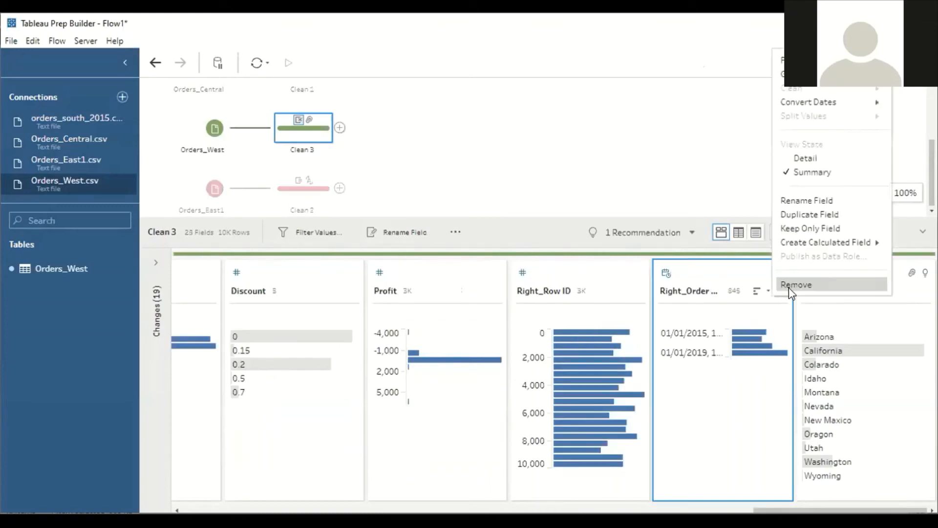
pyautogui.click(792, 294)
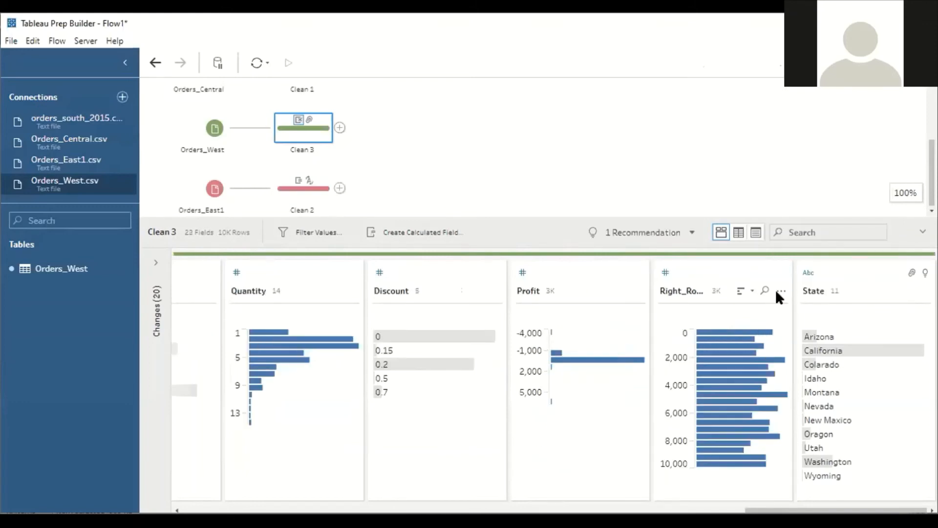
pyautogui.click(781, 292)
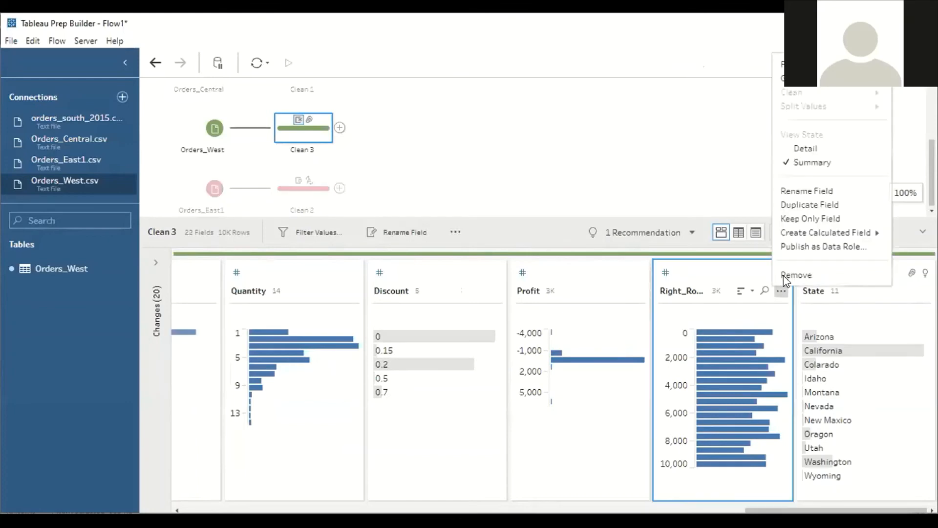
pyautogui.click(790, 276)
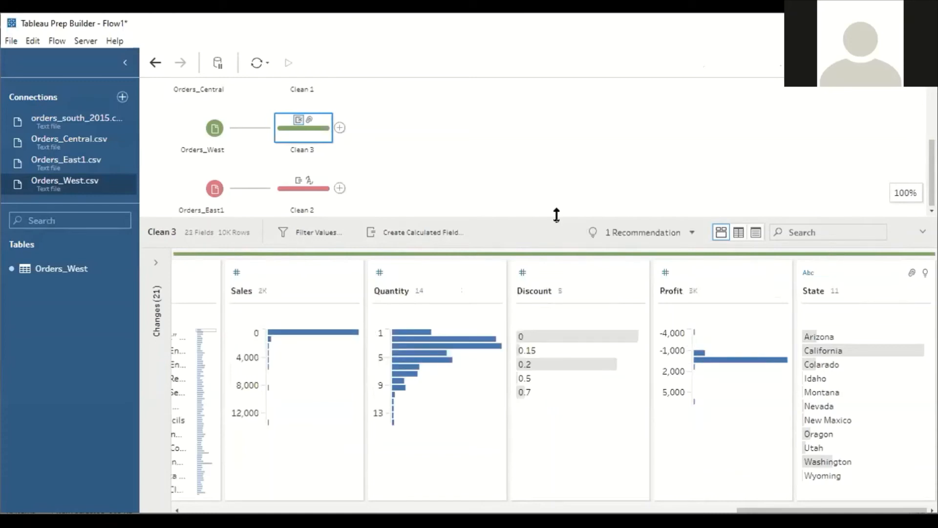
# Create a union of the Orders_Central cleaning step Clean 1 with the Orders_West cleaning step Clean 3
pyautogui.moveTo(551, 255); pyautogui.dragTo(541, 381)
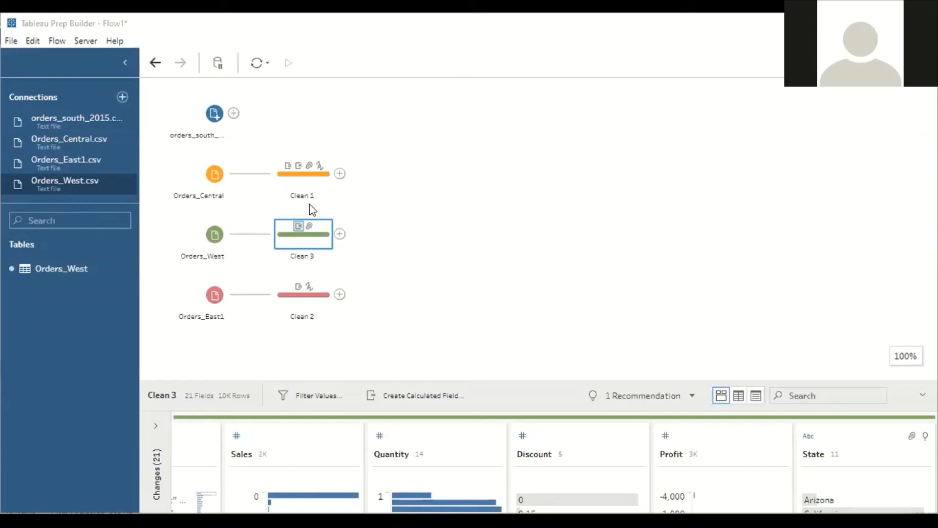
pyautogui.moveTo(310, 180); pyautogui.dragTo(350, 239)
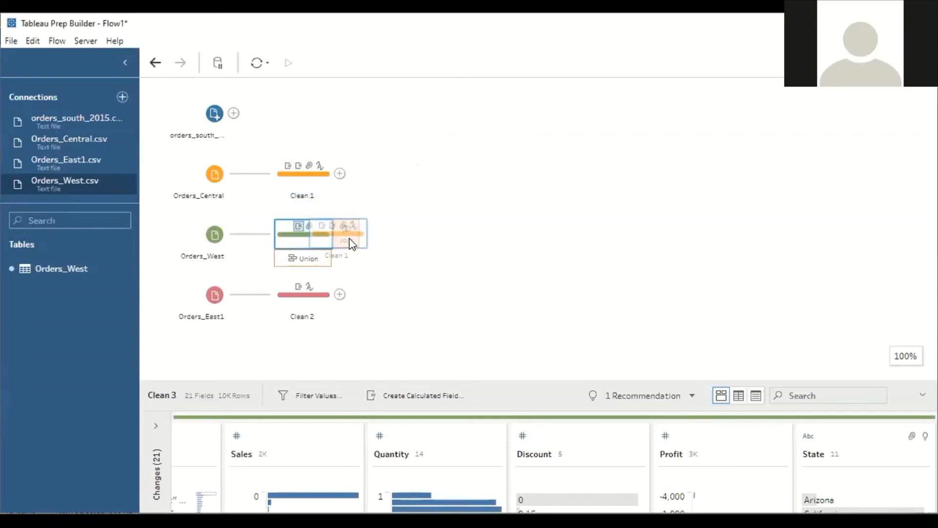
pyautogui.moveTo(350, 242); pyautogui.dragTo(316, 256)
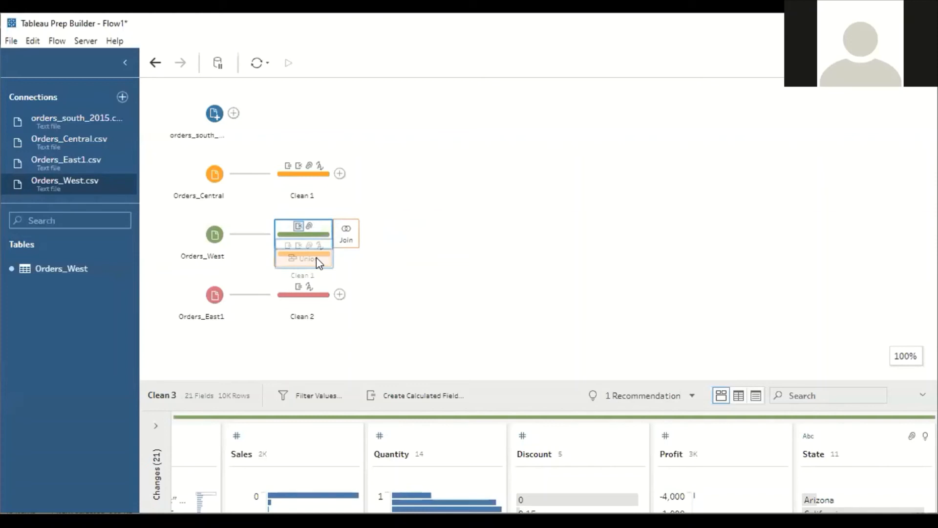
pyautogui.moveTo(316, 256); pyautogui.dragTo(321, 258)
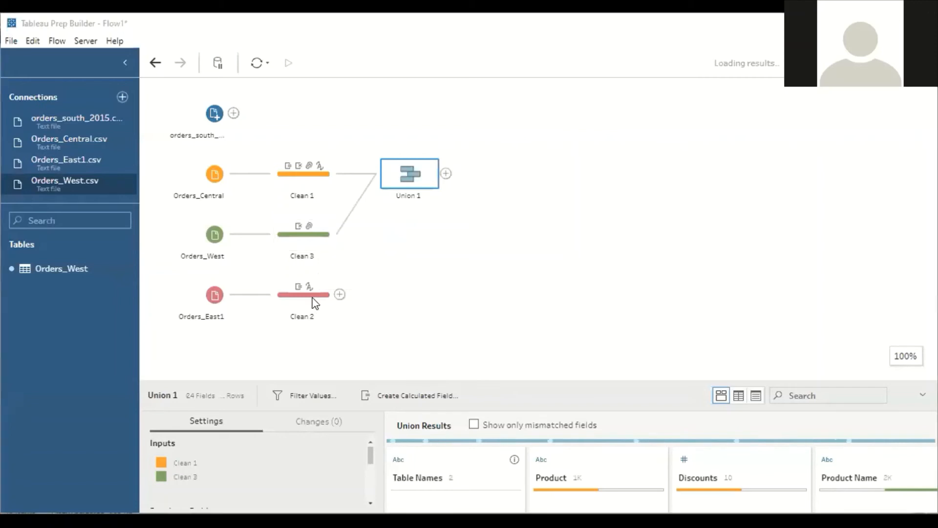
# Add the Orders_East1 cleaning step Clean 2 and the orders_south_2015 input to the existing union
pyautogui.moveTo(313, 297); pyautogui.dragTo(394, 175)
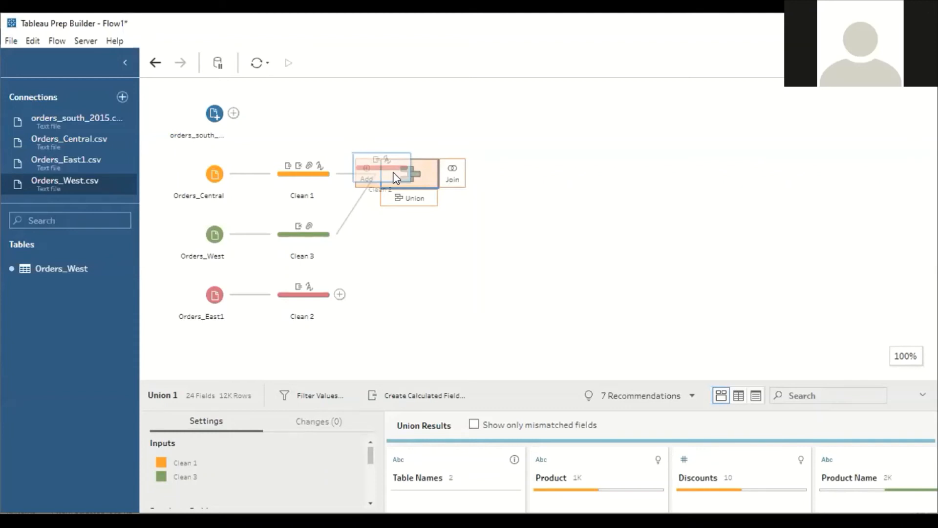
pyautogui.moveTo(388, 172); pyautogui.dragTo(415, 181)
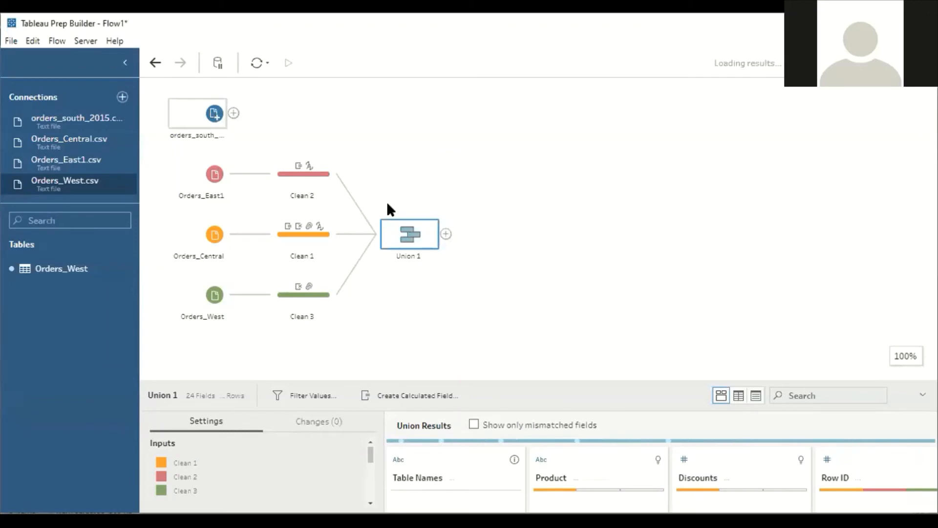
pyautogui.moveTo(387, 204); pyautogui.dragTo(373, 227)
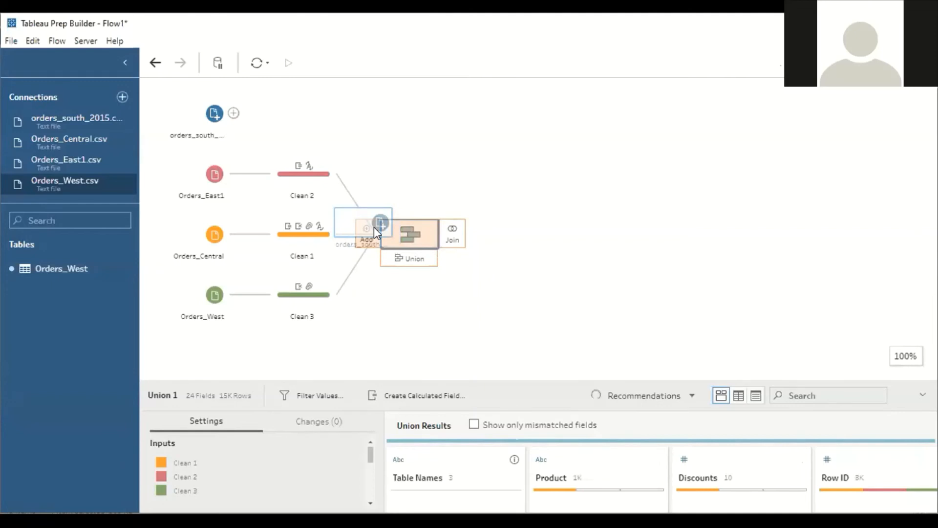
pyautogui.moveTo(374, 227); pyautogui.dragTo(374, 226)
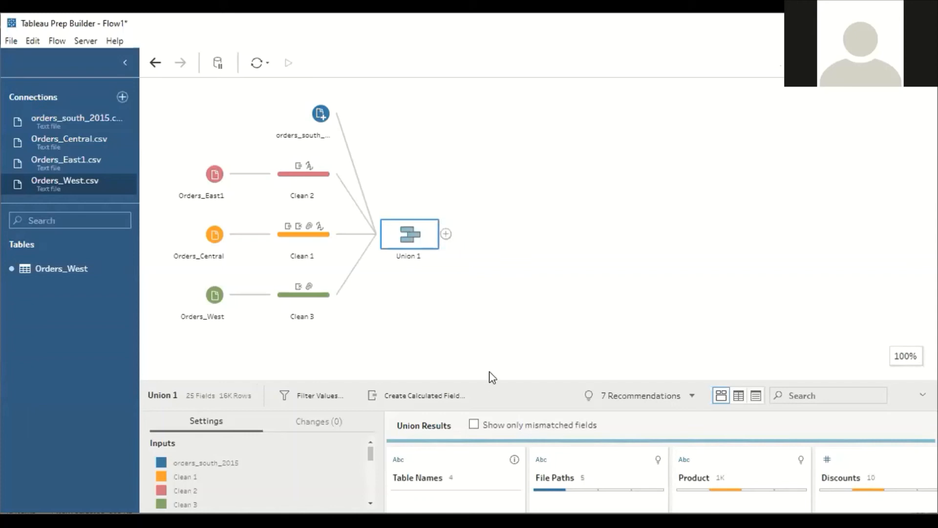
# Enlarge the union's results and restrict them to only the mismatched fields
pyautogui.moveTo(489, 374); pyautogui.dragTo(522, 174)
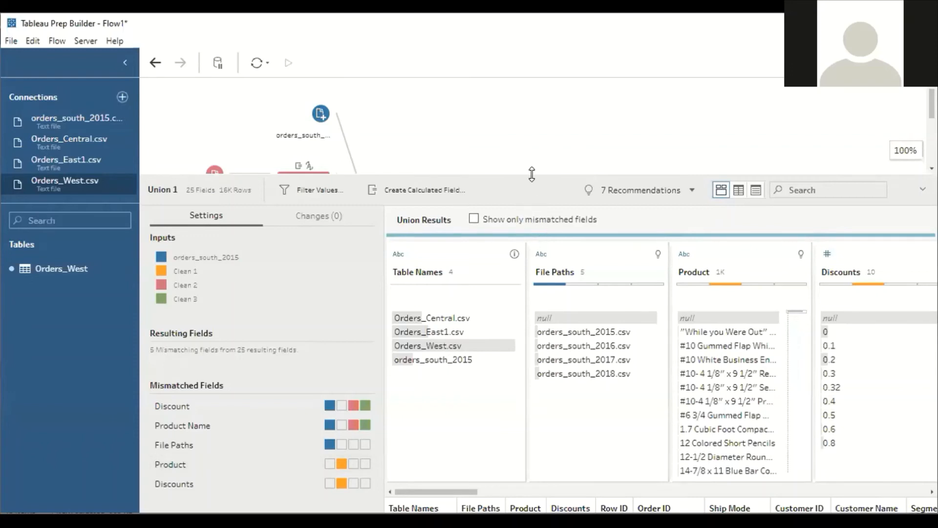
pyautogui.moveTo(532, 174); pyautogui.dragTo(511, 130)
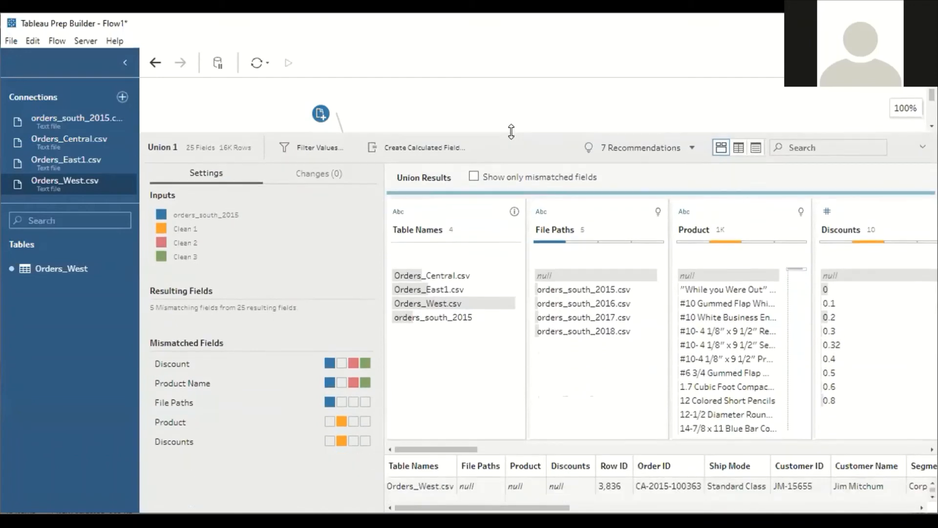
pyautogui.moveTo(466, 445); pyautogui.dragTo(518, 452)
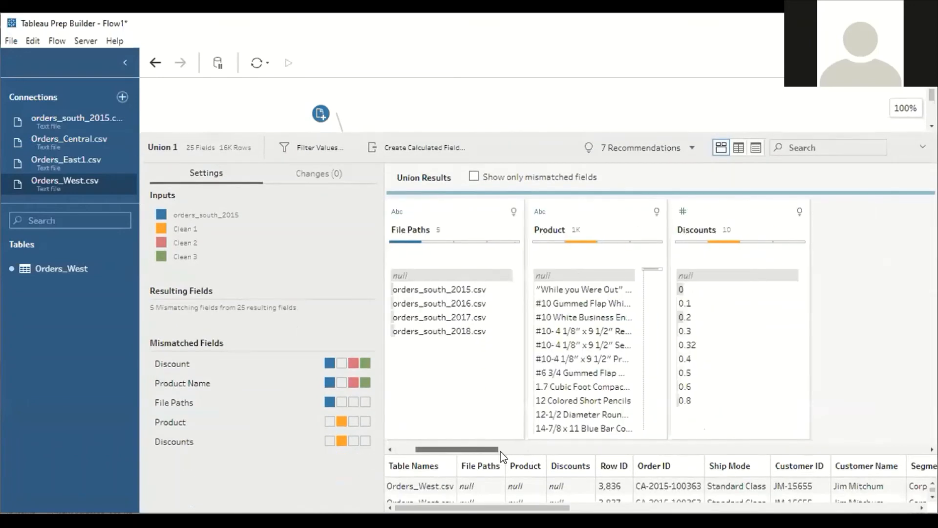
pyautogui.moveTo(412, 435); pyautogui.dragTo(423, 273)
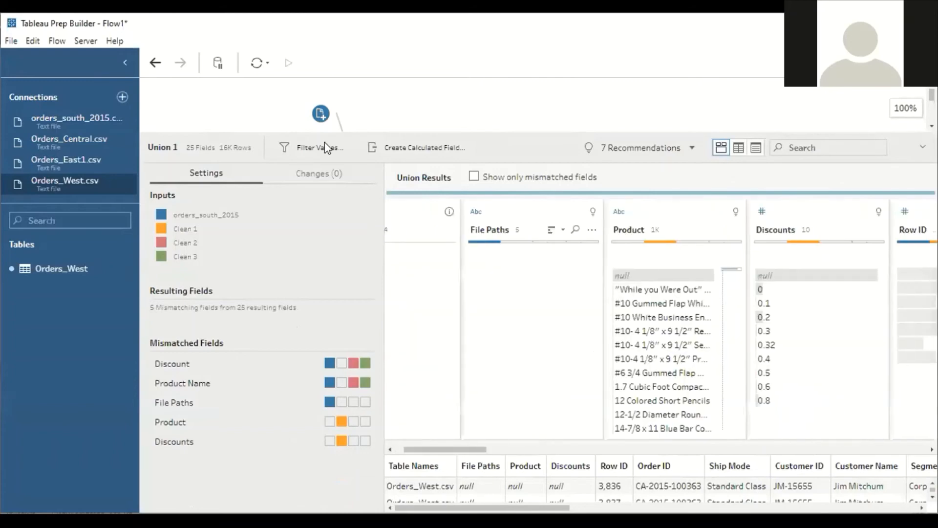
pyautogui.moveTo(477, 448)
pyautogui.mouseDown()
pyautogui.moveTo(518, 454)
pyautogui.moveTo(482, 454)
pyautogui.moveTo(506, 276)
pyautogui.mouseUp()
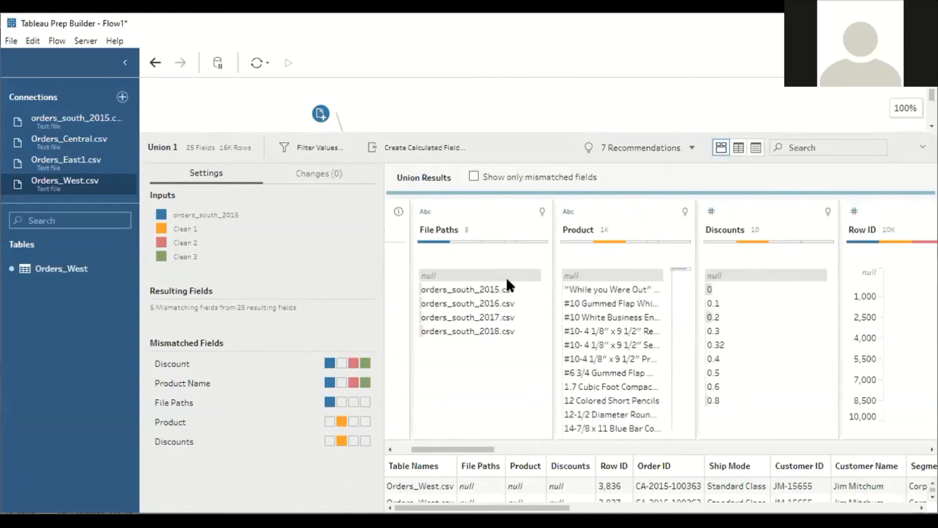
pyautogui.click(479, 178)
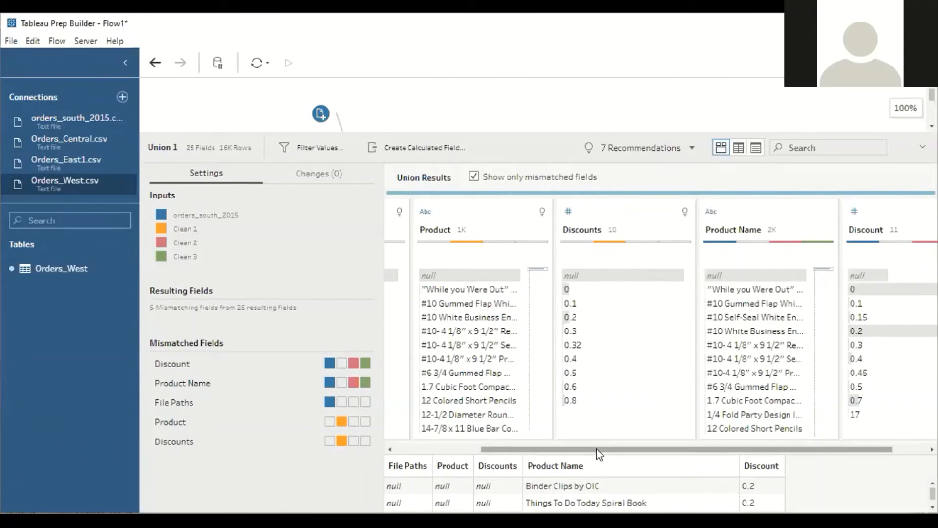
pyautogui.moveTo(597, 453)
pyautogui.mouseDown()
pyautogui.moveTo(604, 450)
pyautogui.moveTo(586, 448)
pyautogui.mouseUp()
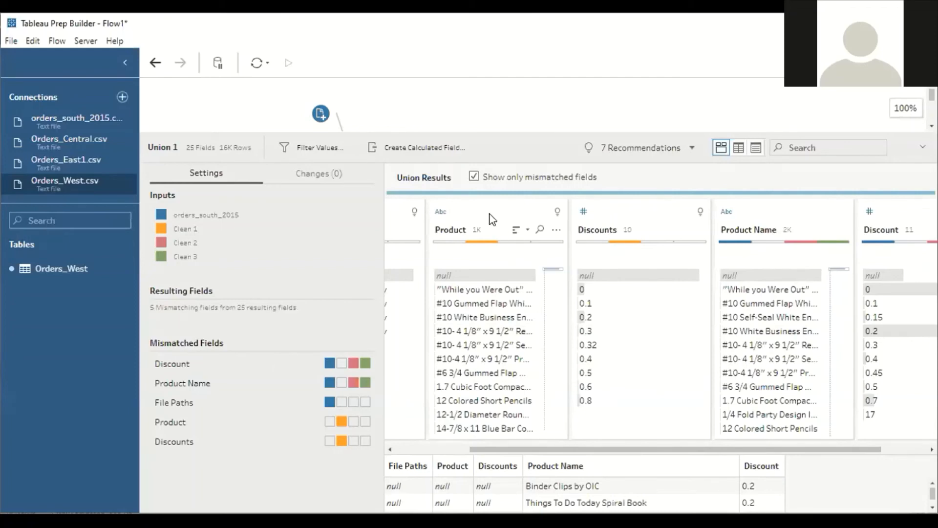
# Merge the Product Name field into Product and the Discount field into Discounts in the union results
pyautogui.moveTo(532, 231); pyautogui.dragTo(654, 304)
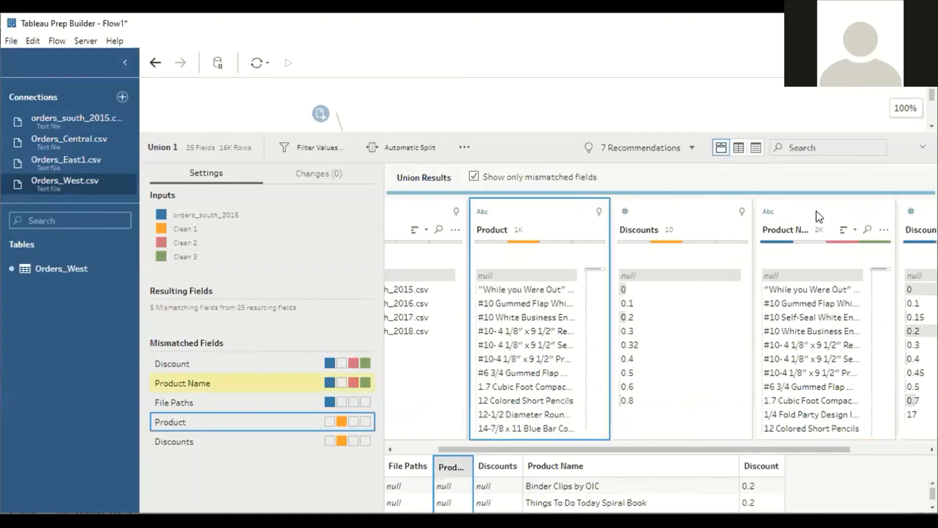
pyautogui.moveTo(771, 231); pyautogui.dragTo(519, 238)
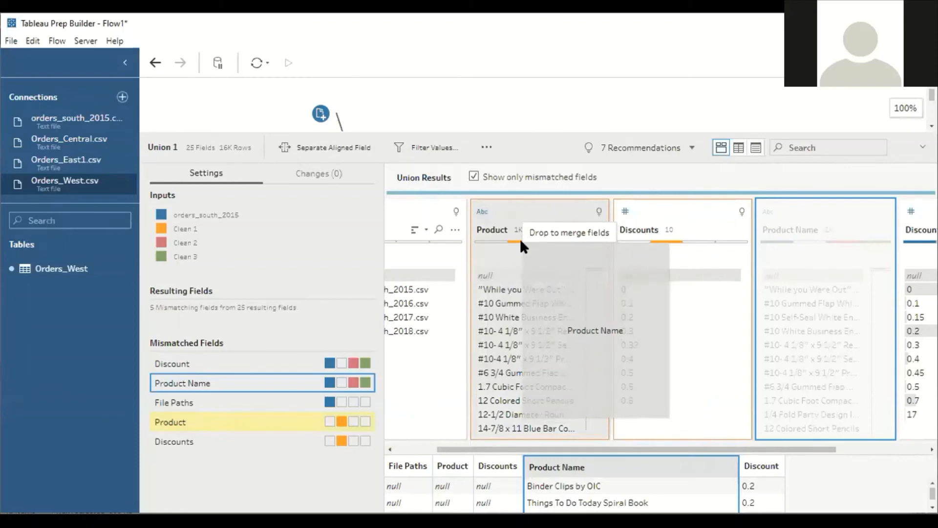
pyautogui.moveTo(520, 239); pyautogui.dragTo(520, 239)
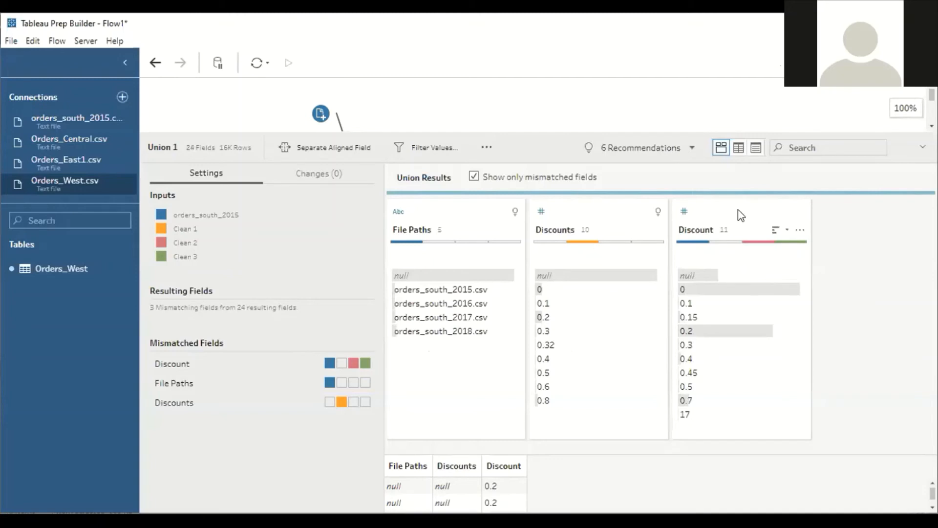
pyautogui.moveTo(731, 226); pyautogui.dragTo(578, 221)
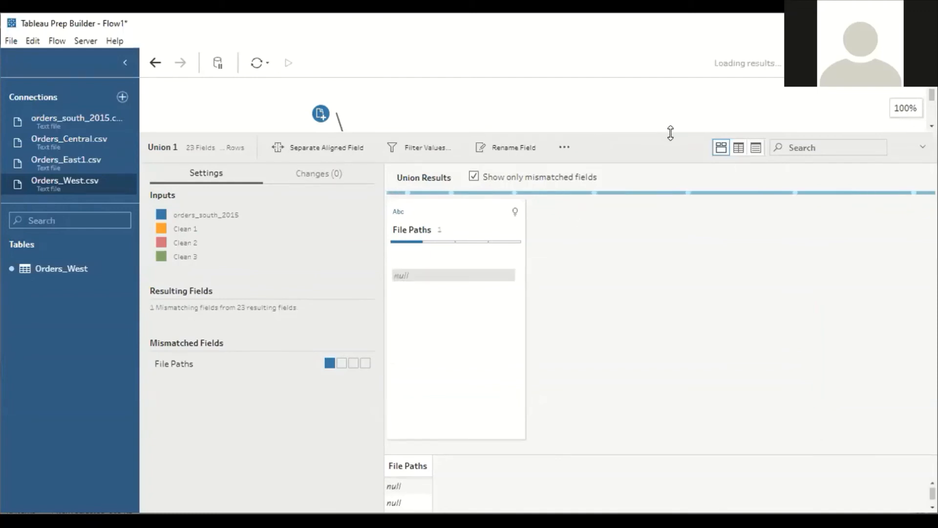
# Make room for the flow diagram and connect to the text file return reasons_new1 as a new data source
pyautogui.moveTo(669, 132); pyautogui.dragTo(676, 176)
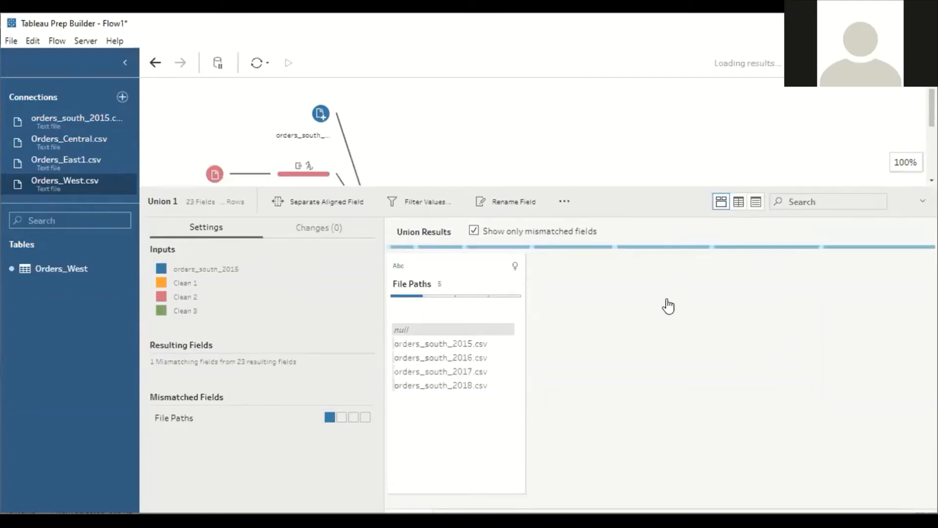
pyautogui.moveTo(643, 306); pyautogui.dragTo(540, 306)
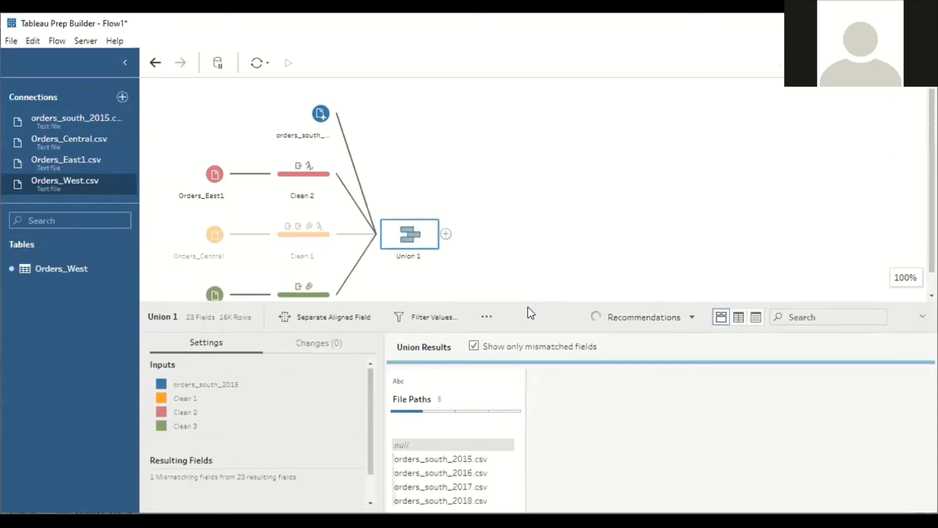
pyautogui.moveTo(528, 308); pyautogui.dragTo(526, 394)
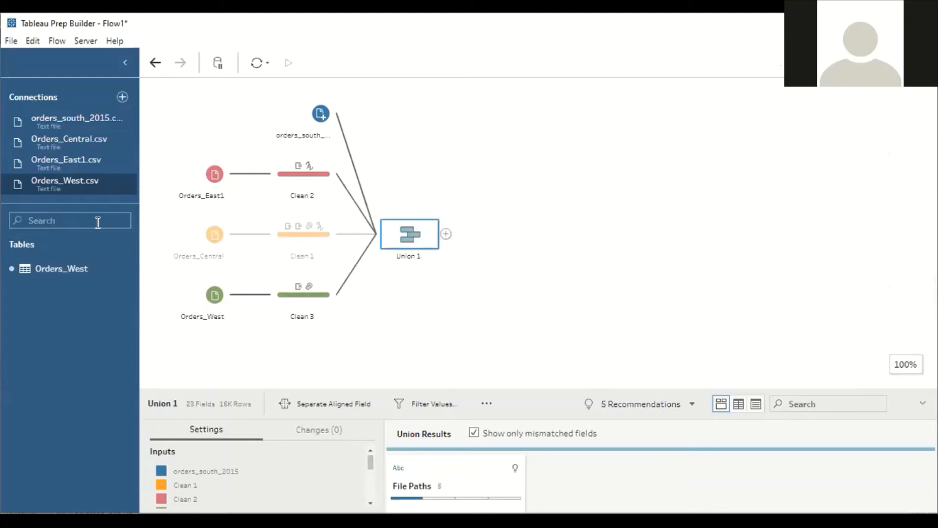
pyautogui.click(123, 97)
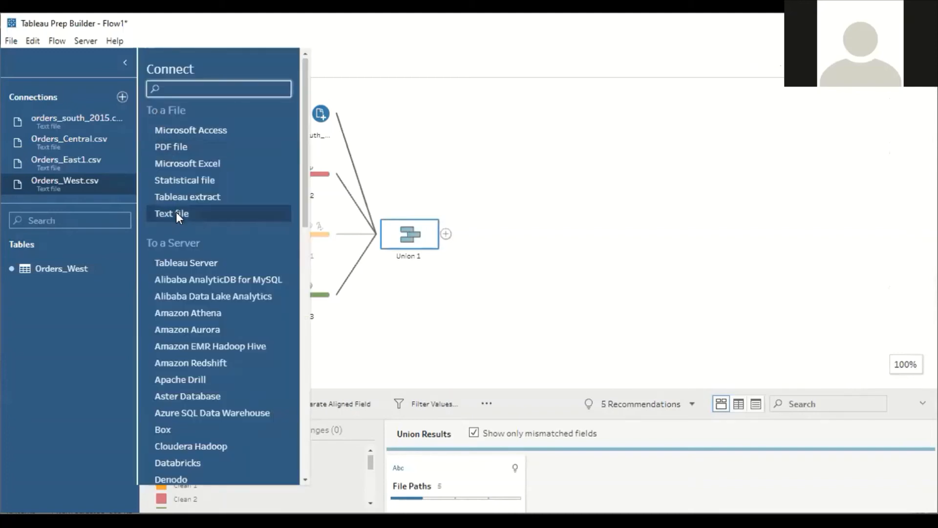
pyautogui.click(203, 213)
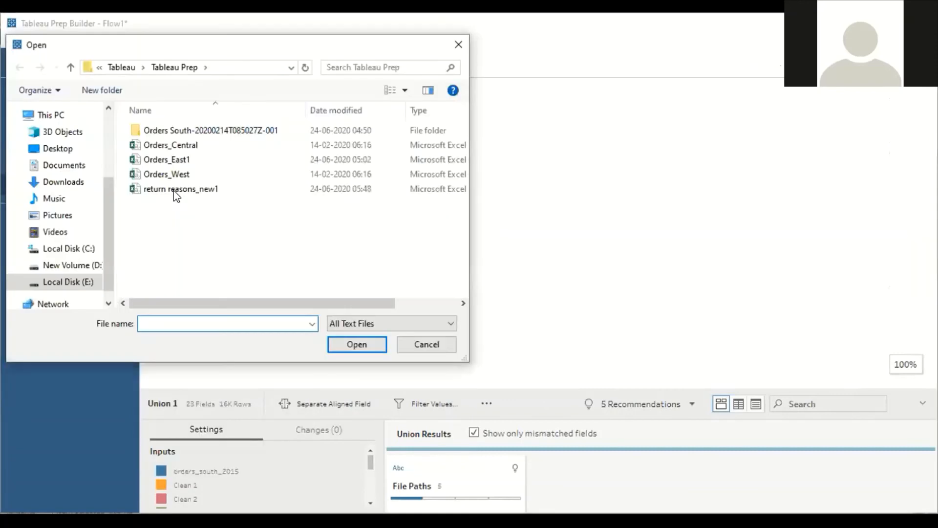
pyautogui.click(179, 191)
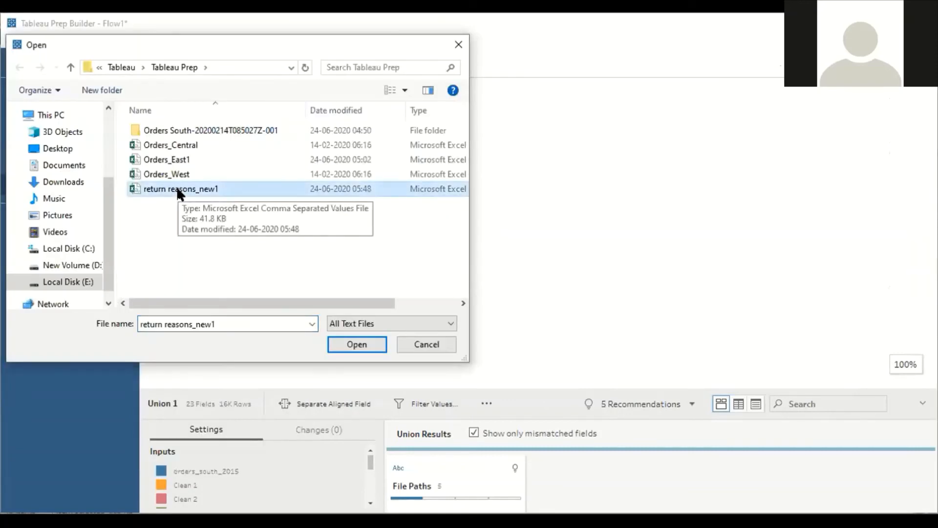
pyautogui.click(358, 346)
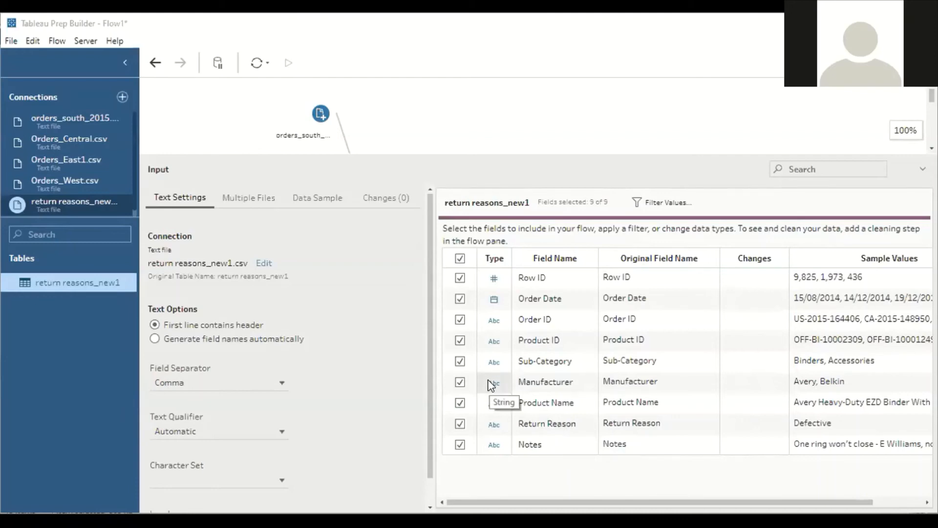
# Exclude the Product Name, Manufacturer, Sub-Category, Order Date and Row ID fields from the return reasons_new1 input
pyautogui.click(462, 407)
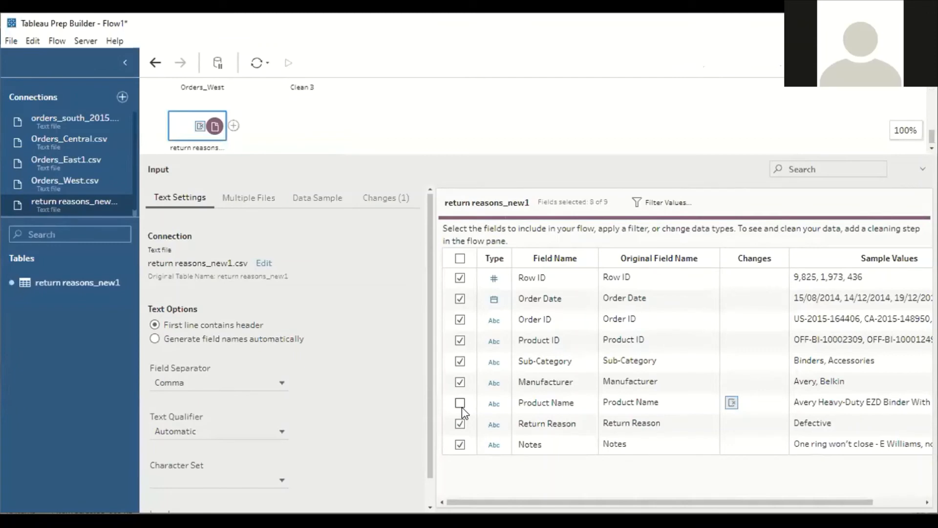
pyautogui.click(460, 383)
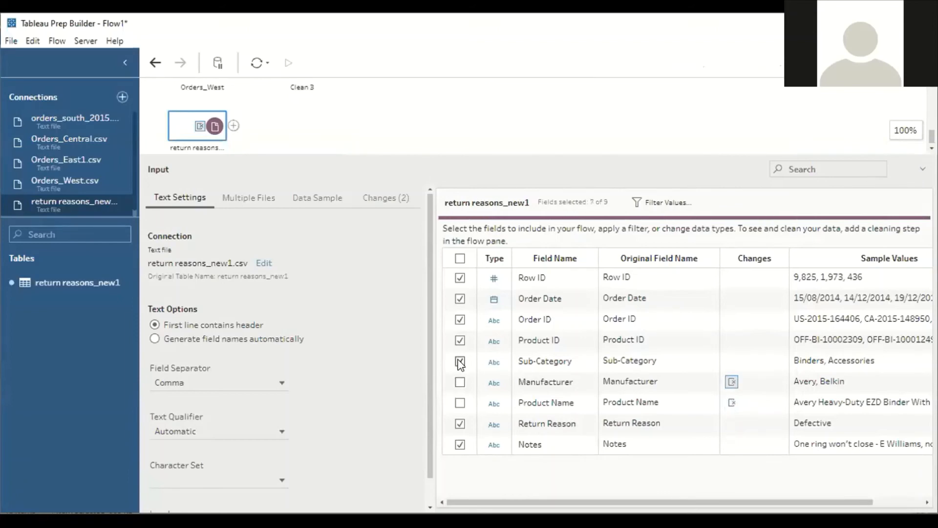
pyautogui.click(460, 362)
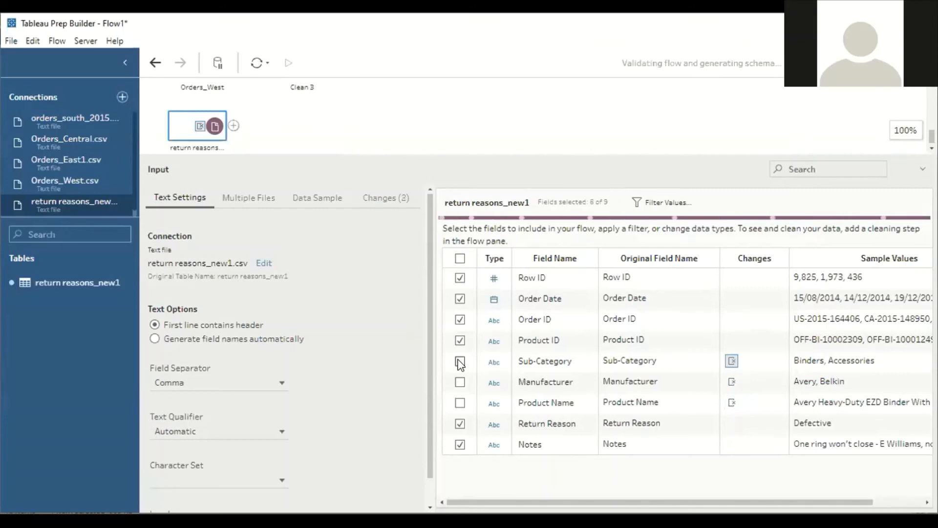
pyautogui.click(460, 299)
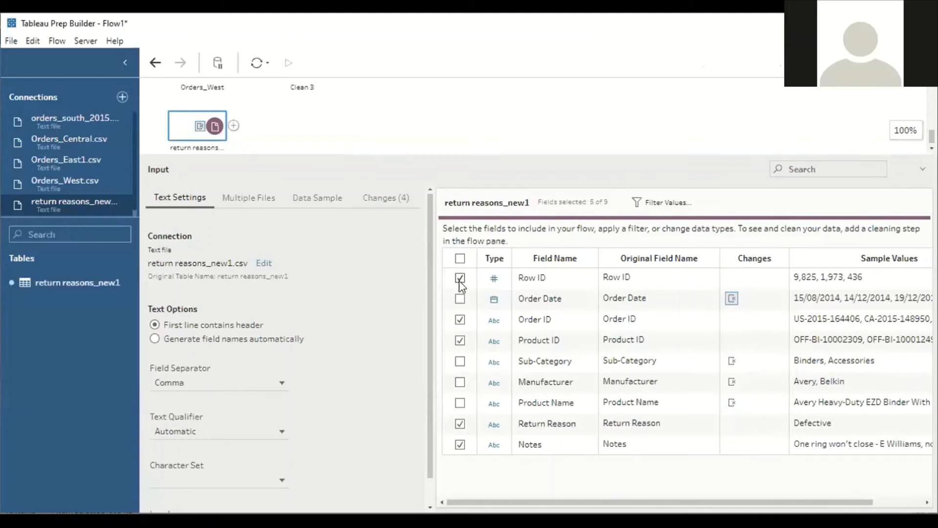
pyautogui.click(459, 278)
pyautogui.moveTo(635, 502); pyautogui.dragTo(685, 502)
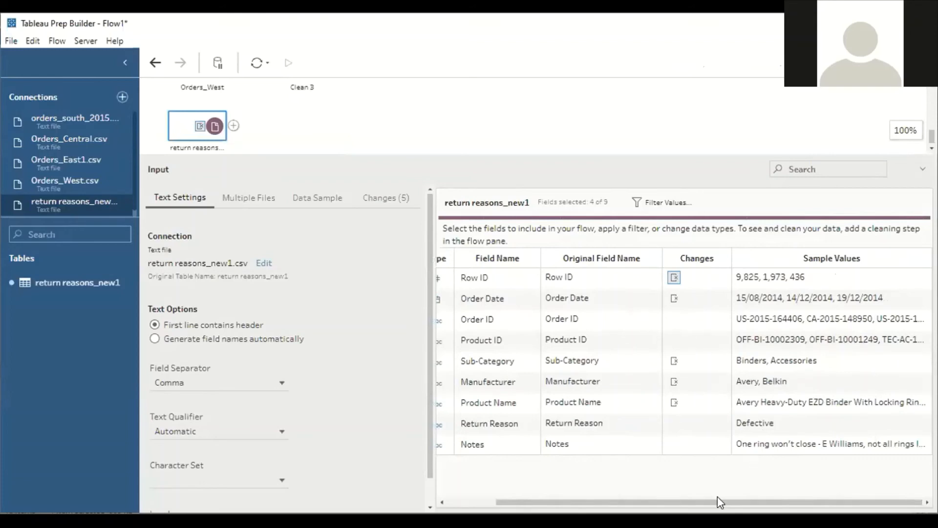
pyautogui.moveTo(717, 504); pyautogui.dragTo(668, 504)
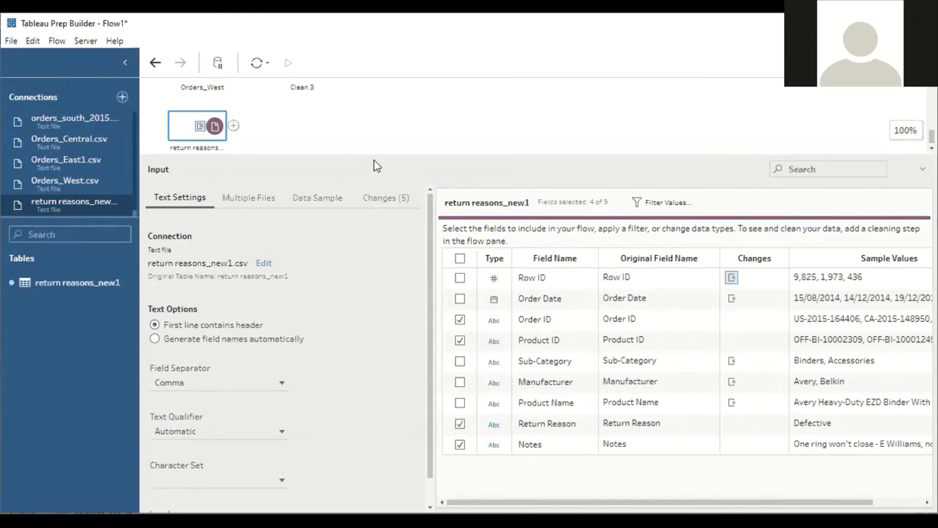
# Add a cleaning step after the return reasons_new1 input and make more room for its field profiles
pyautogui.moveTo(377, 154); pyautogui.dragTo(375, 288)
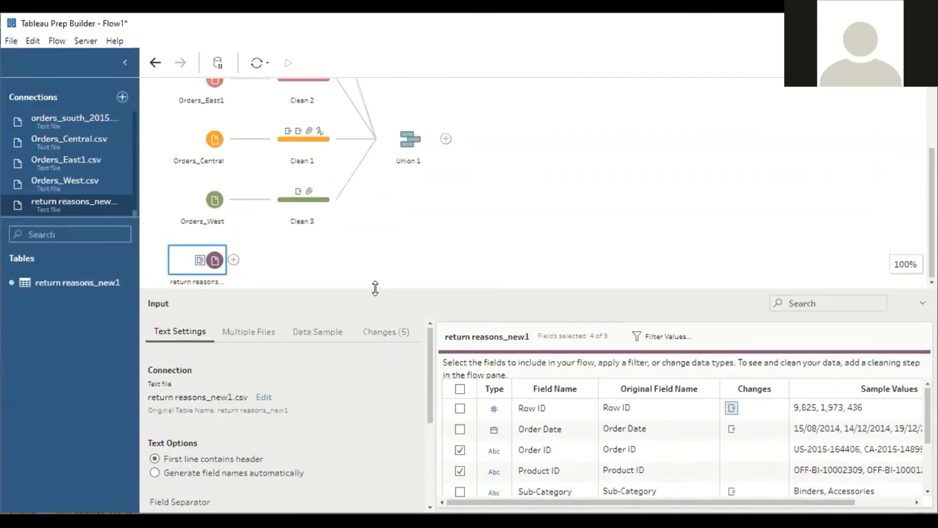
pyautogui.click(234, 260)
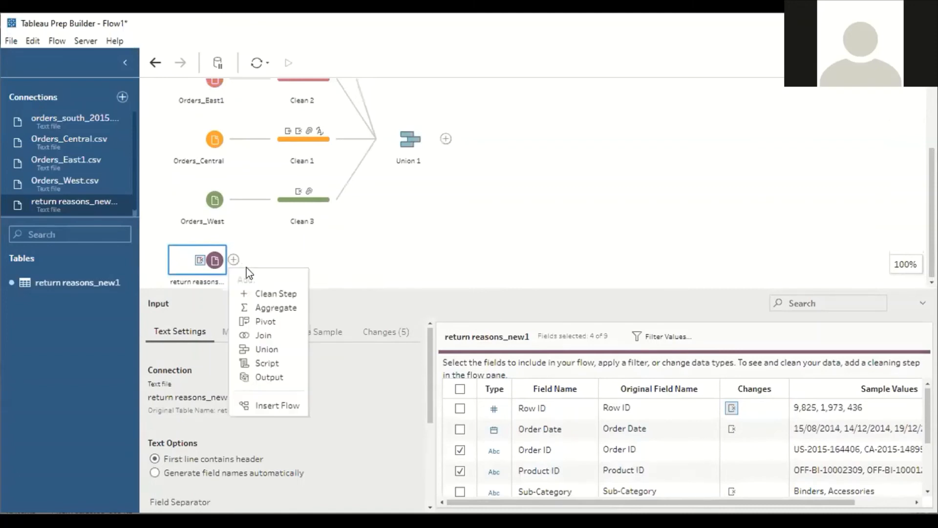
pyautogui.click(259, 294)
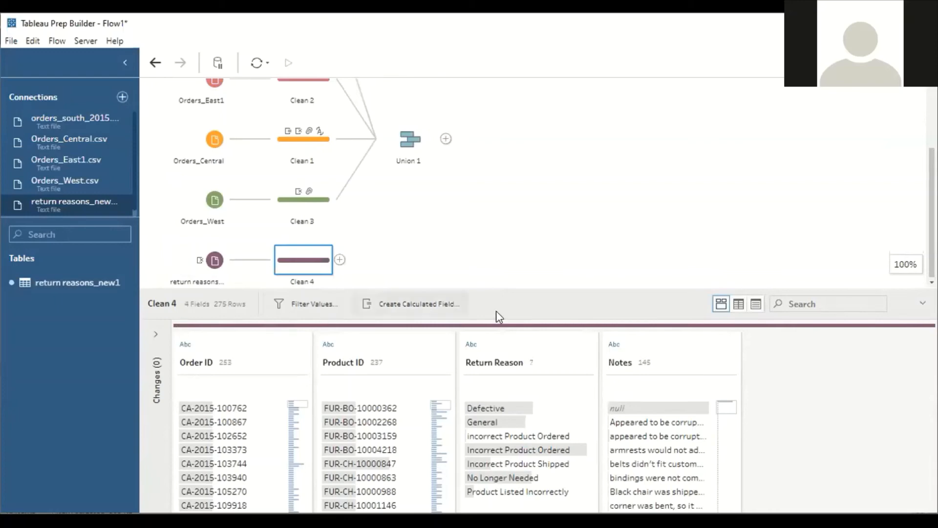
pyautogui.moveTo(521, 291); pyautogui.dragTo(542, 250)
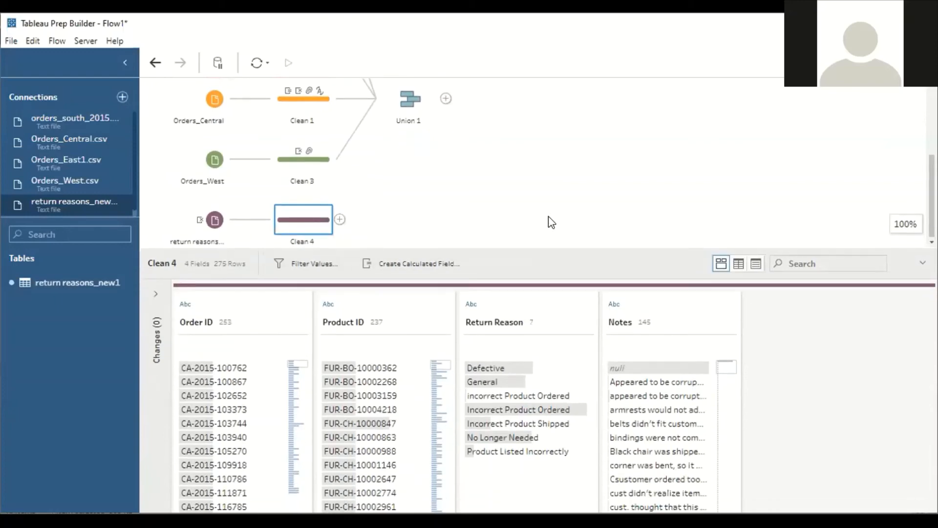
pyautogui.moveTo(548, 216); pyautogui.dragTo(554, 214)
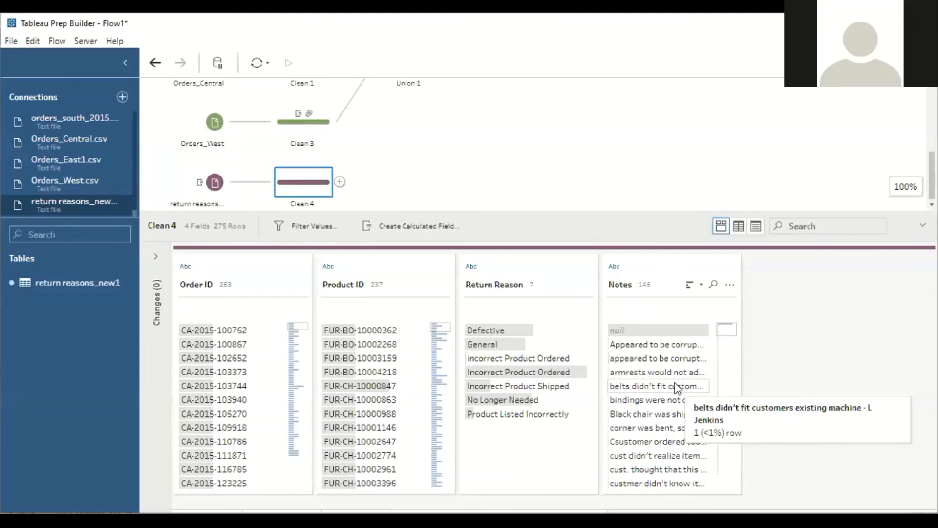
# Trim the leading and trailing spaces from the Notes field values in Clean 4
pyautogui.click(728, 287)
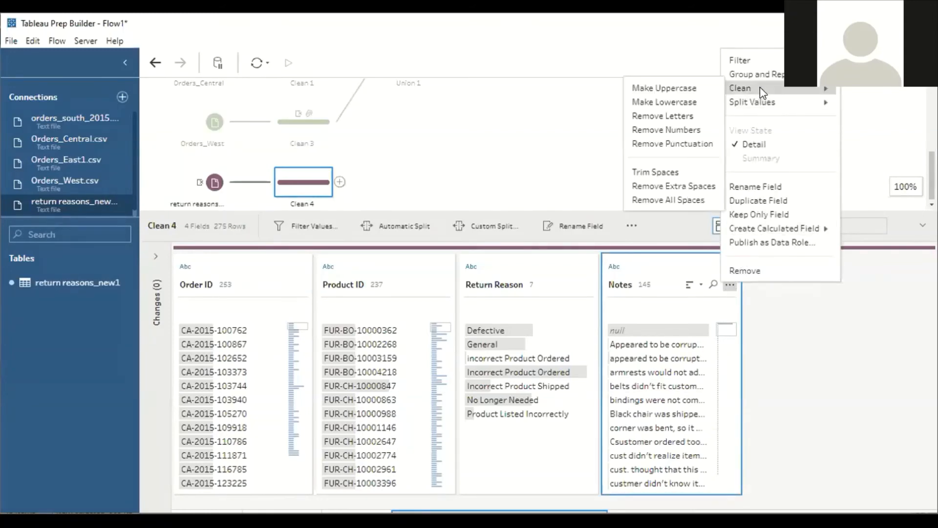
pyautogui.moveTo(760, 87)
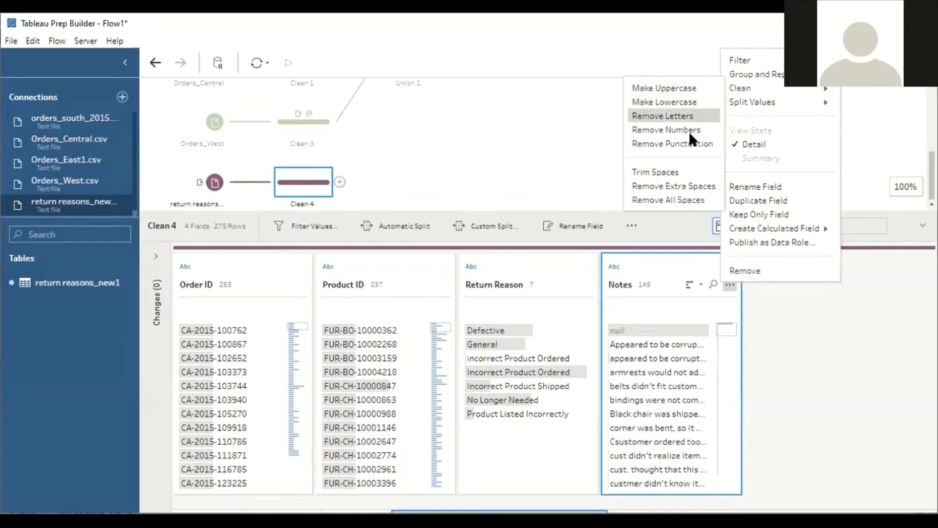
pyautogui.click(684, 172)
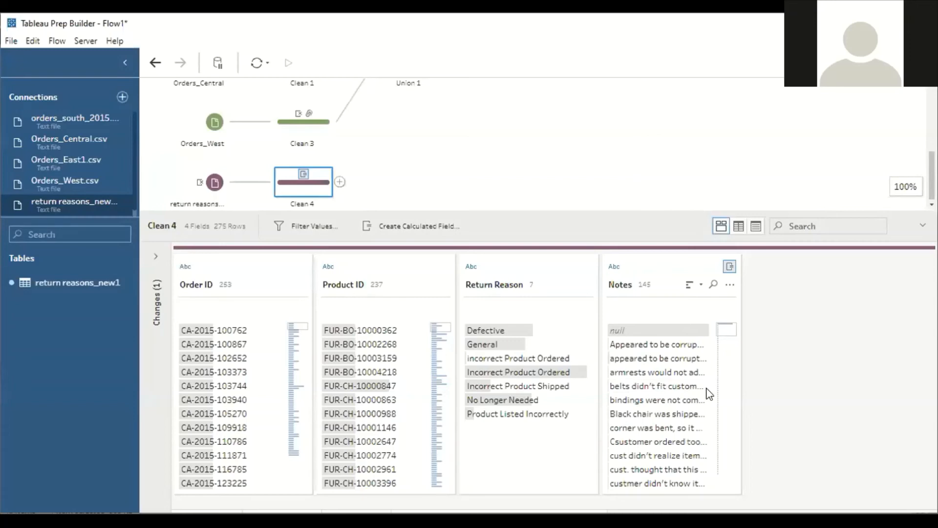
# Split the Notes field automatically into separate fields and look through the values of the first split field
pyautogui.click(730, 285)
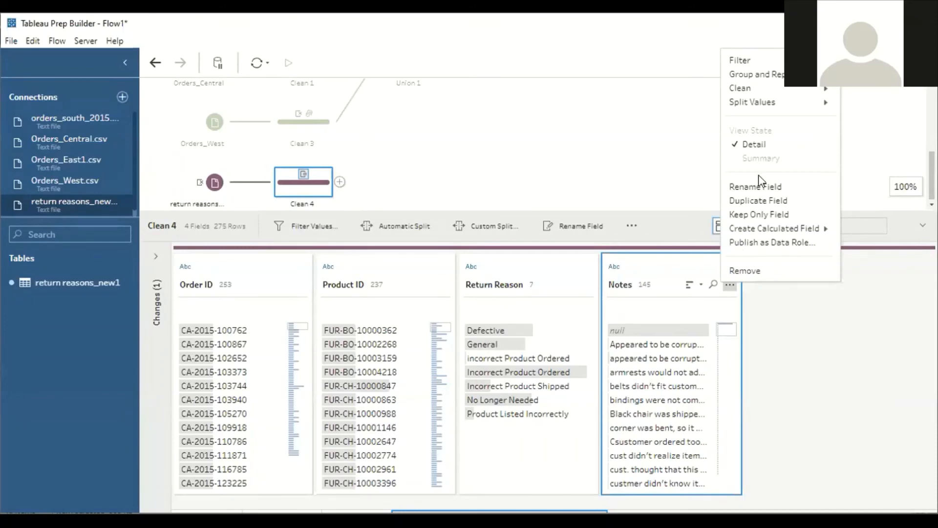
pyautogui.moveTo(770, 105)
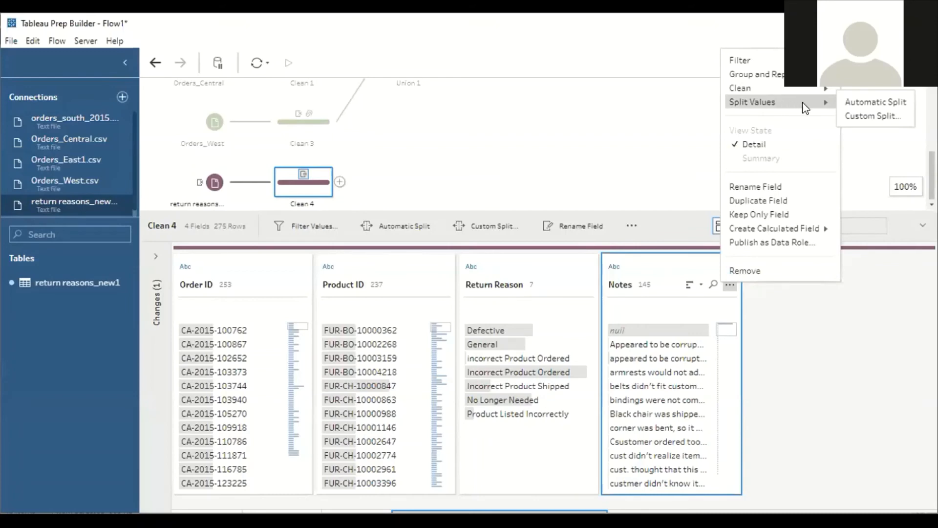
pyautogui.click(873, 106)
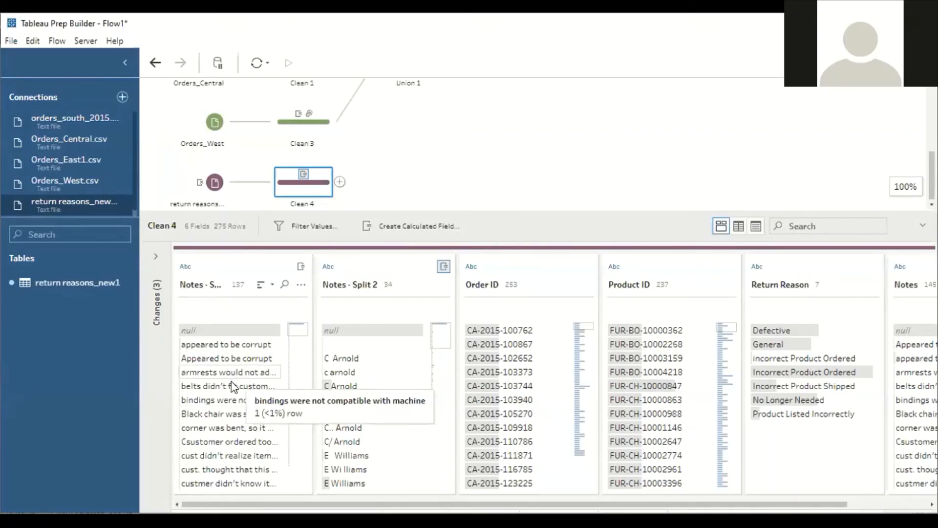
pyautogui.scroll(-2, 233, 352)
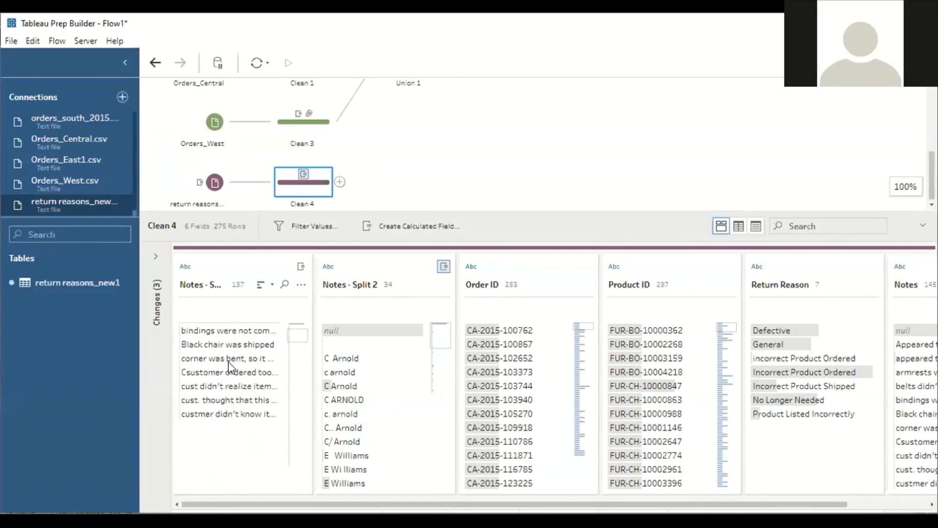
pyautogui.scroll(-2, 227, 366)
pyautogui.scroll(4, 228, 365)
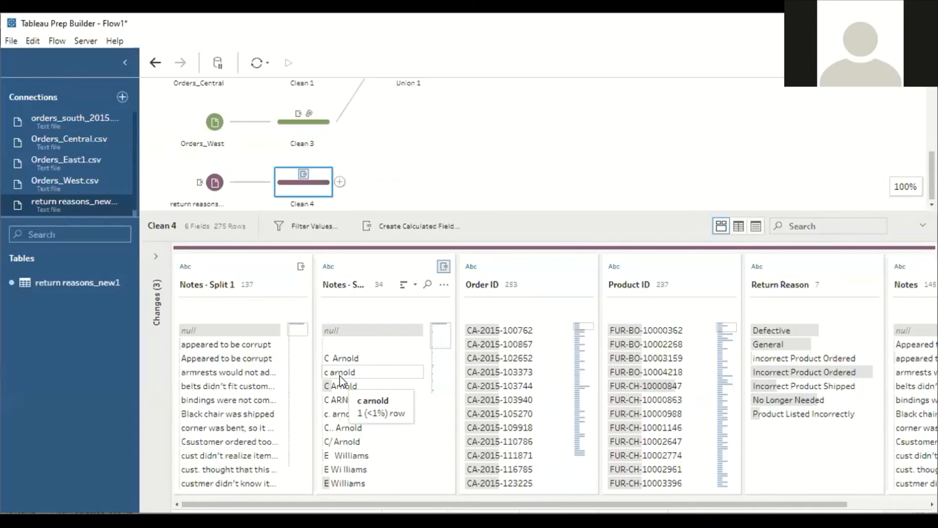
# Group and replace the Notes - Split 2 values by common characters
pyautogui.click(443, 286)
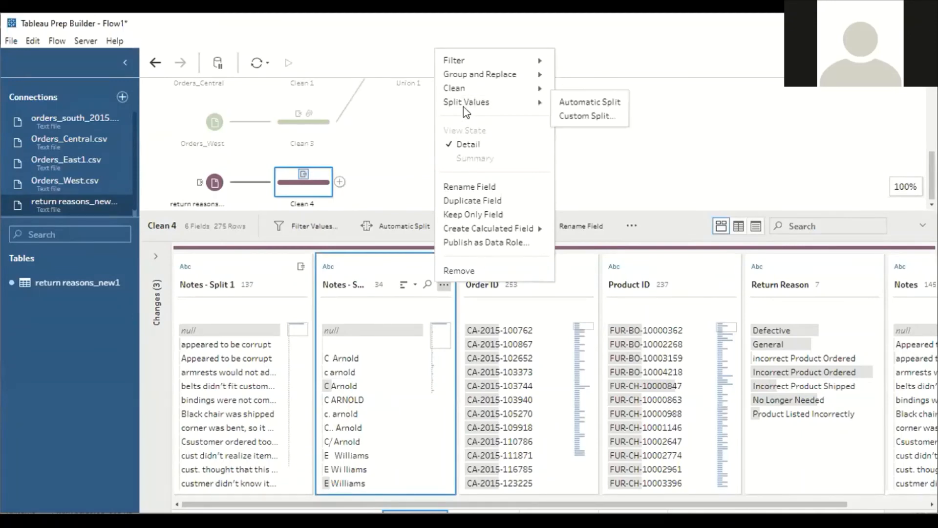
pyautogui.moveTo(448, 74)
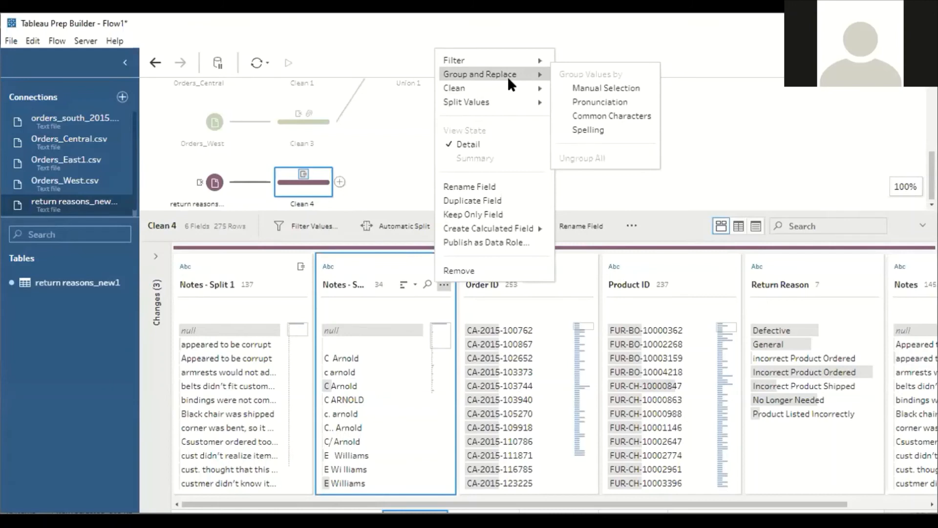
pyautogui.click(601, 117)
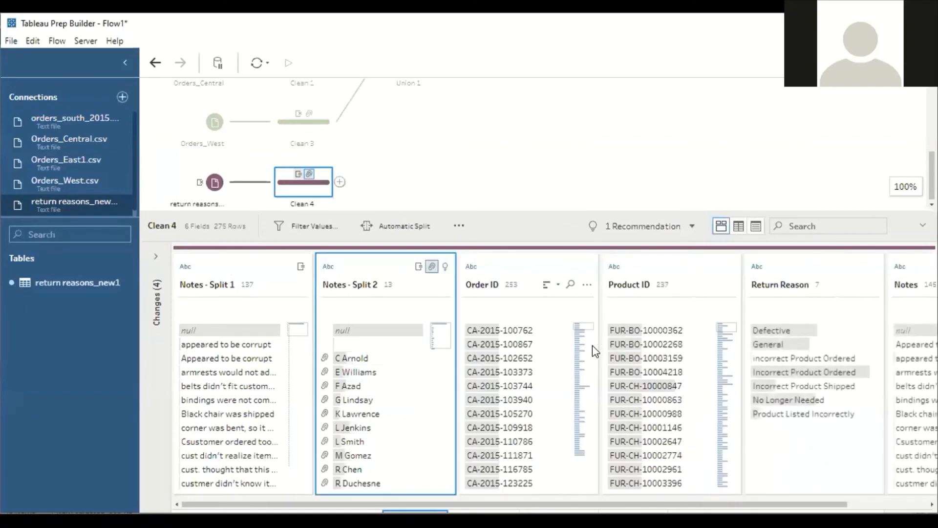
# Rename the Notes - Split 1 field as Customer Notes
pyautogui.click(199, 286)
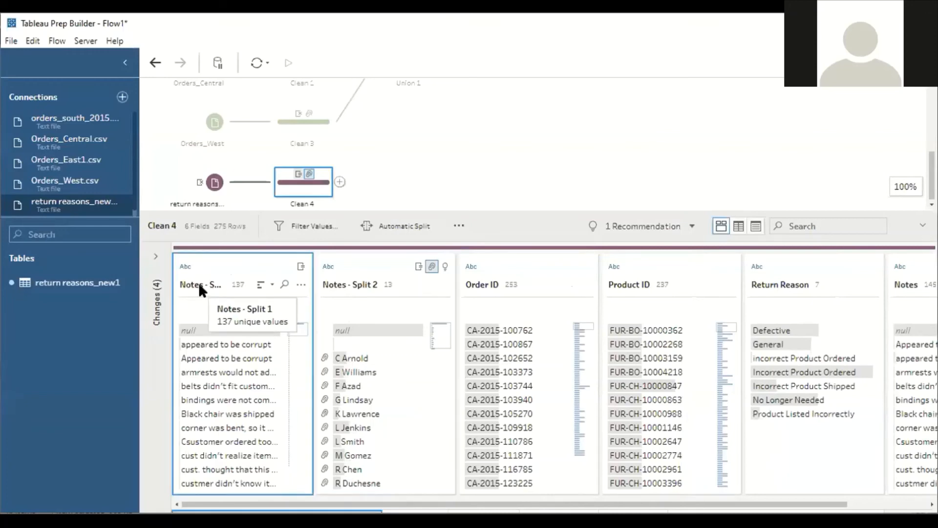
pyautogui.doubleClick(193, 283)
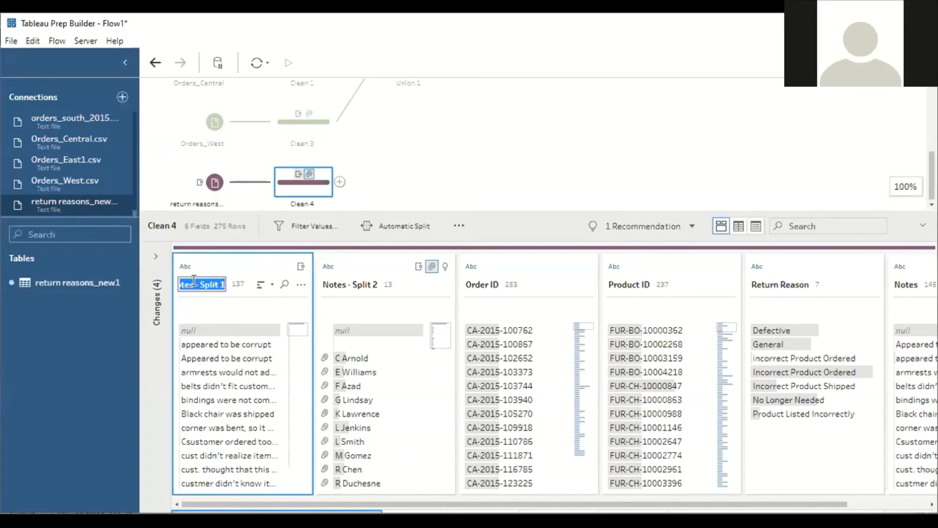
pyautogui.write('Cust')
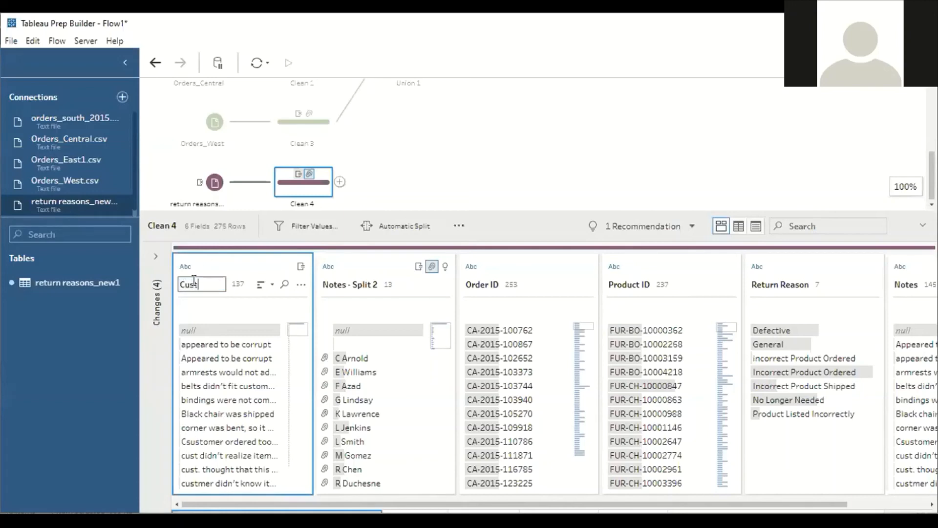
pyautogui.write('omer Notes')
pyautogui.press('Return')
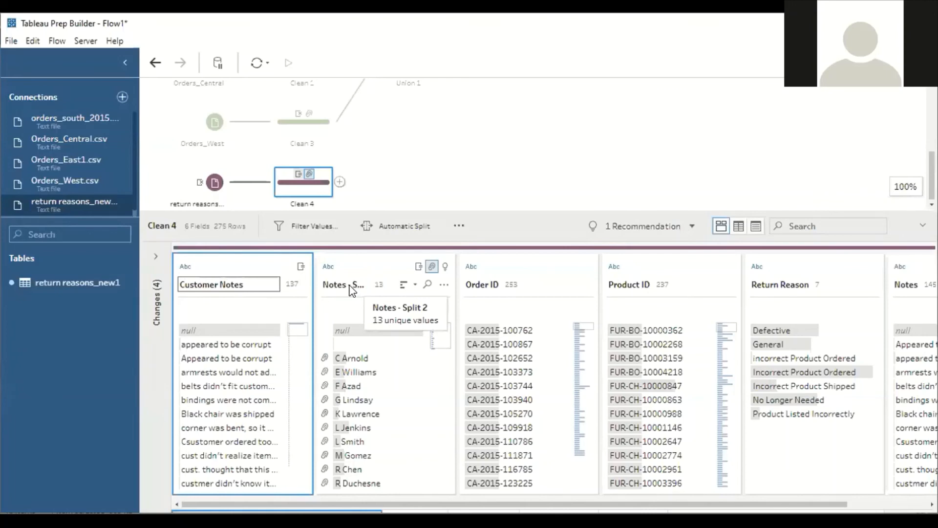
# Rename the Notes - Split 2 field as Approver Name
pyautogui.doubleClick(351, 287)
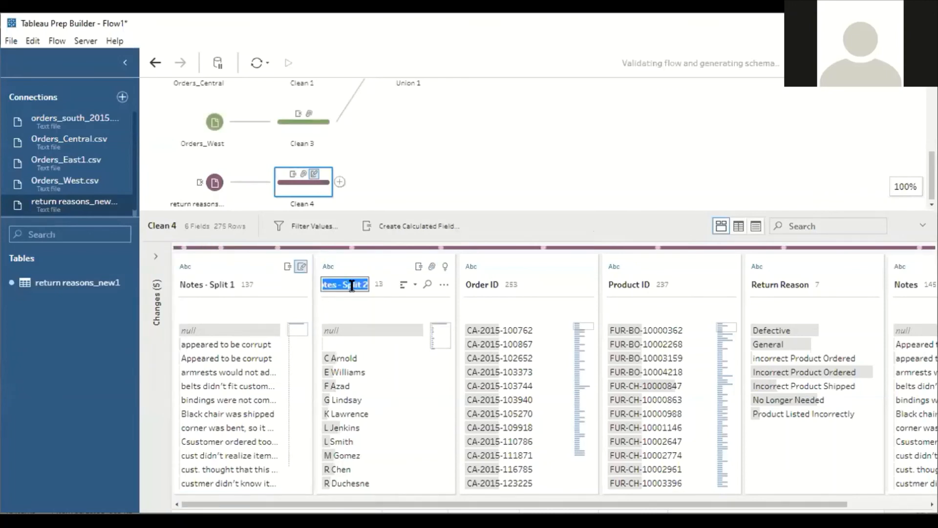
pyautogui.write('A')
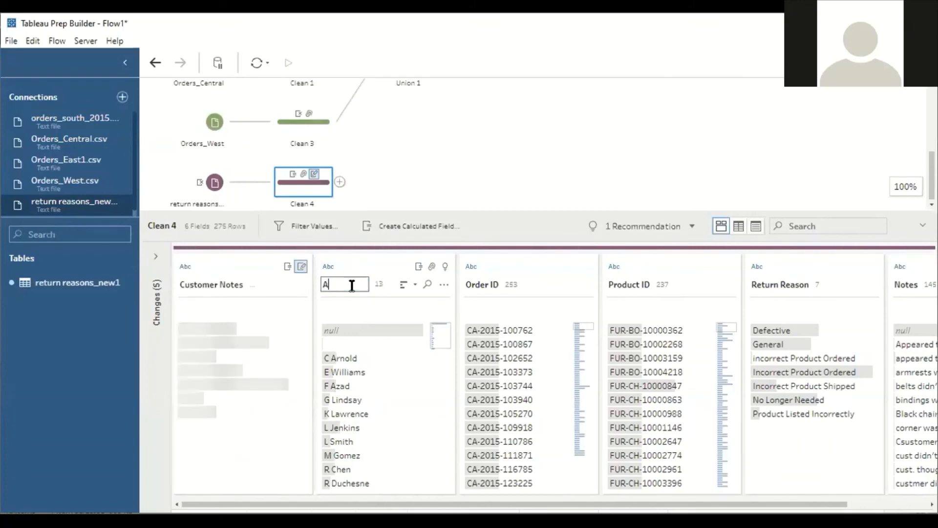
pyautogui.write('p')
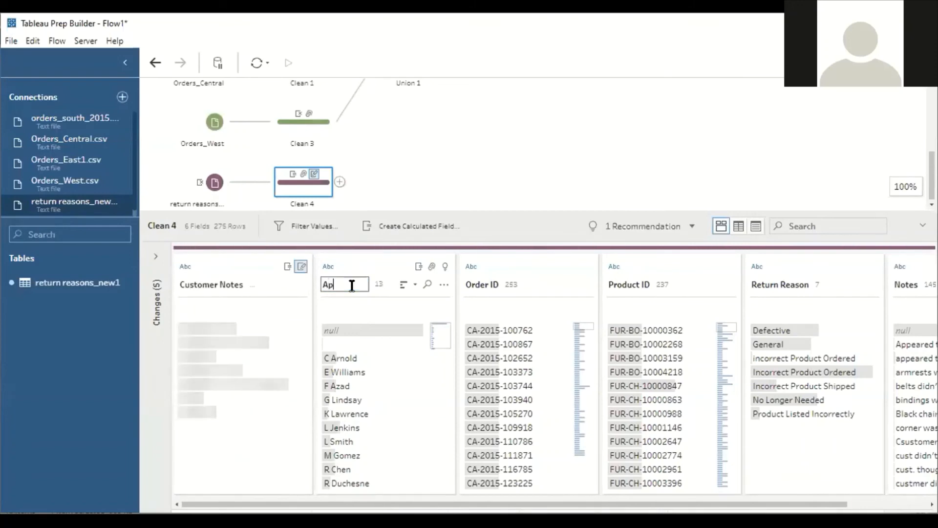
pyautogui.write('pro')
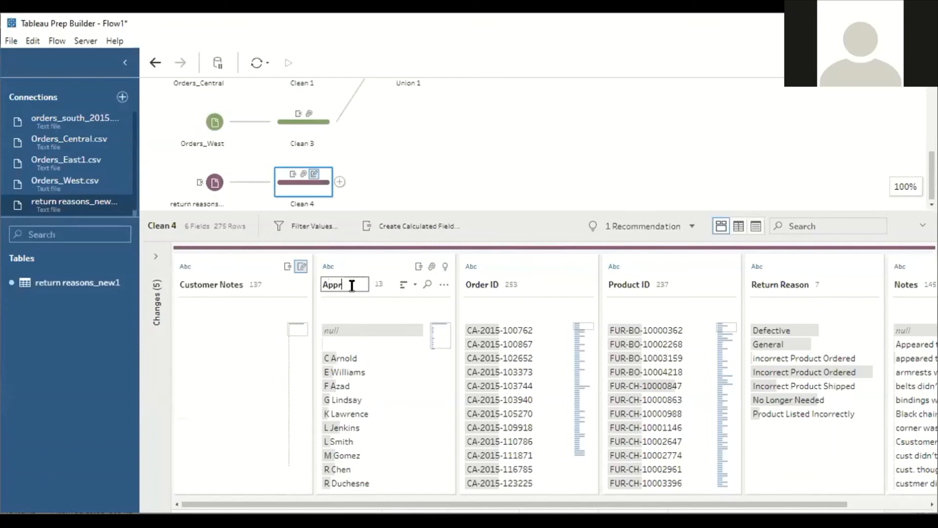
pyautogui.write('ver Name')
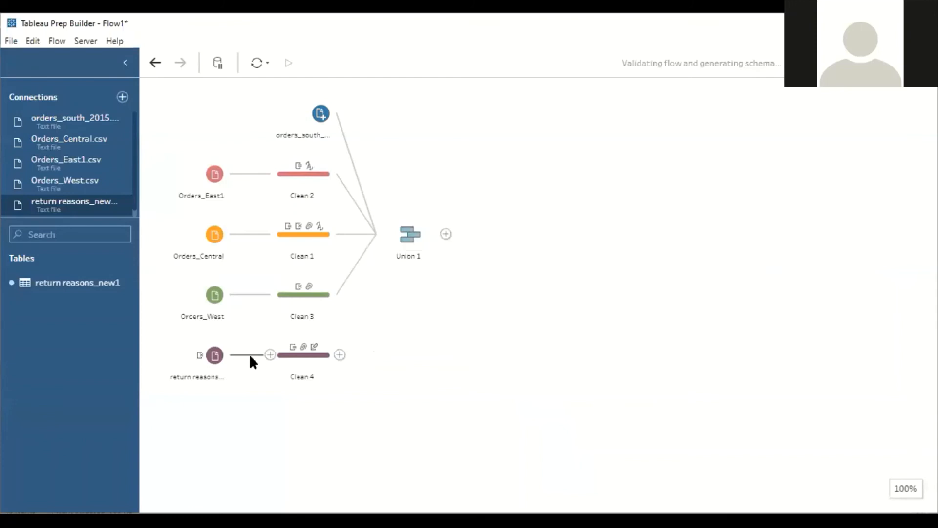
# Join the Clean 4 step to Union 1 and enlarge the flow diagram area above the join settings
pyautogui.moveTo(318, 349)
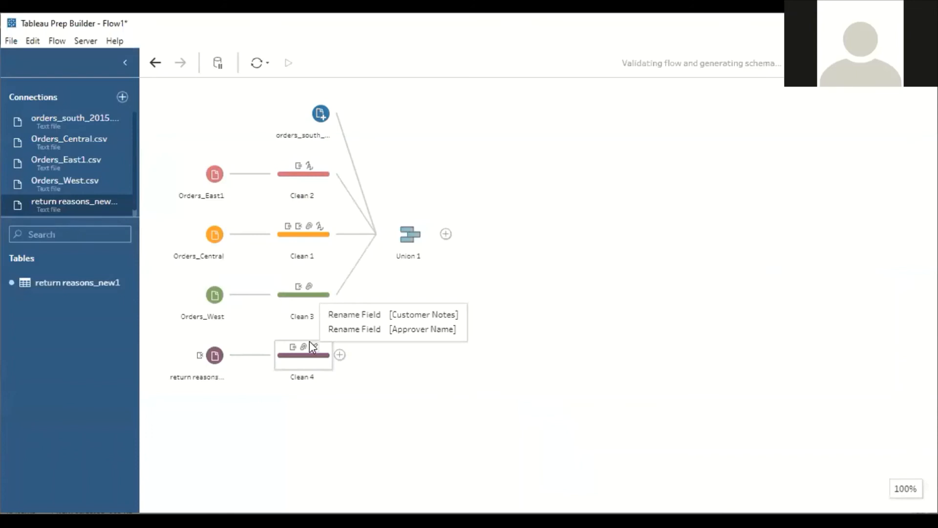
pyautogui.moveTo(314, 357); pyautogui.dragTo(454, 241)
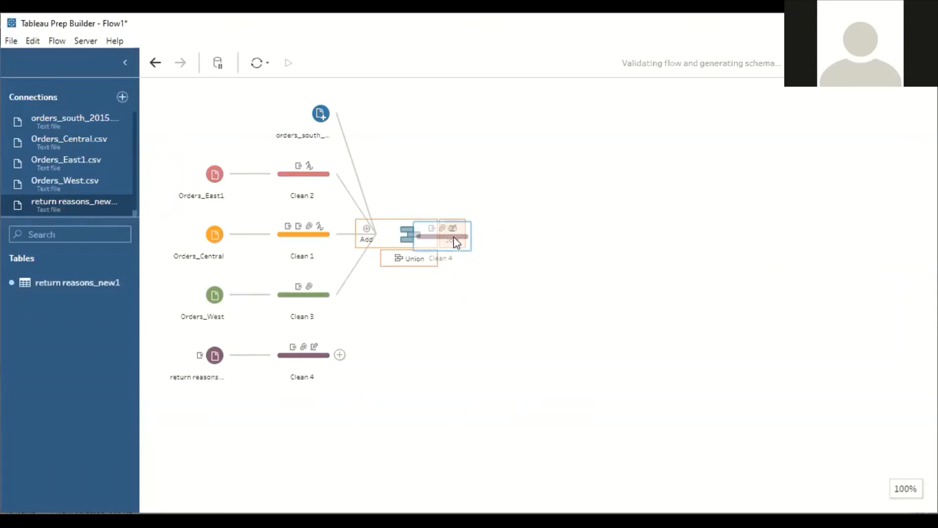
pyautogui.moveTo(459, 252); pyautogui.dragTo(462, 270)
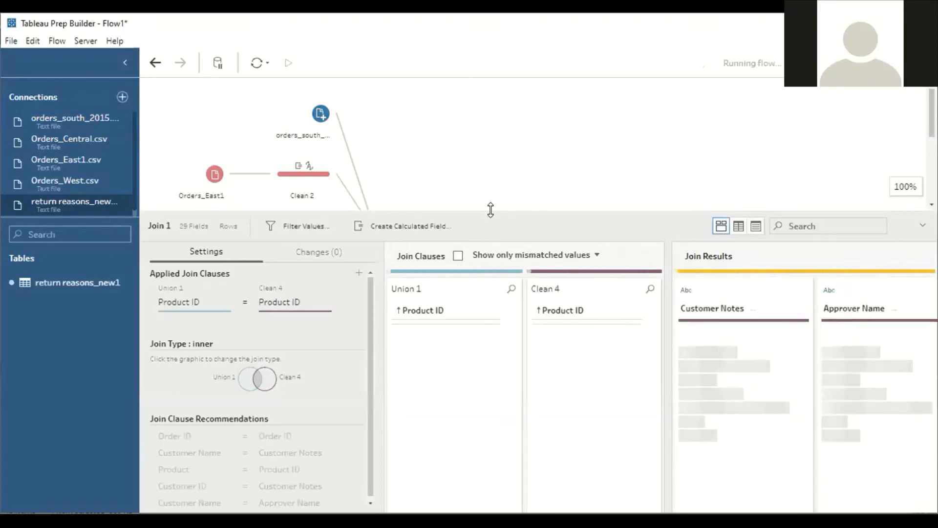
pyautogui.moveTo(491, 221); pyautogui.dragTo(498, 308)
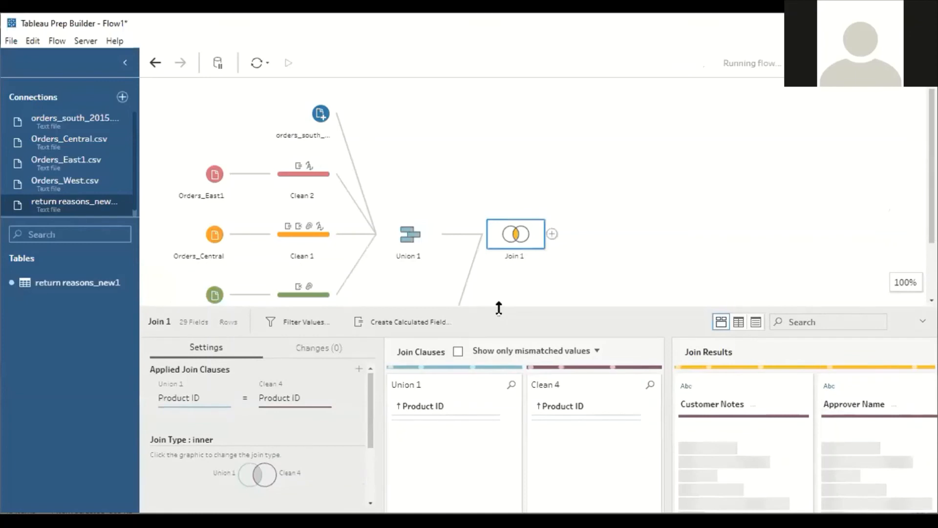
# Examine the join clauses, join type and summary of join results for the Product ID join between Union 1 and Clean 4
pyautogui.moveTo(499, 308); pyautogui.dragTo(500, 294)
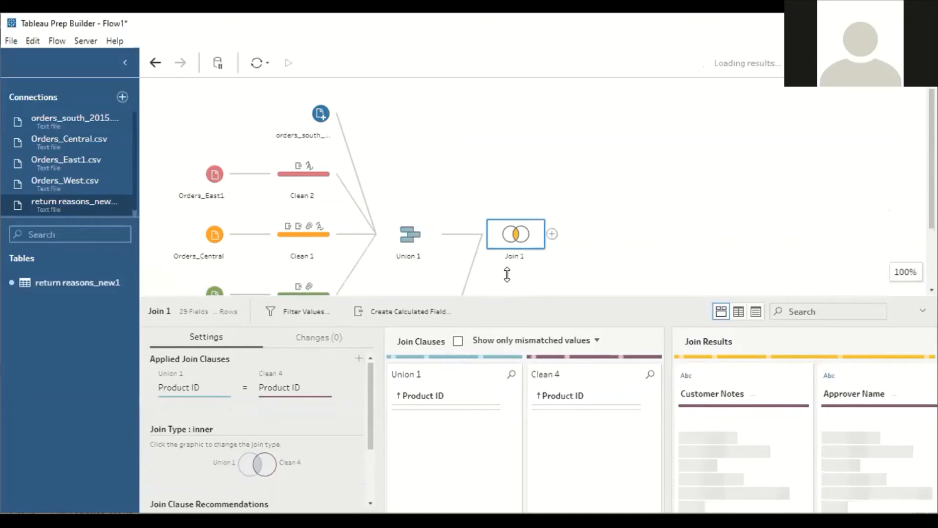
pyautogui.moveTo(506, 295); pyautogui.dragTo(507, 275)
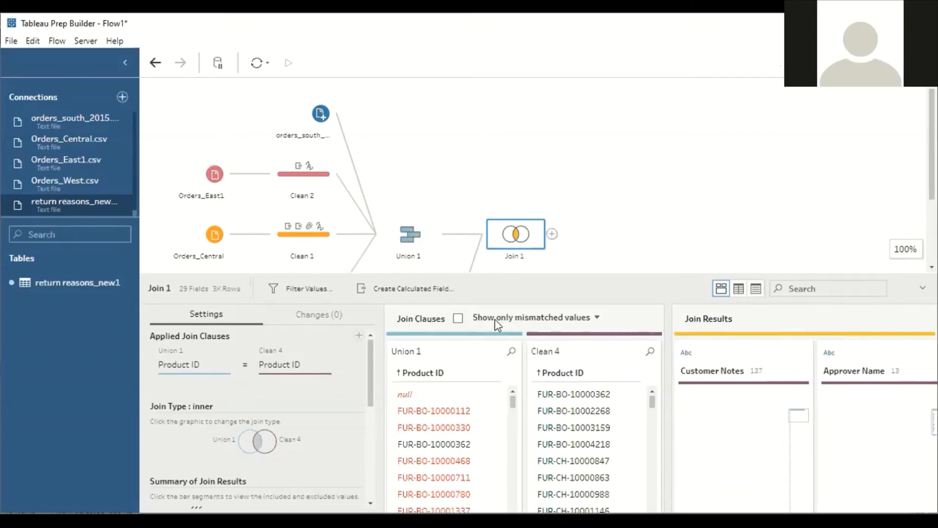
pyautogui.moveTo(495, 274); pyautogui.dragTo(509, 366)
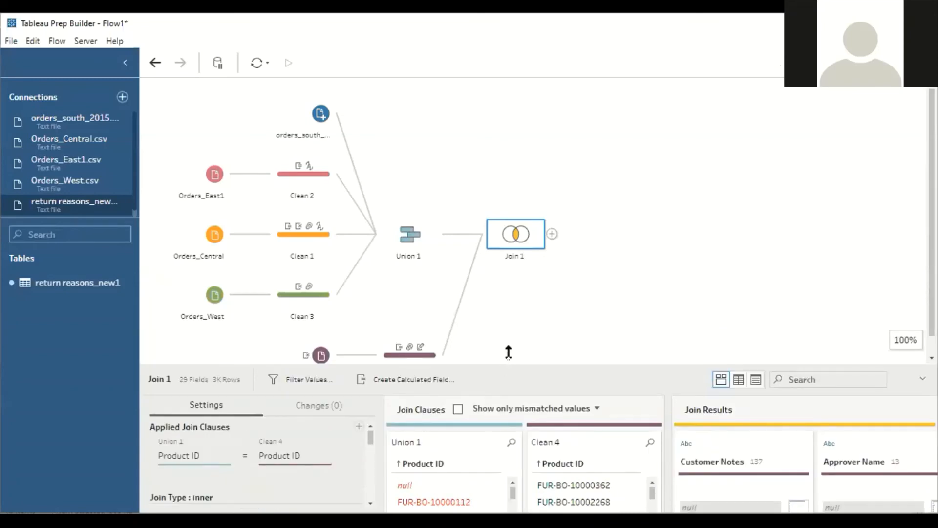
pyautogui.moveTo(508, 352); pyautogui.dragTo(525, 142)
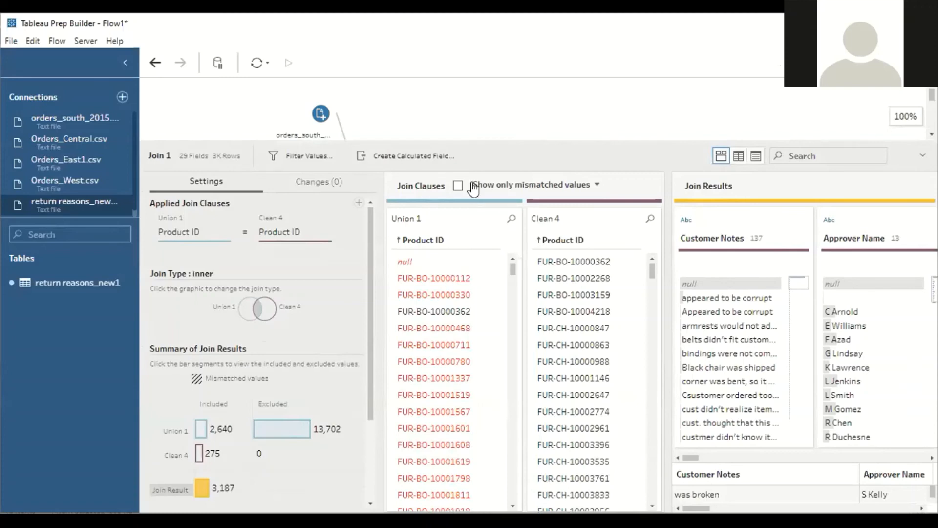
pyautogui.moveTo(489, 142)
pyautogui.mouseDown()
pyautogui.moveTo(491, 339)
pyautogui.moveTo(478, 402)
pyautogui.moveTo(483, 129)
pyautogui.mouseUp()
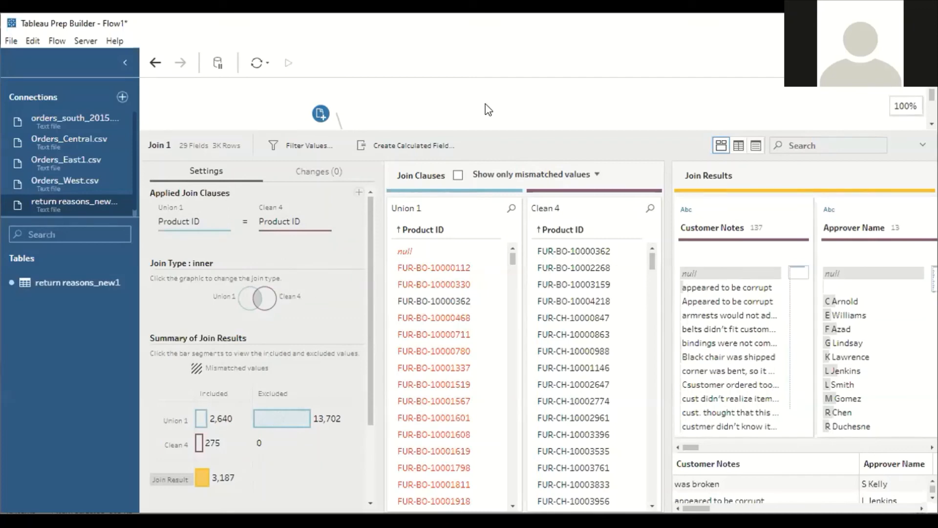
pyautogui.moveTo(487, 129); pyautogui.dragTo(495, 221)
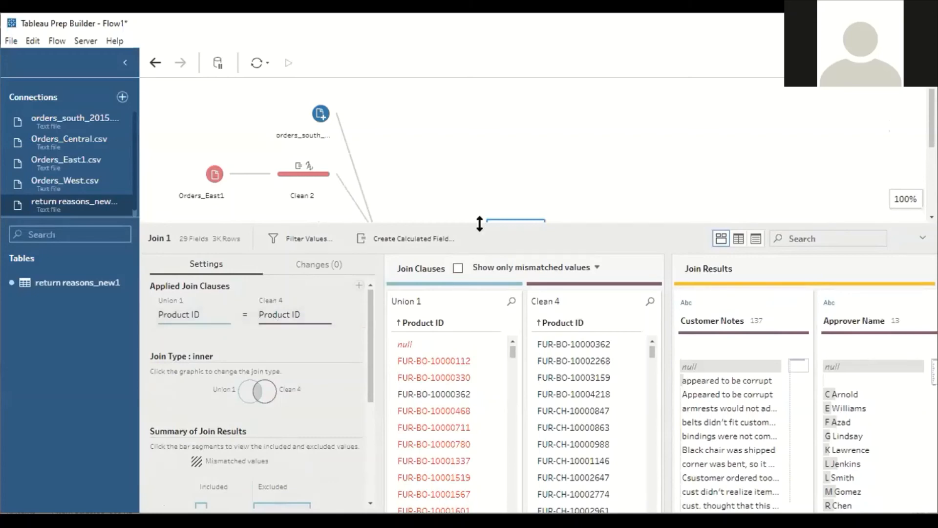
pyautogui.moveTo(479, 191); pyautogui.dragTo(479, 184)
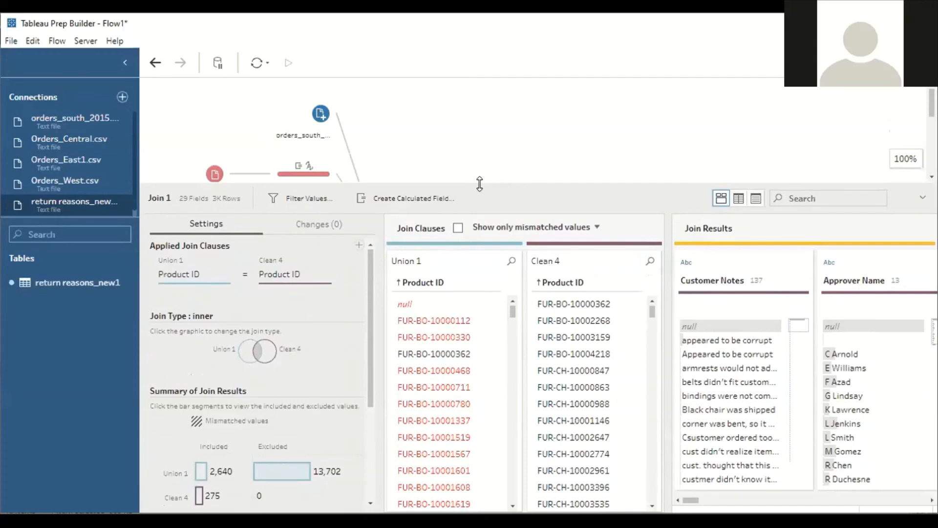
pyautogui.moveTo(479, 185); pyautogui.dragTo(486, 391)
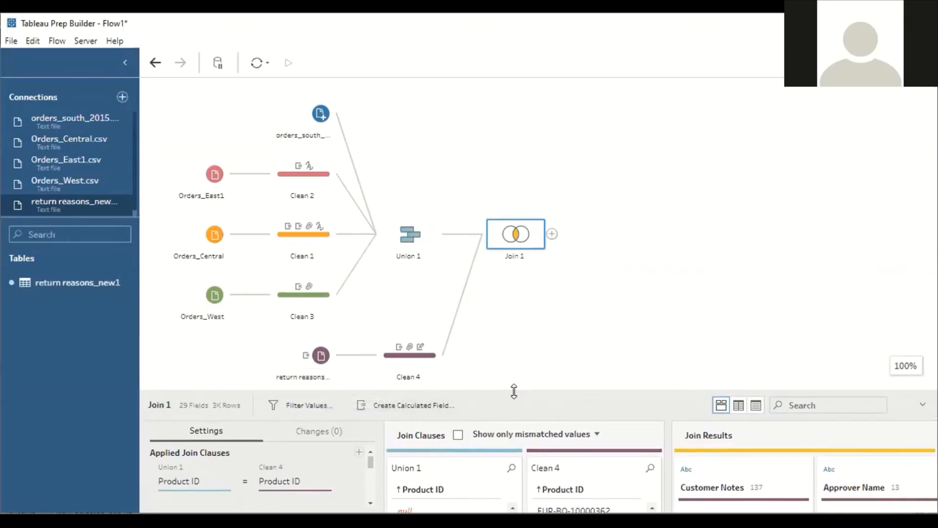
pyautogui.moveTo(512, 388); pyautogui.dragTo(507, 154)
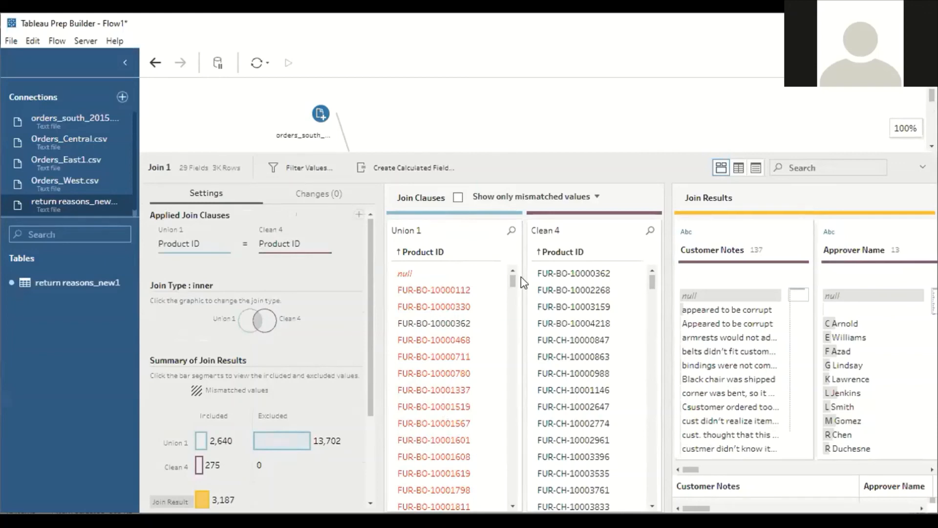
pyautogui.moveTo(473, 153); pyautogui.dragTo(473, 118)
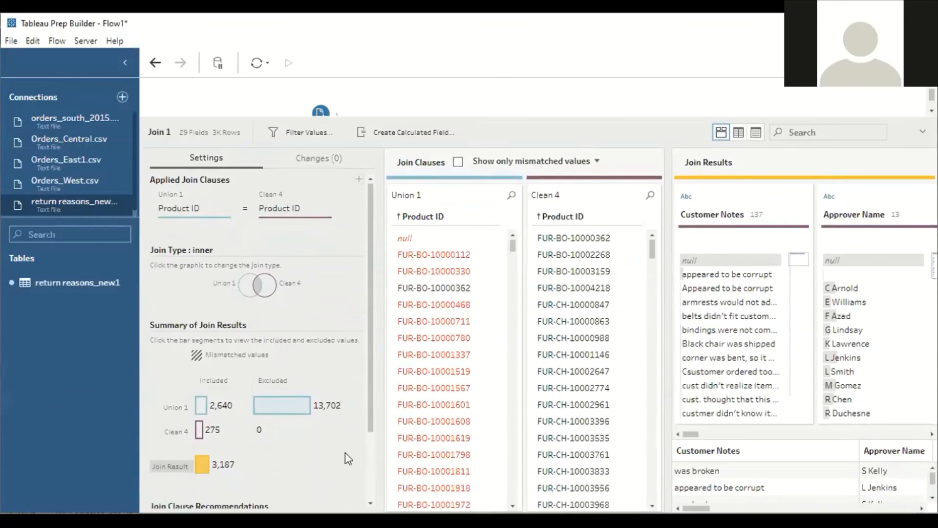
pyautogui.moveTo(285, 418)
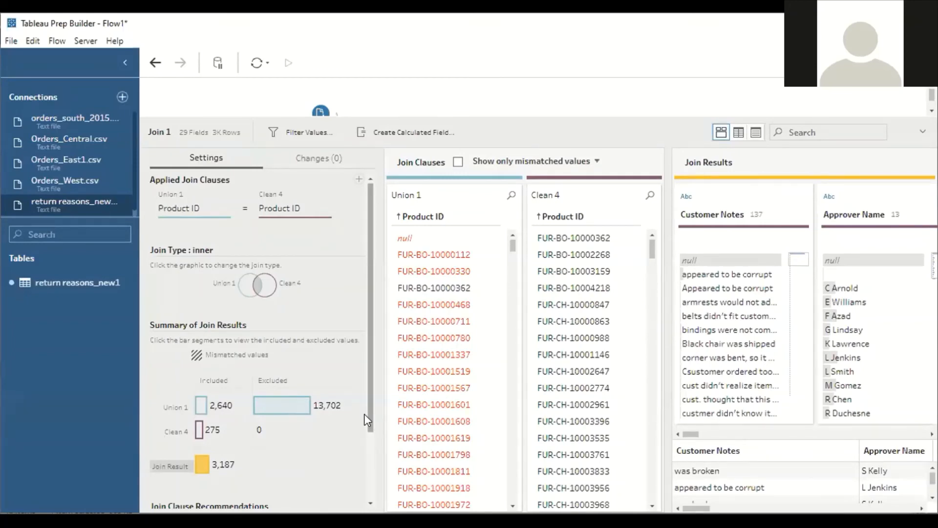
# Add the recommended Order ID = Order ID clause to Join 1 and review the summary of join results
pyautogui.moveTo(368, 416); pyautogui.dragTo(374, 488)
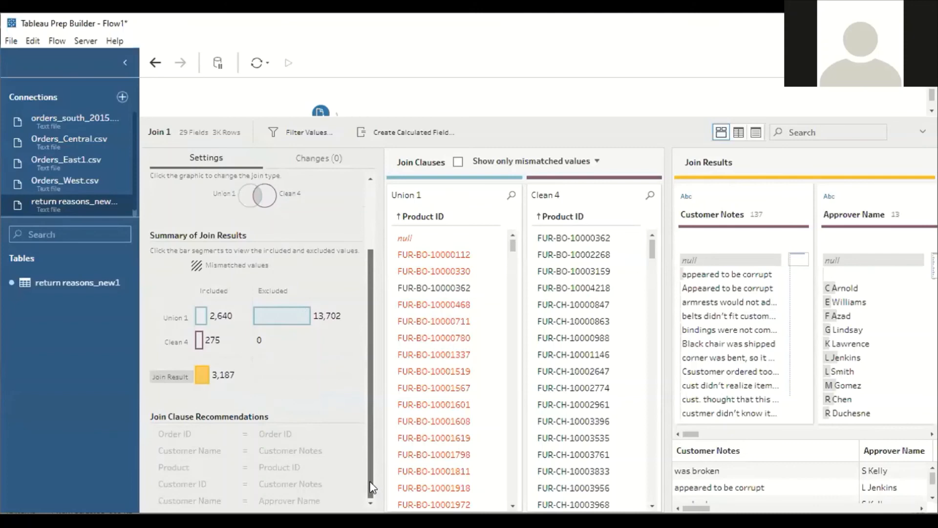
pyautogui.moveTo(370, 473)
pyautogui.mouseDown()
pyautogui.moveTo(368, 464)
pyautogui.moveTo(369, 477)
pyautogui.mouseUp()
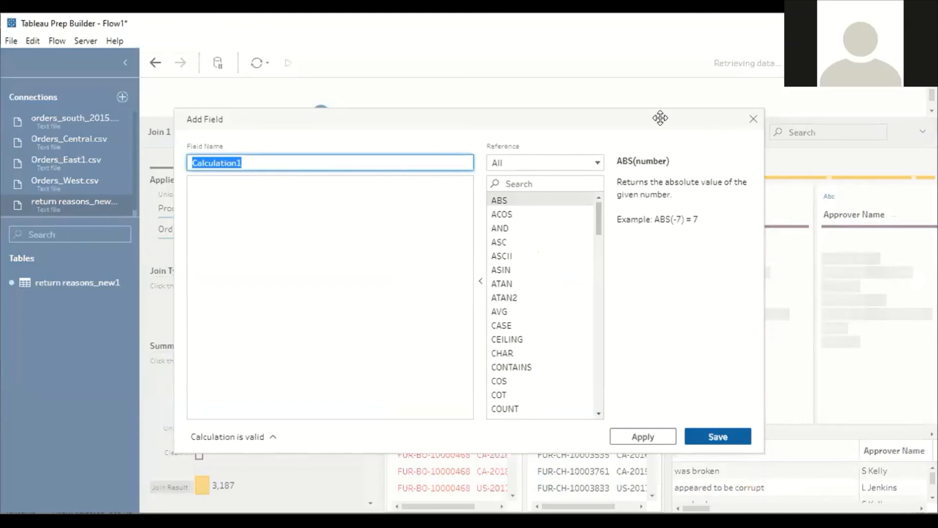
pyautogui.click(753, 119)
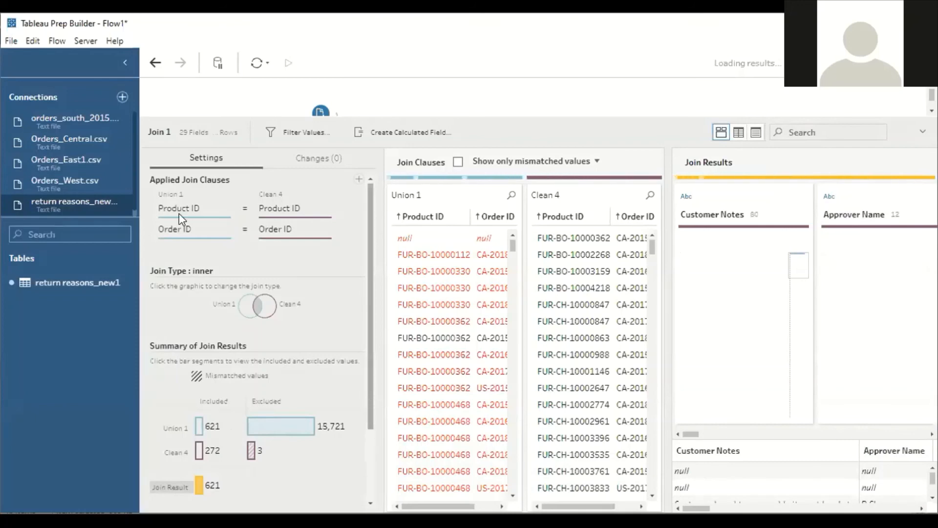
pyautogui.scroll(-1, 293, 215)
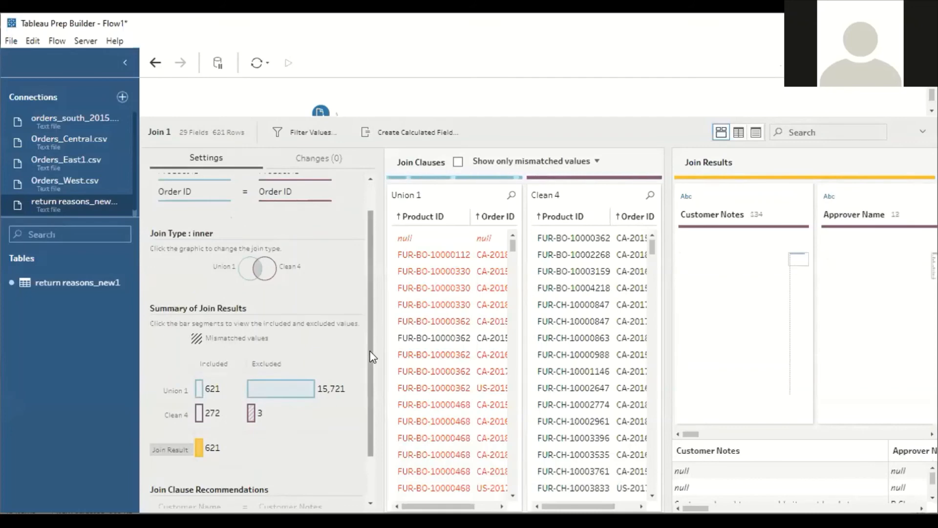
pyautogui.scroll(-1, 360, 401)
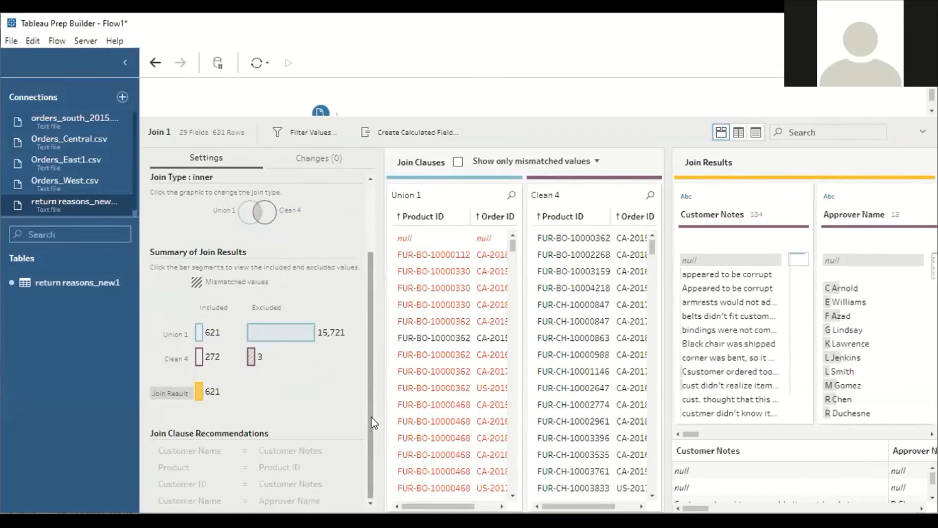
pyautogui.scroll(2, 372, 386)
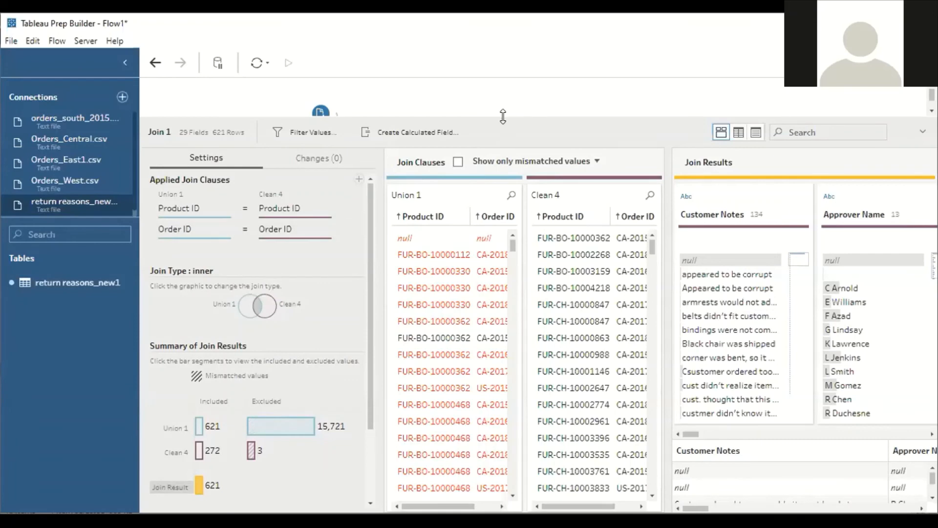
# Change the Join 1 type to left so that all Union 1 rows are included
pyautogui.moveTo(503, 117); pyautogui.dragTo(503, 165)
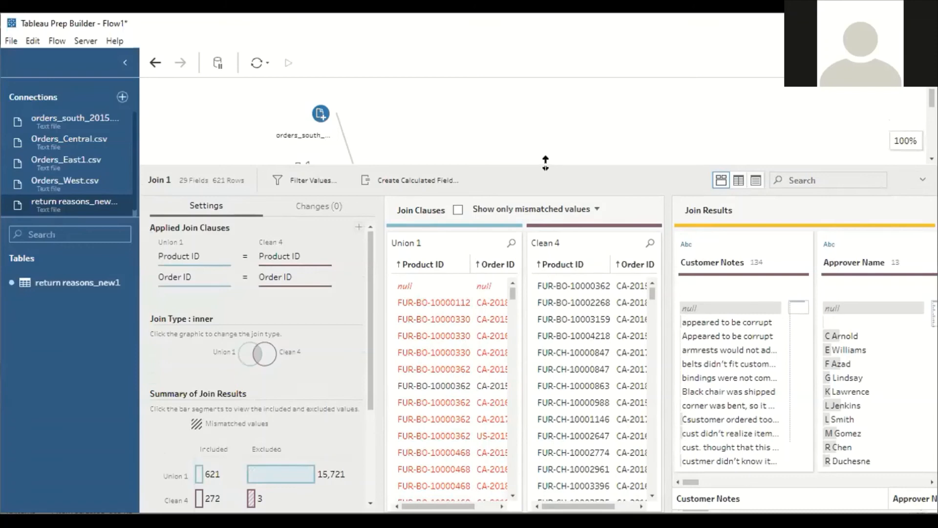
pyautogui.moveTo(545, 178); pyautogui.dragTo(544, 205)
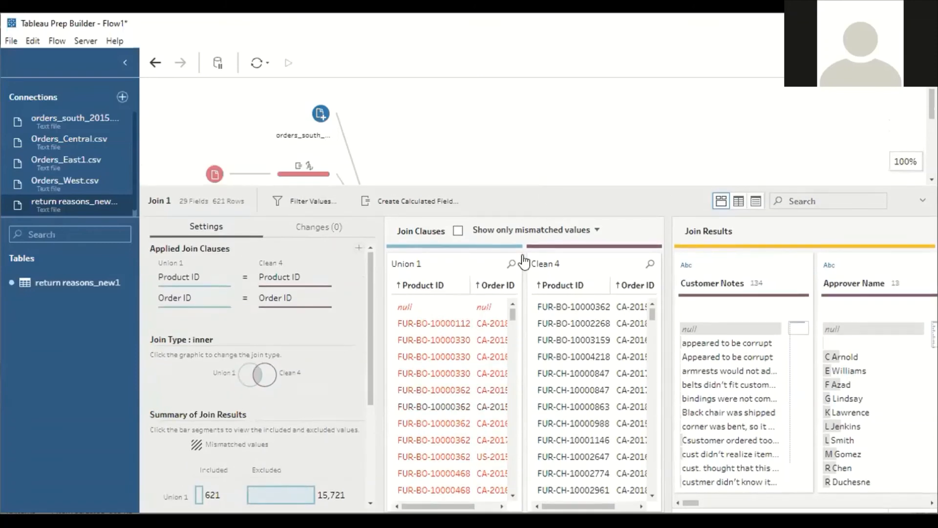
pyautogui.click(274, 378)
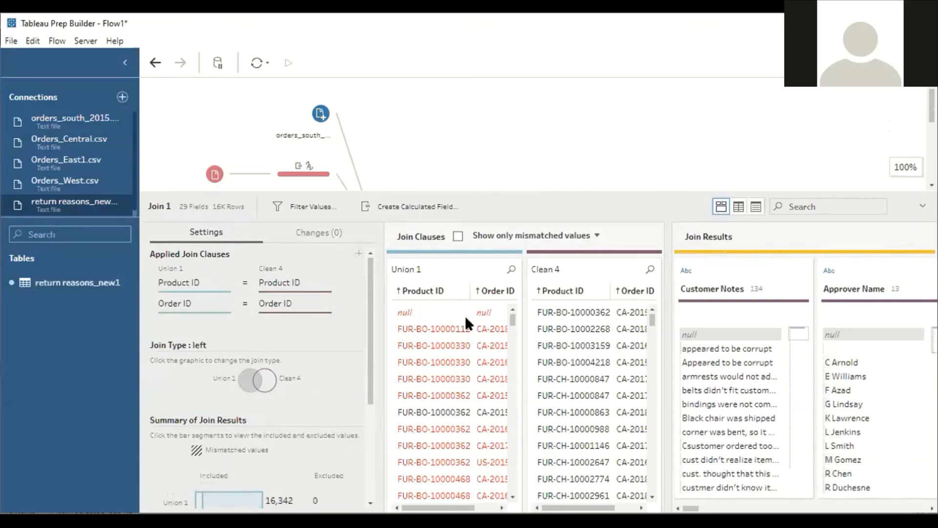
pyautogui.moveTo(513, 200); pyautogui.dragTo(525, 126)
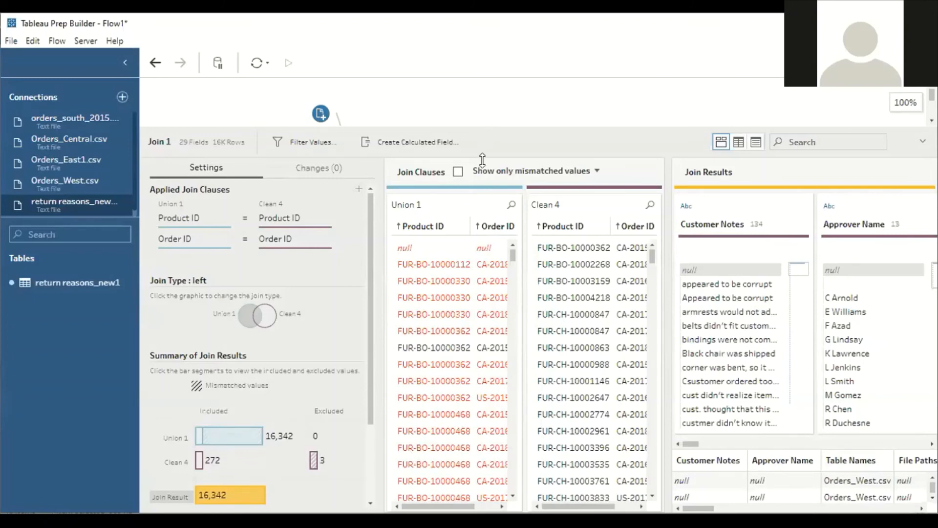
# Add a clean step after Join 1 in the flow
pyautogui.moveTo(482, 159); pyautogui.dragTo(491, 355)
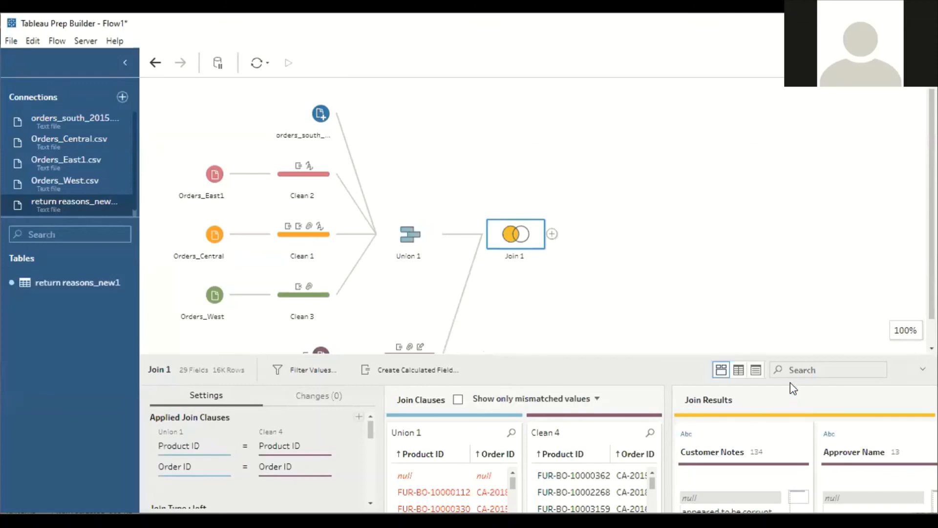
pyautogui.click(552, 235)
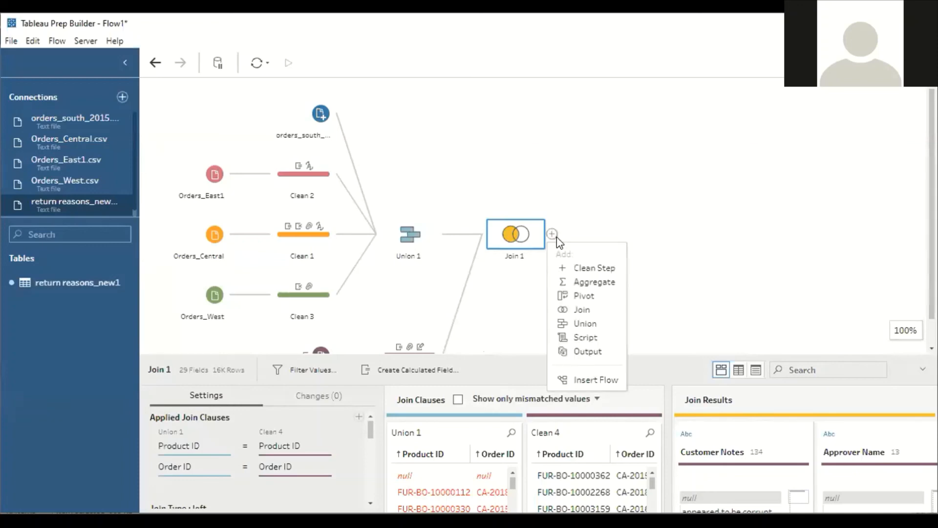
pyautogui.click(585, 269)
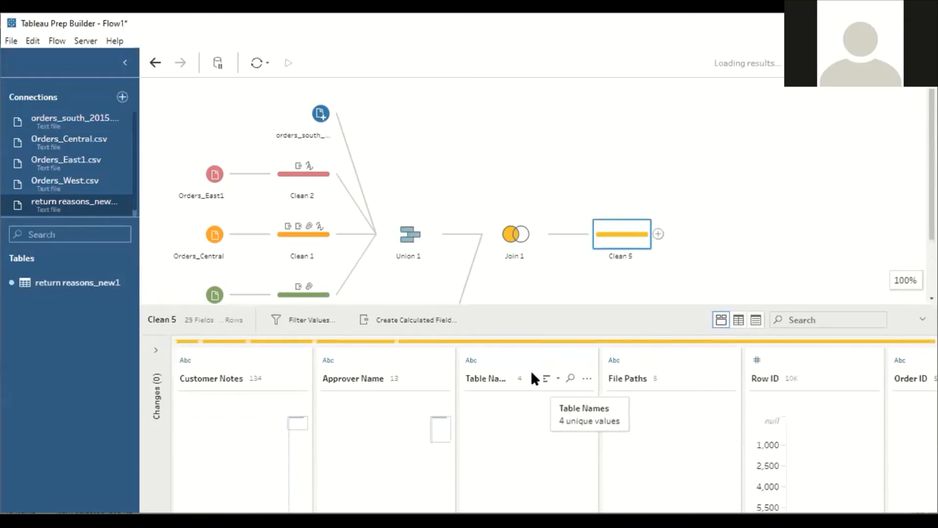
# Create a calculated field in the Clean 5 step and name it Returned?
pyautogui.click(423, 315)
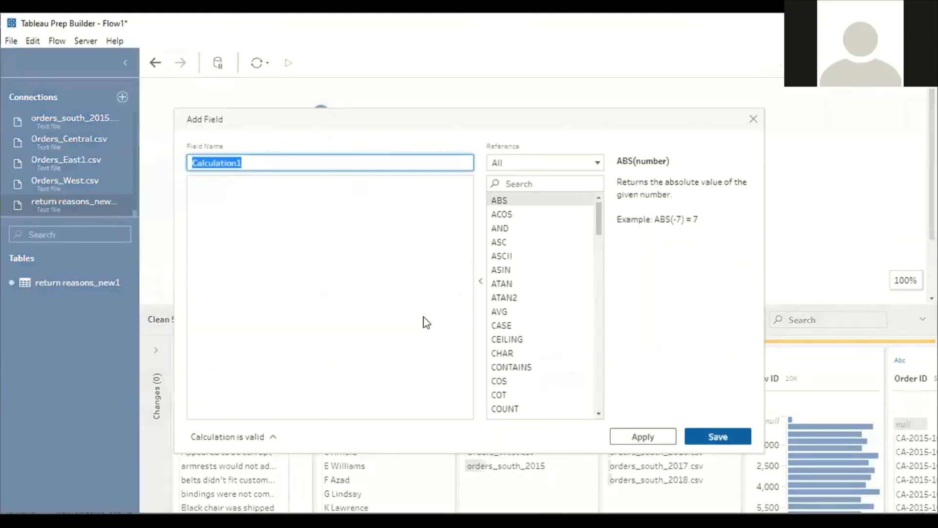
pyautogui.write('R')
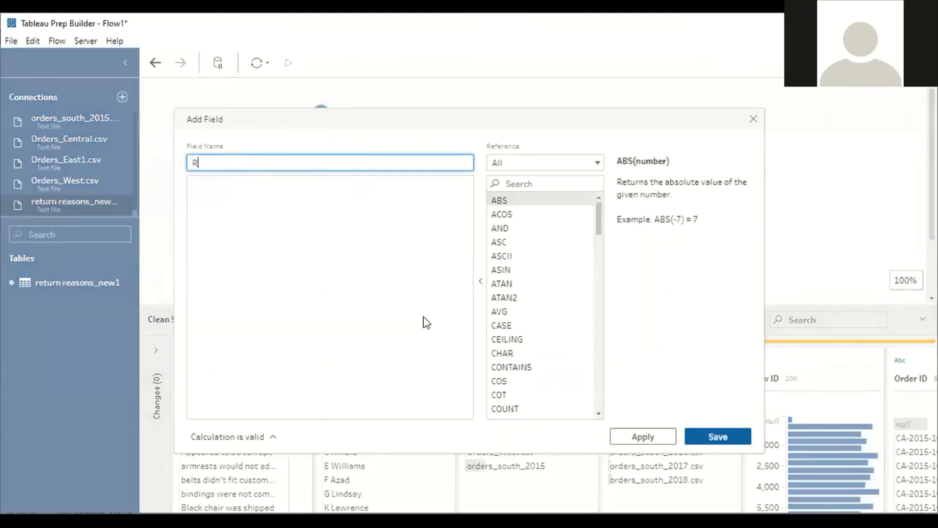
pyautogui.write('etuned')
pyautogui.press('BackSpace')
pyautogui.press('BackSpace')
pyautogui.press('BackSpace')
pyautogui.write('rn')
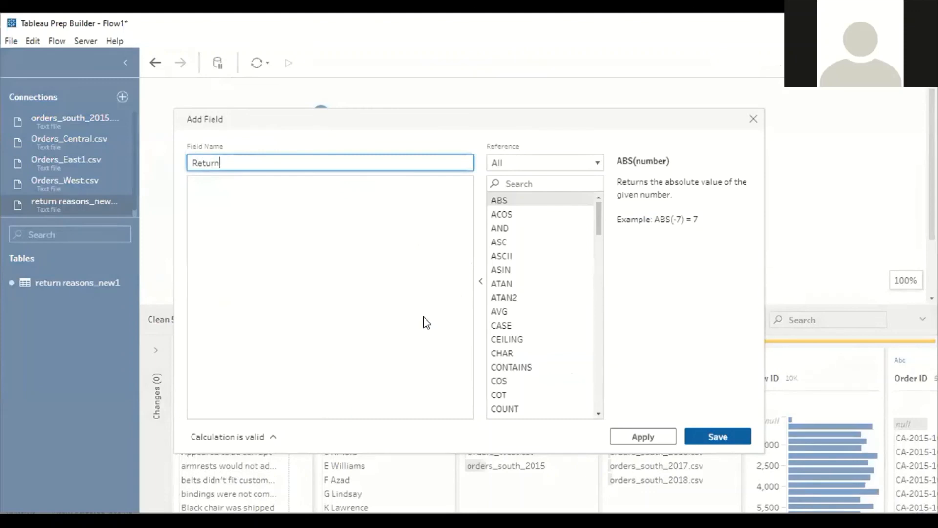
pyautogui.write('ed?')
# Begin the Returned? formula with an if condition testing ISNULL([Return Reason])
pyautogui.click(279, 210)
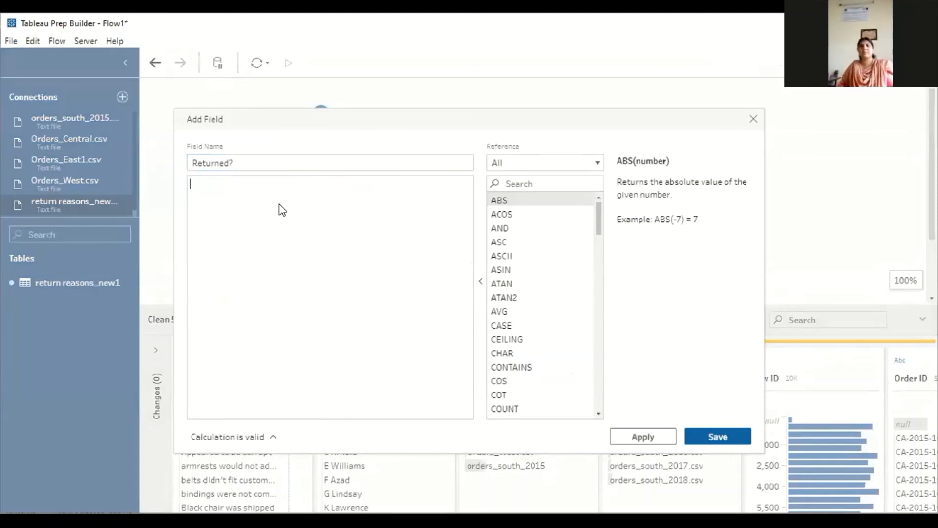
pyautogui.write('if')
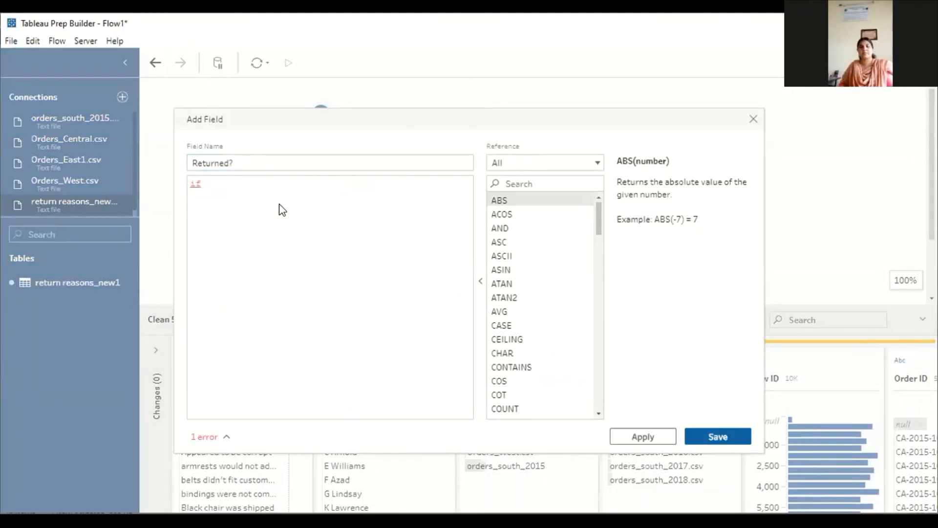
pyautogui.write(' isnull')
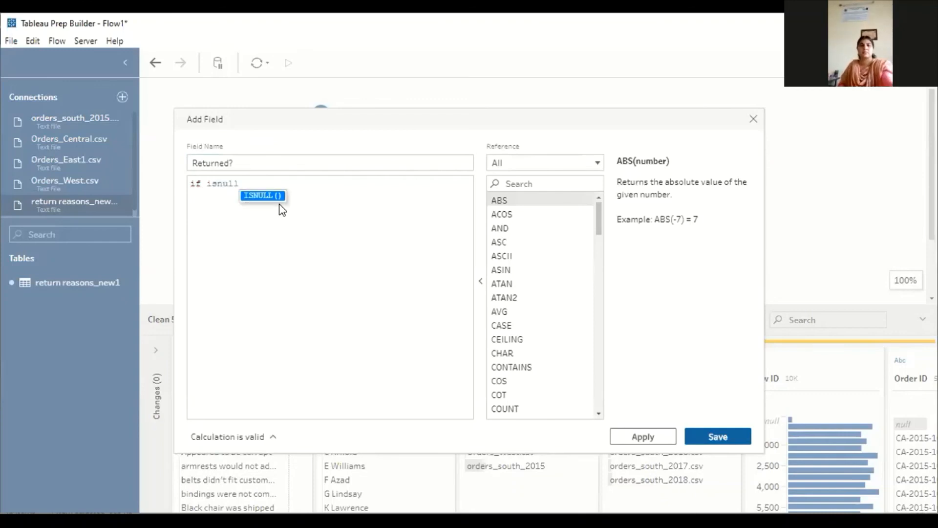
pyautogui.press('Return')
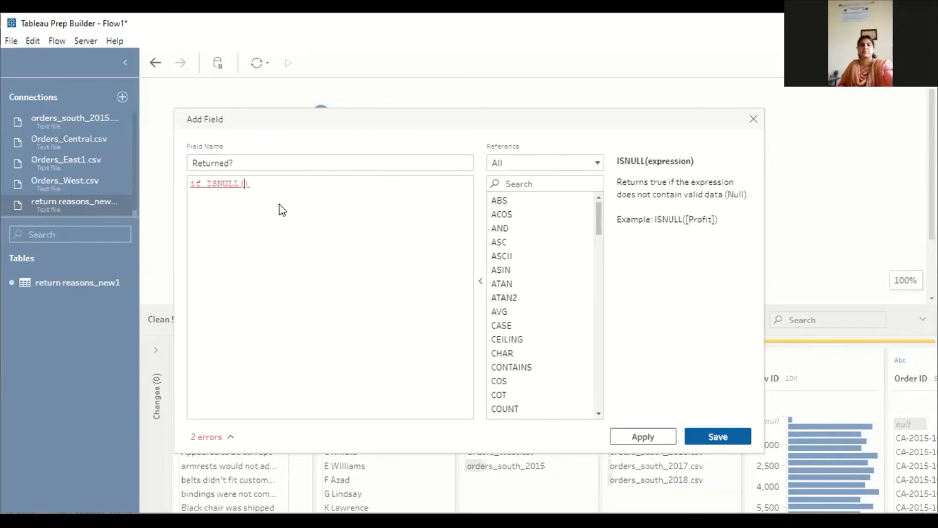
pyautogui.write('(')
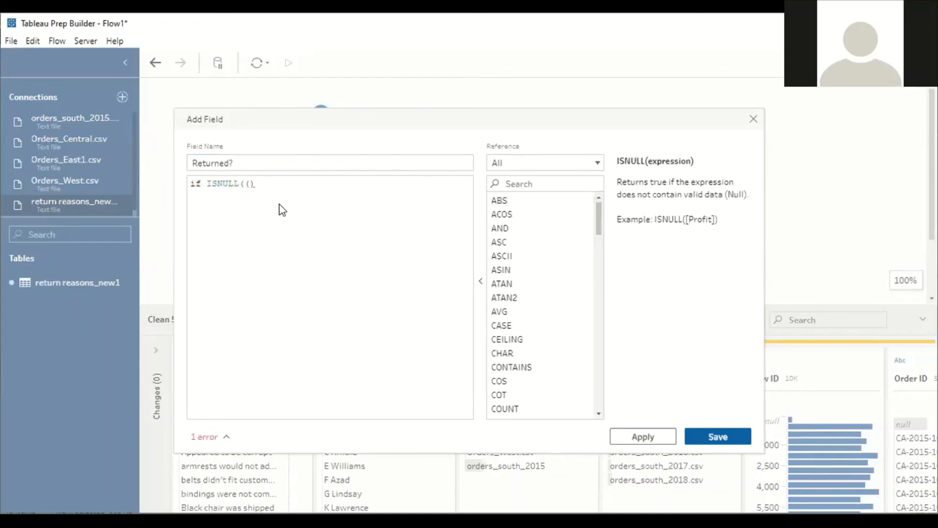
pyautogui.press('BackSpace')
pyautogui.write('rtu')
pyautogui.press('BackSpace')
pyautogui.press('BackSpace')
pyautogui.write('e')
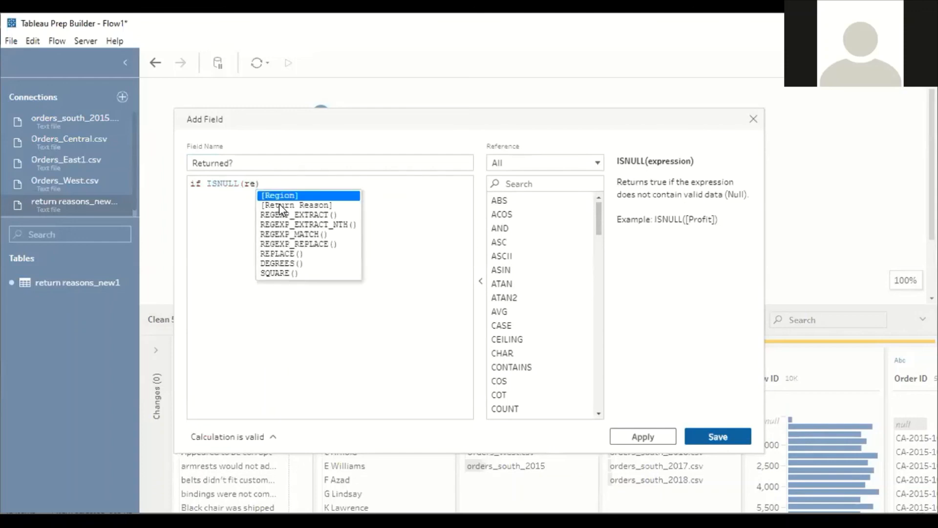
pyautogui.press('Down')
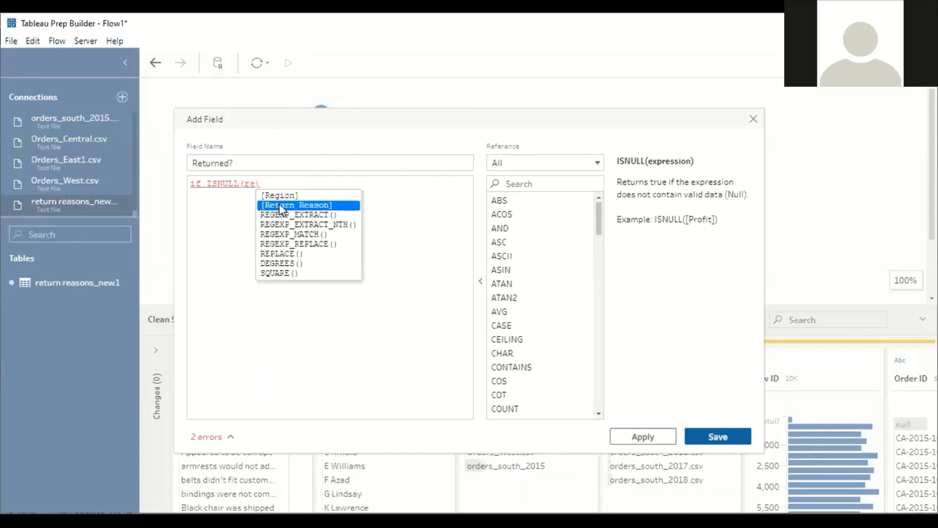
pyautogui.press('Return')
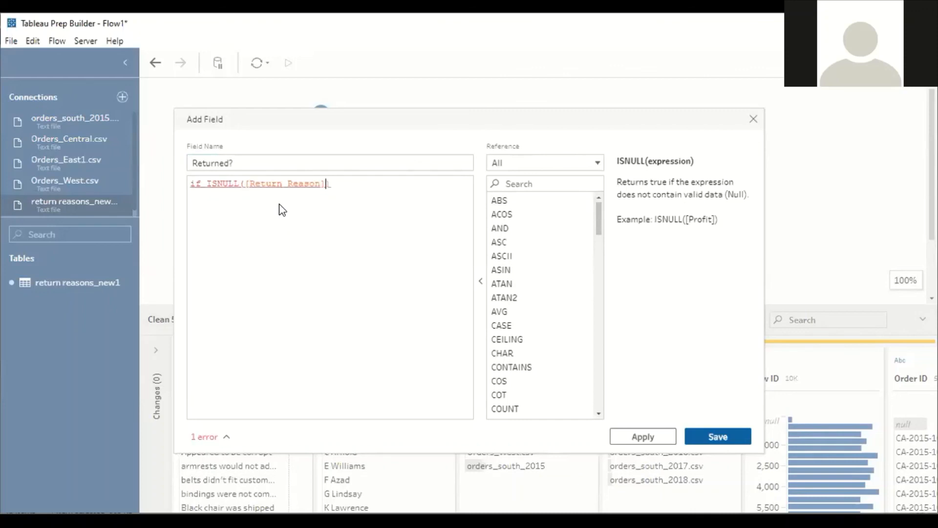
# Complete the Returned? formula with THEN "No" else "Yes" END and save the calculated field
pyautogui.press('Right')
pyautogui.write('then')
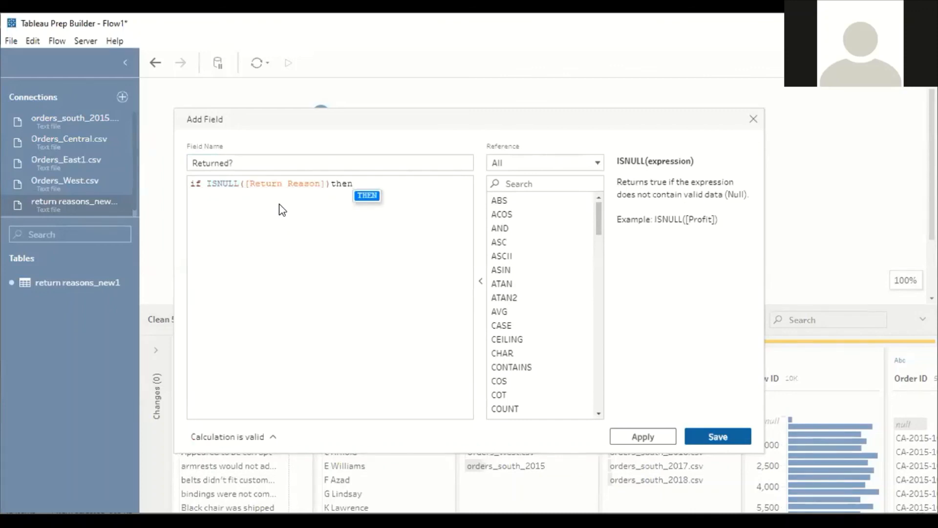
pyautogui.press('Return')
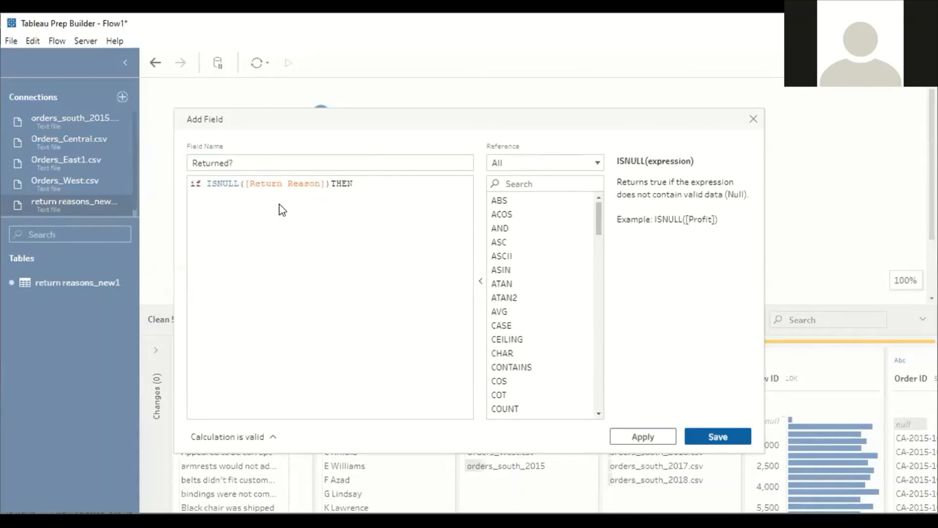
pyautogui.write('"')
pyautogui.press('BackSpace')
pyautogui.write('"No" else "Yes"')
pyautogui.press('Return')
pyautogui.write('e')
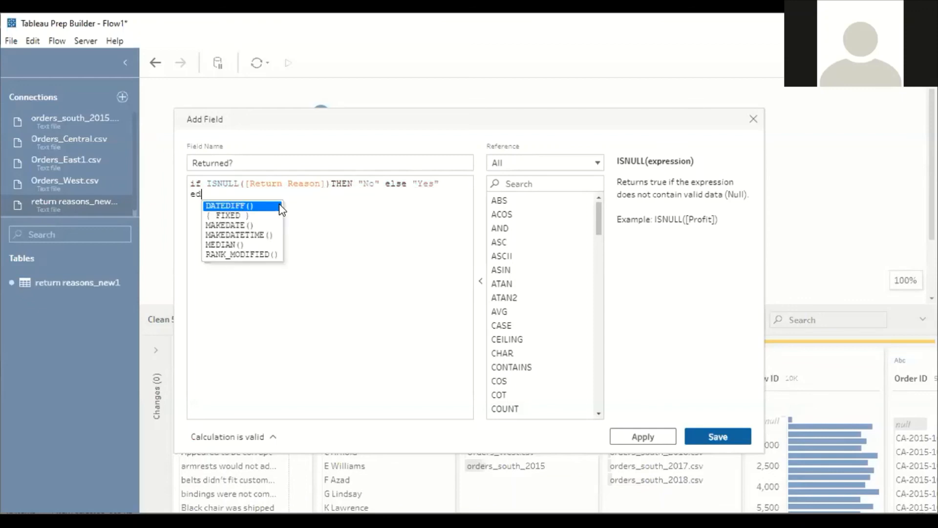
pyautogui.write('nd')
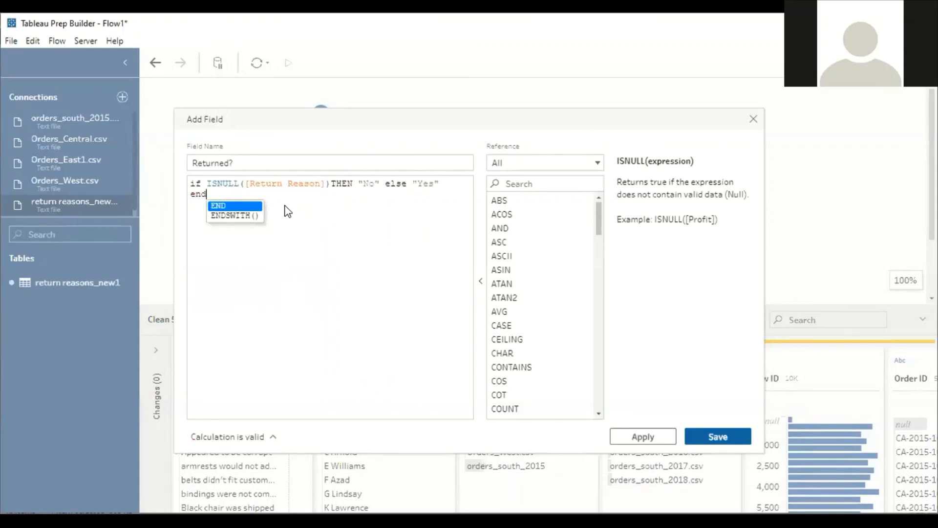
pyautogui.press('Return')
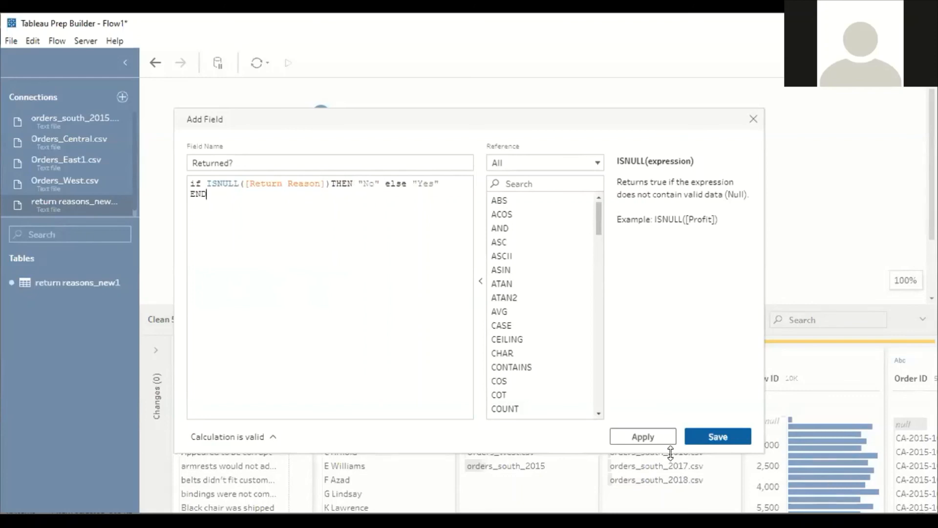
pyautogui.click(651, 438)
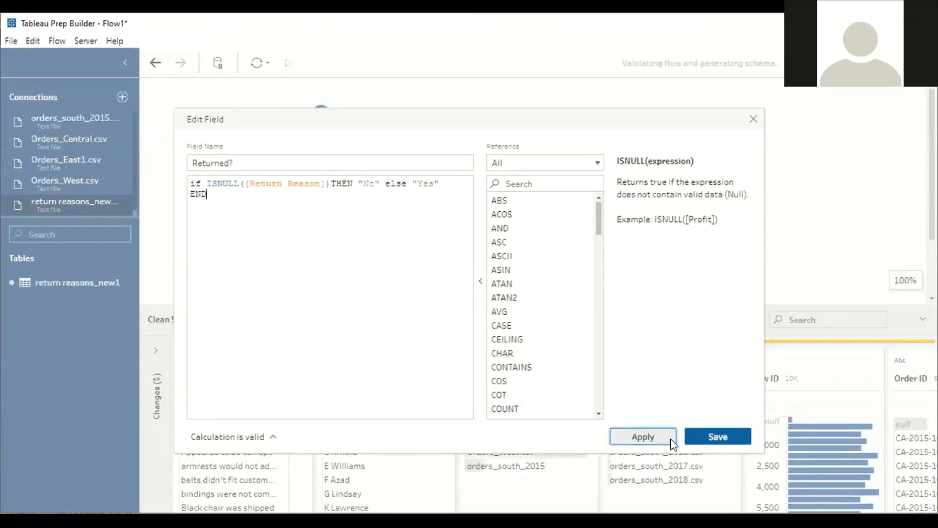
pyautogui.click(708, 443)
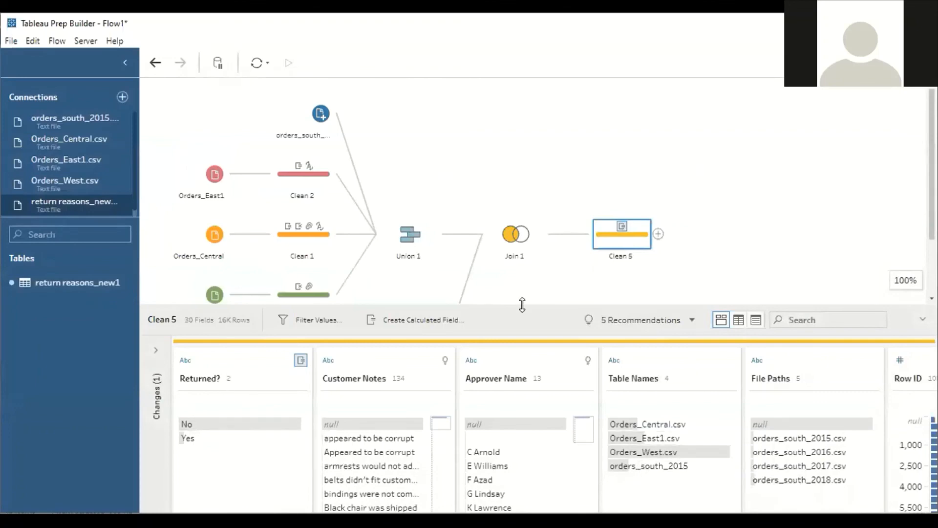
# Highlight the No value of Returned? and examine its related values across the Clean 5 fields, then inspect the Yes value
pyautogui.moveTo(522, 233); pyautogui.dragTo(522, 233)
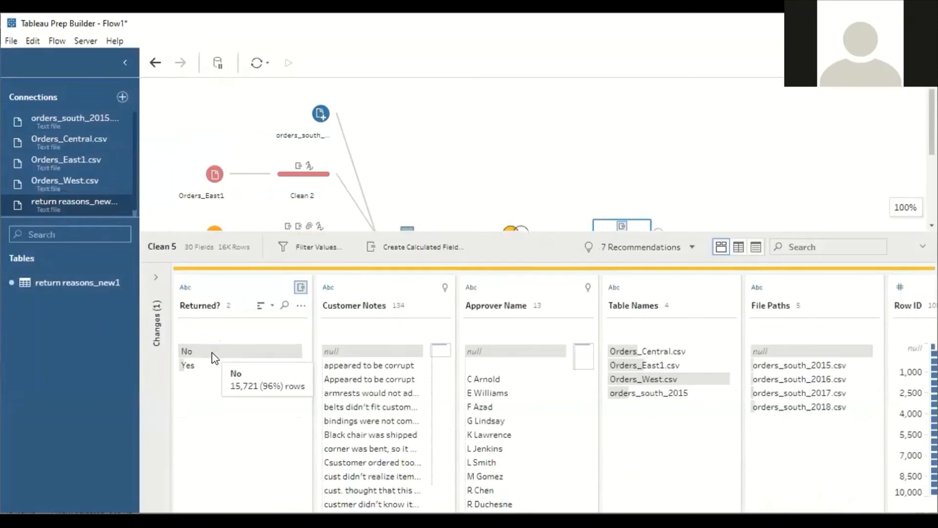
pyautogui.click(213, 355)
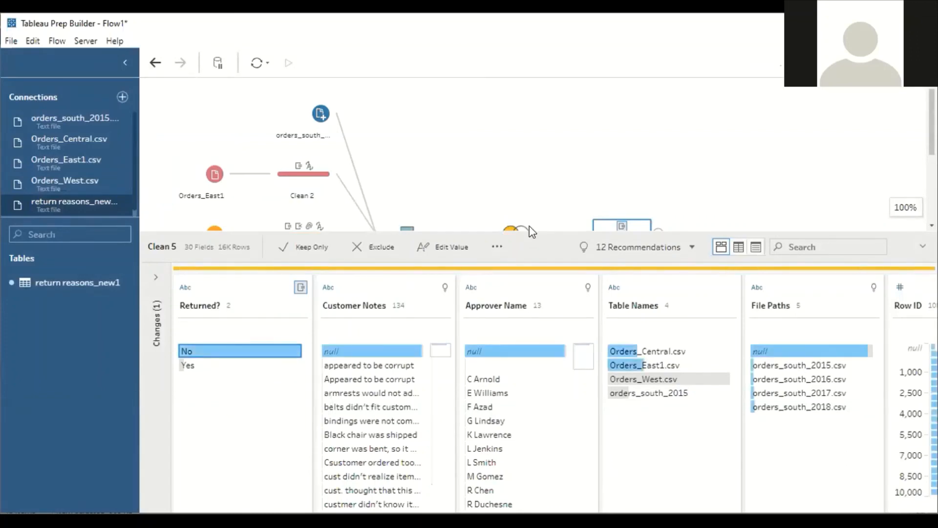
pyautogui.click(548, 227)
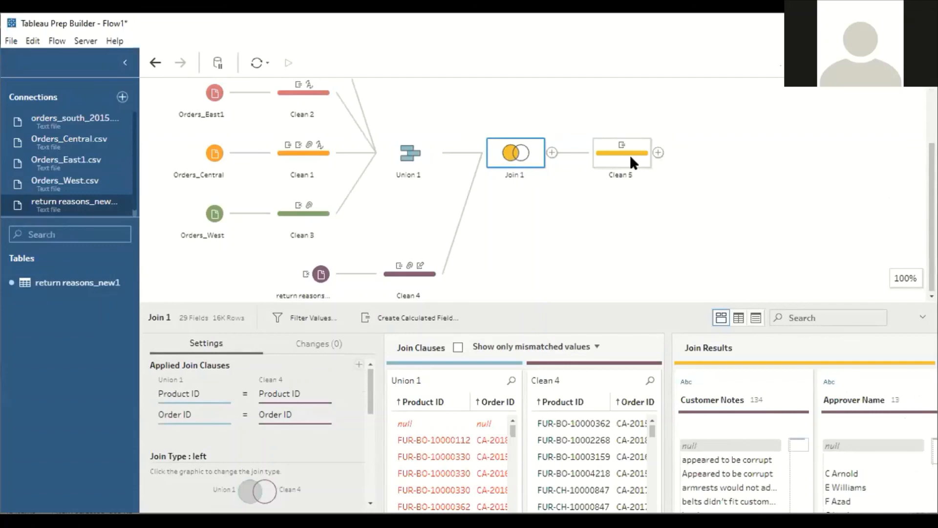
pyautogui.click(643, 165)
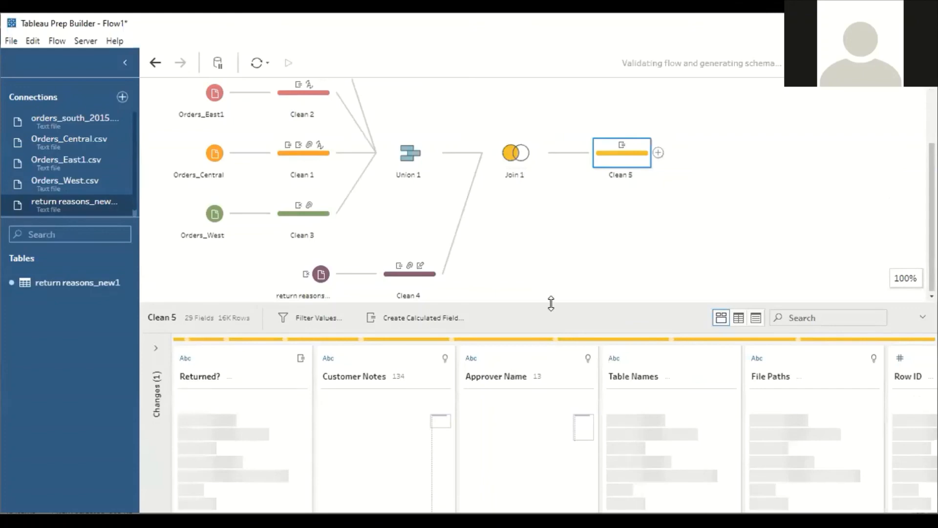
pyautogui.moveTo(551, 303); pyautogui.dragTo(549, 207)
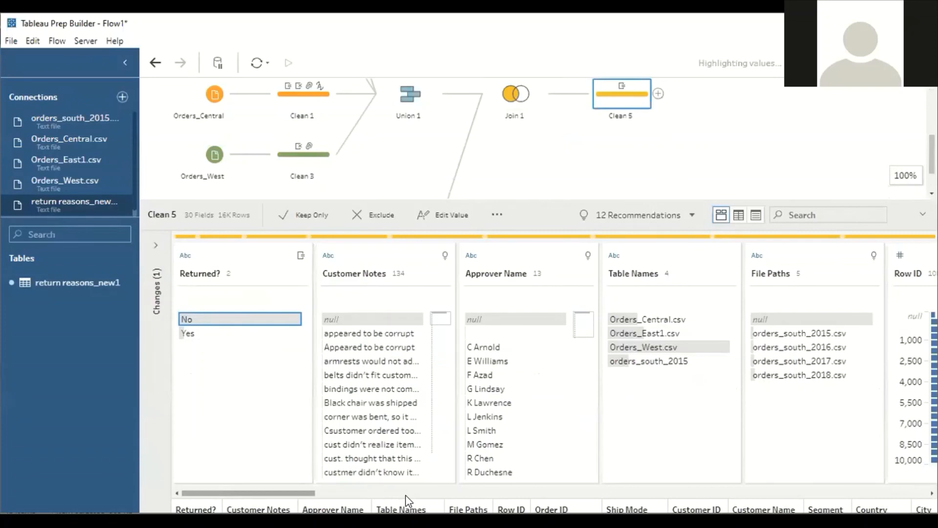
pyautogui.click(327, 492)
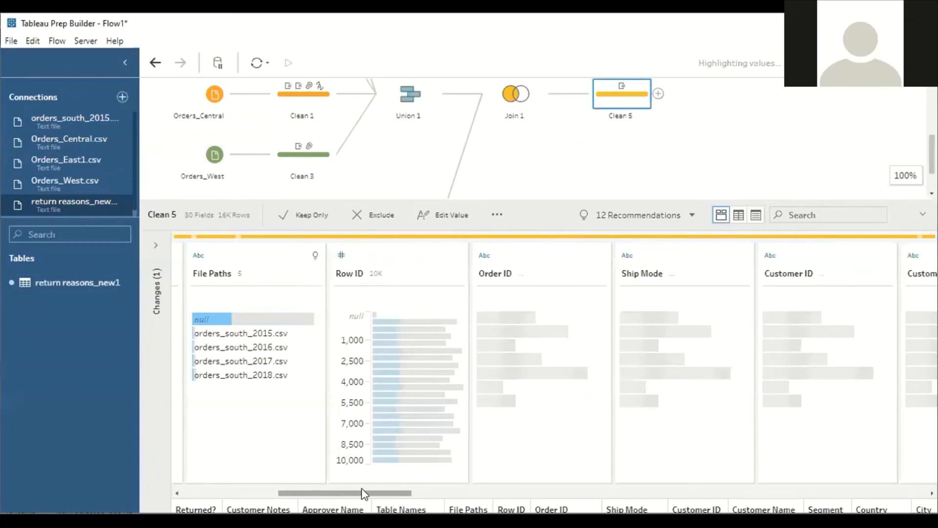
pyautogui.hscroll(2, 357, 493)
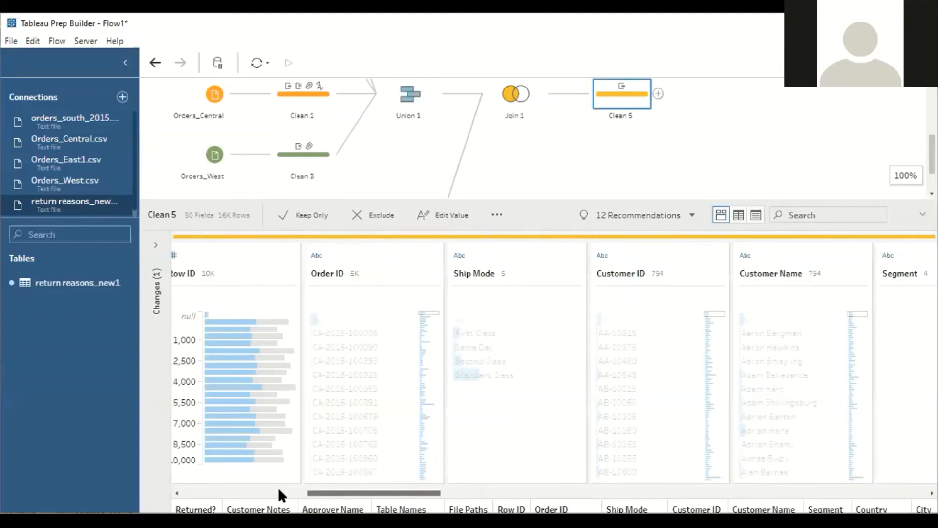
pyautogui.hscroll(-1, 282, 494)
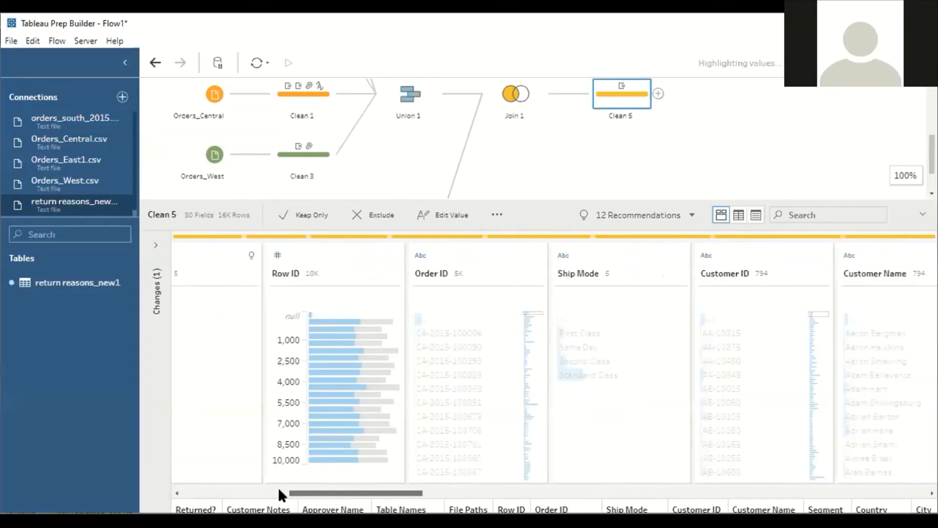
pyautogui.hscroll(-3, 282, 494)
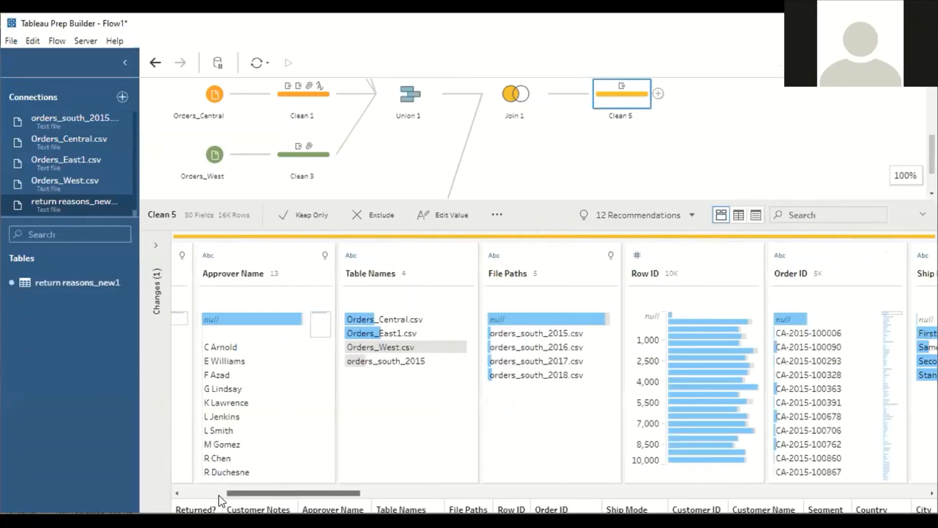
pyautogui.hscroll(-1, 218, 497)
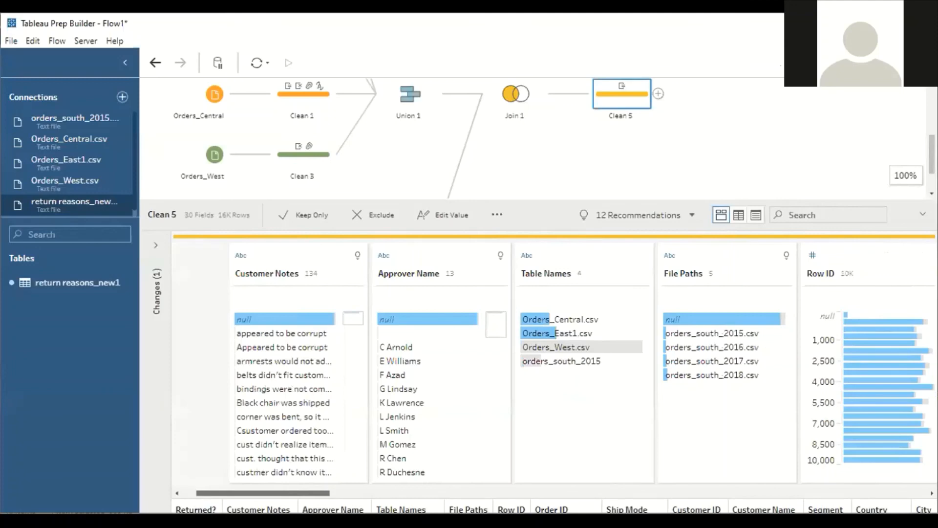
pyautogui.hscroll(-1, 188, 375)
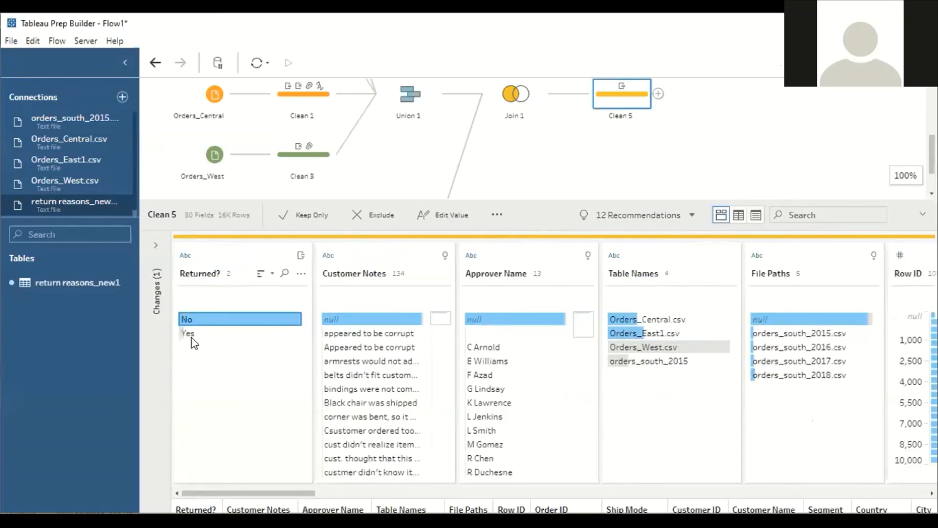
pyautogui.moveTo(192, 340)
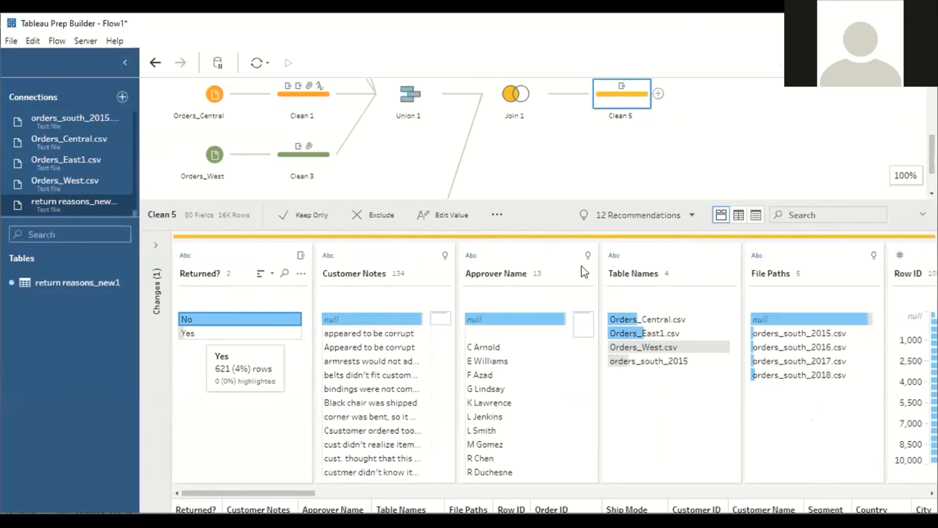
pyautogui.click(658, 94)
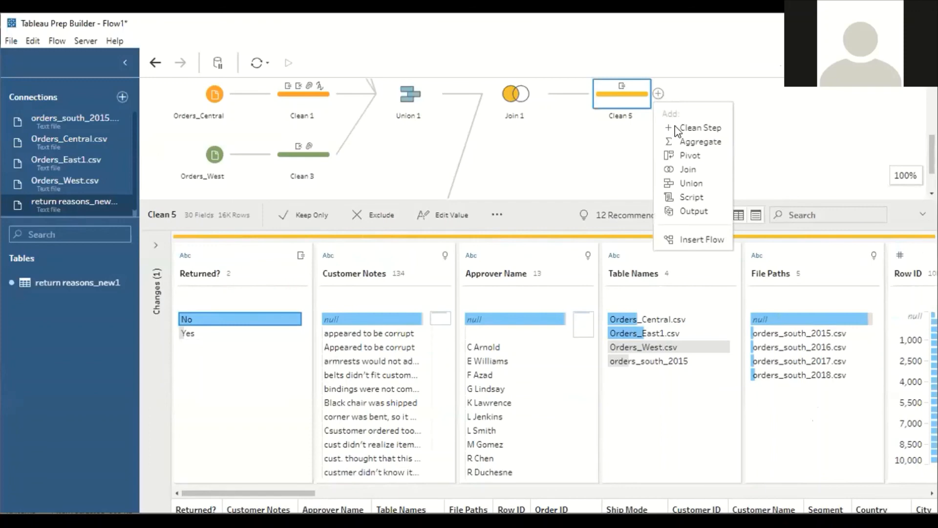
pyautogui.click(676, 128)
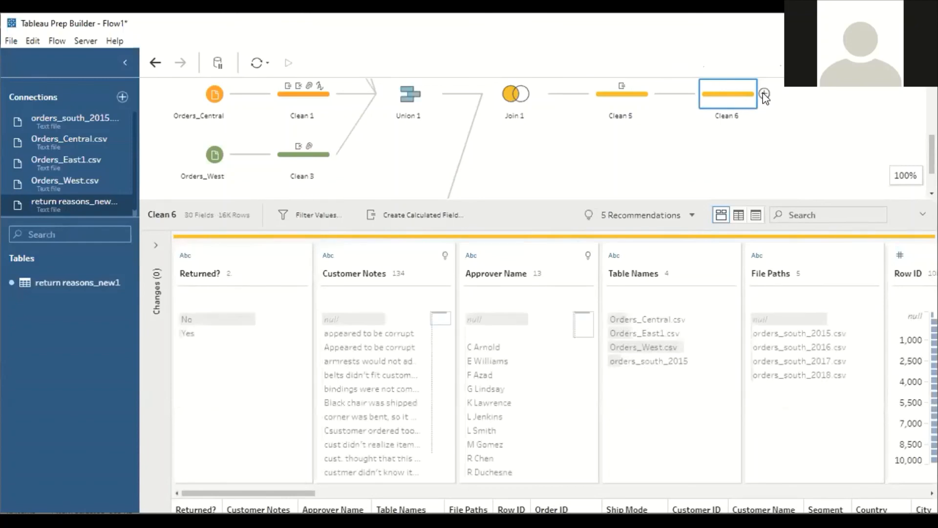
pyautogui.click(765, 94)
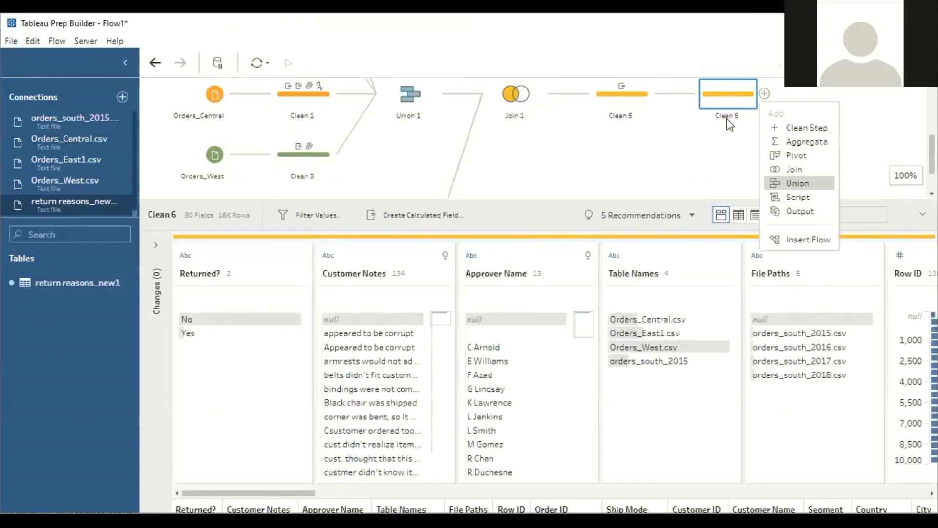
pyautogui.click(730, 101)
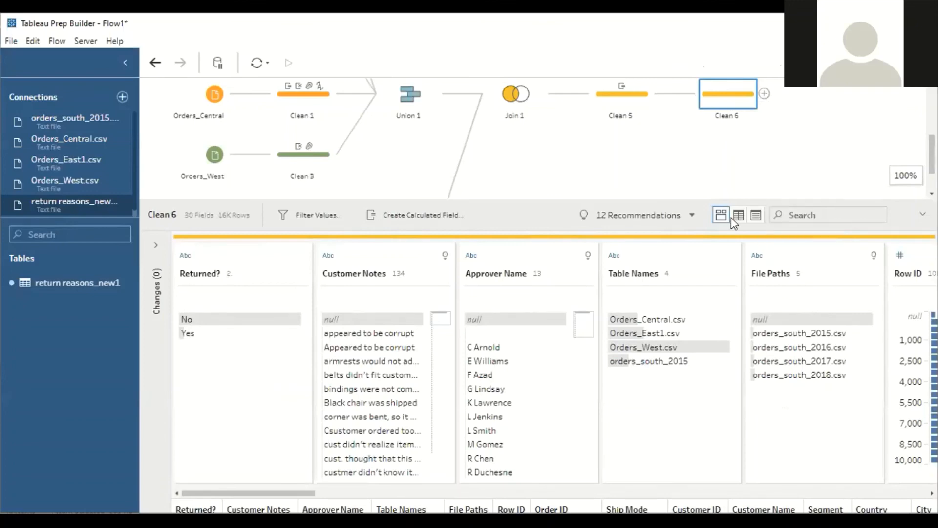
pyautogui.rightClick(730, 100)
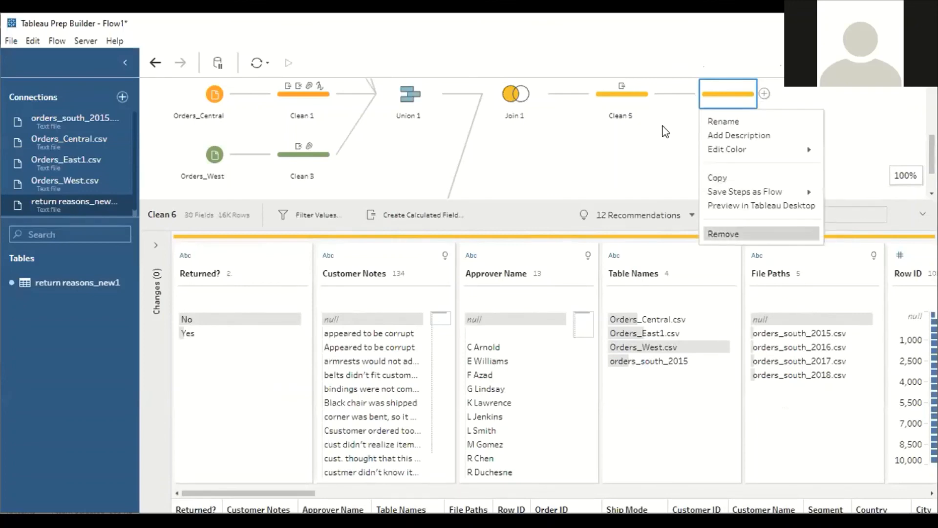
pyautogui.press('Return')
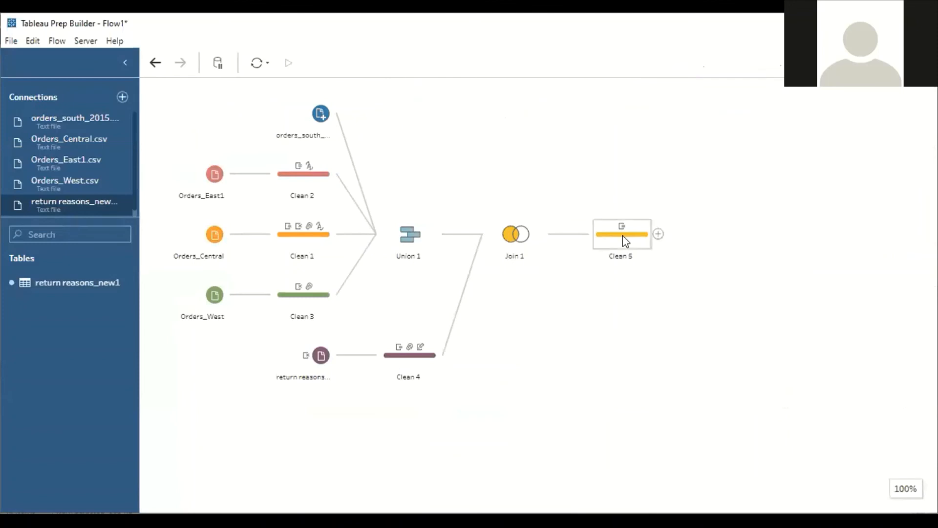
# Create a new calculated field in the Clean 5 step and name it Days to Ship
pyautogui.click(622, 236)
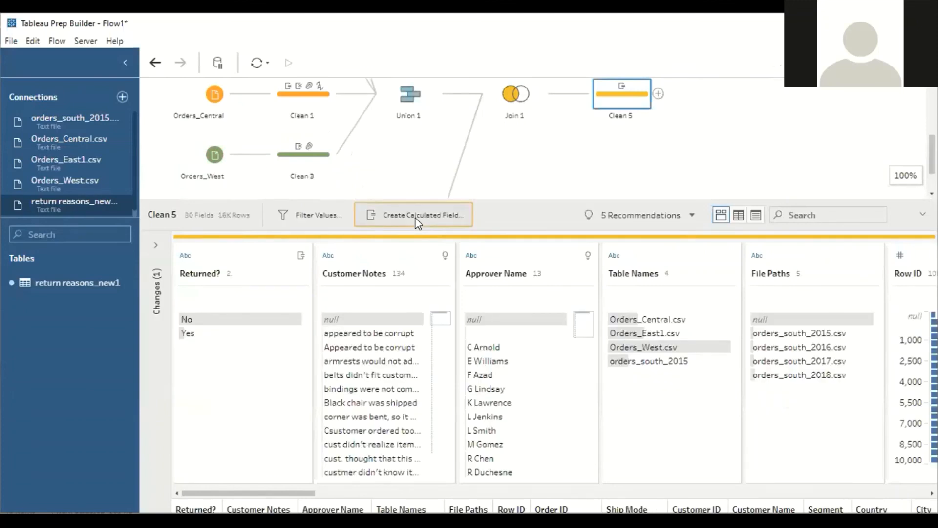
pyautogui.click(419, 217)
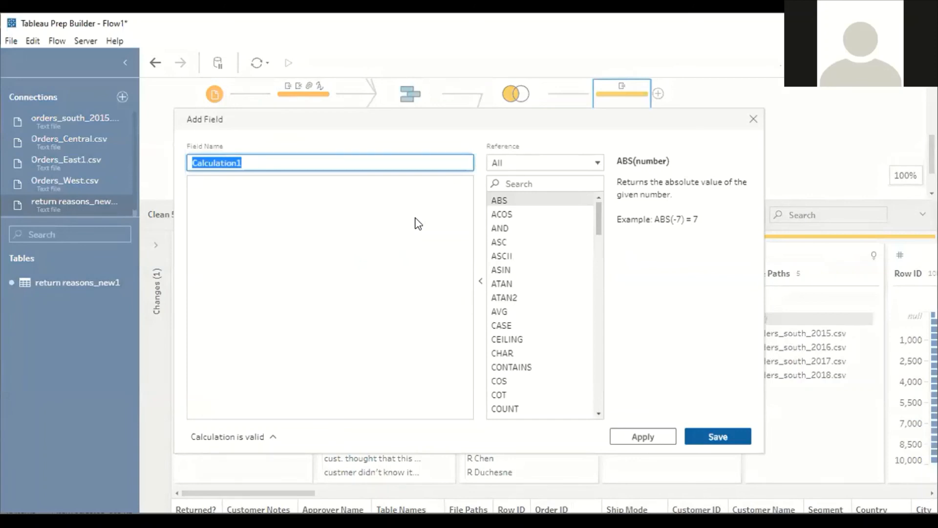
pyautogui.write('Days to')
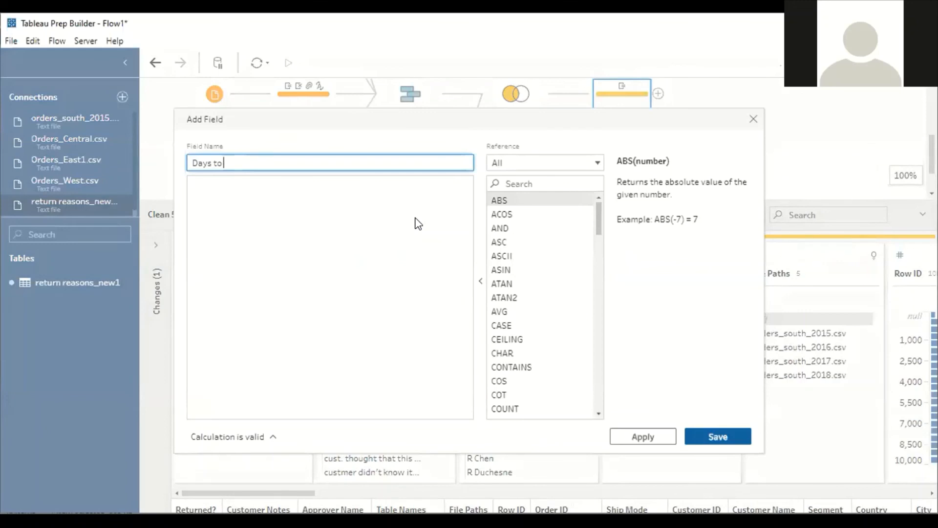
pyautogui.write(' Ship')
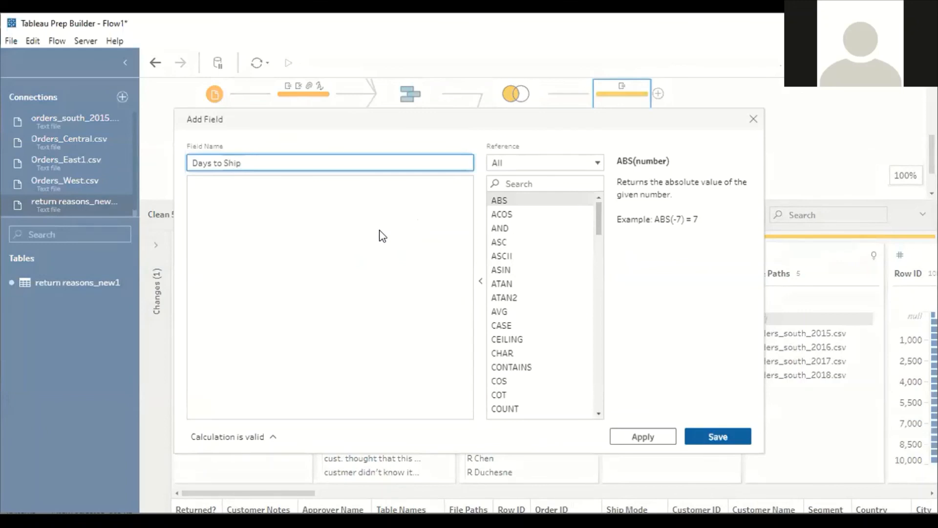
pyautogui.click(372, 231)
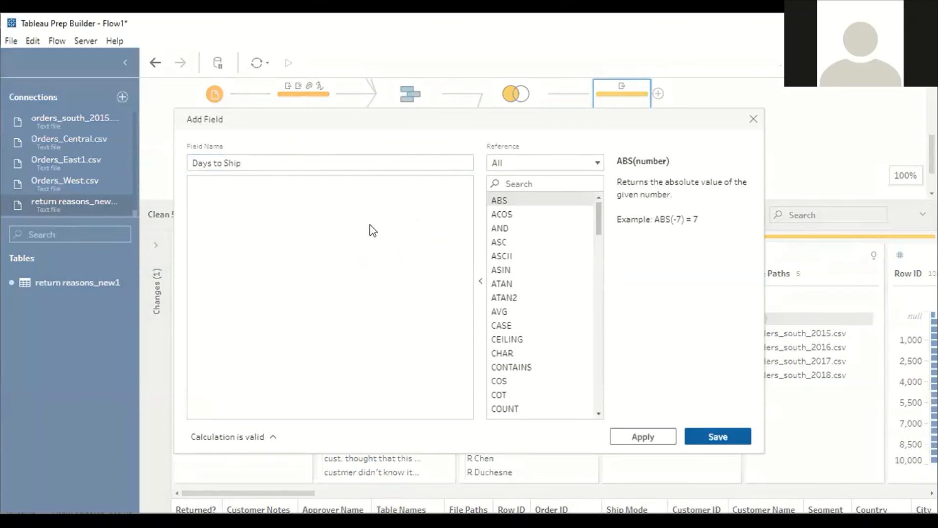
# Begin the Days to Ship formula with the DATEDIFF function
pyautogui.write('d')
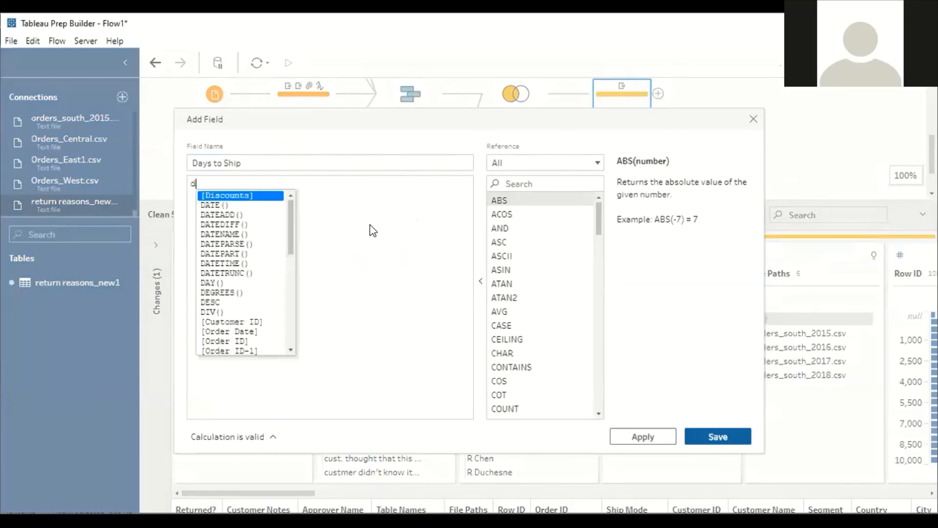
pyautogui.write('ate')
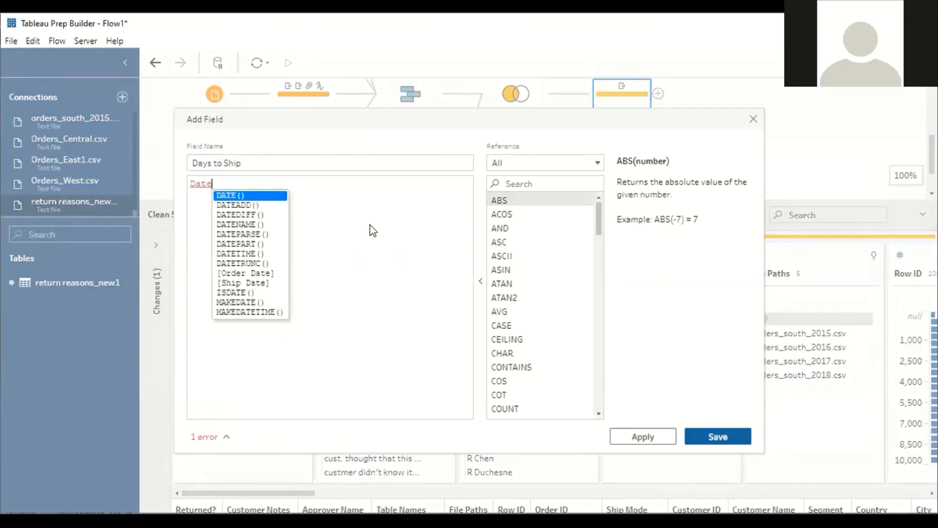
pyautogui.press('Down')
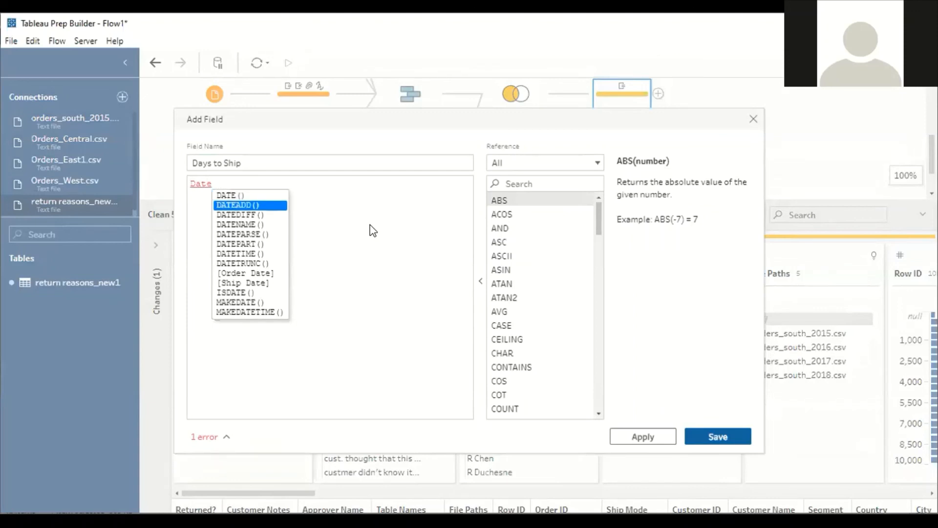
pyautogui.press('Down')
pyautogui.press('Return')
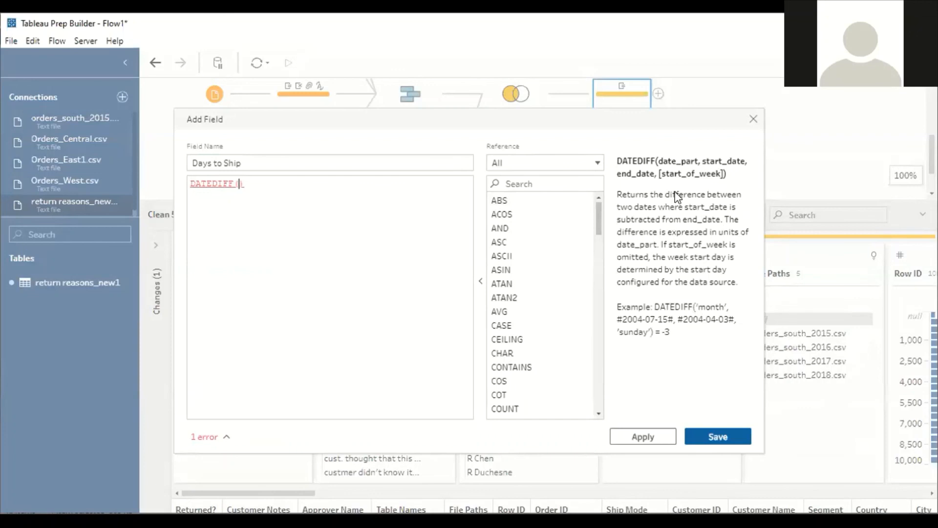
# Complete the DATEDIFF arguments with 'day', [Order Date] and [Ship Date], and save the Days to Ship field
pyautogui.write("'d")
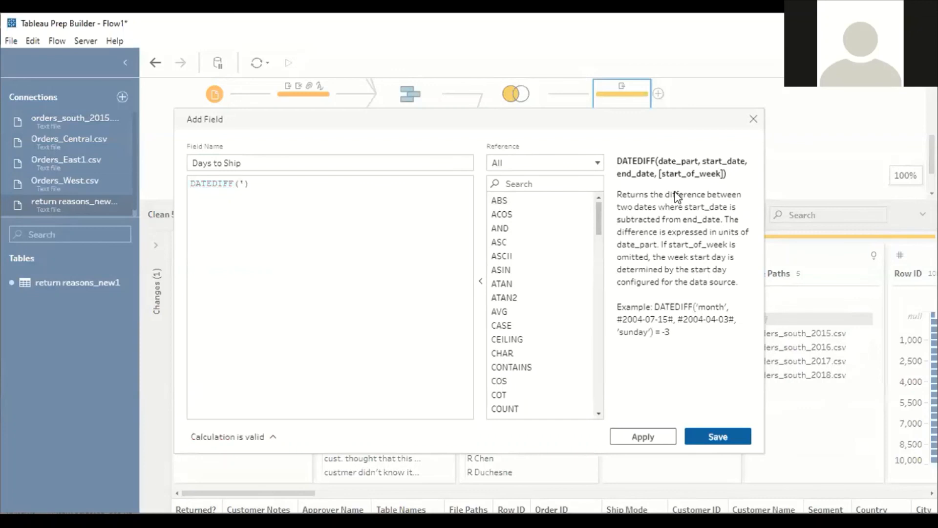
pyautogui.write("ay', [ord")
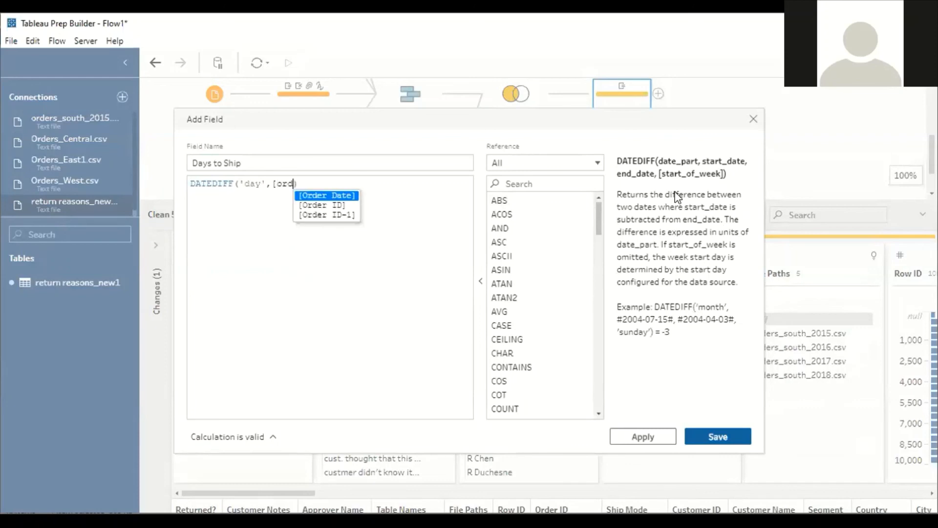
pyautogui.press('Return')
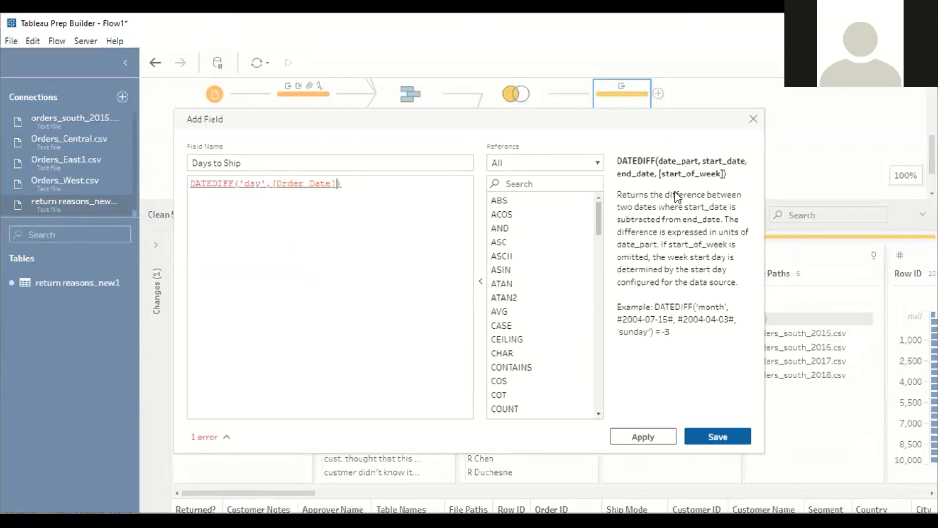
pyautogui.write(', ')
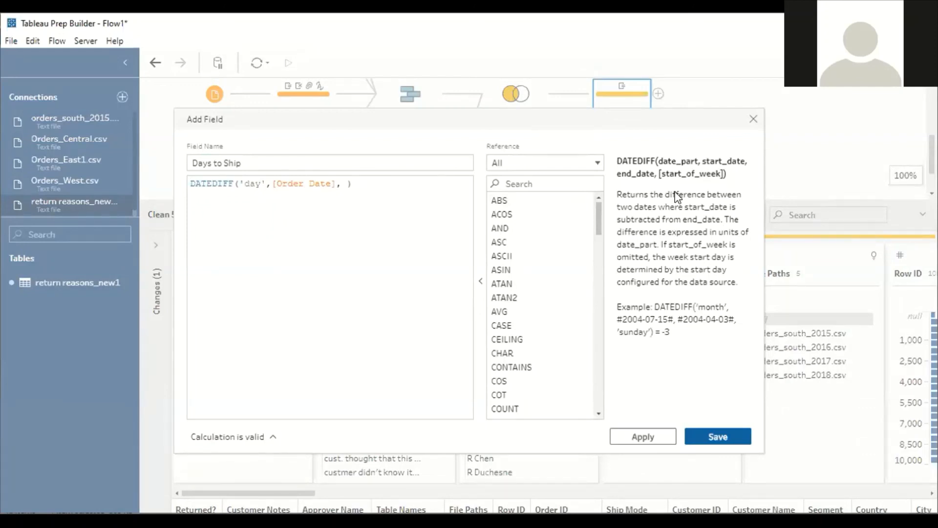
pyautogui.write('[shi')
pyautogui.press('Return')
pyautogui.click(658, 442)
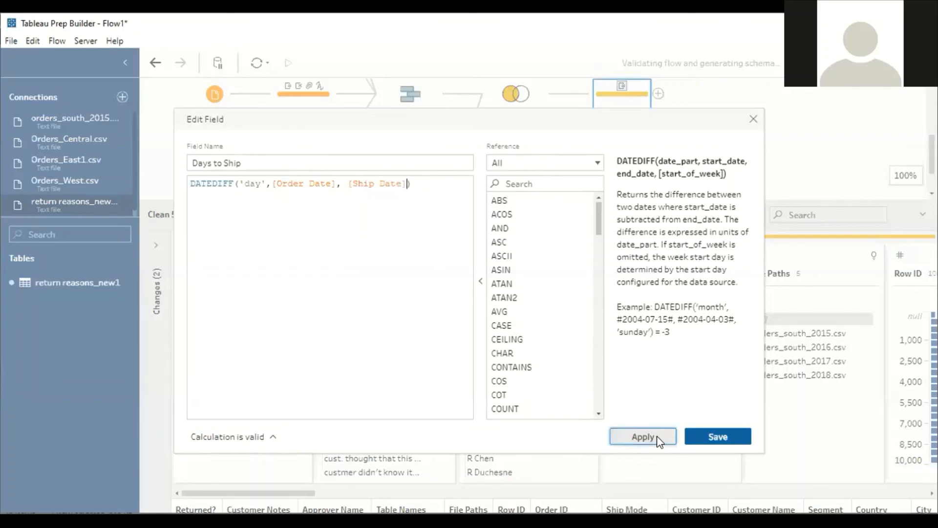
pyautogui.click(716, 441)
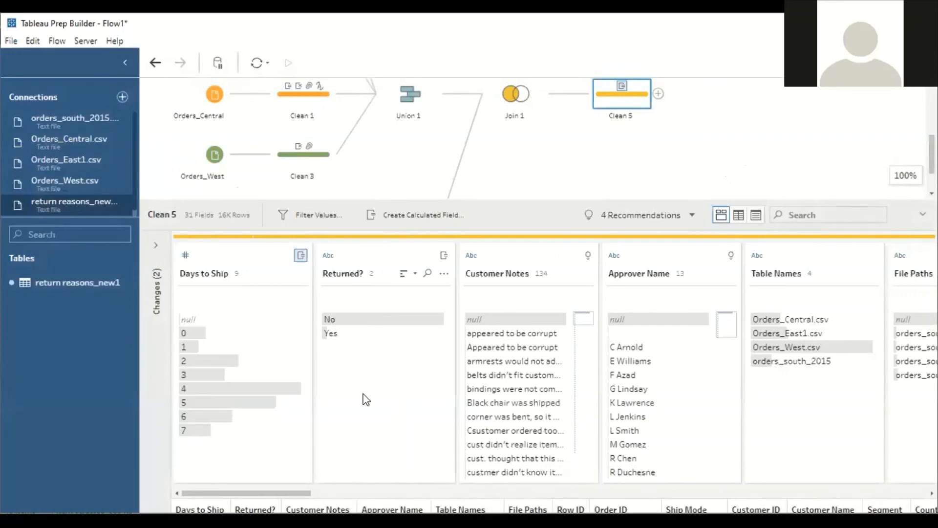
# Add an Output step after Clean 5 in the flow
pyautogui.moveTo(222, 325)
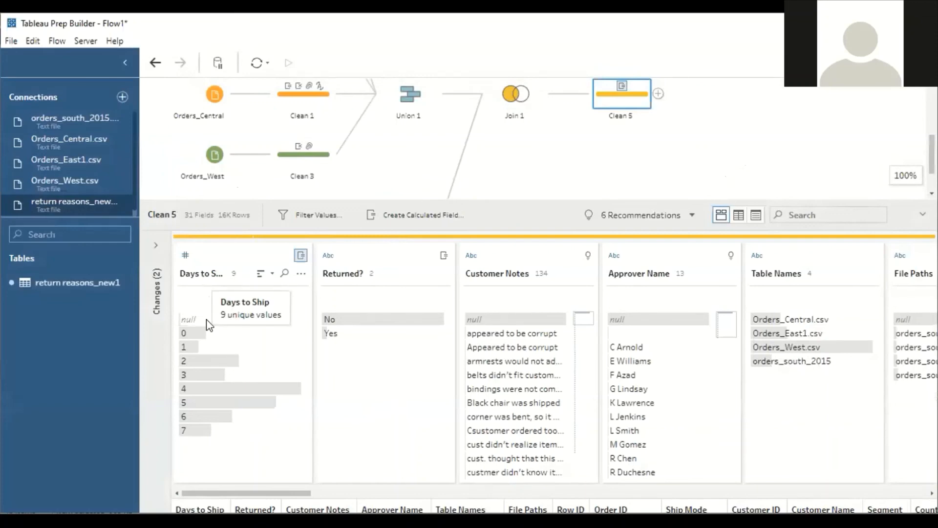
pyautogui.moveTo(246, 432)
pyautogui.moveTo(239, 408)
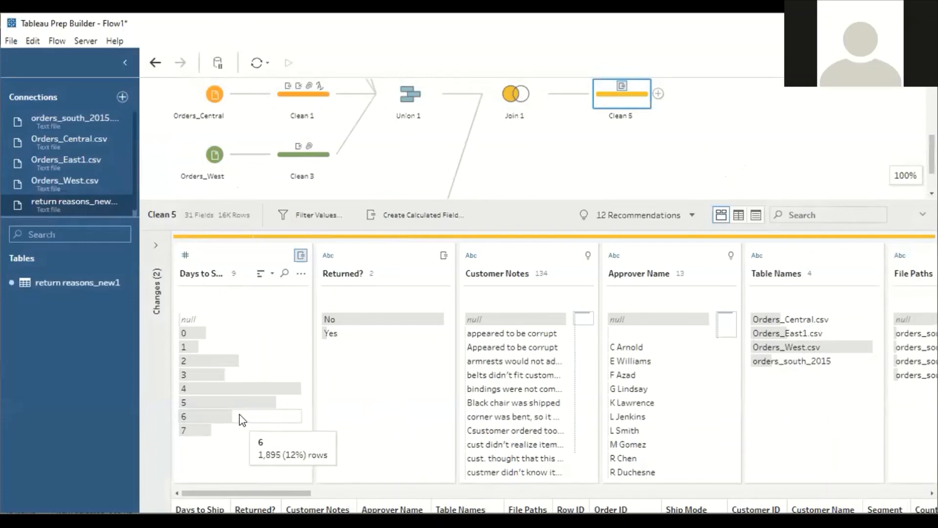
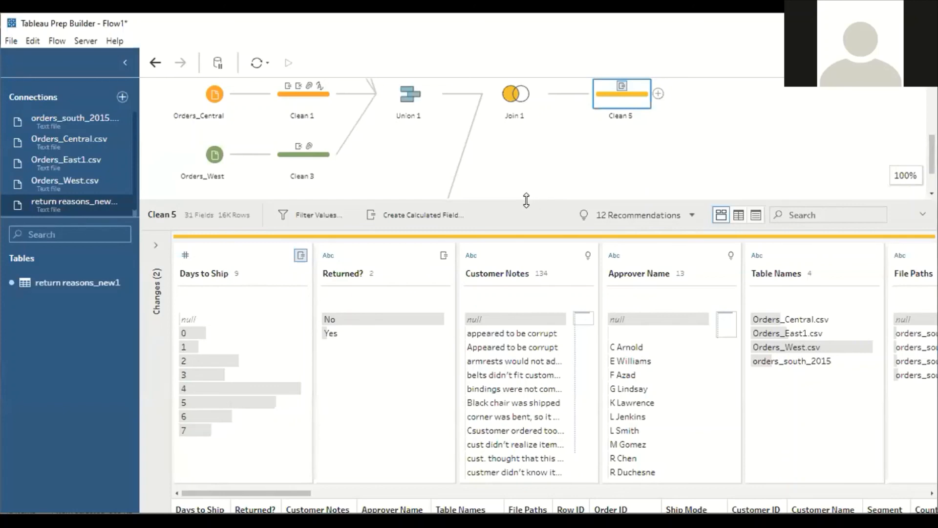
pyautogui.moveTo(527, 200); pyautogui.dragTo(524, 435)
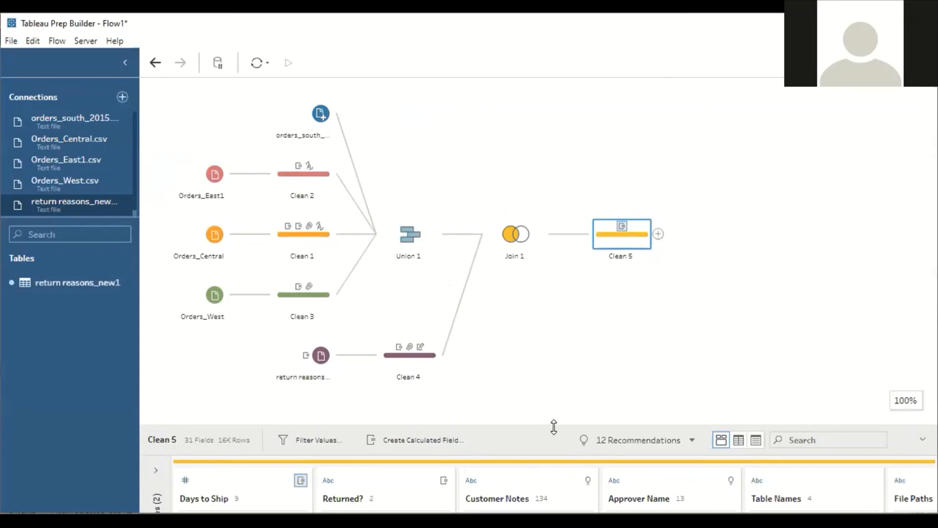
pyautogui.rightClick(659, 236)
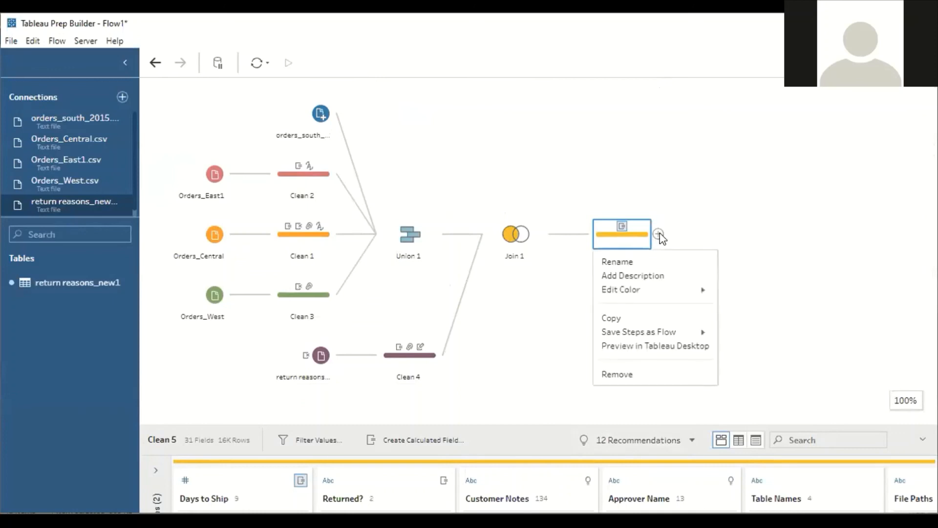
pyautogui.press('Escape')
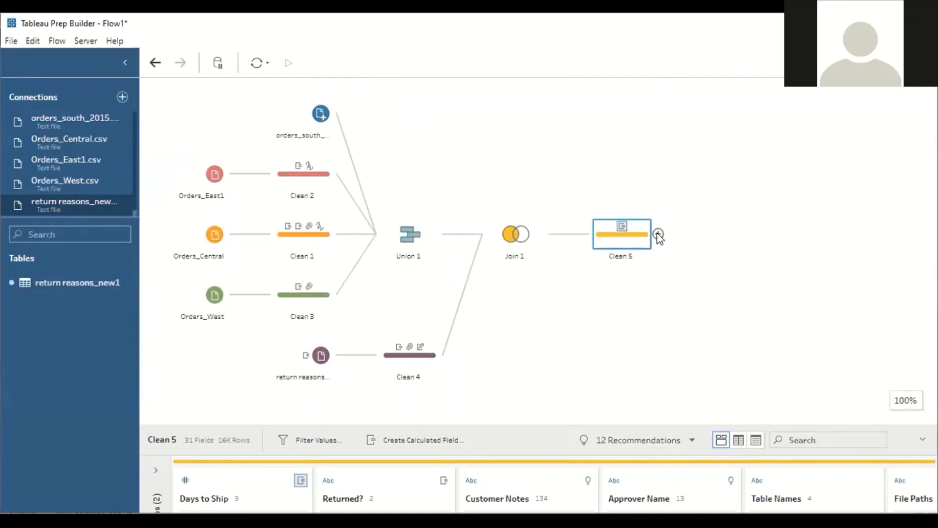
pyautogui.click(658, 236)
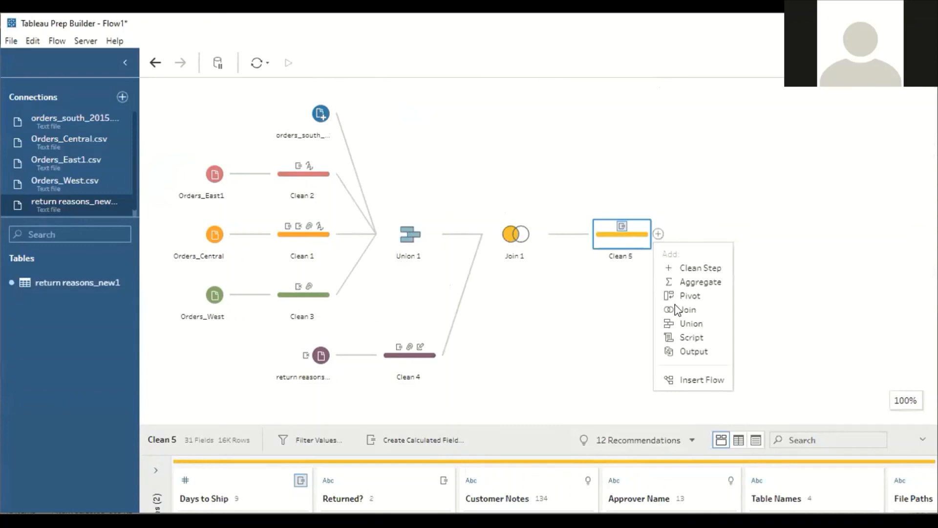
pyautogui.click(687, 354)
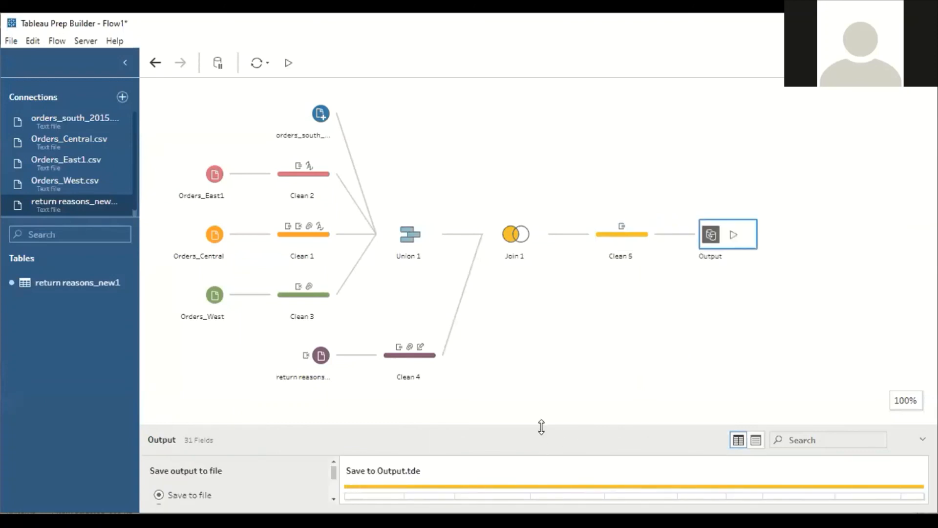
# Set the output type to Comma Separated Values (.csv) and run the flow to completion
pyautogui.moveTo(542, 425); pyautogui.dragTo(559, 189)
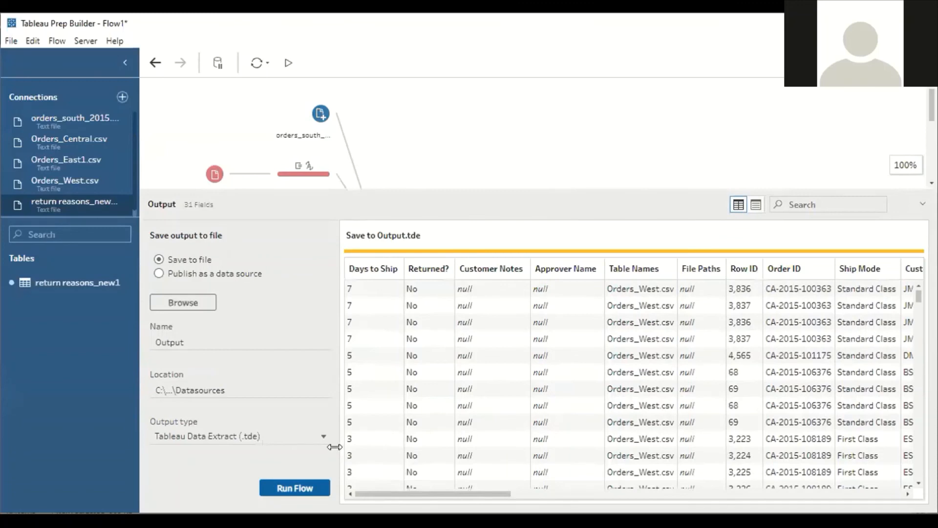
pyautogui.click(271, 436)
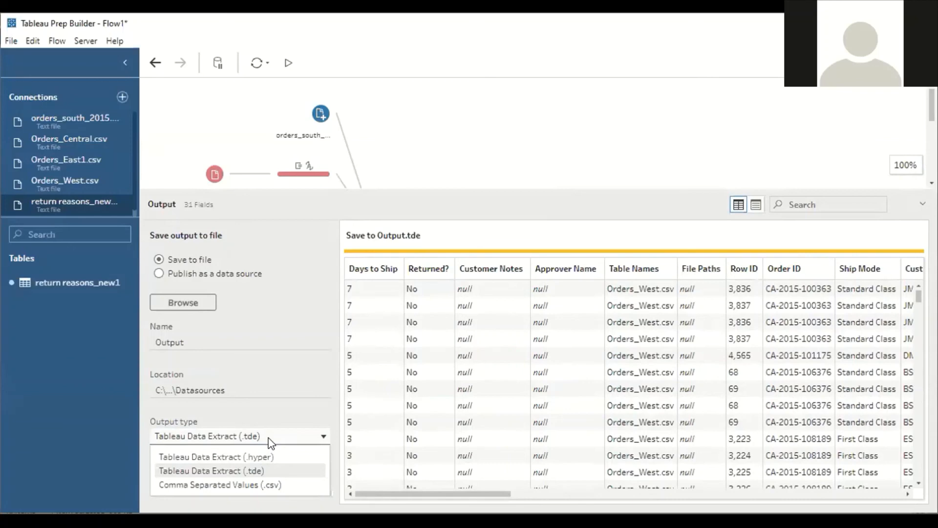
pyautogui.click(264, 483)
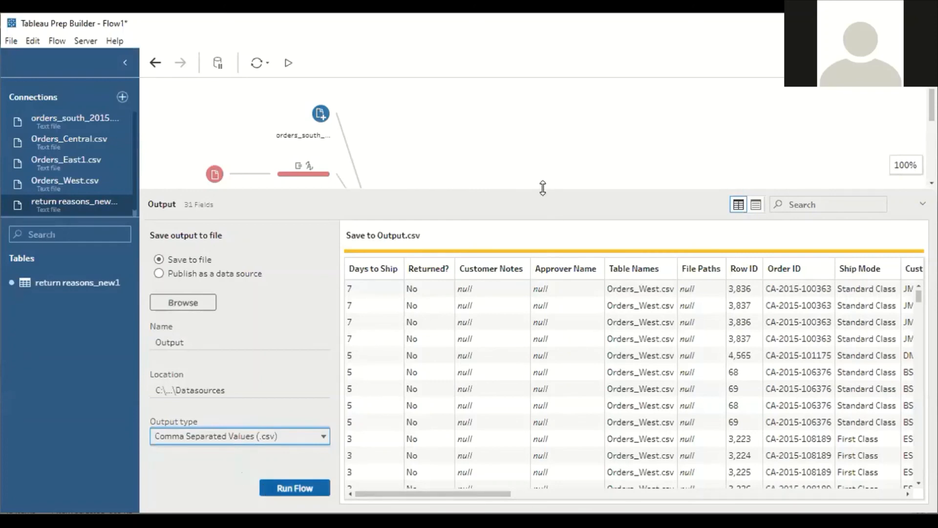
pyautogui.moveTo(540, 212); pyautogui.dragTo(543, 186)
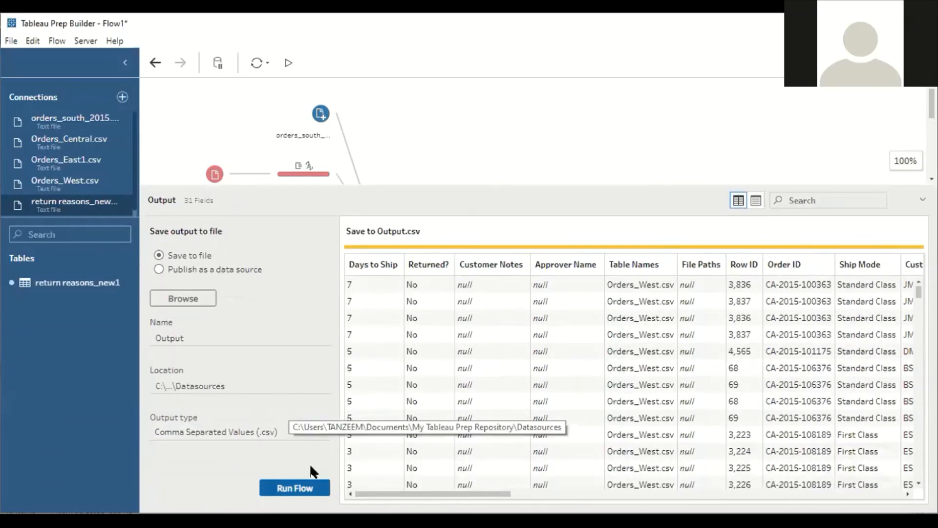
pyautogui.click(297, 489)
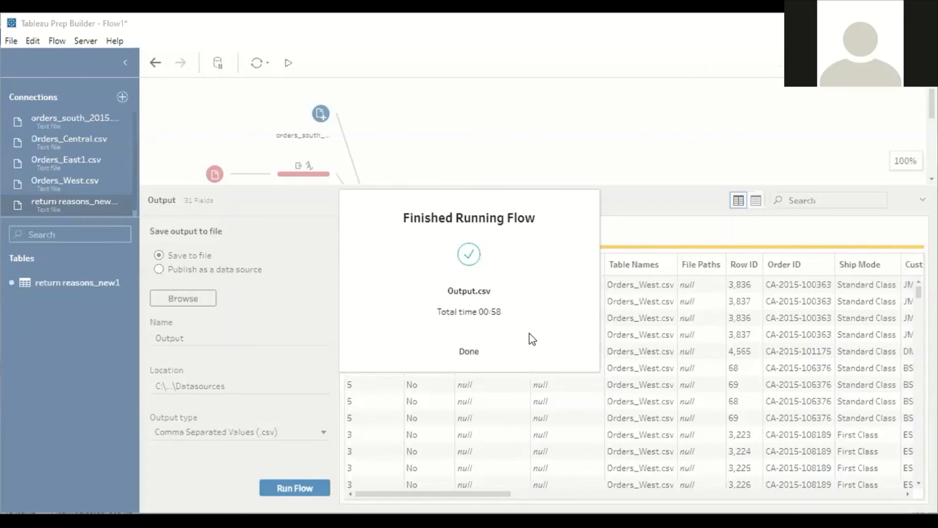
pyautogui.click(469, 352)
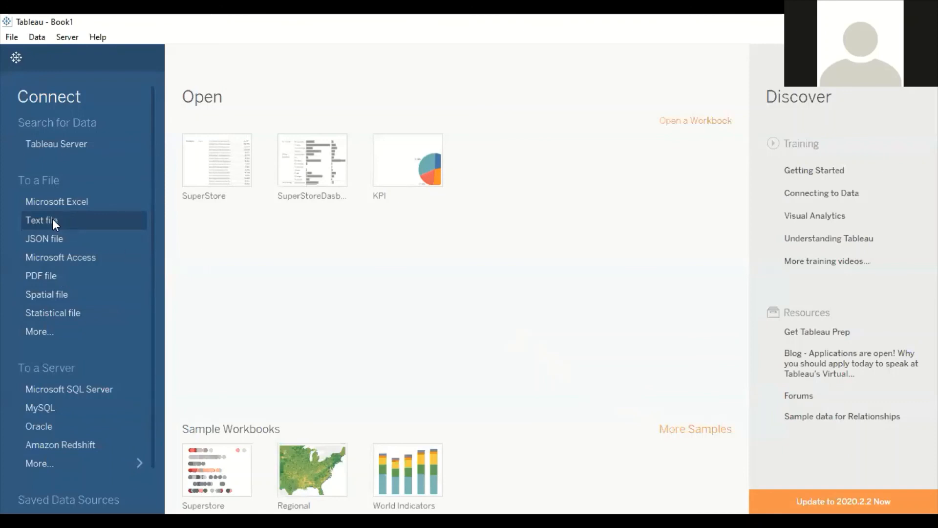
# In Tableau Desktop, connect to the Output text file stored in the Desktop folder
pyautogui.press('super+d')
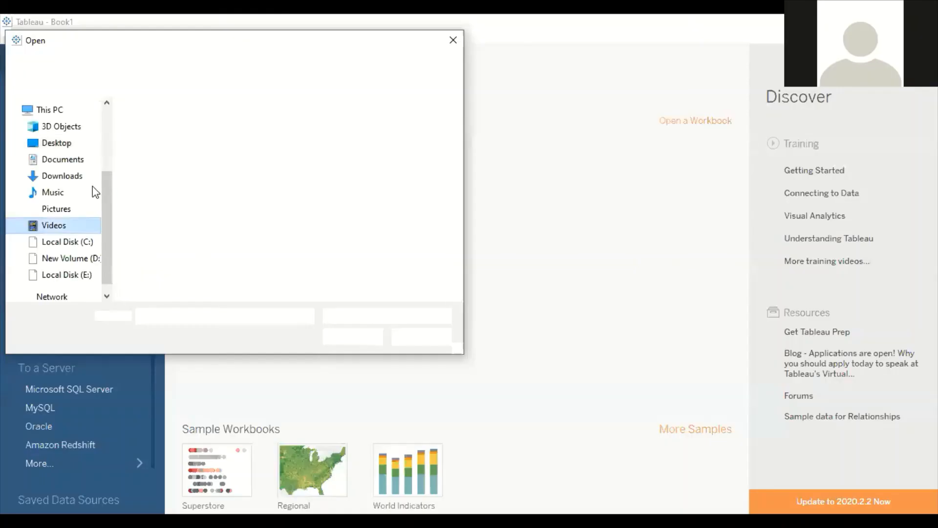
pyautogui.click(67, 147)
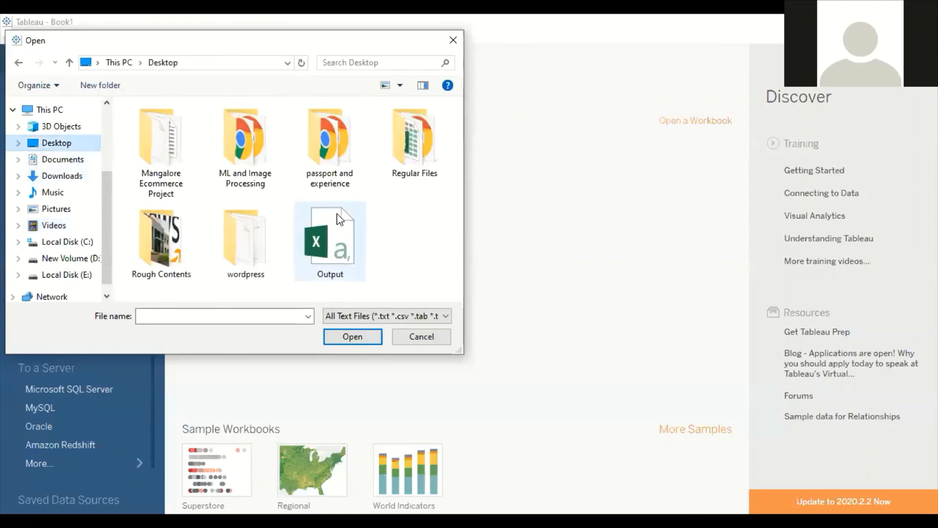
pyautogui.click(345, 245)
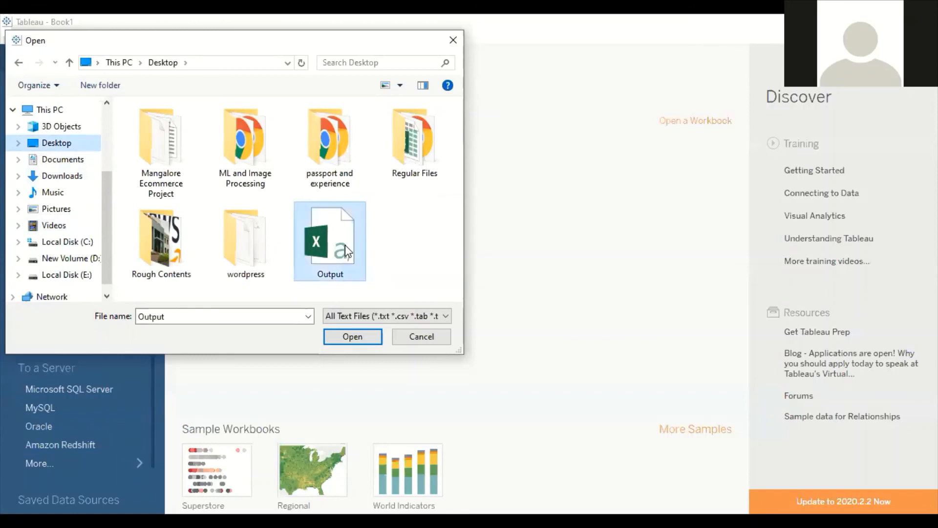
pyautogui.click(358, 340)
pyautogui.click(358, 334)
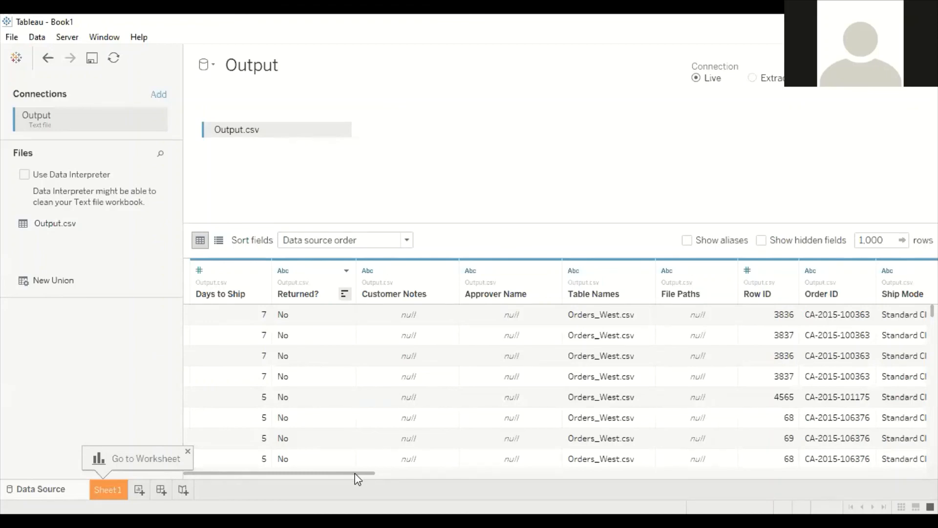
# Review the Output.csv data columns, and look over the data source's dimensions and measures in Sheet 2
pyautogui.moveTo(370, 474); pyautogui.dragTo(404, 478)
pyautogui.moveTo(422, 478); pyautogui.dragTo(267, 467)
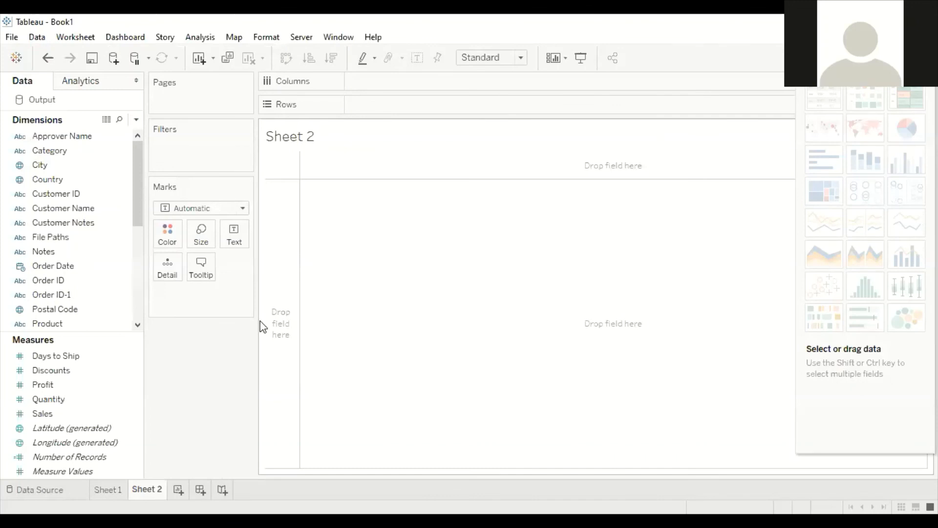
pyautogui.click(52, 294)
pyautogui.click(44, 372)
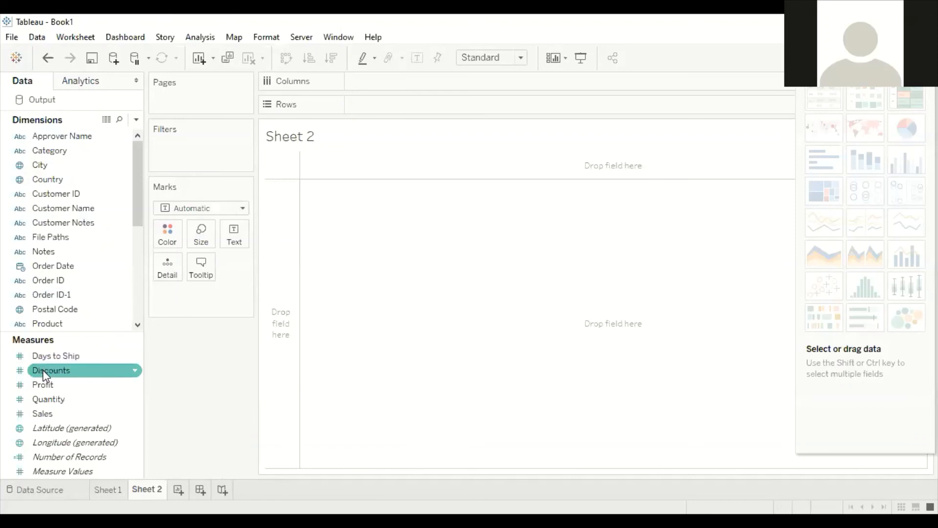
pyautogui.click(50, 355)
pyautogui.click(54, 265)
pyautogui.click(61, 239)
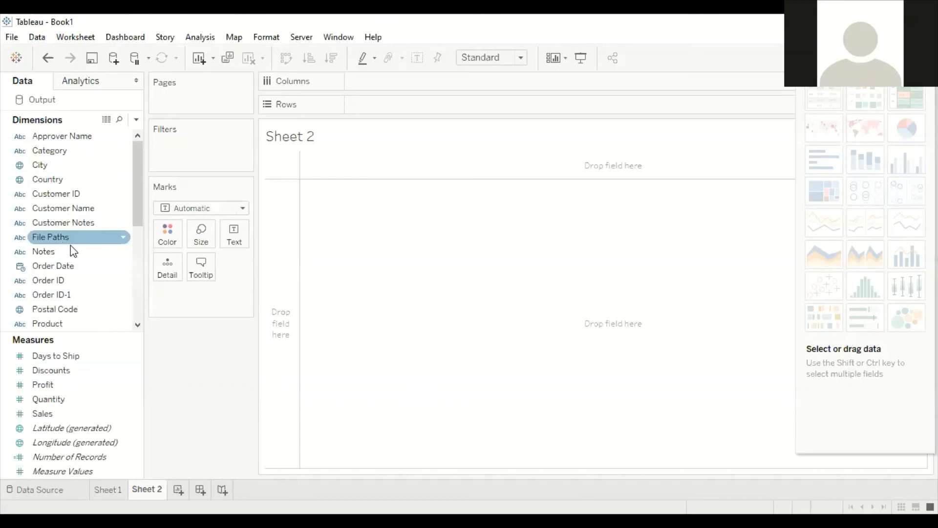
pyautogui.click(83, 386)
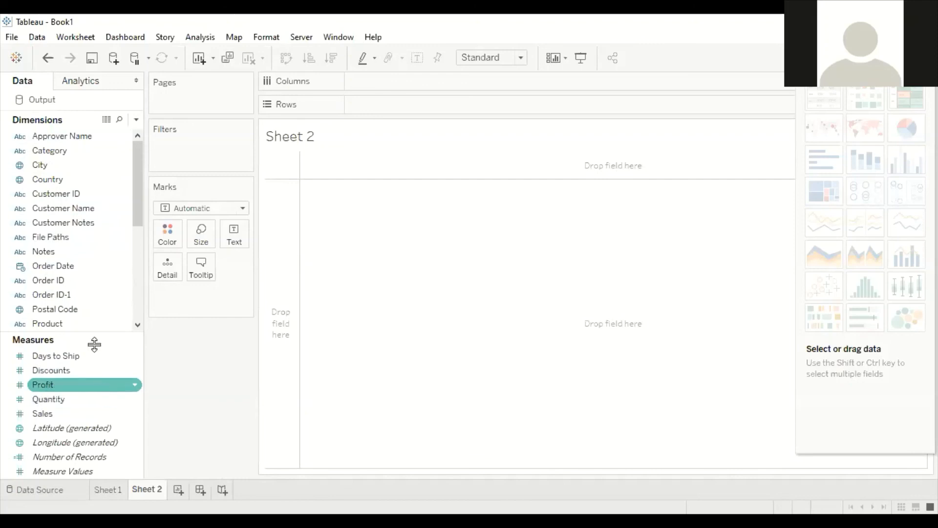
# Build a bar chart in Sheet 2 with Sales on Rows and Category on Columns
pyautogui.click(66, 413)
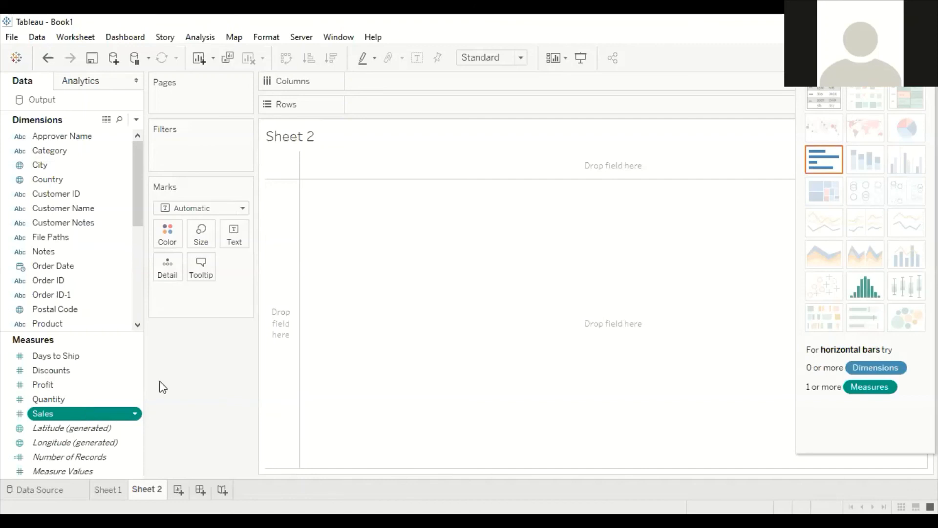
pyautogui.moveTo(83, 413); pyautogui.dragTo(387, 128)
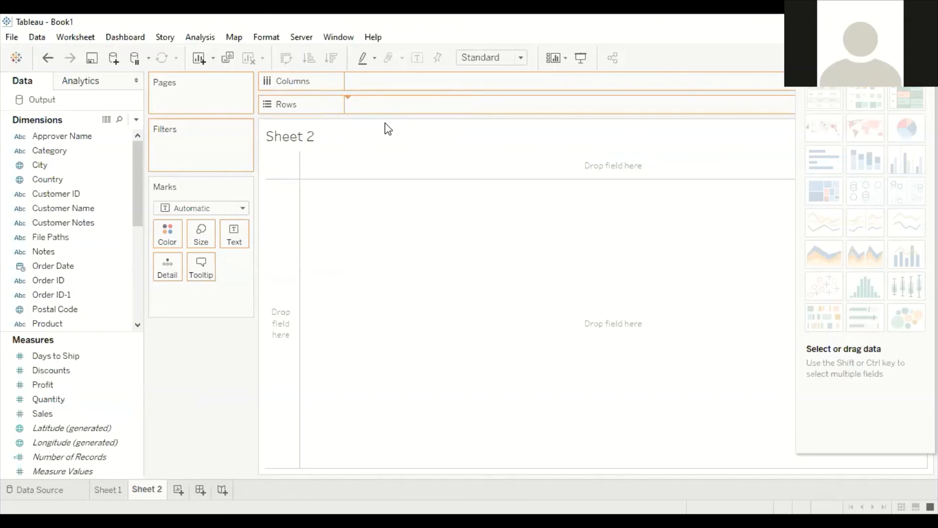
pyautogui.moveTo(388, 129); pyautogui.dragTo(385, 127)
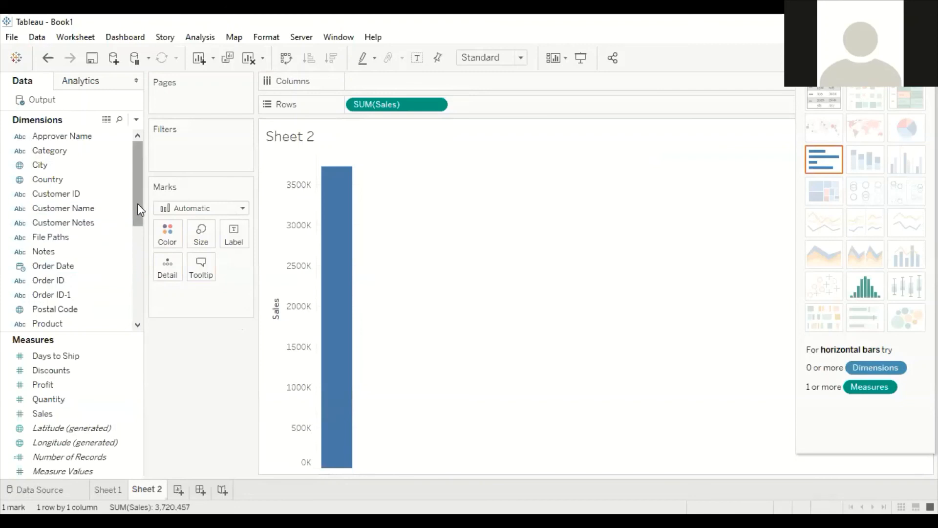
pyautogui.click(45, 152)
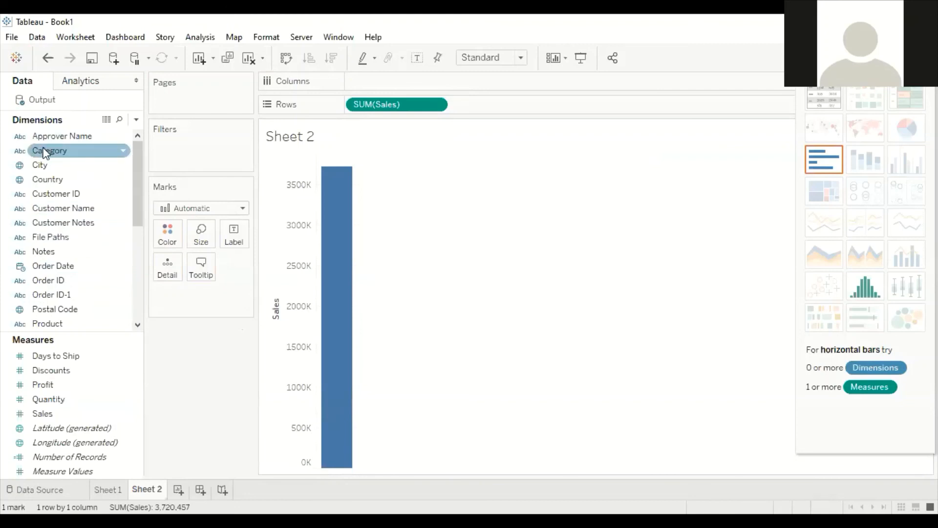
pyautogui.moveTo(45, 153); pyautogui.dragTo(400, 95)
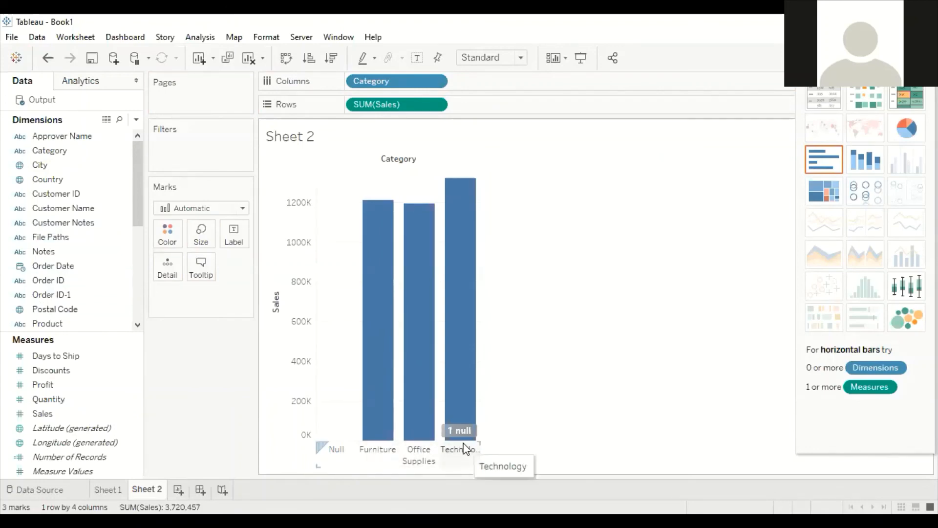
# Hide the Null category from the sales bar chart
pyautogui.click(332, 454)
pyautogui.rightClick(332, 454)
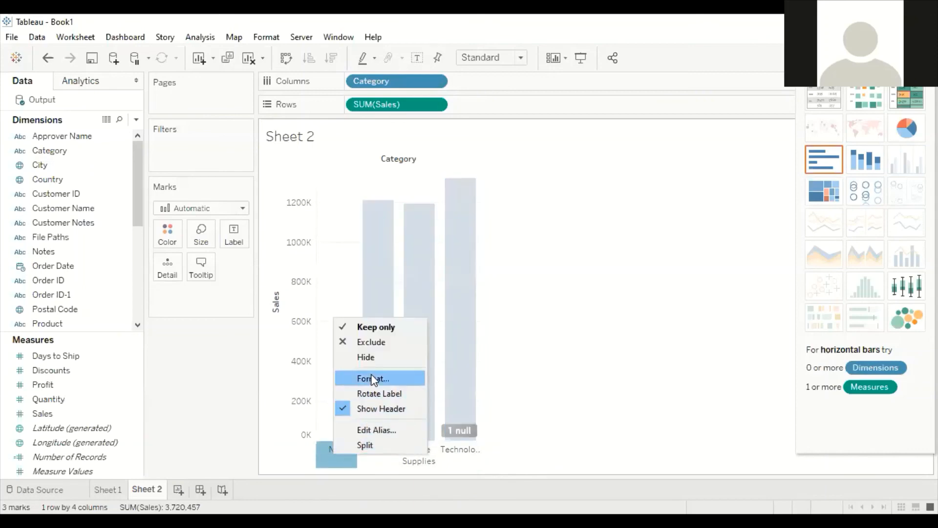
pyautogui.click(366, 357)
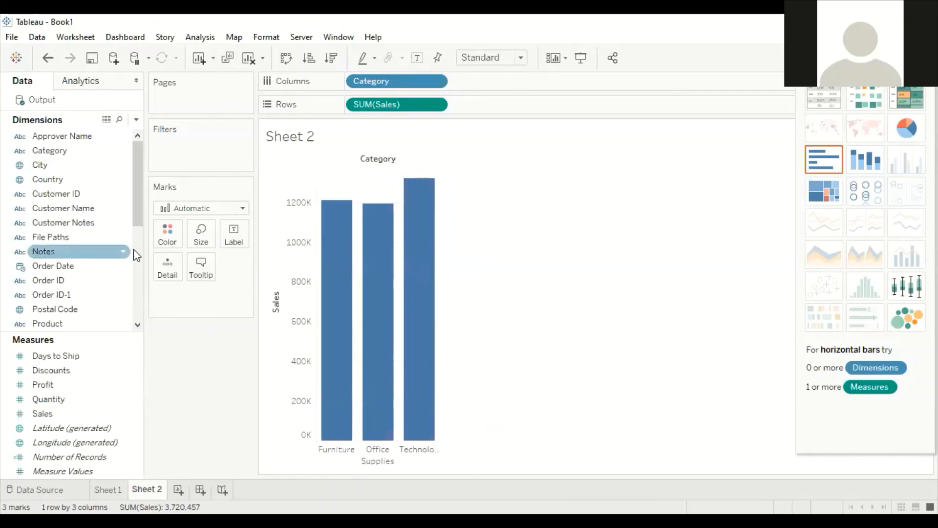
# Break the sales bars down further by adding Sub-Category after Category on Columns
pyautogui.moveTo(140, 224); pyautogui.dragTo(138, 306)
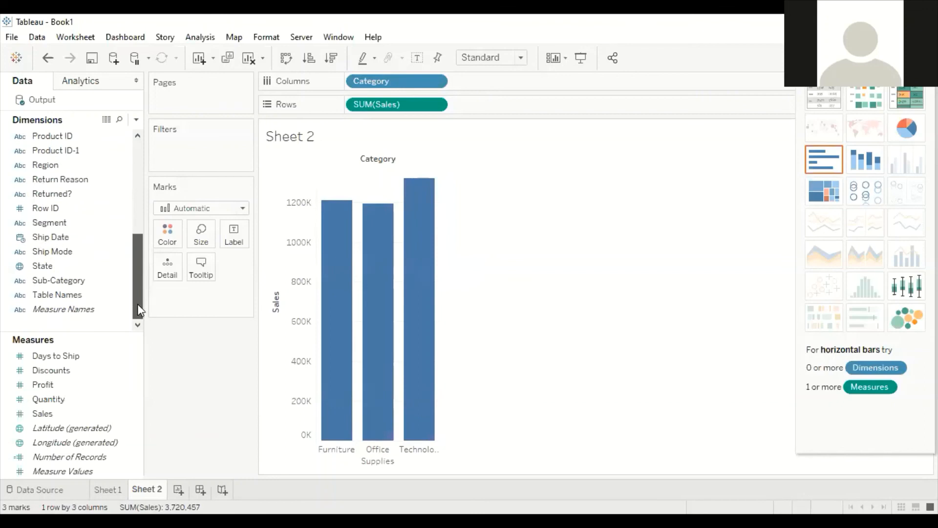
pyautogui.click(82, 280)
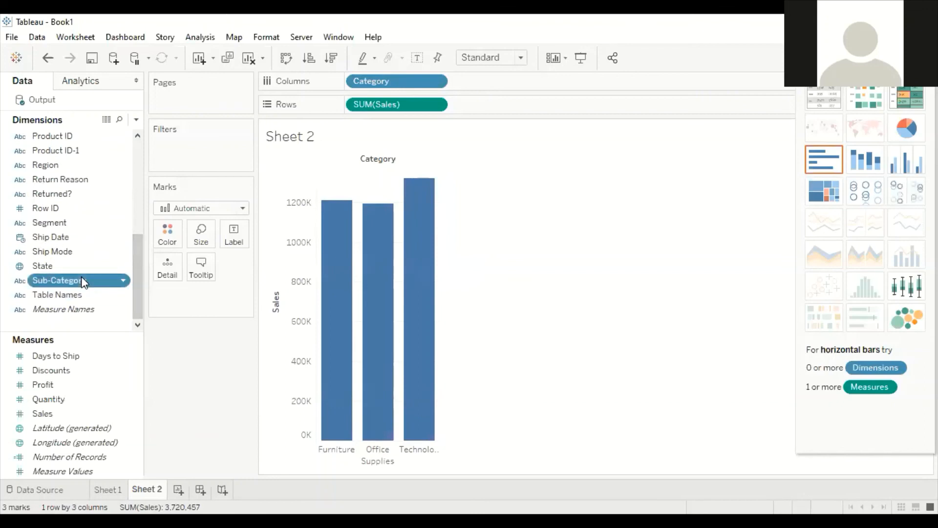
pyautogui.moveTo(82, 279); pyautogui.dragTo(508, 79)
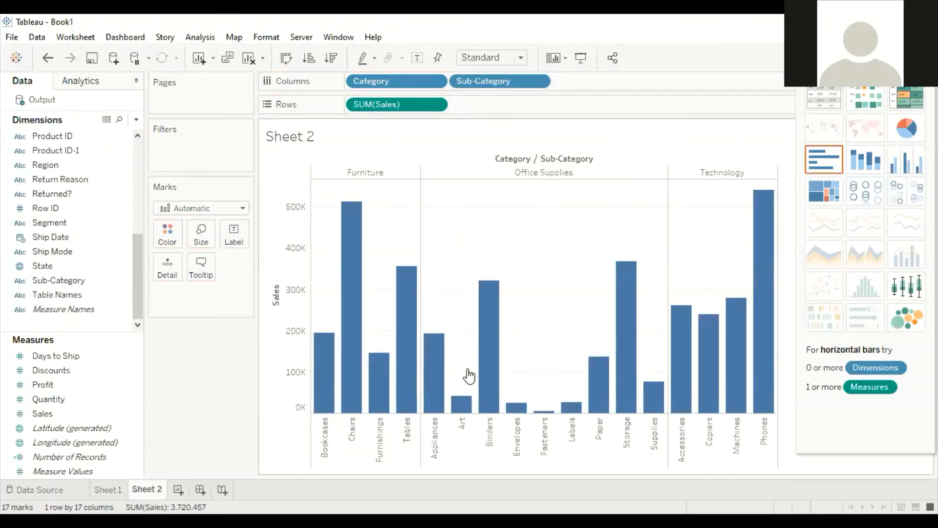
# Add Profit beside Sales on Rows and check the profit details of the Machines and Tables bars
pyautogui.moveTo(489, 394)
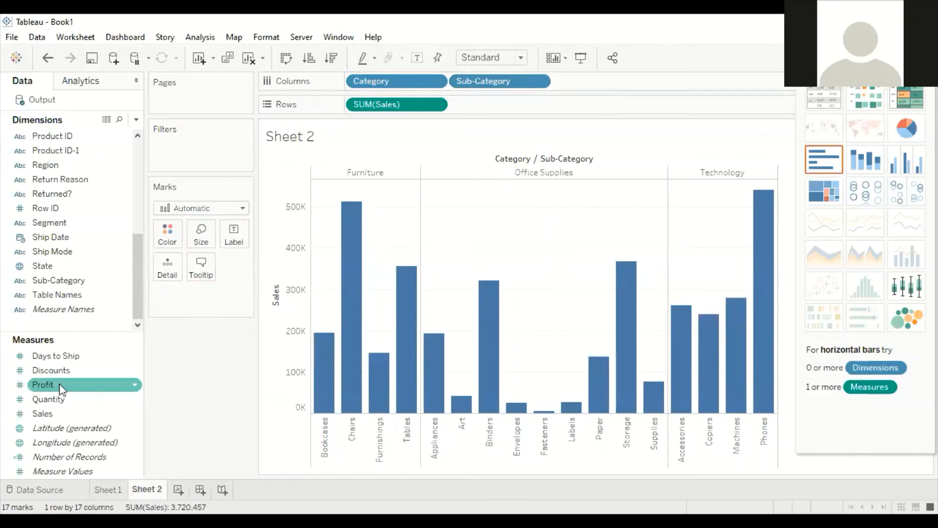
pyautogui.moveTo(61, 388); pyautogui.dragTo(488, 102)
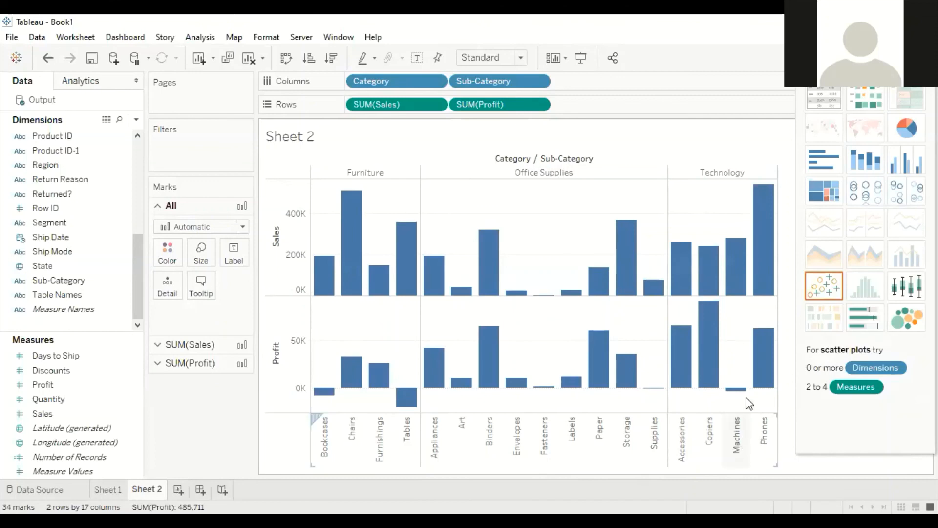
pyautogui.moveTo(745, 397)
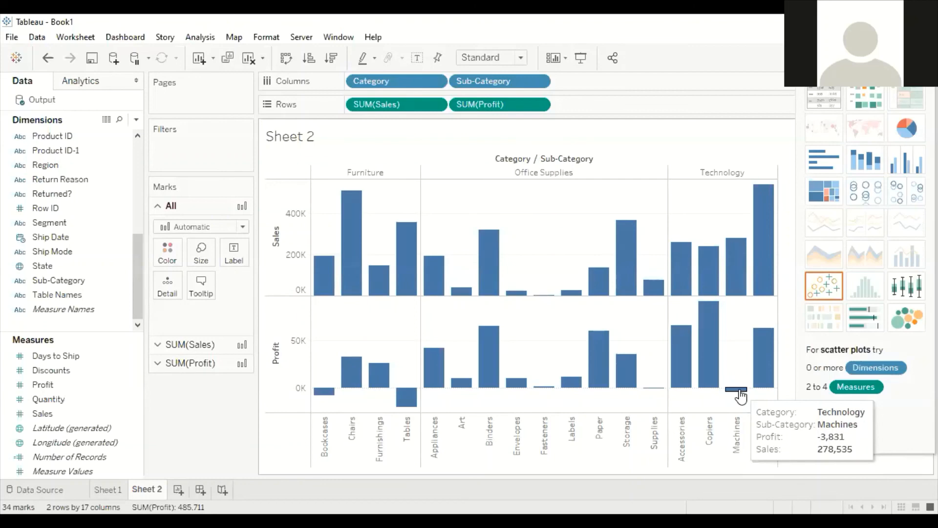
pyautogui.moveTo(407, 400)
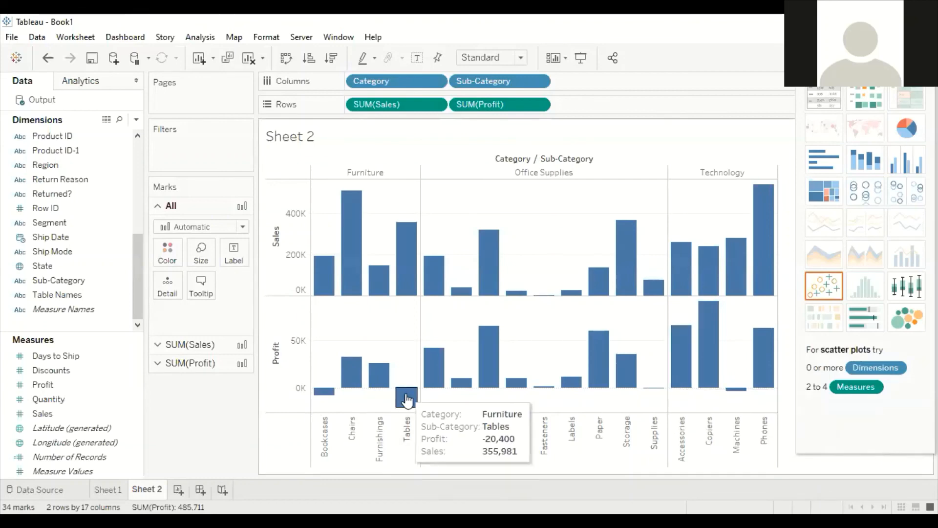